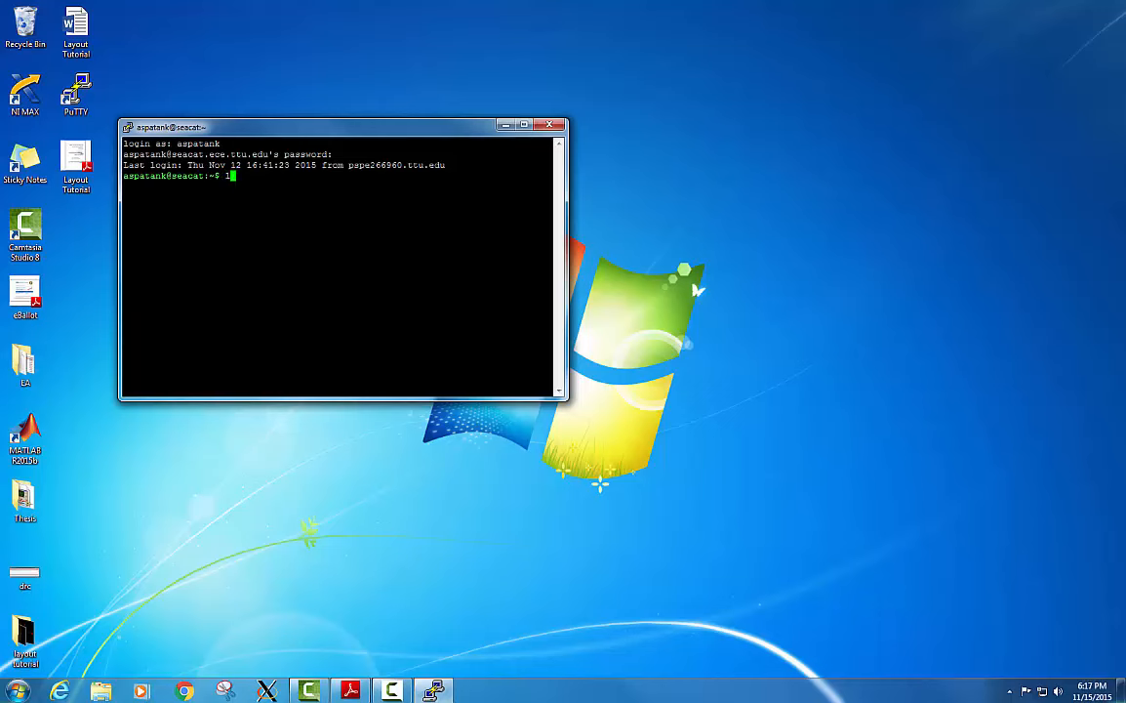
List the home directory's contents and change into the cadence_180nm directory.
type("ls")
key("Return")
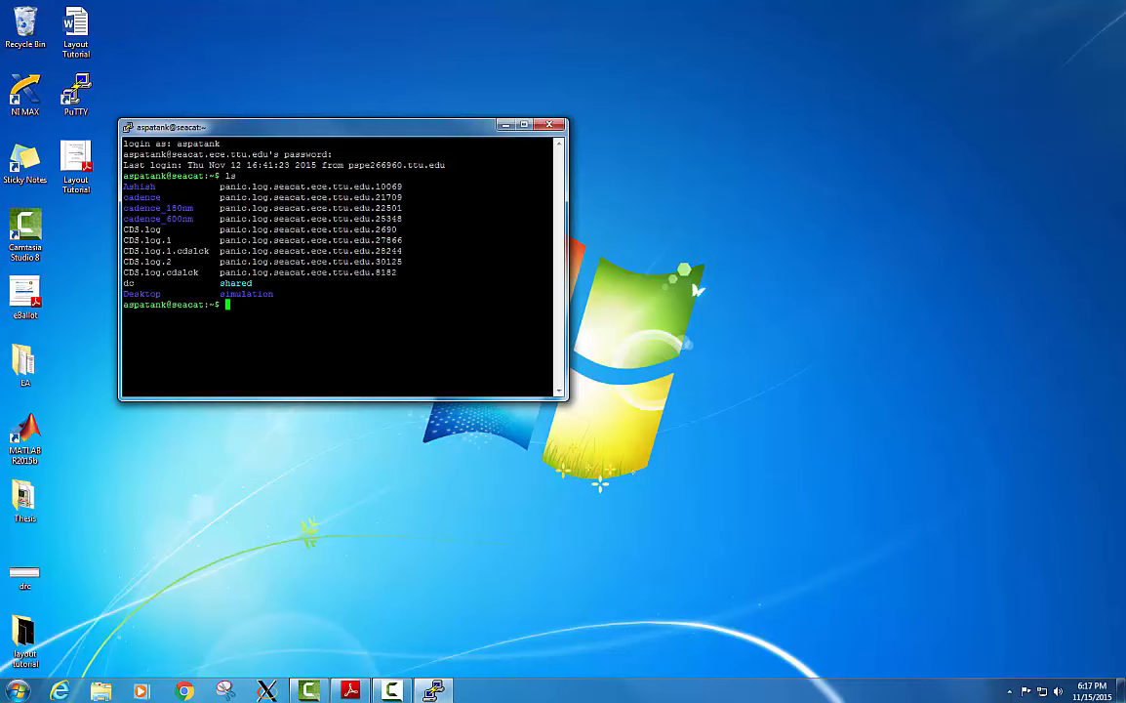
type("cd cadence_180nm")
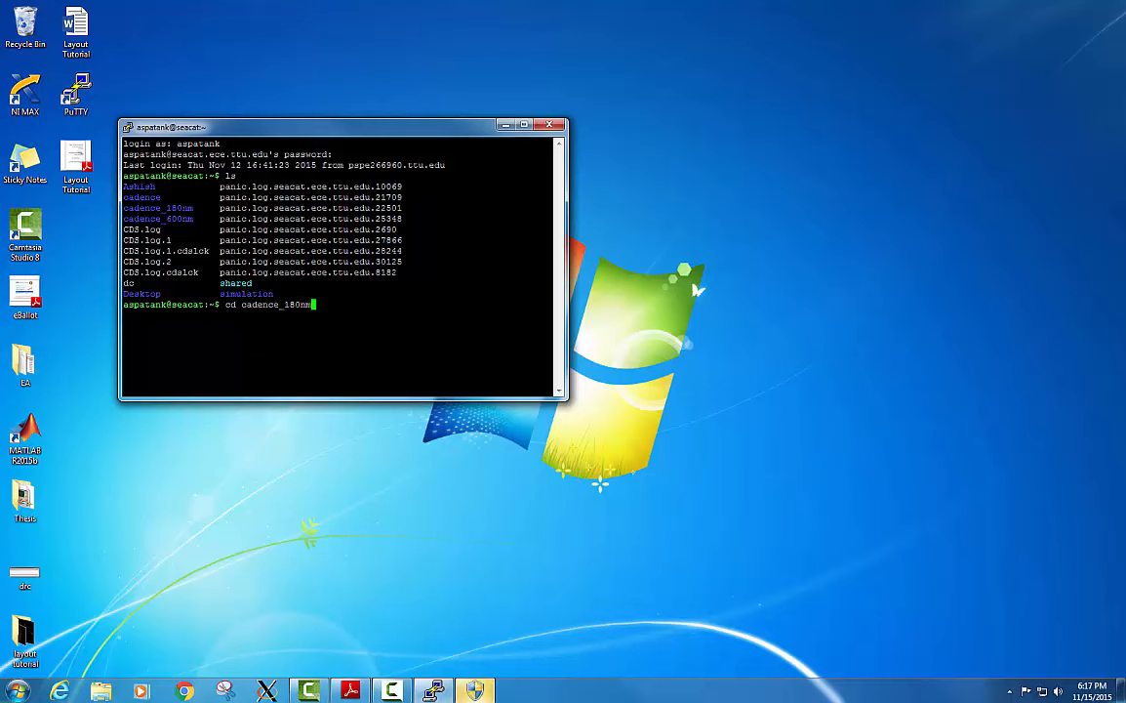
key("Return")
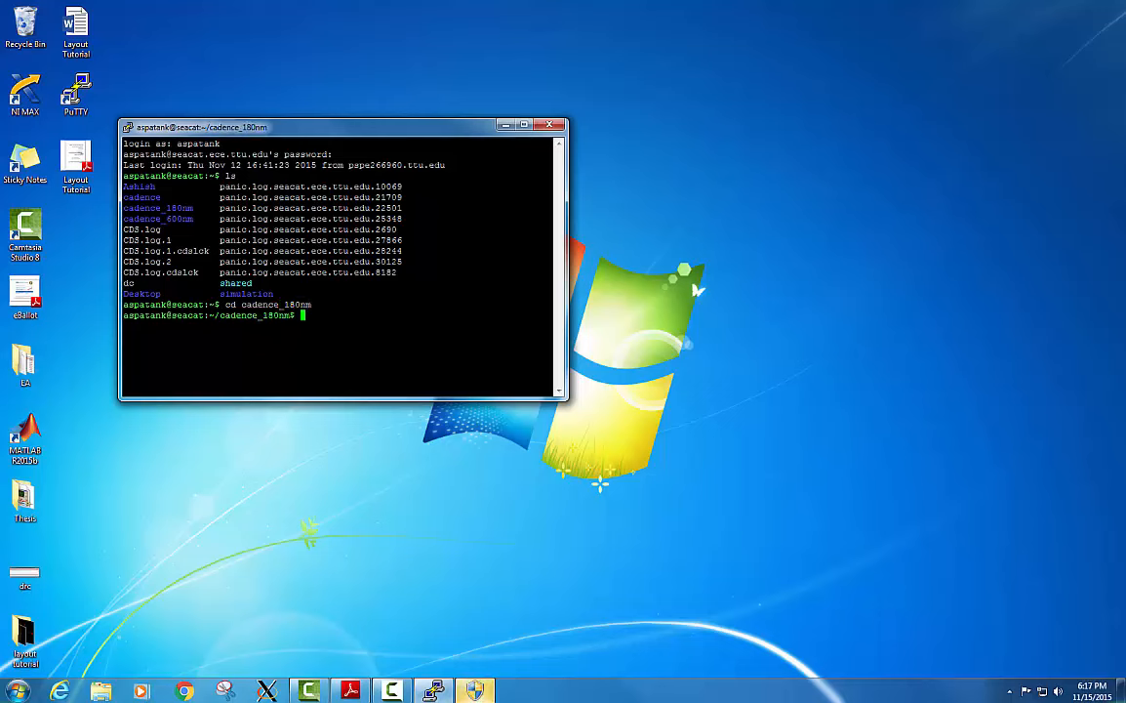
Start a csh shell in the cadence_180nm directory and source the setup_180nm.sh script.
type("csh")
key("Return")
type("sou")
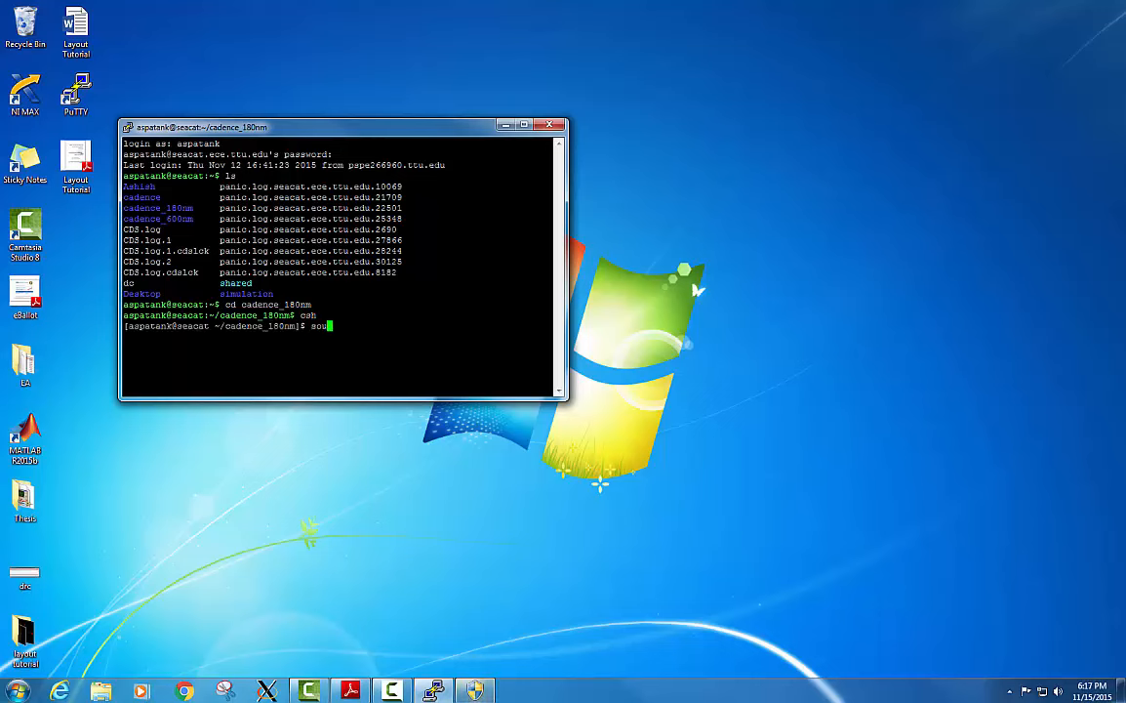
key("BackSpace")
key("BackSpace")
type("virtuoso")
key("Up")
key("Left")
key("Left")
key("Left")
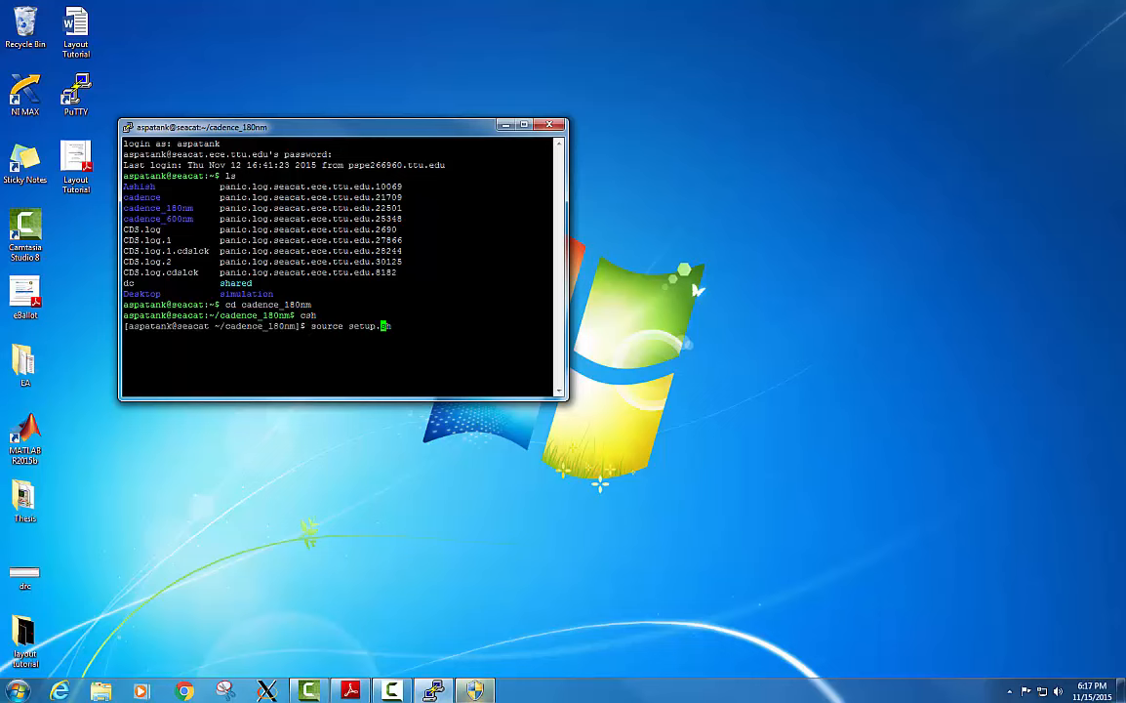
type("_180nm")
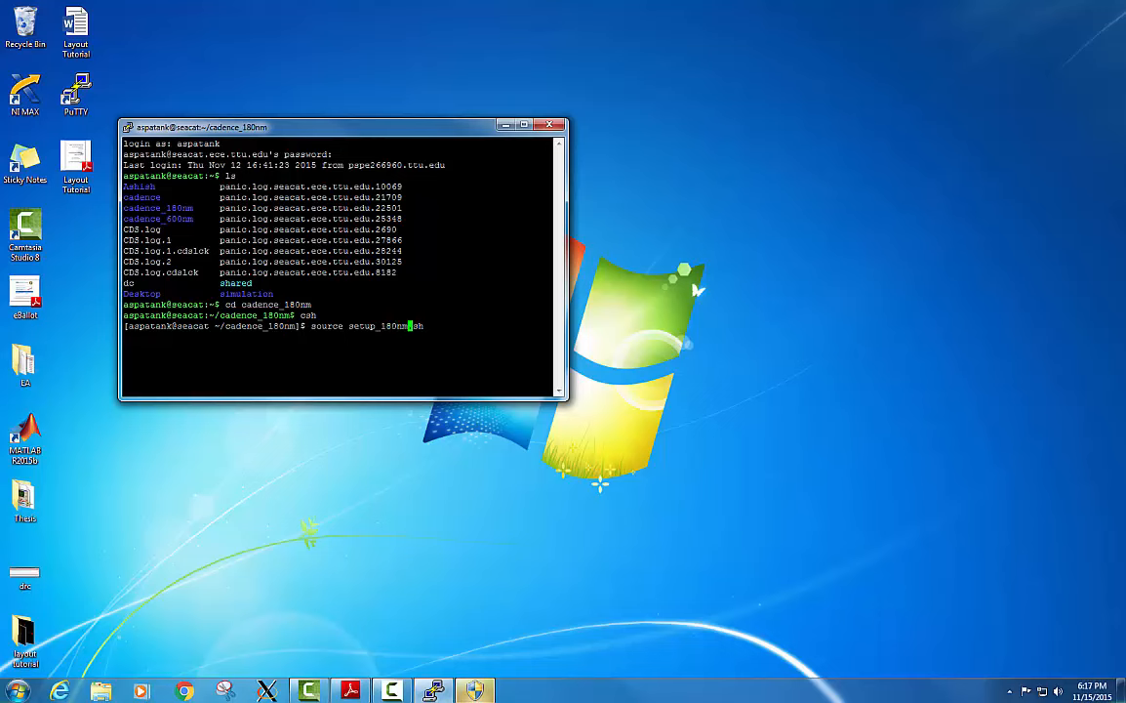
key("Return")
Launch virtuoso as a background process and move the terminal window higher on the desktop.
type("virtuoso &")
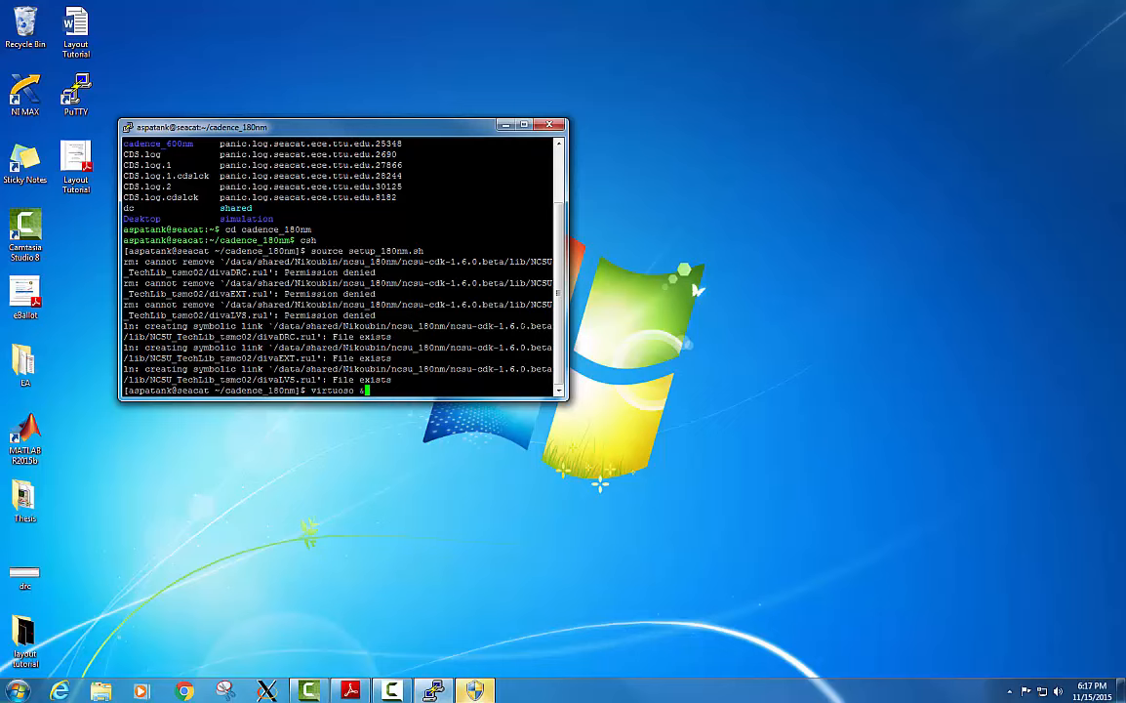
key("Return")
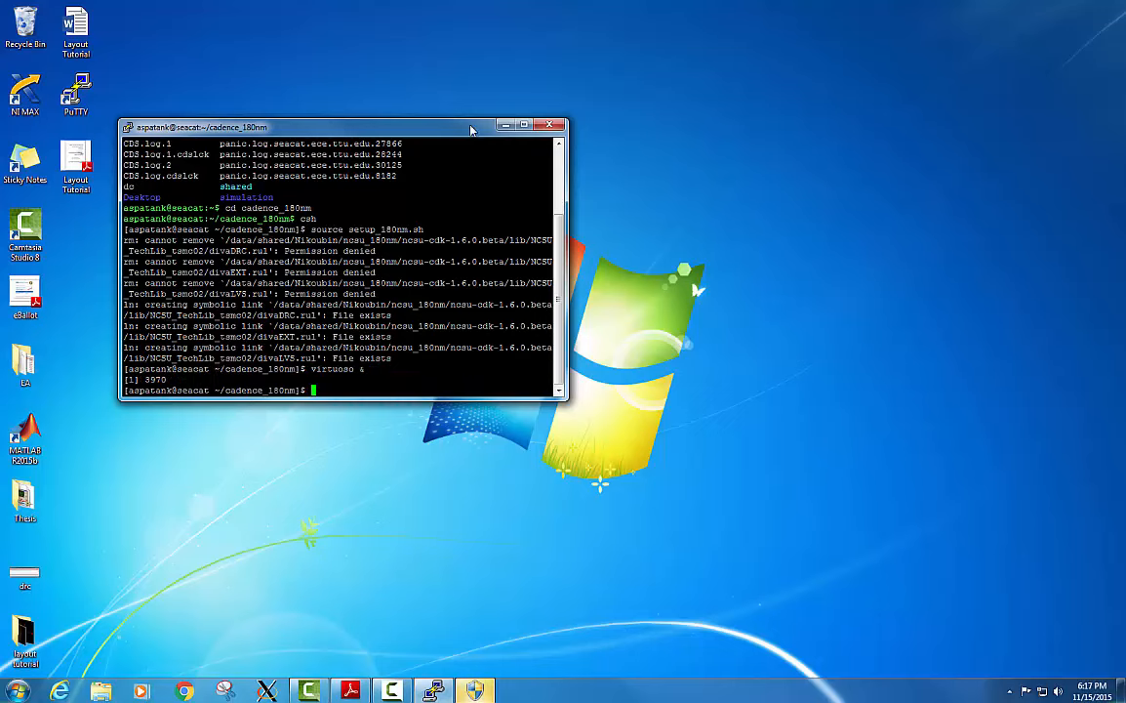
left_click_drag(471, 129, 468, 65)
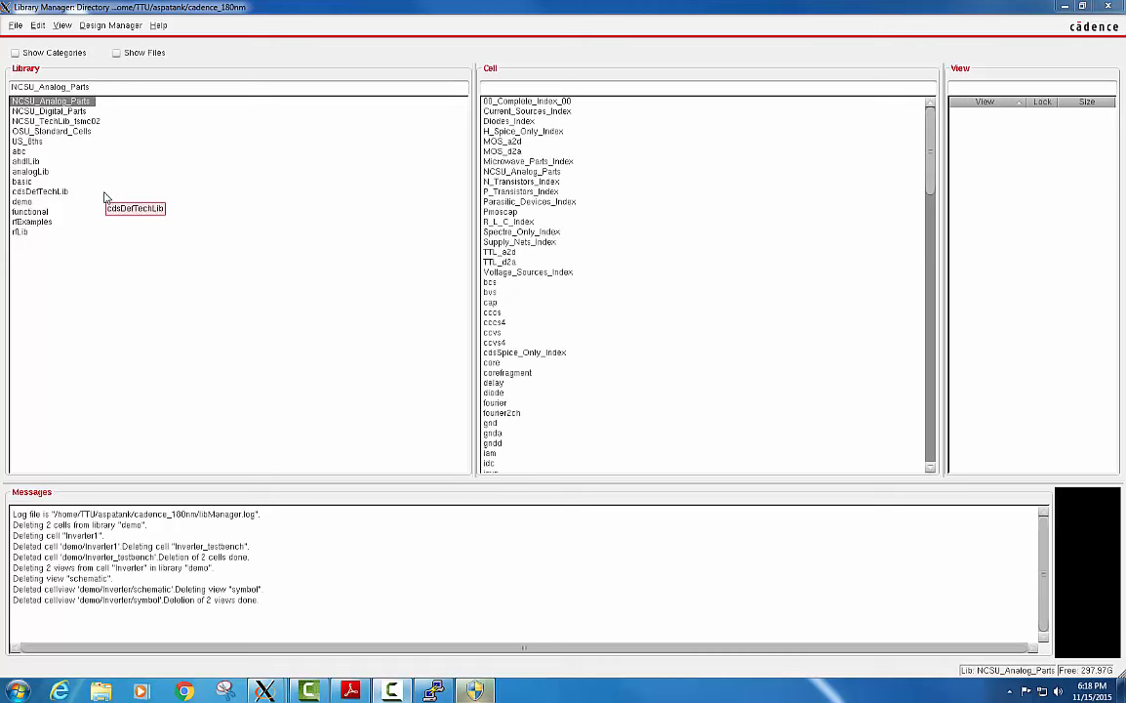
Select the Inverter cell in the demo library and close its ADE L simulation window.
left_click(28, 203)
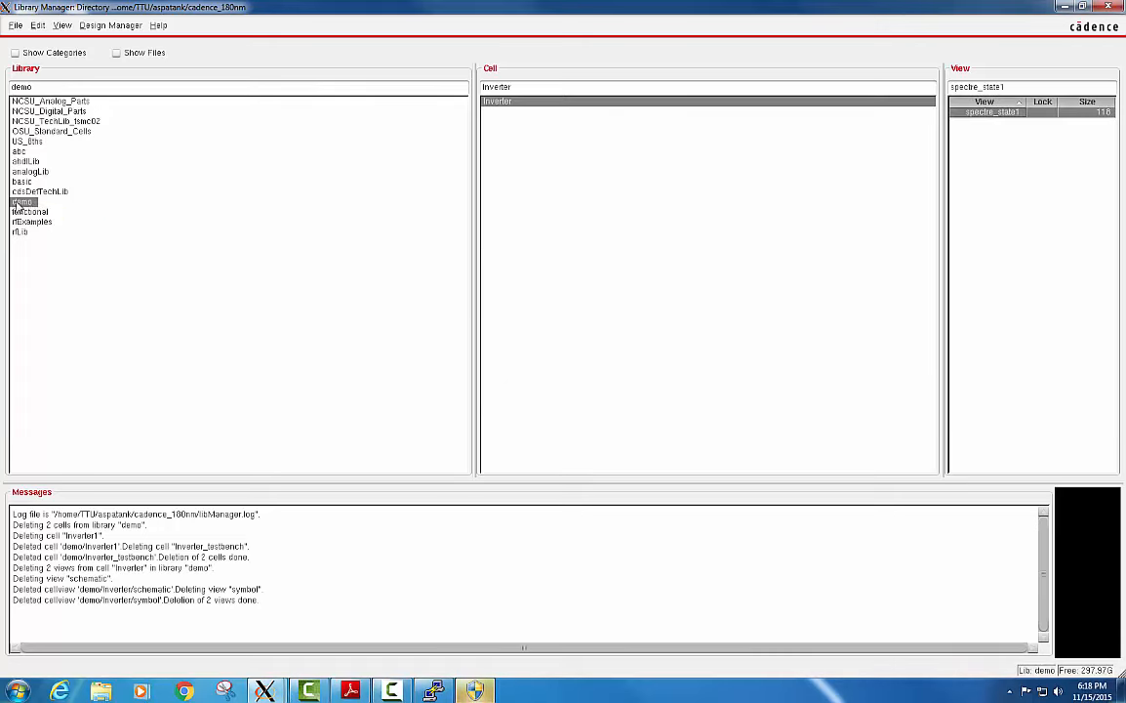
left_click(514, 109)
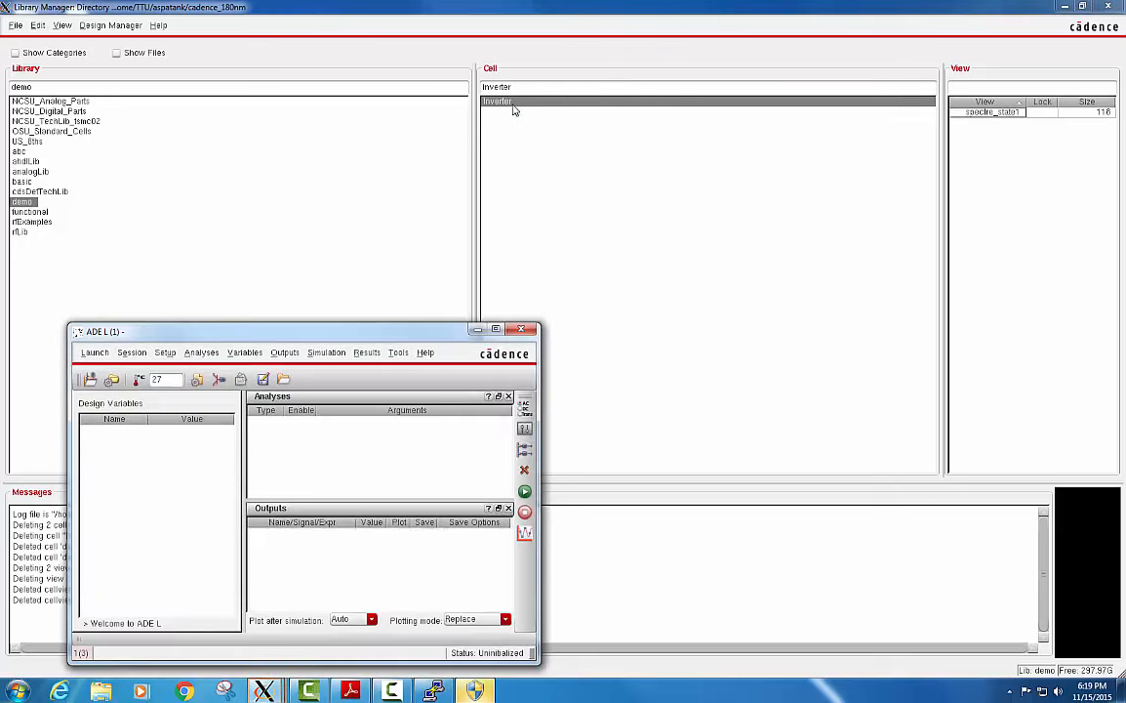
left_click(521, 329)
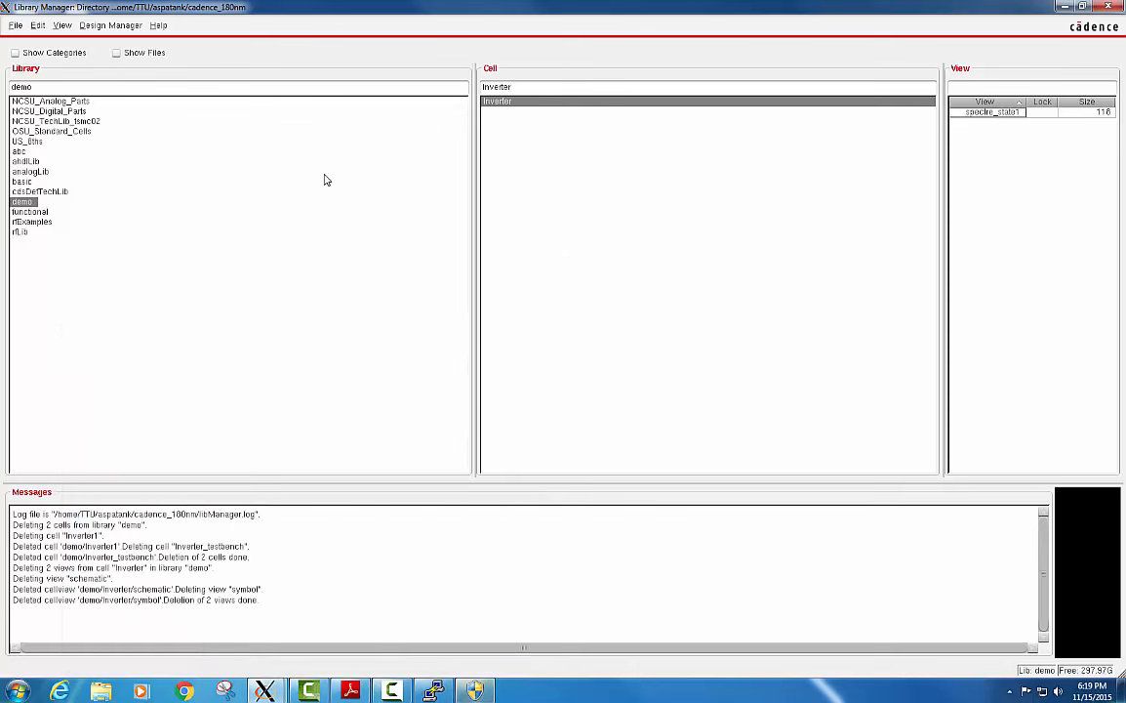
left_click(18, 29)
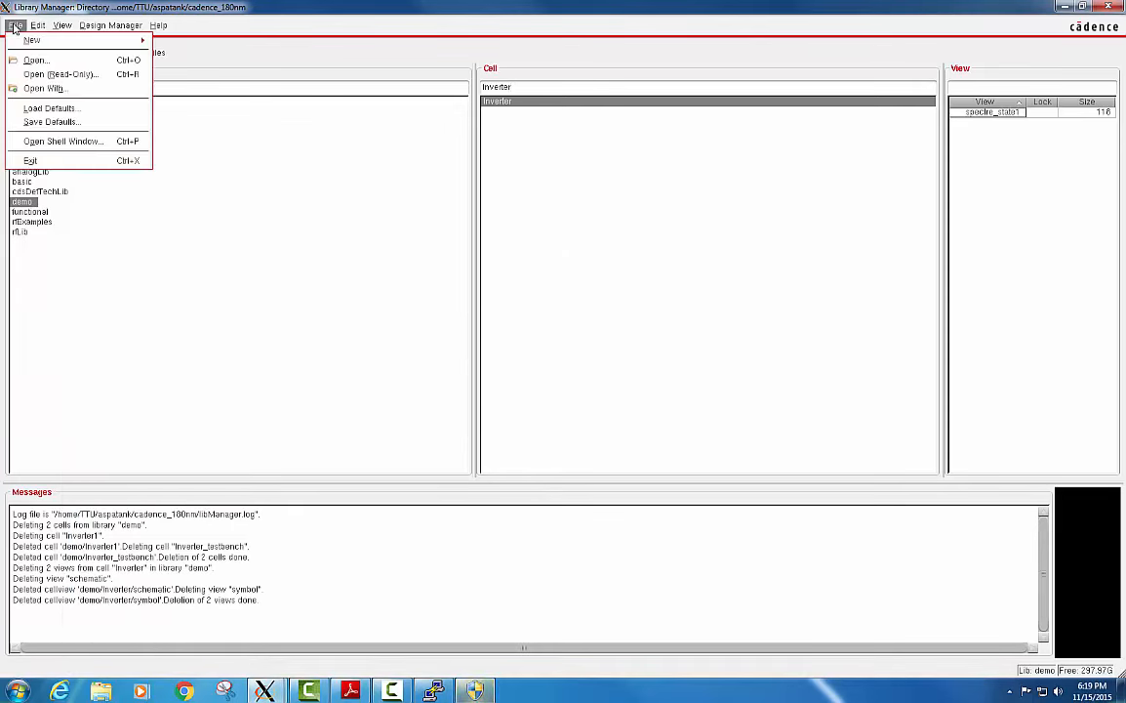
mouse_move(70, 41)
left_click(179, 46)
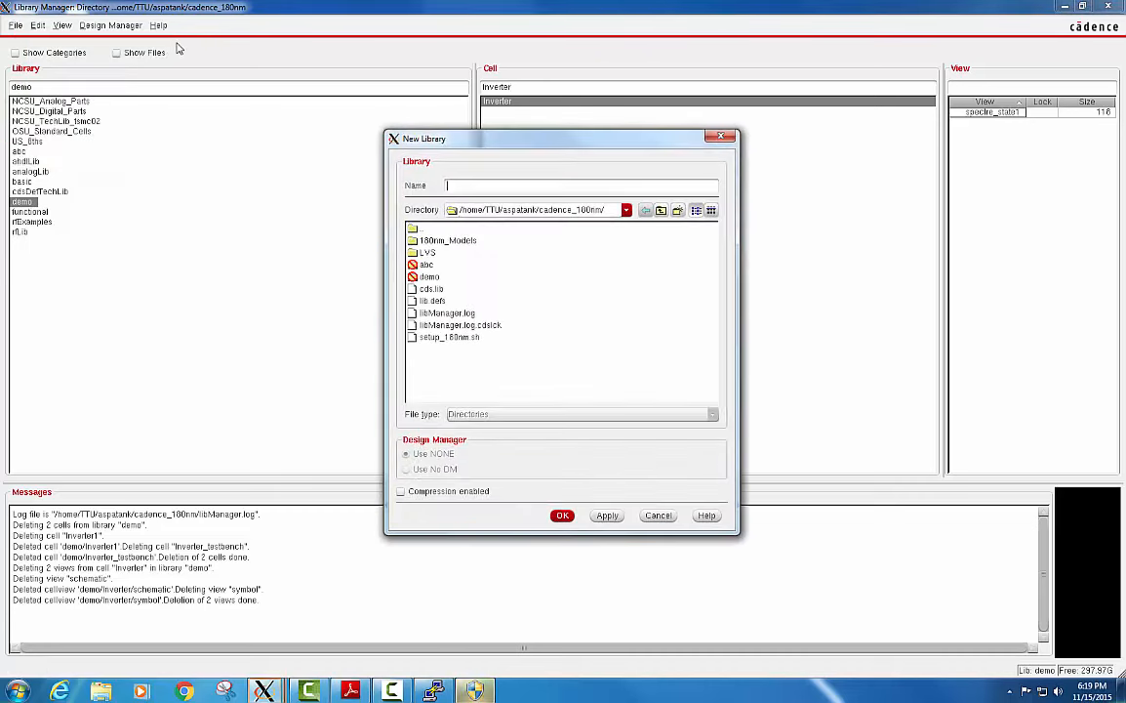
left_click(721, 140)
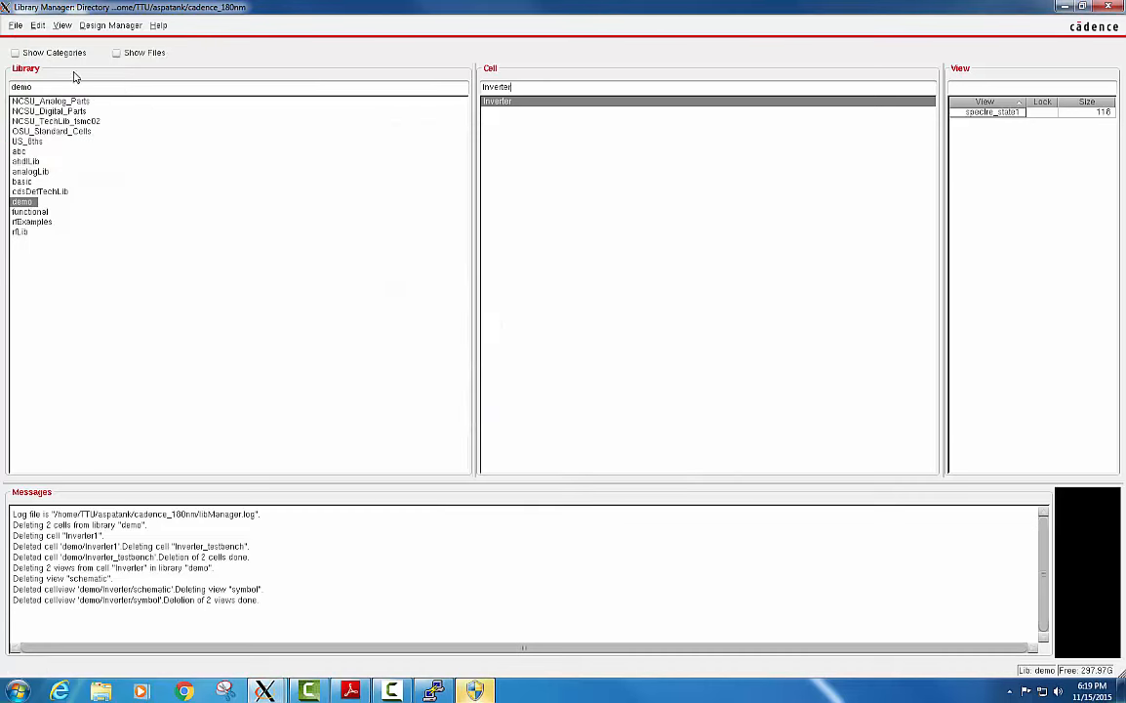
Create a new schematic cell view for a cell named Inverter_demo in the demo library.
left_click(15, 26)
mouse_move(64, 42)
left_click(194, 65)
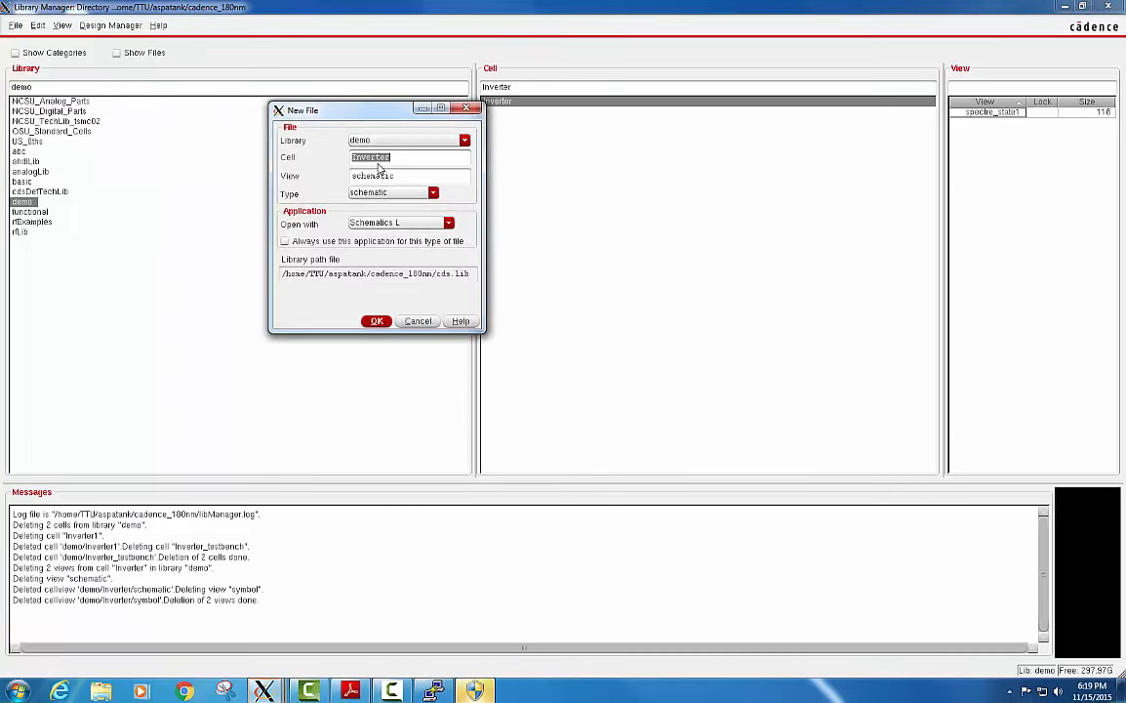
left_click(404, 162)
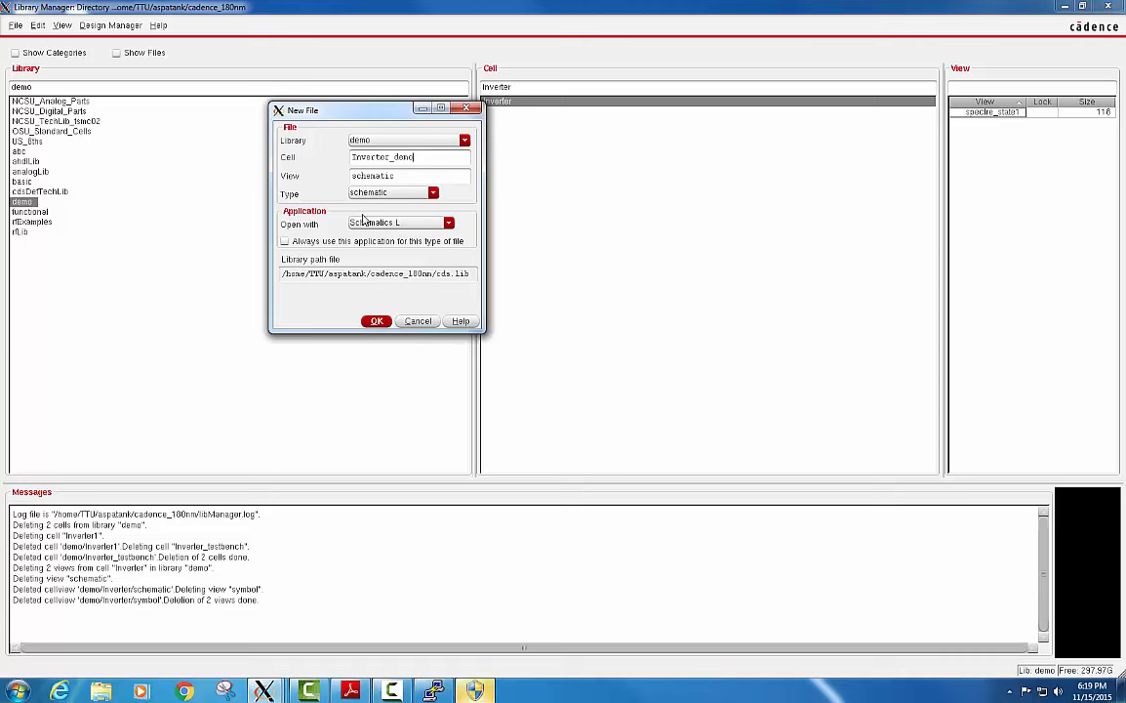
left_click(379, 322)
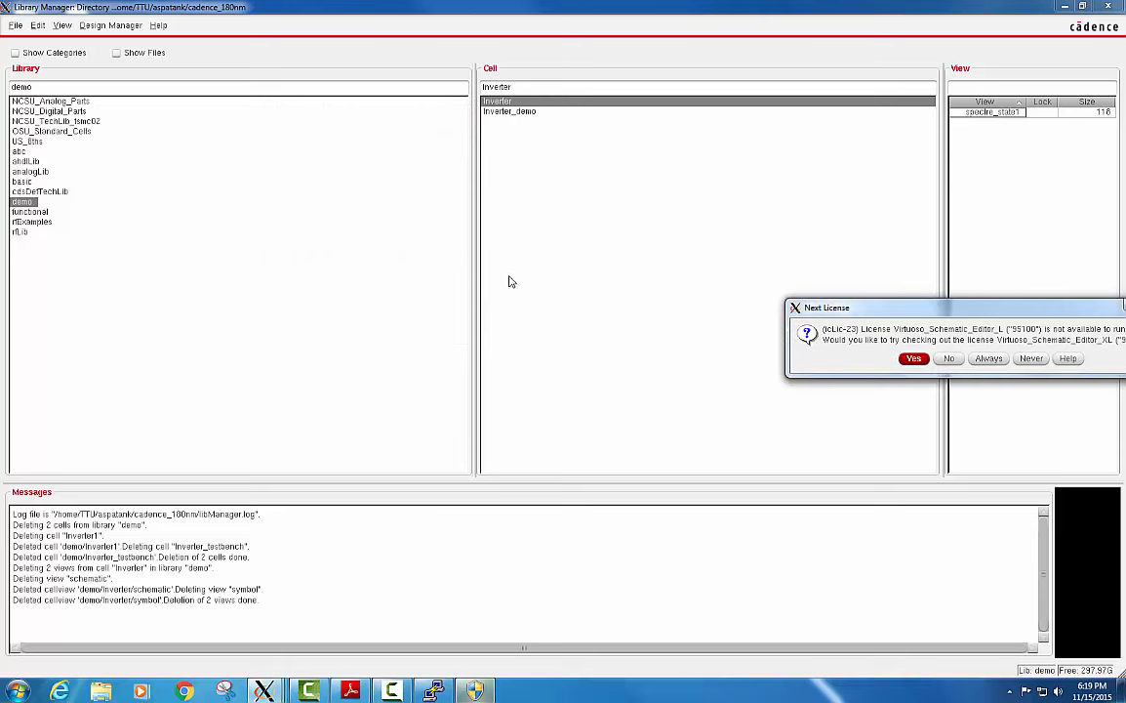
Accept checking out the Virtuoso_Schematic_Editor_XL license instead and maximize the schematic editor window.
left_click_drag(883, 311, 337, 220)
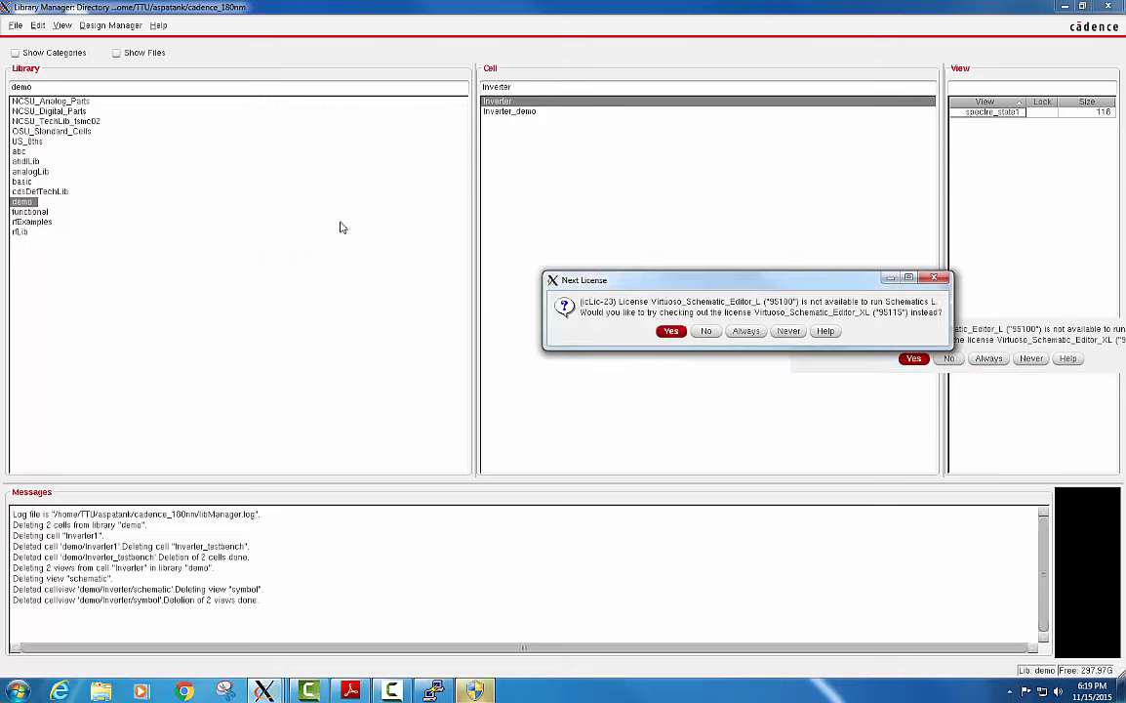
left_click(363, 266)
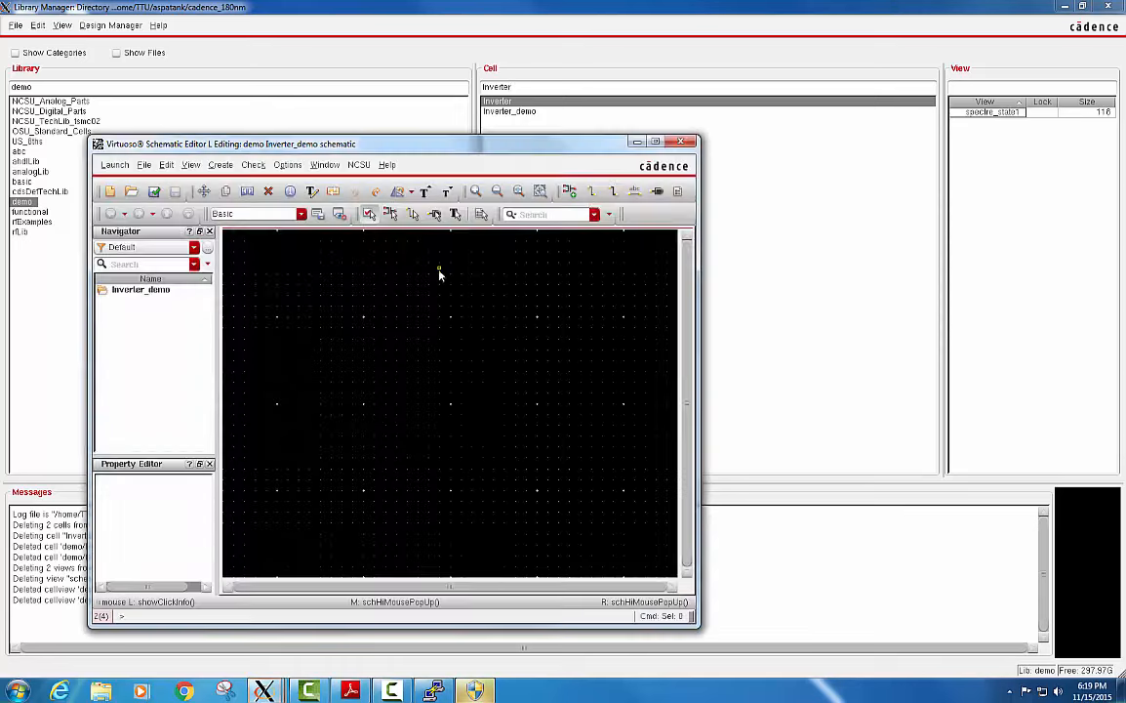
left_click(655, 142)
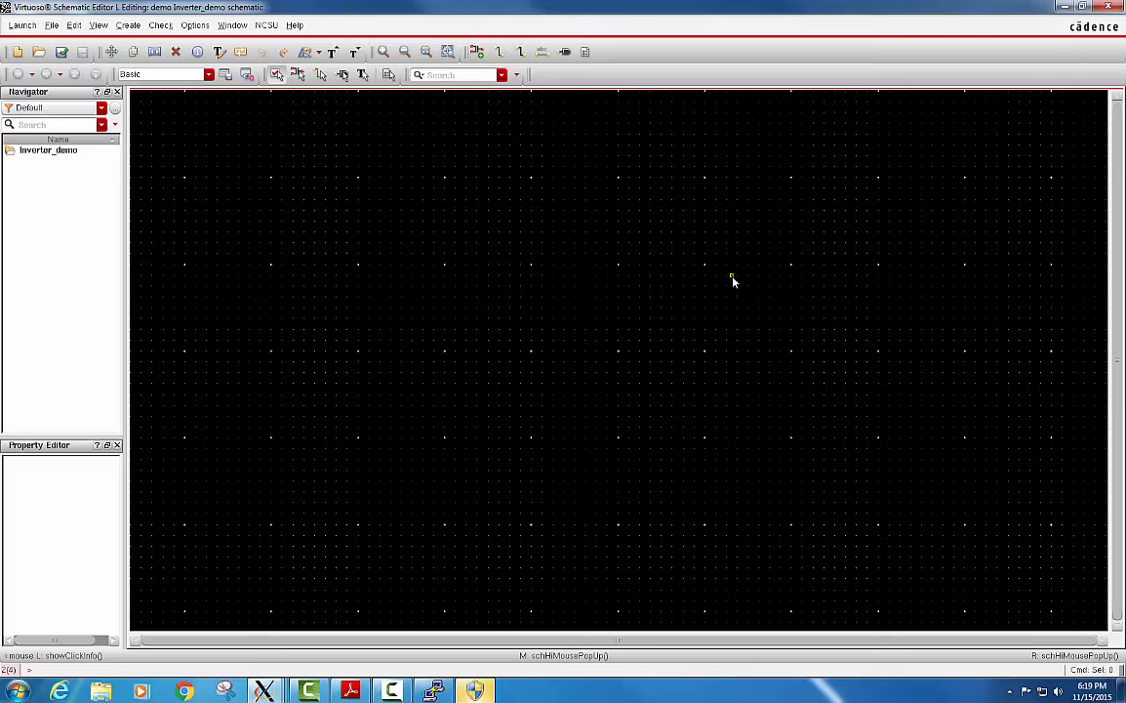
Place one nmos4 transistor from the N_Transistors group of NCSU_Analog_Parts near the middle of the schematic.
key("i")
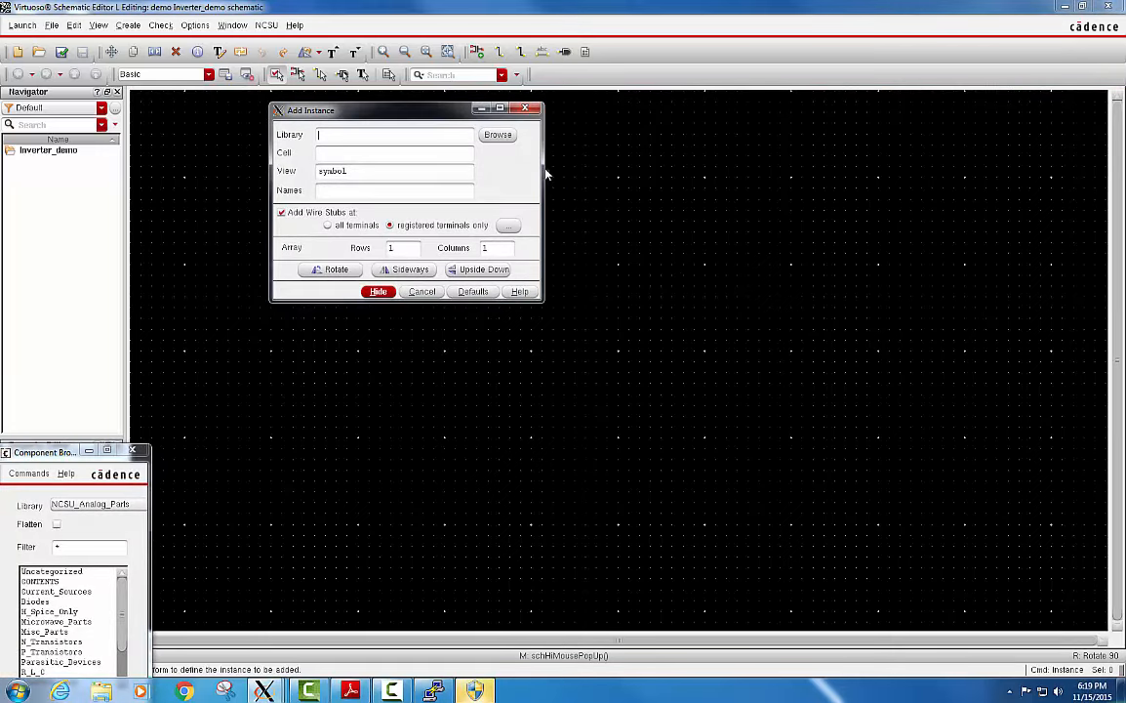
left_click_drag(64, 455, 97, 322)
left_click(125, 373)
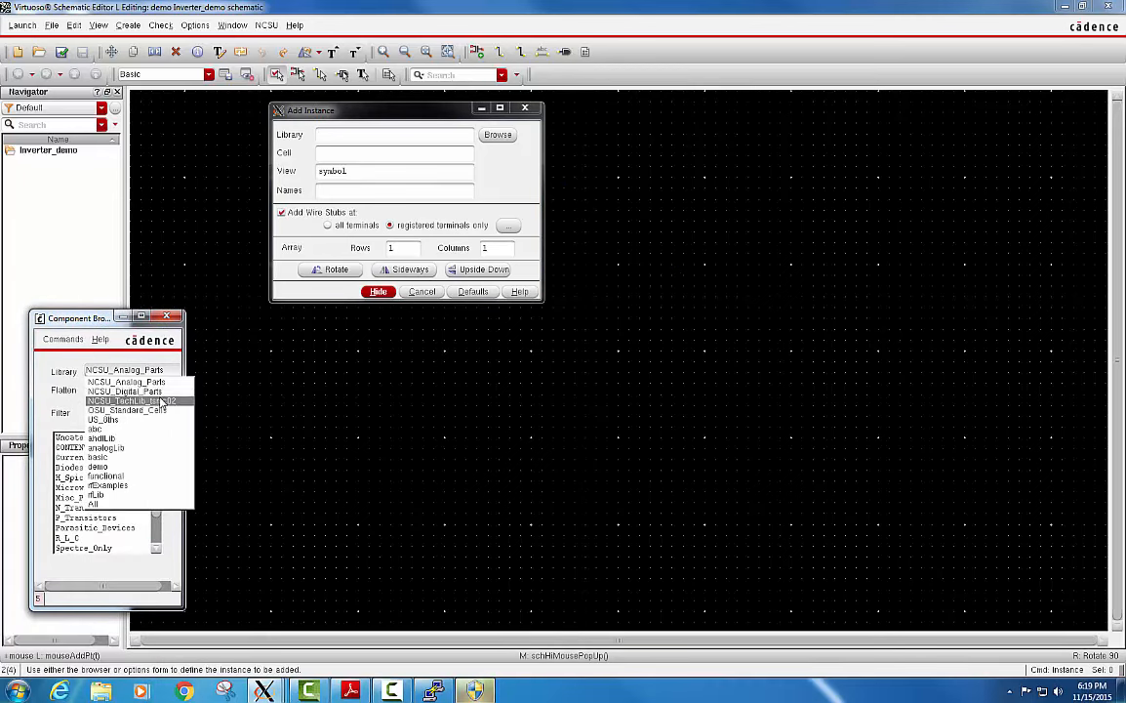
left_click(125, 381)
scroll(154, 468, "down", 2)
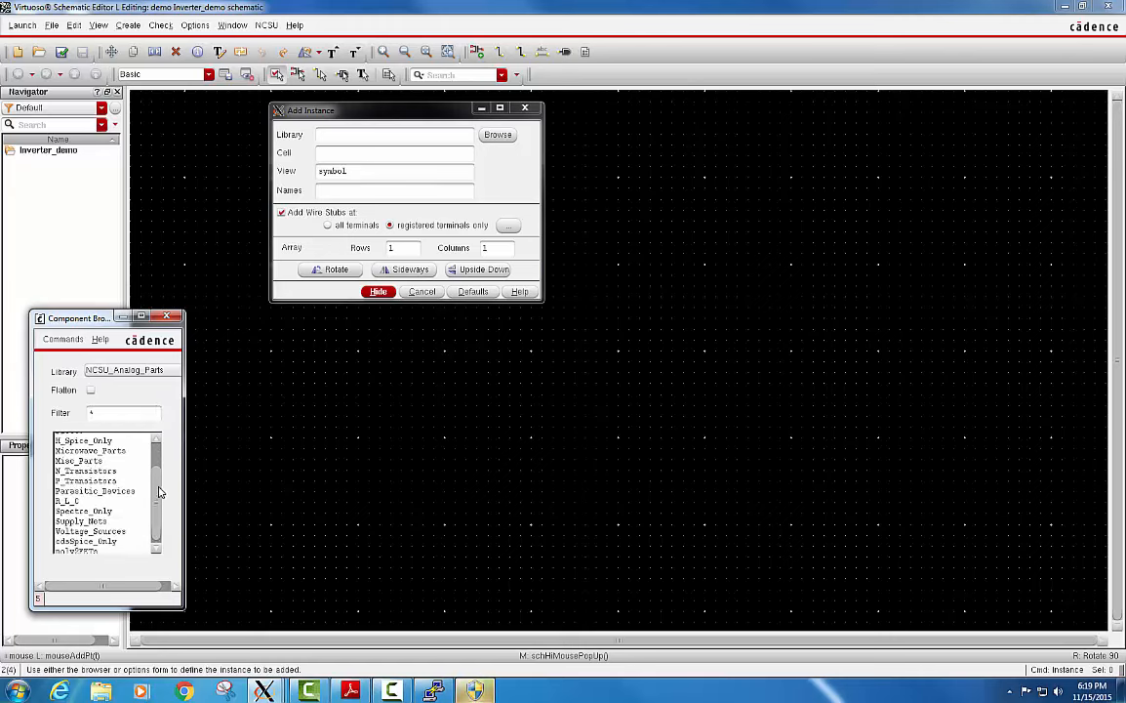
left_click(99, 470)
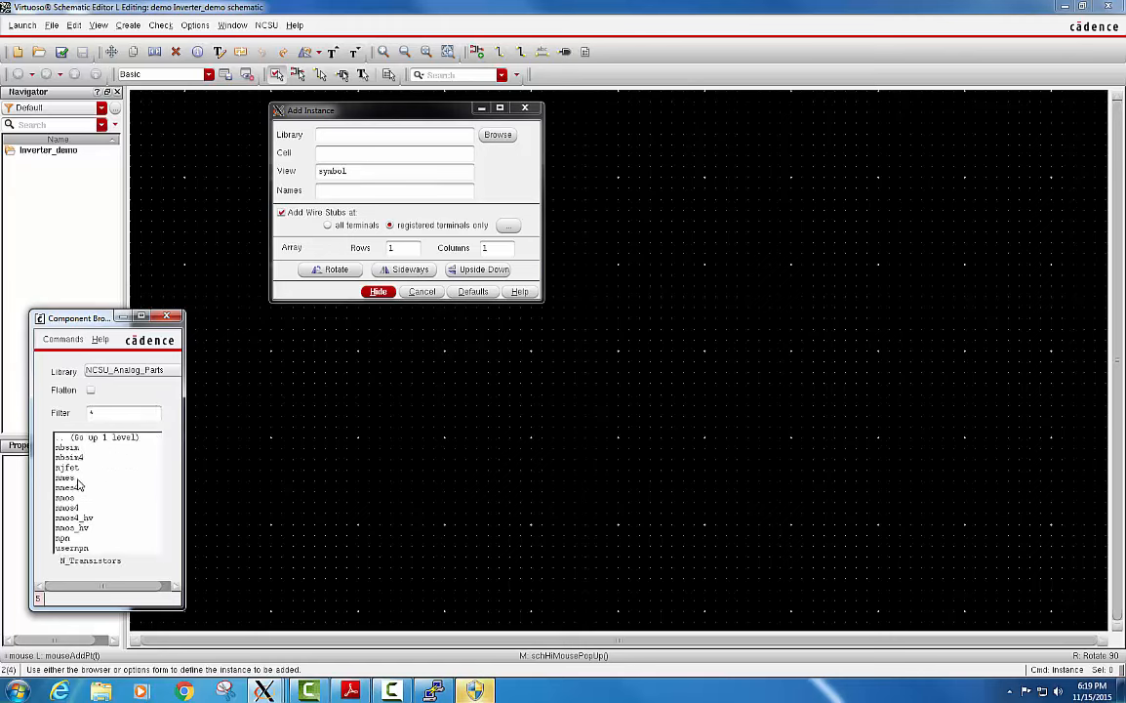
left_click(67, 508)
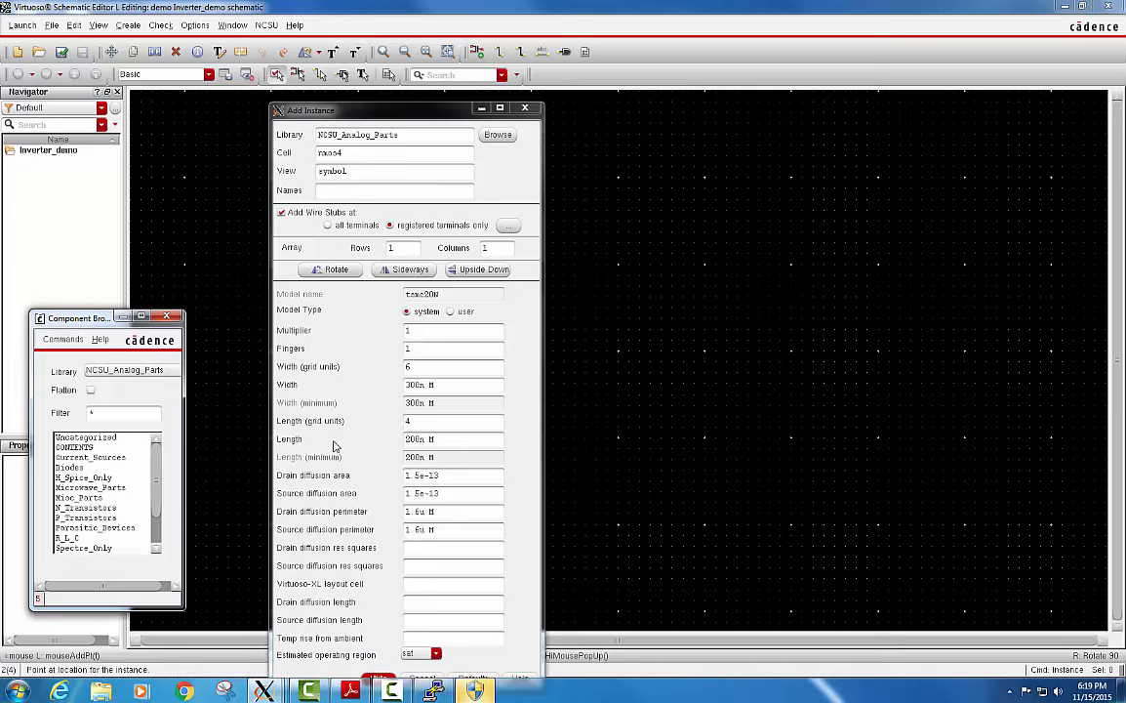
left_click(656, 359)
key("Escape")
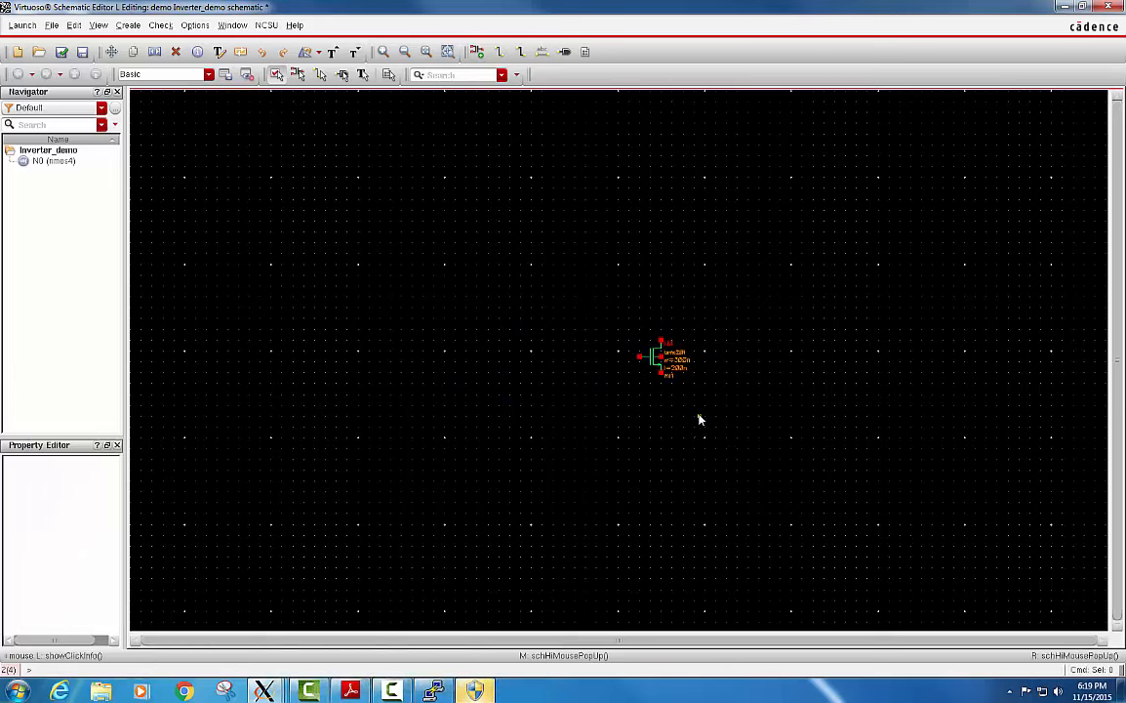
Place a pmos4 transistor from NCSU_Analog_Parts with a width of 600n M directly above the nmos4 transistor.
key("i")
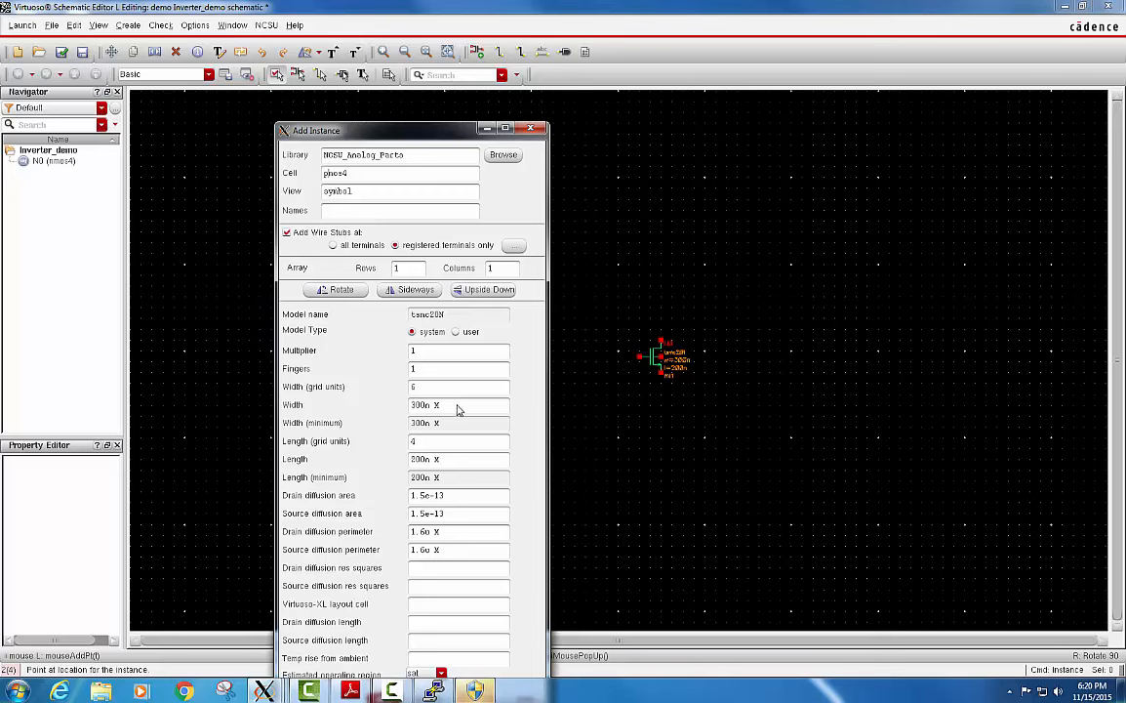
left_click_drag(457, 404, 375, 406)
left_click_drag(444, 404, 378, 404)
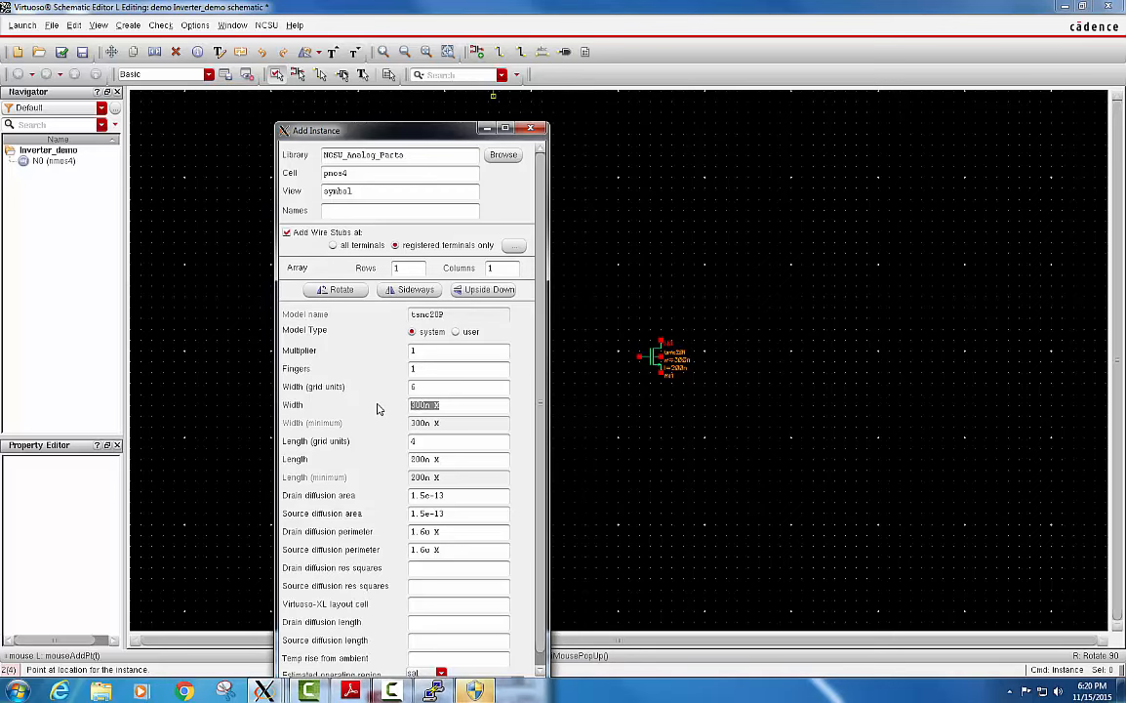
type("6")
key("Tab")
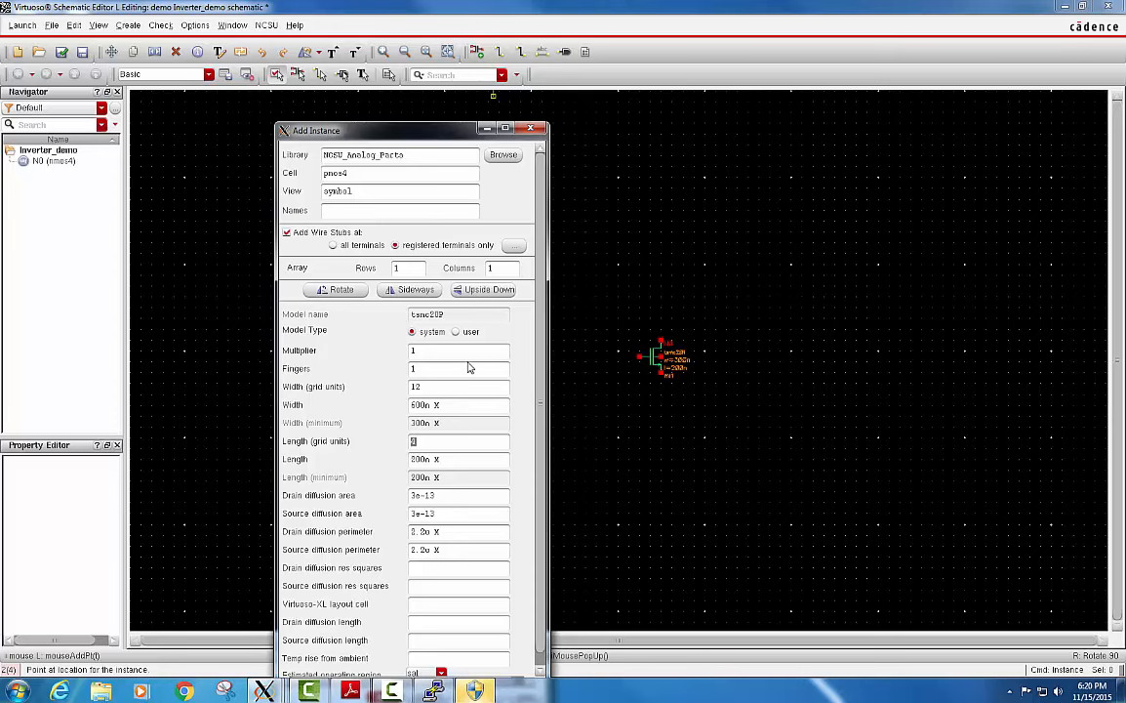
key("Return")
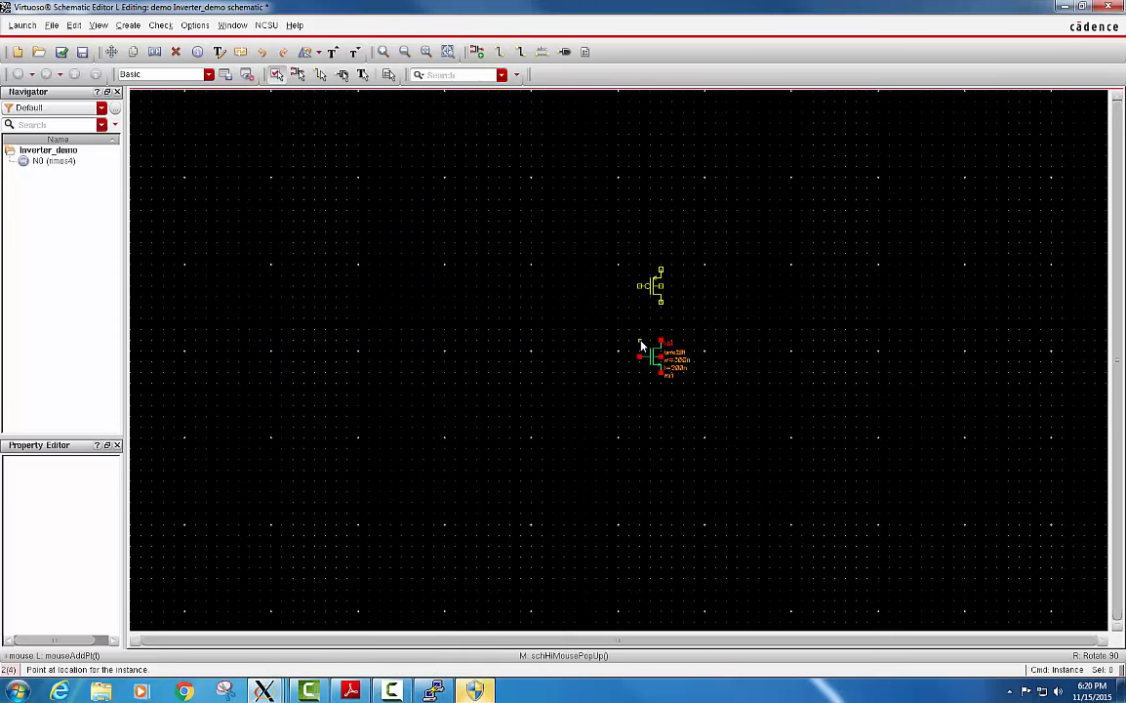
left_click(641, 346)
key("Escape")
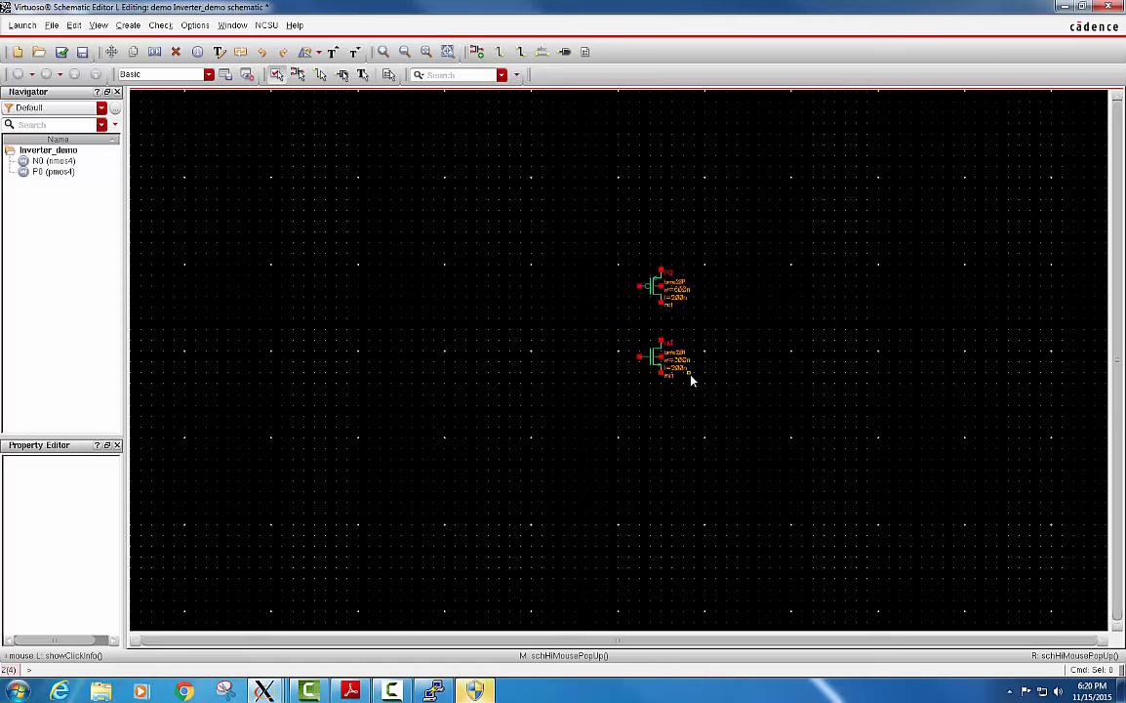
Place inputOutput pins around the transistors: In on the gate side, Out opposite, vdd above the pmos4 and gnd below the nmos4.
key("p")
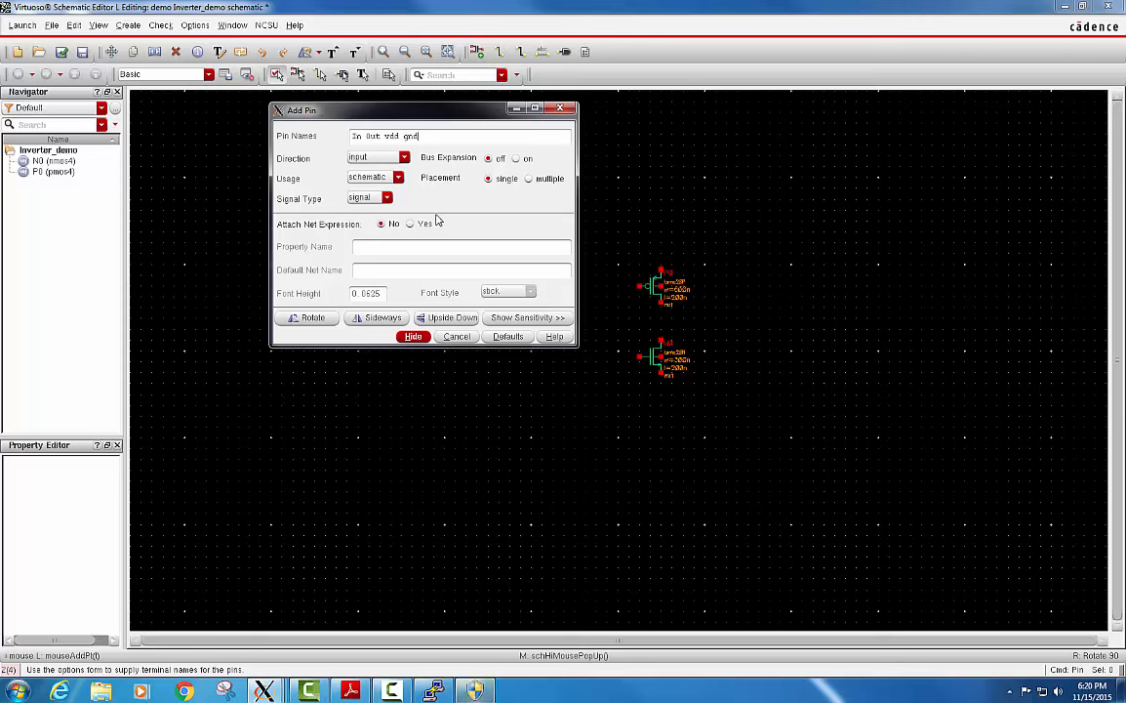
left_click(404, 159)
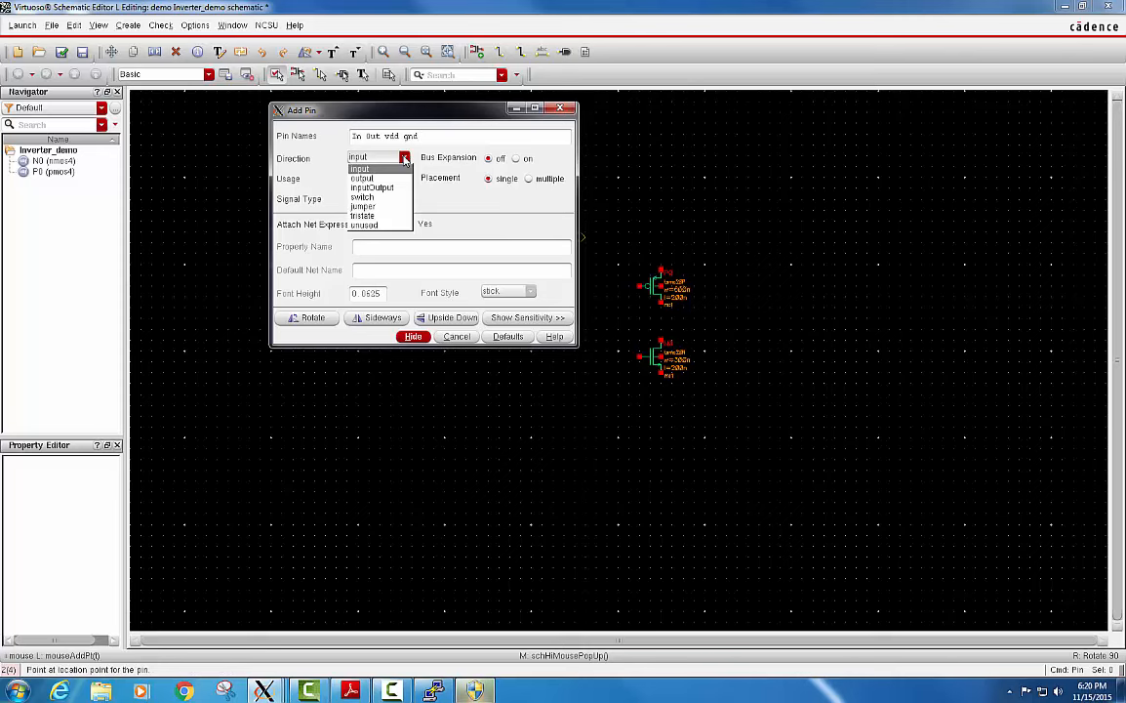
left_click(372, 188)
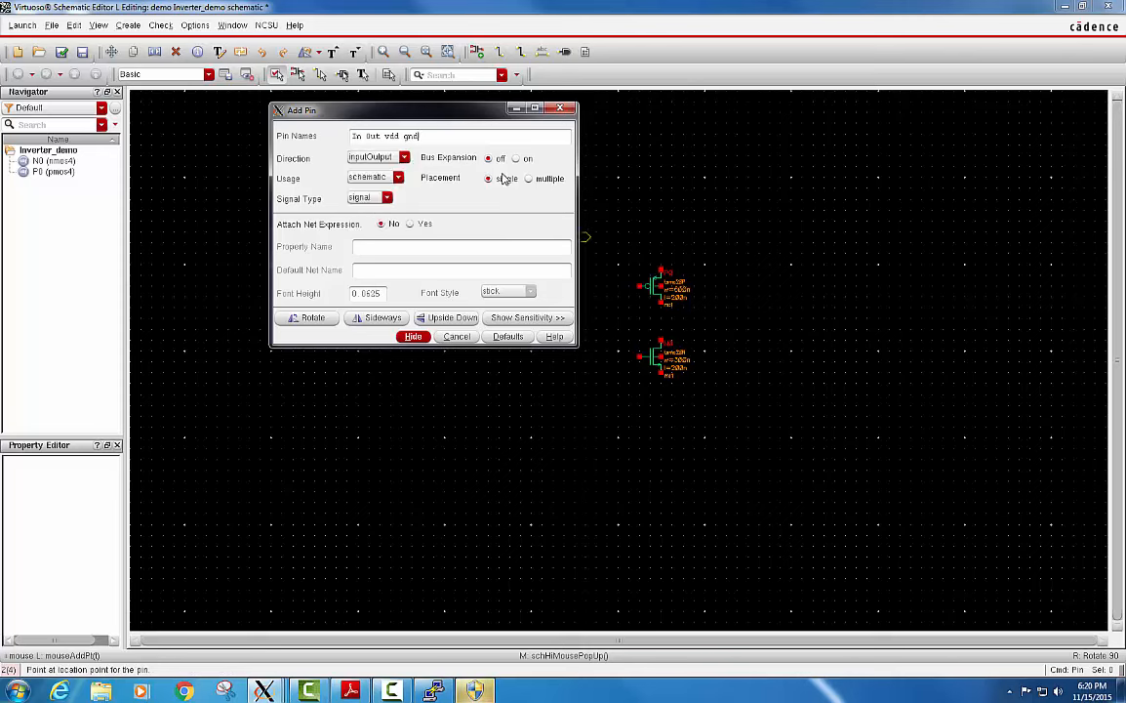
left_click(514, 110)
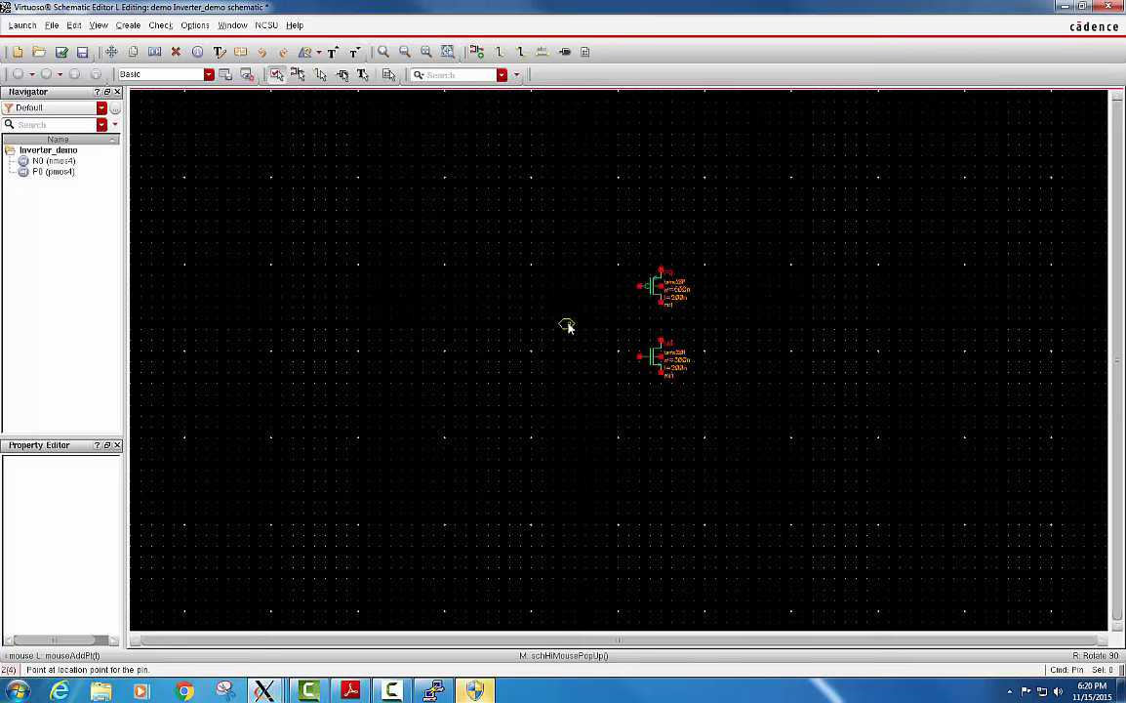
left_click(566, 324)
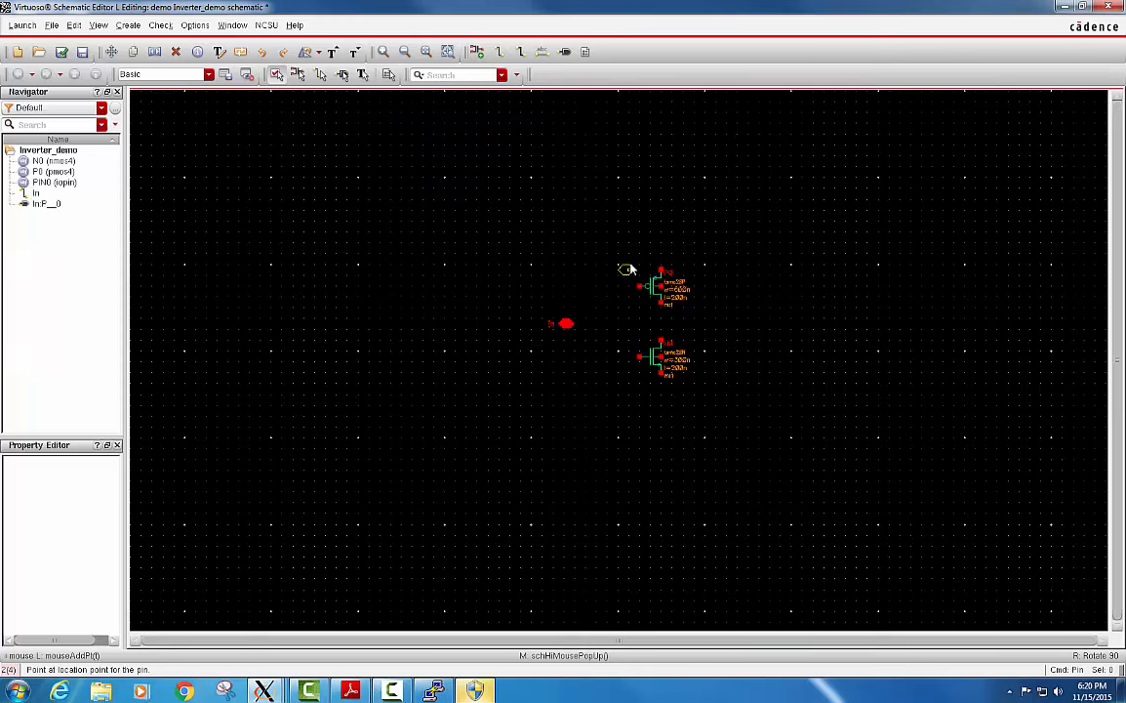
left_click(755, 324)
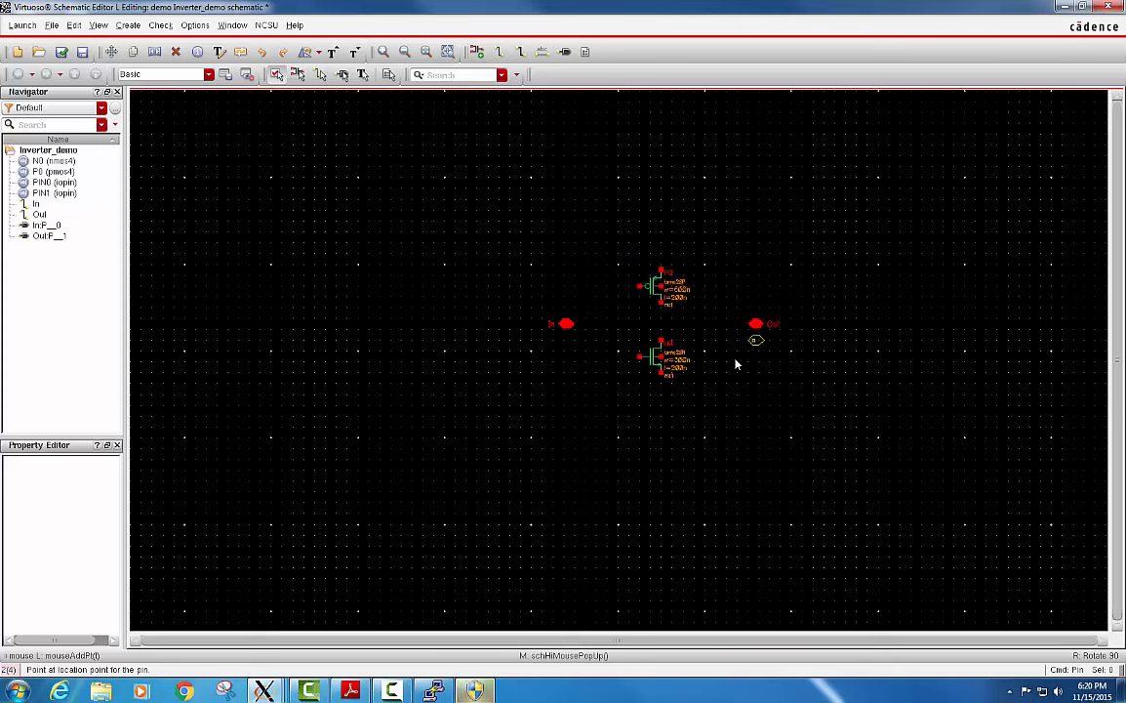
left_click(661, 234)
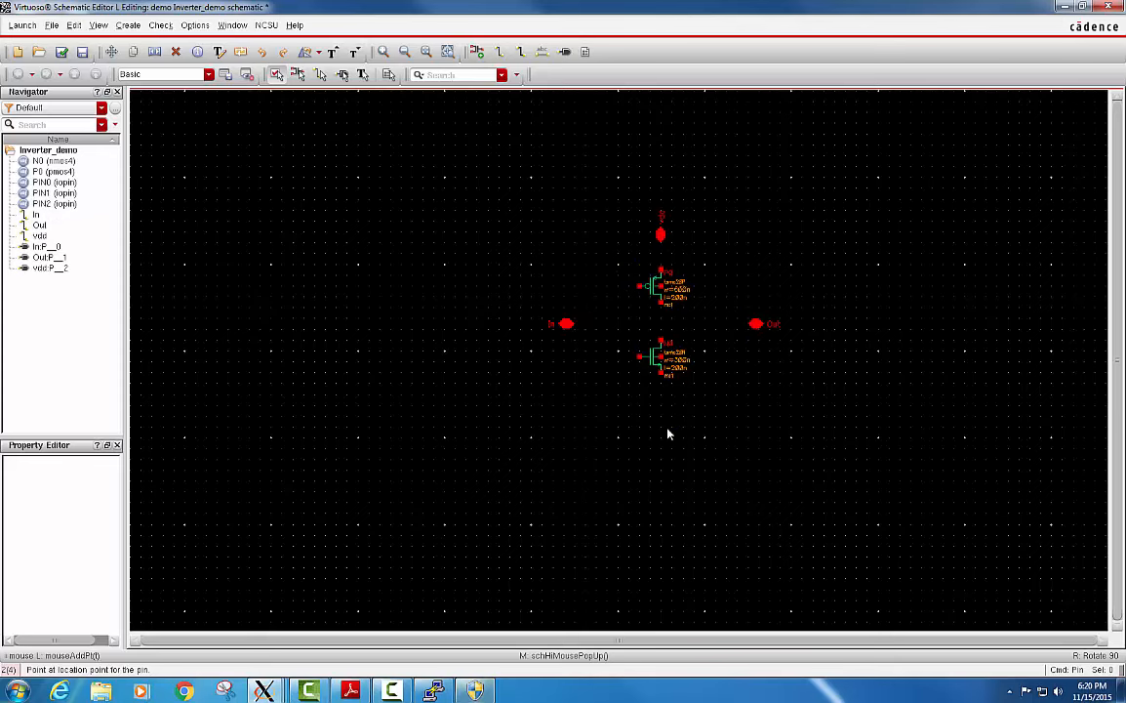
left_click(661, 419)
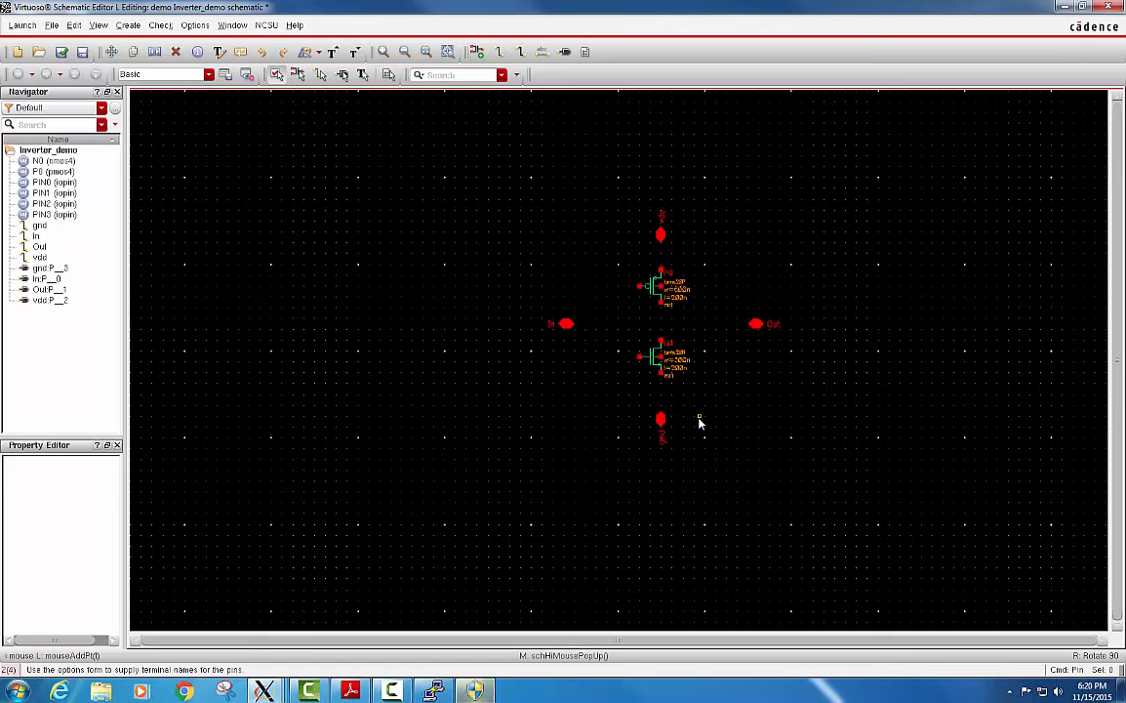
Wire the pmos4 and nmos4 gates together and connect that wire to the In pin.
key("w")
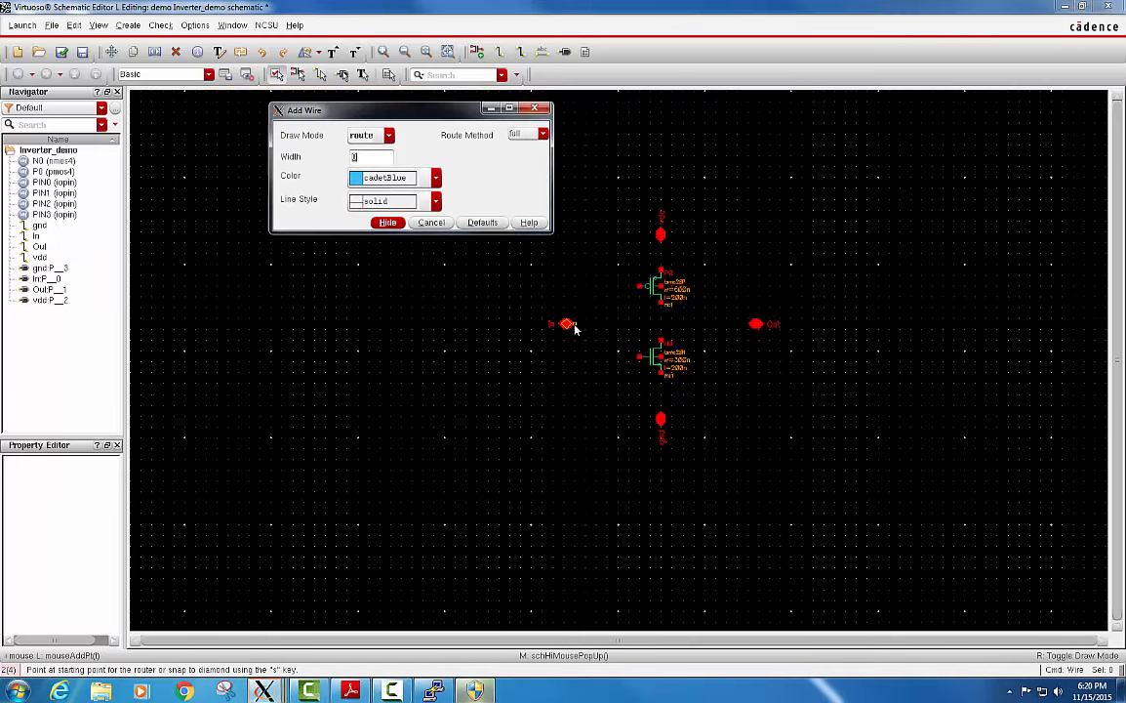
left_click(641, 287)
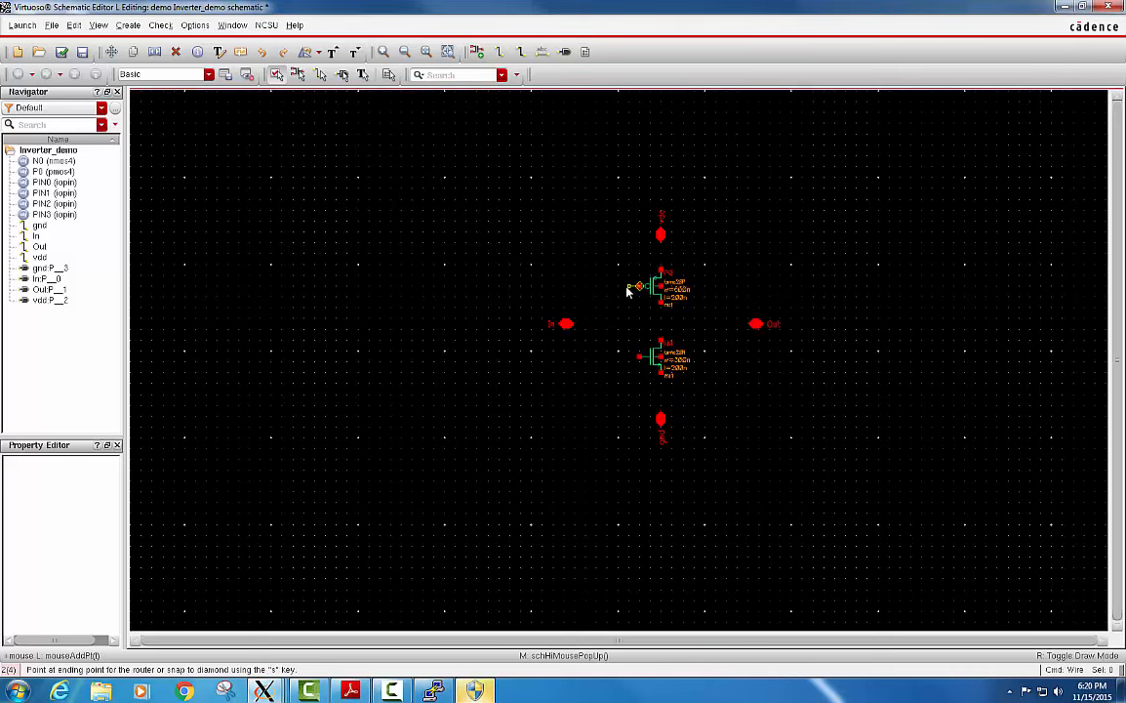
left_click(640, 357)
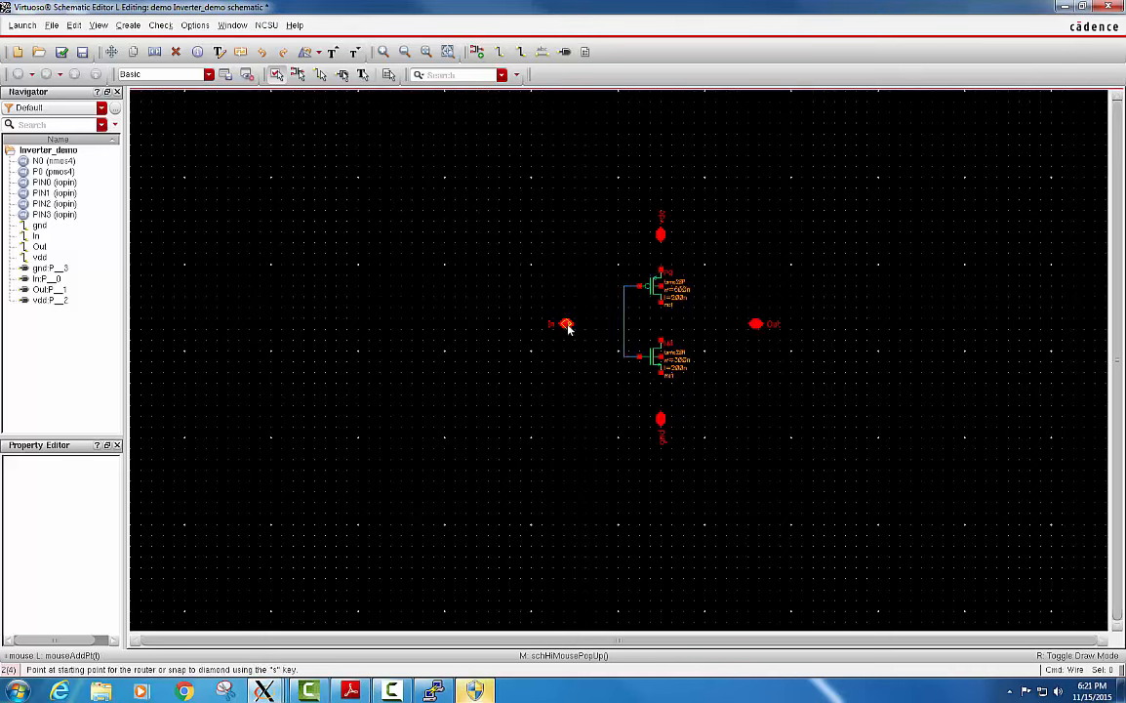
left_click(567, 323)
left_click(624, 324)
Wire the vdd pin to the pmos4 source and the gnd pin to the nmos4 source.
left_click(660, 235)
left_click(661, 273)
left_click(660, 420)
left_click(664, 374)
Wire the pmos4 and nmos4 drains together and connect their shared node to the Out pin.
left_click(661, 305)
left_click(662, 326)
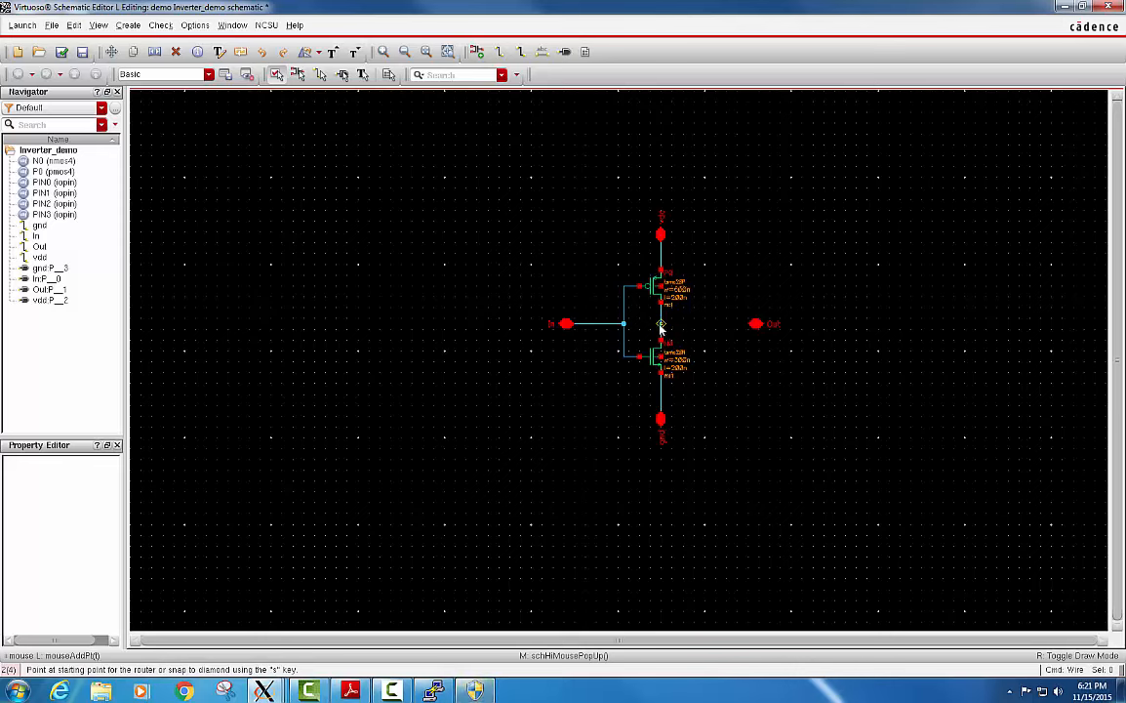
left_click(662, 325)
left_click(757, 324)
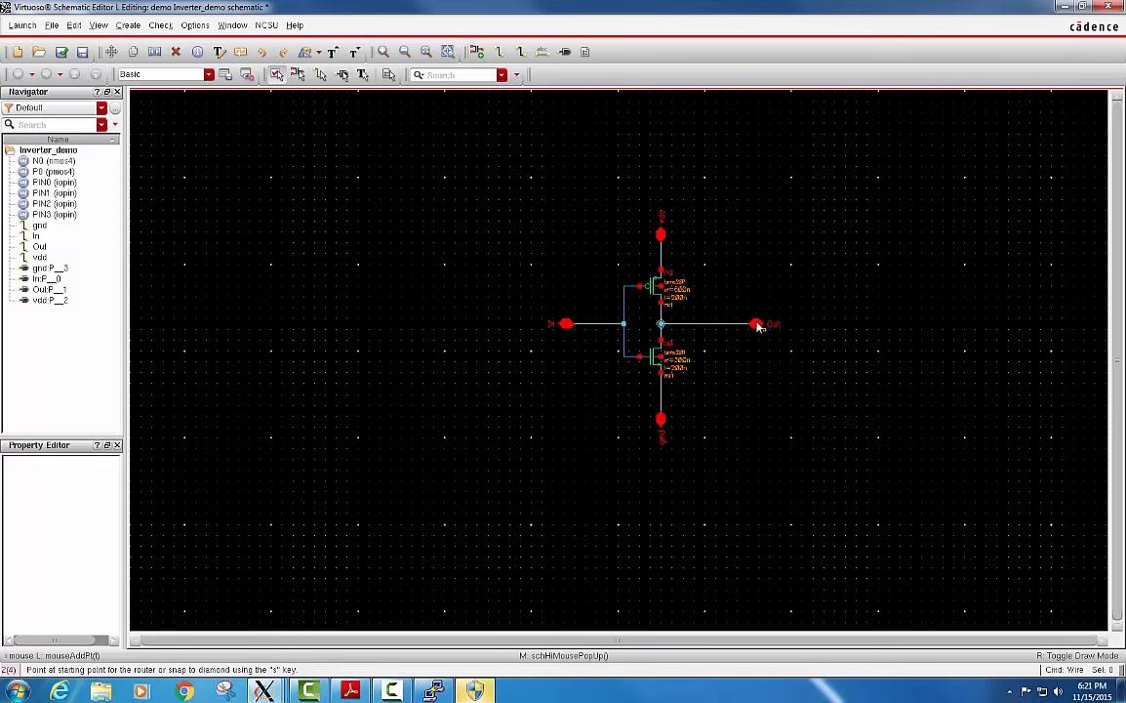
Wire the pmos4 body terminal to the vdd wire and the nmos4 body terminal to the gnd wire.
left_click(662, 259)
left_click(695, 260)
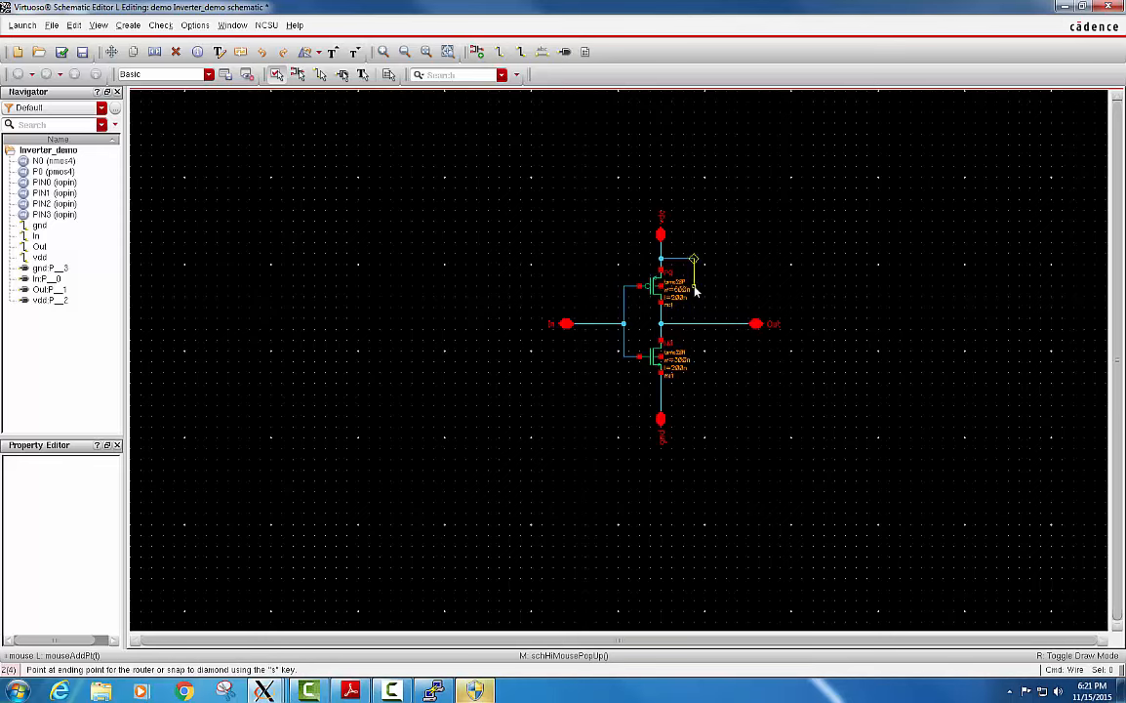
left_click(695, 287)
left_click(662, 286)
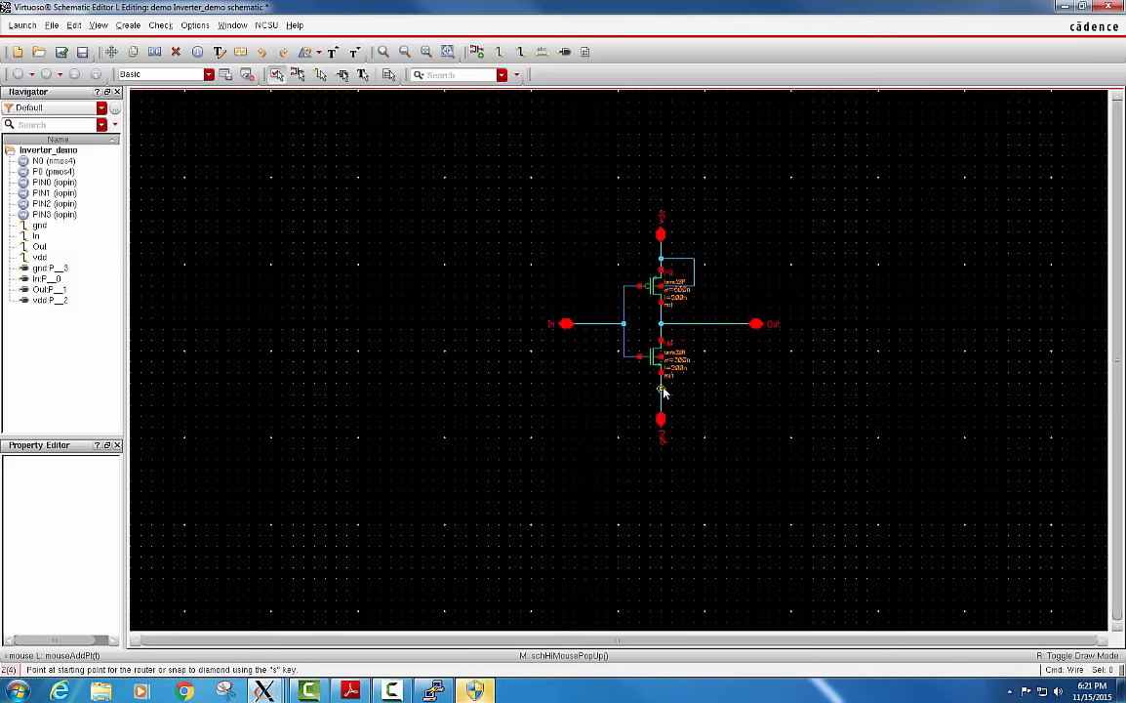
left_click(666, 389)
left_click(695, 390)
left_click(695, 363)
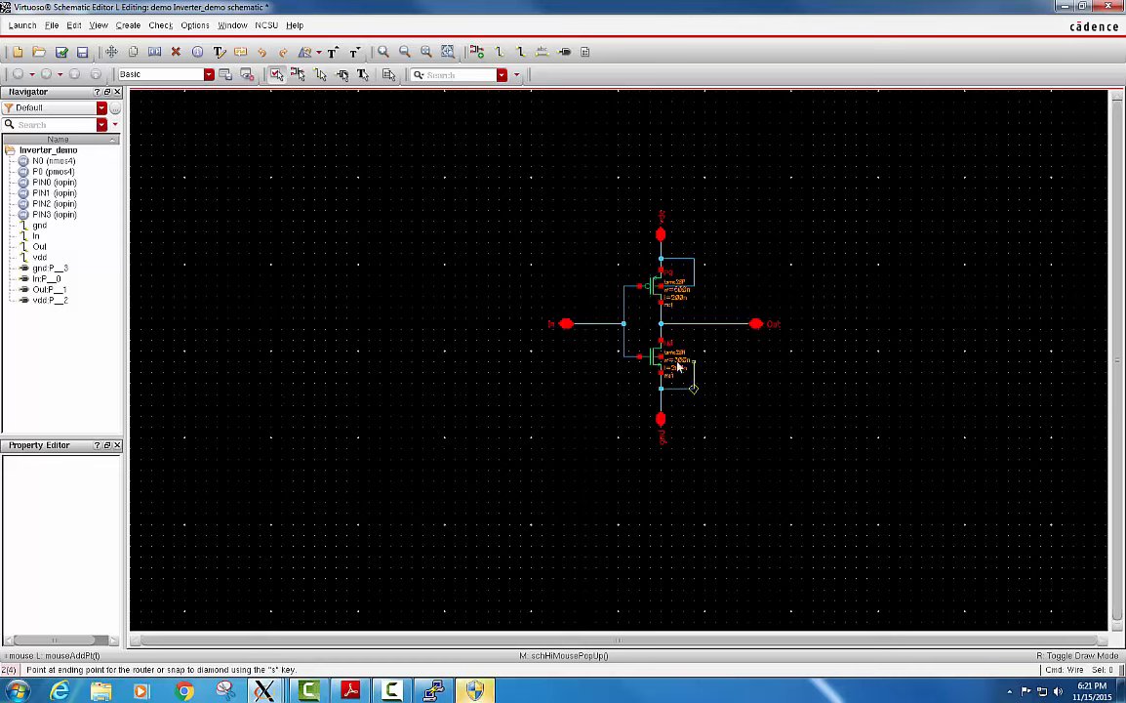
left_click(664, 361)
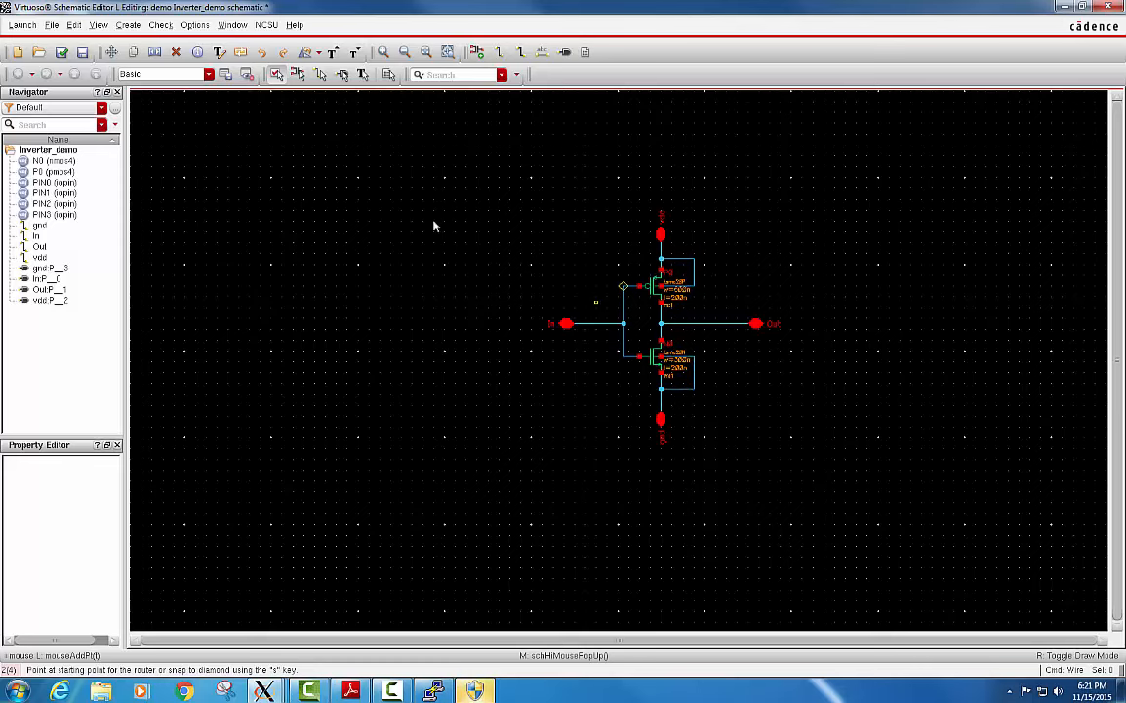
Check and save the inverter schematic, review the check result in the Virtuoso log window, and end the wire command.
left_click(62, 51)
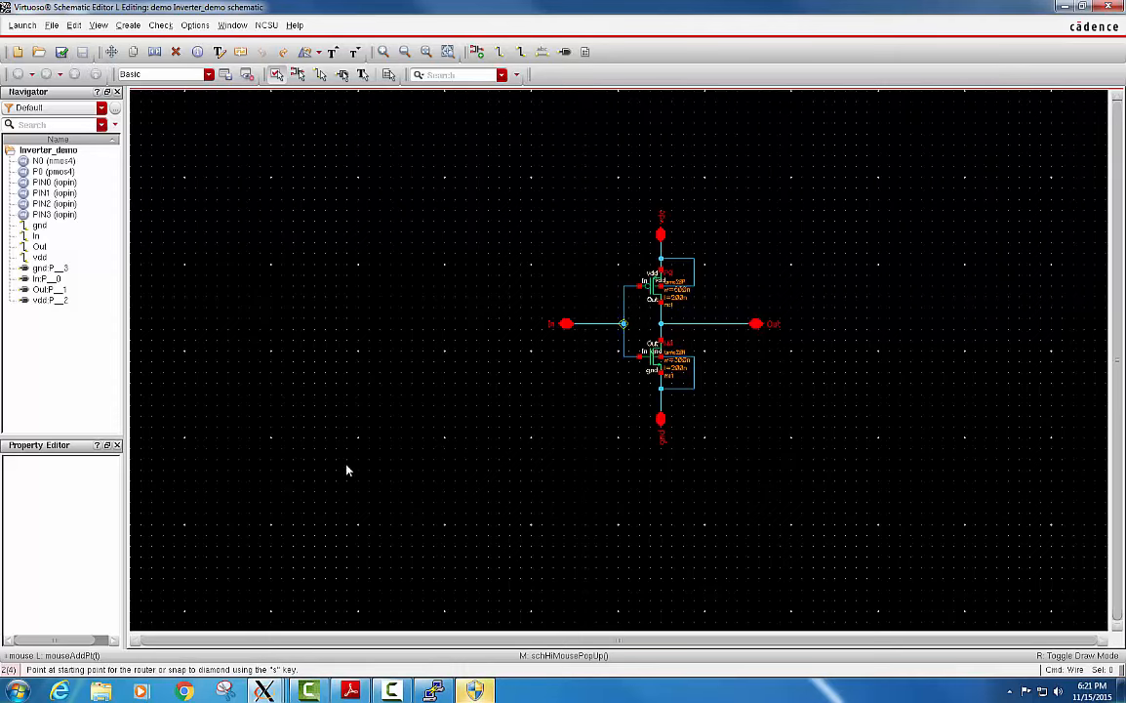
mouse_move(263, 691)
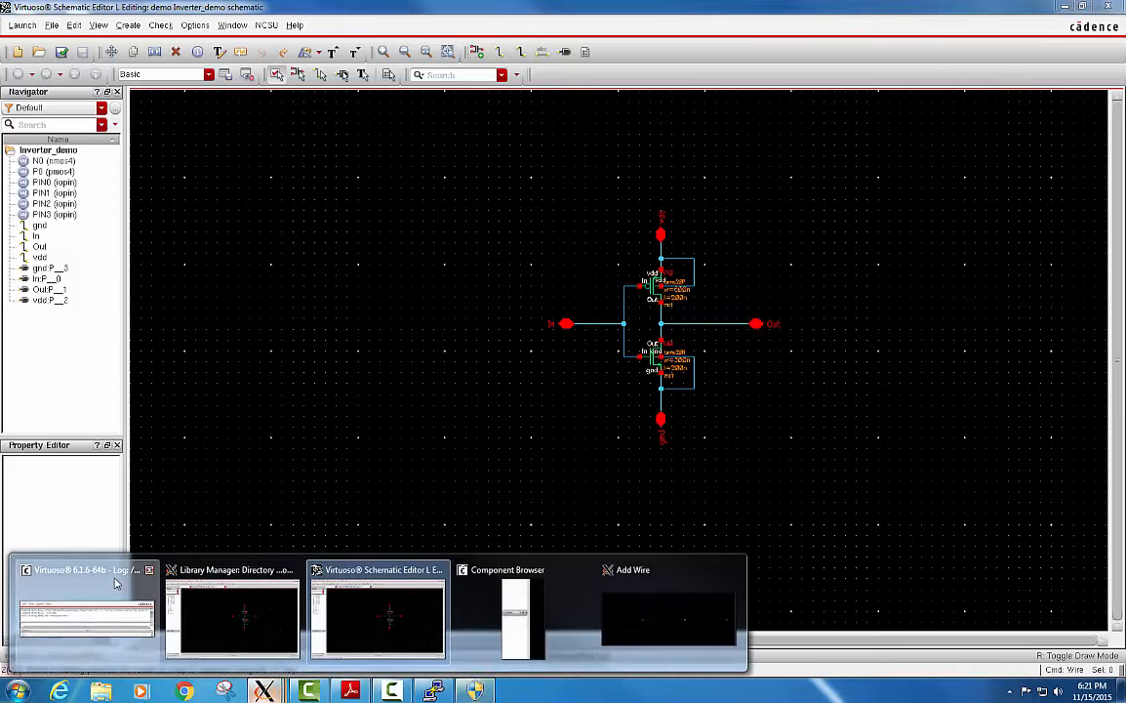
left_click(86, 610)
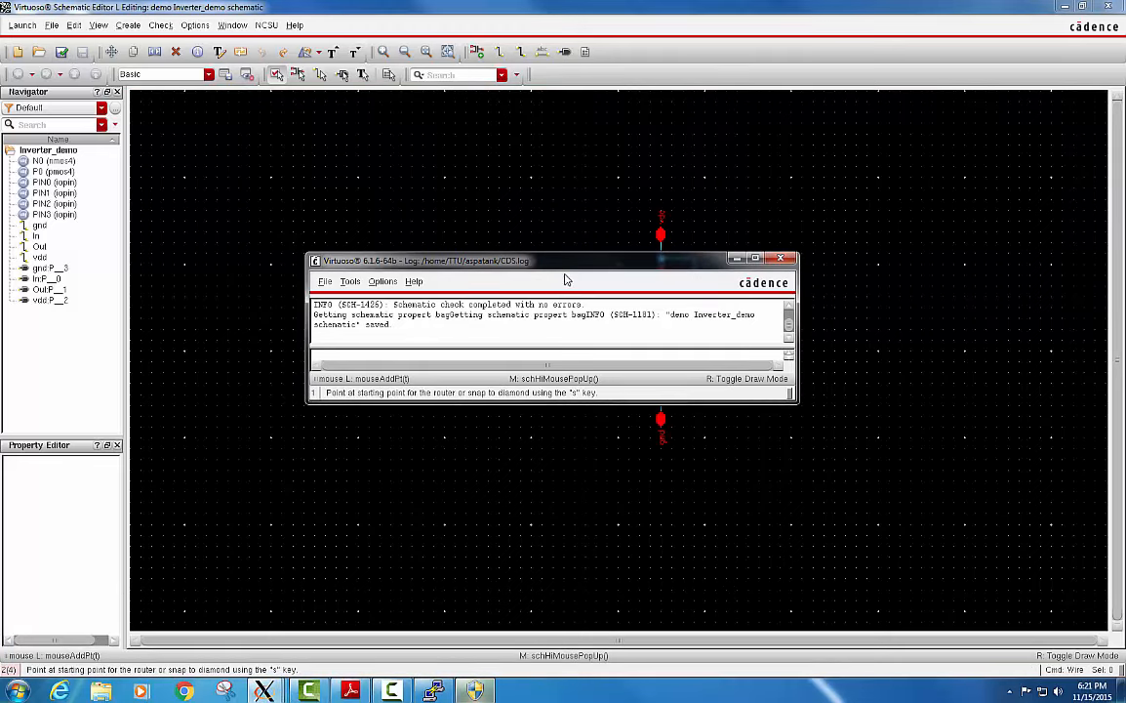
left_click_drag(567, 269, 585, 246)
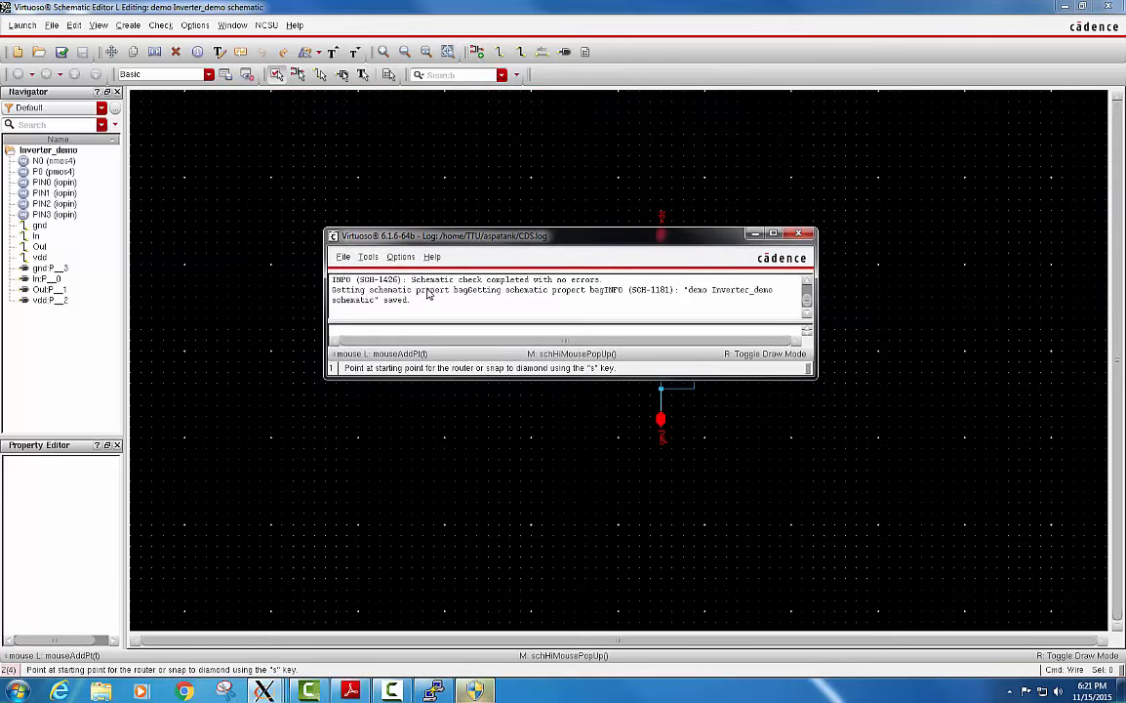
left_click_drag(411, 280, 612, 280)
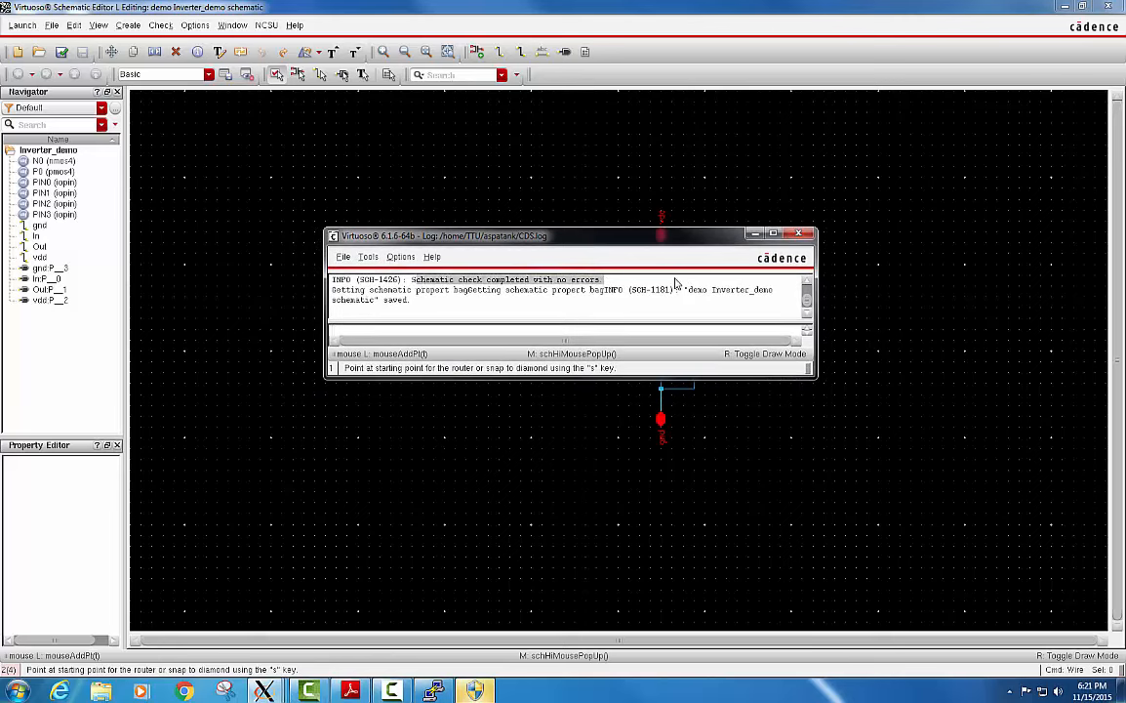
left_click(756, 235)
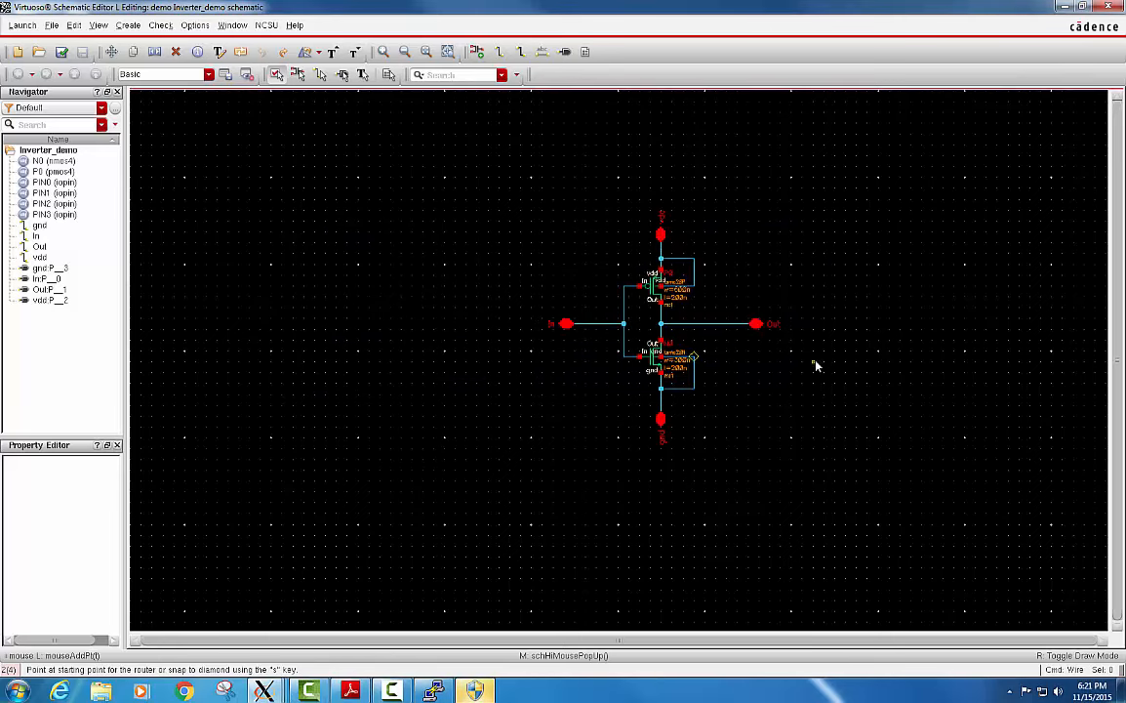
key("Escape")
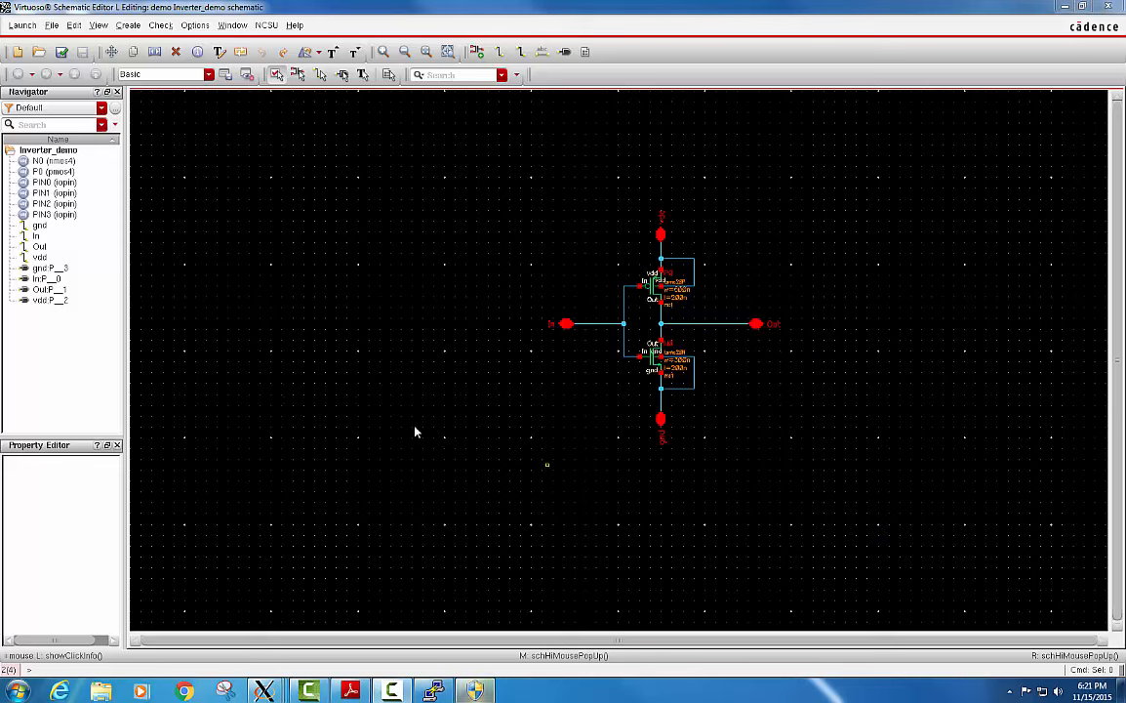
Create a symbol cellview from the Inverter_demo schematic cellview, keeping the default view and data type settings.
left_click(125, 26)
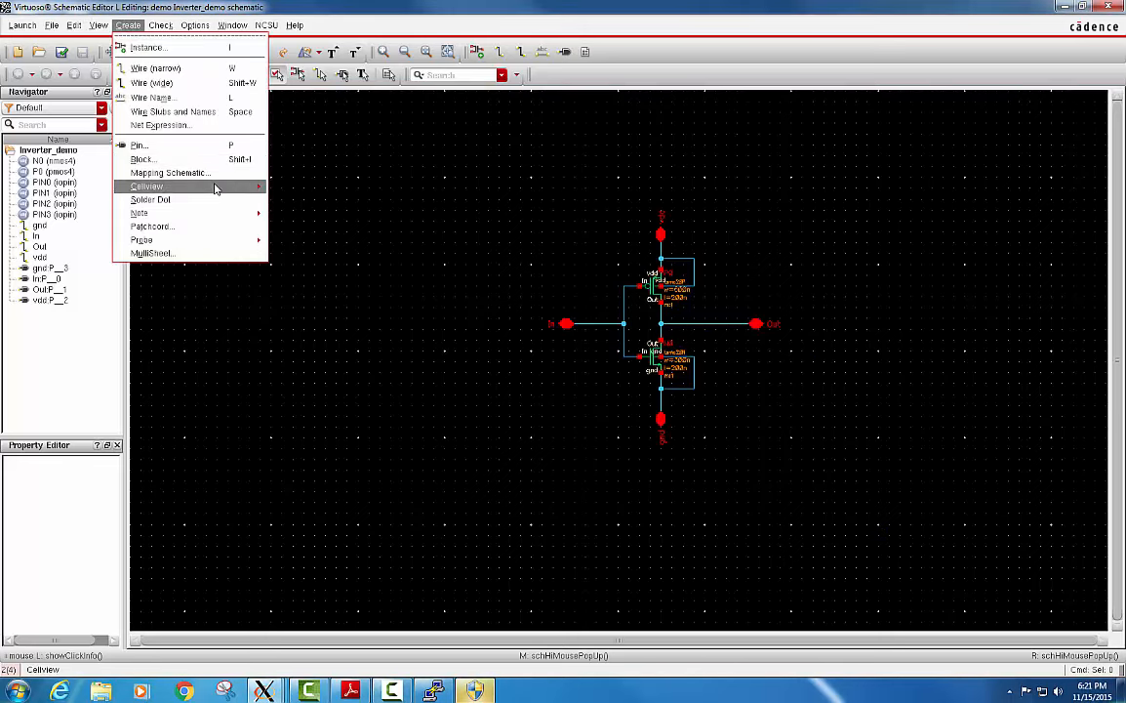
mouse_move(216, 184)
left_click(327, 196)
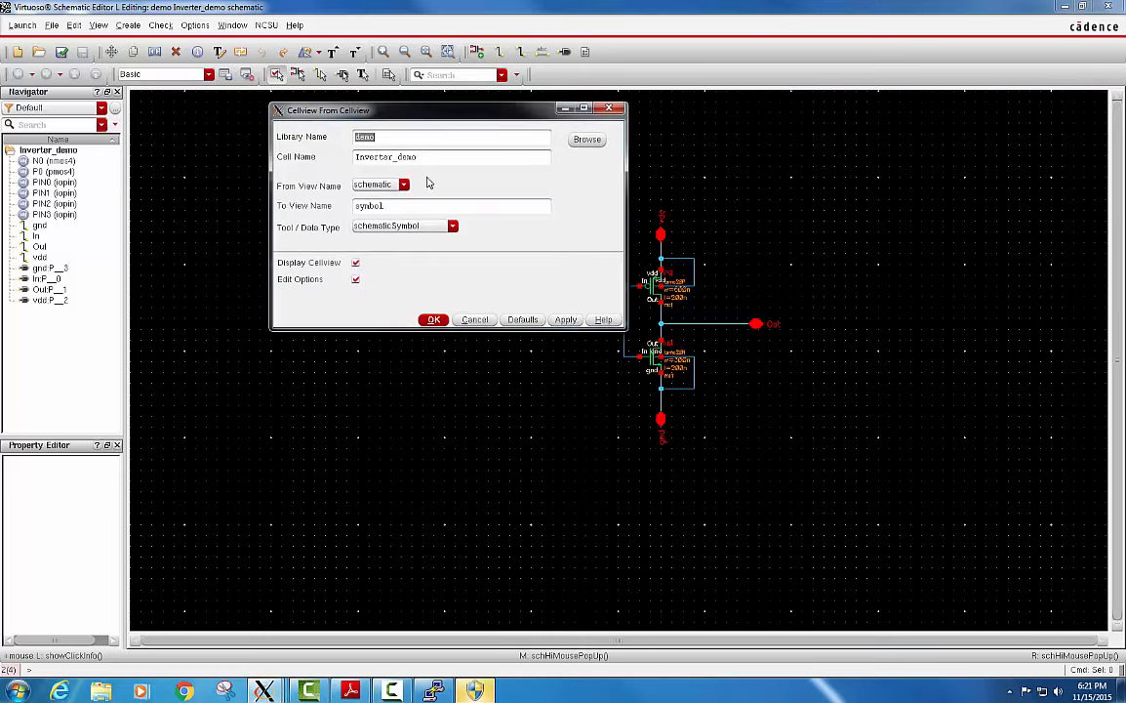
left_click(435, 321)
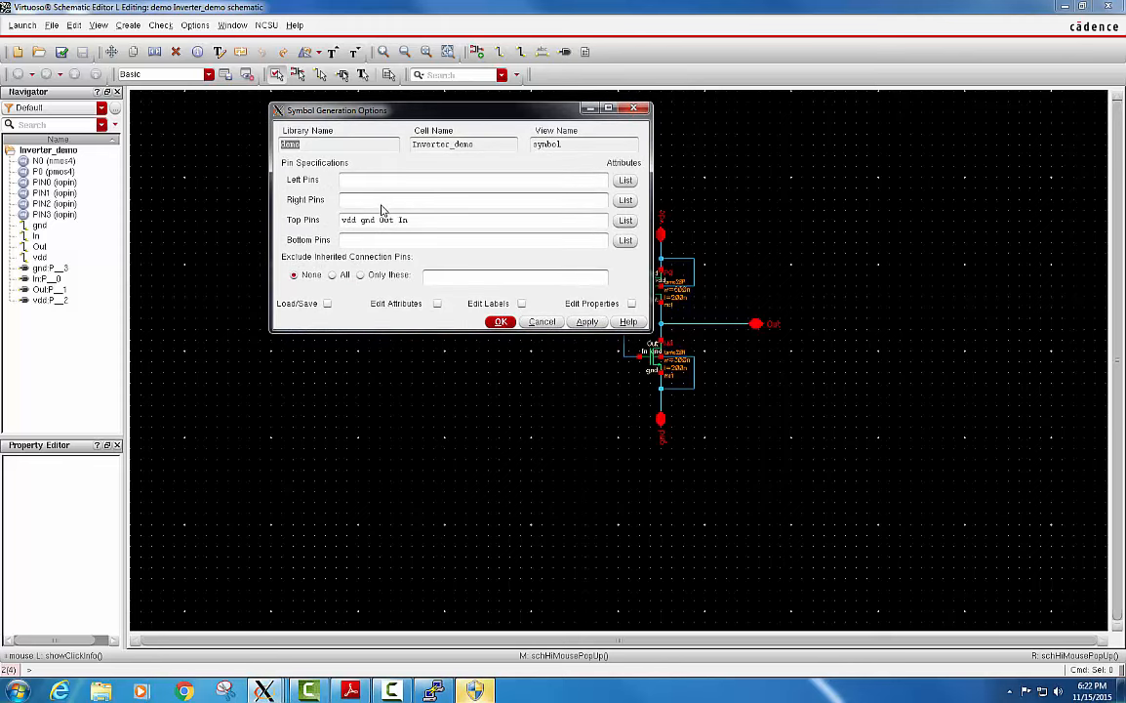
In the symbol generation options, reassign the In pin from the top pins to the left pins and Out to the right pins.
mouse_move(356, 108)
left_mouse_down()
mouse_move(341, 112)
mouse_move(359, 115)
left_mouse_up()
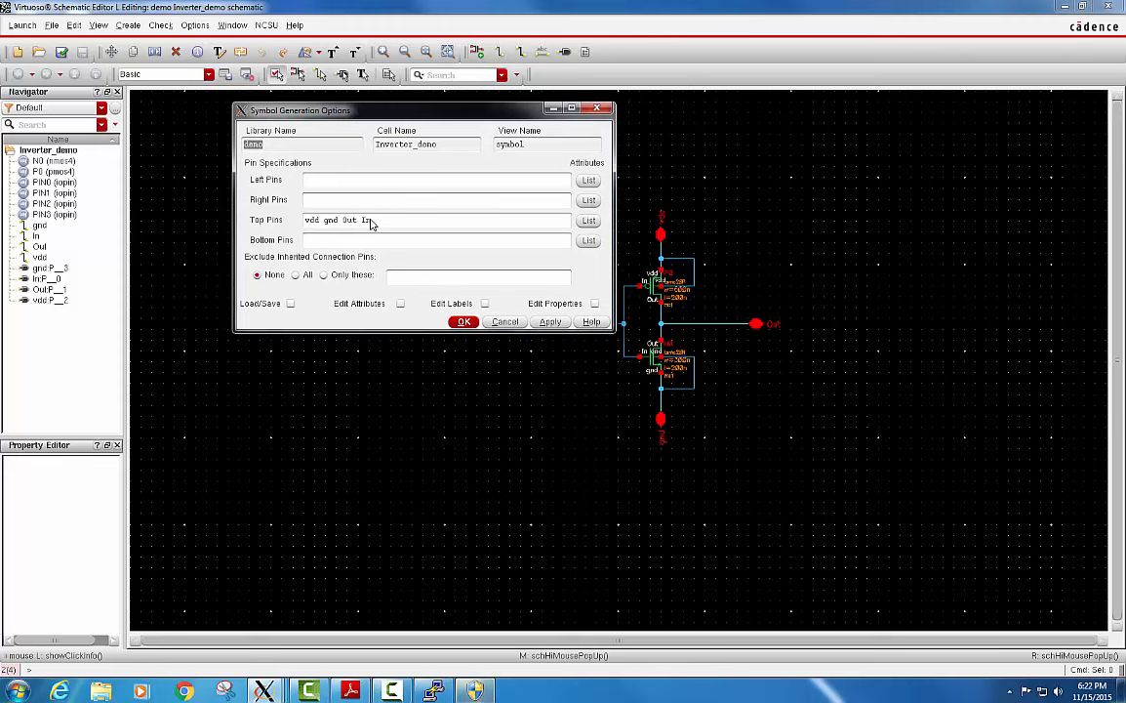
left_click_drag(372, 222, 364, 222)
key("BackSpace")
left_click(340, 183)
type("In")
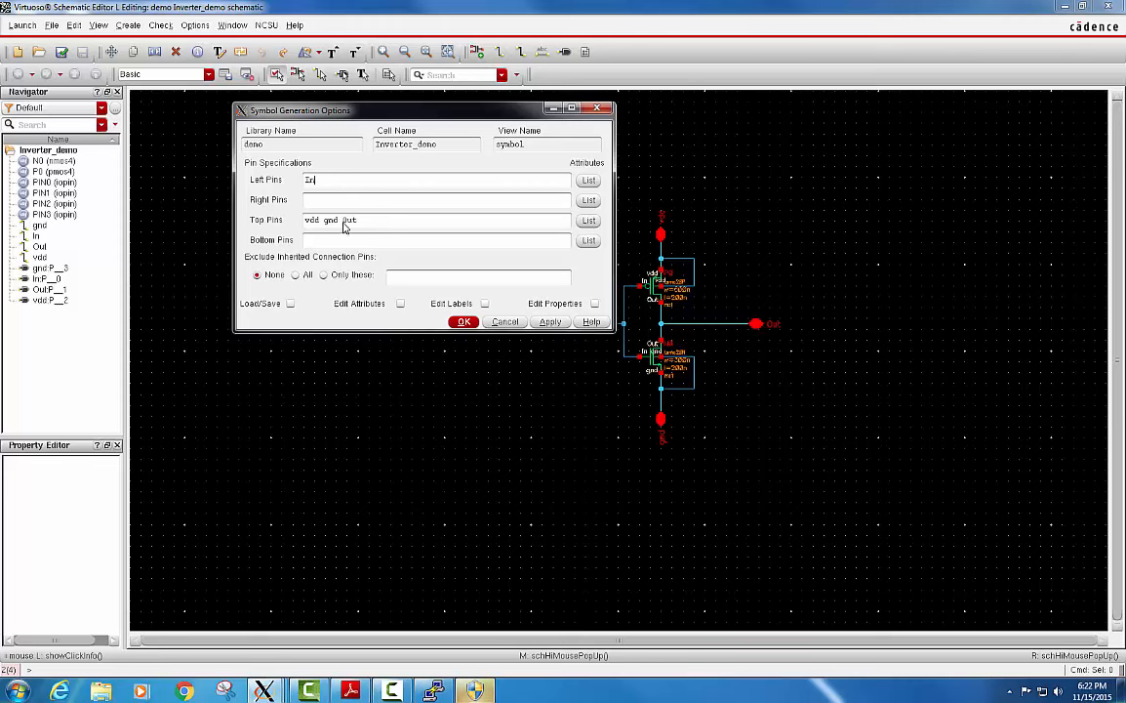
left_click_drag(358, 222, 344, 228)
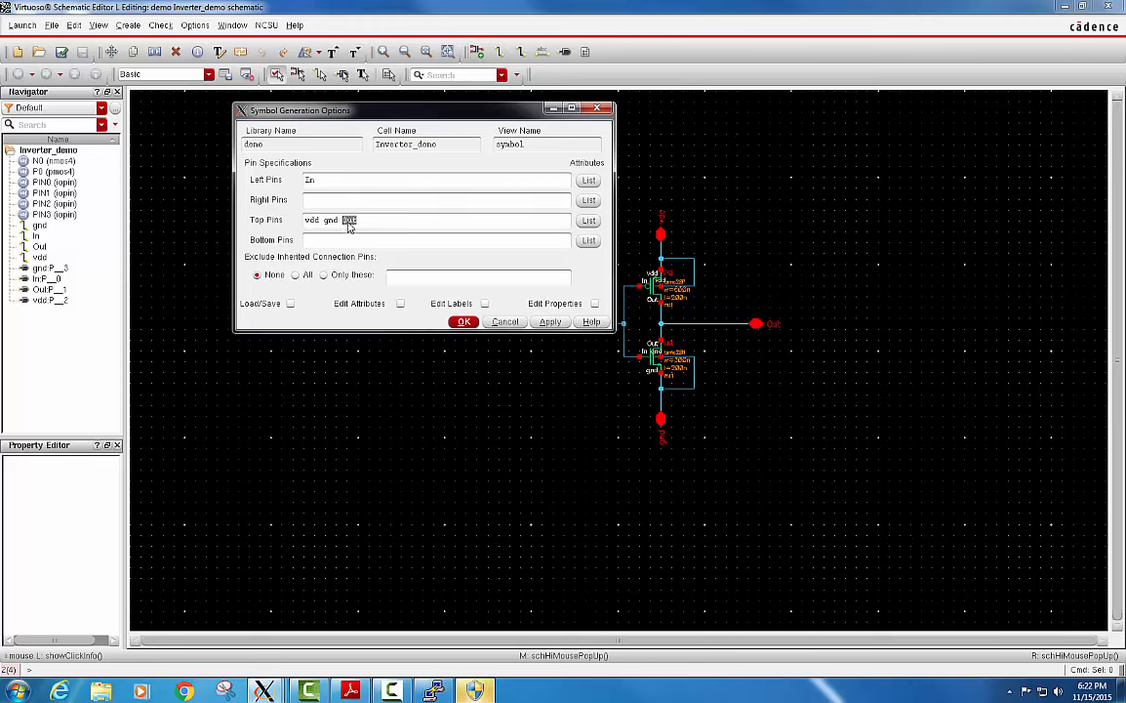
key("BackSpace")
left_click(322, 203)
type("Out")
Reassign the gnd pin from the top pins to the bottom pins and generate the symbol.
double_click(330, 220)
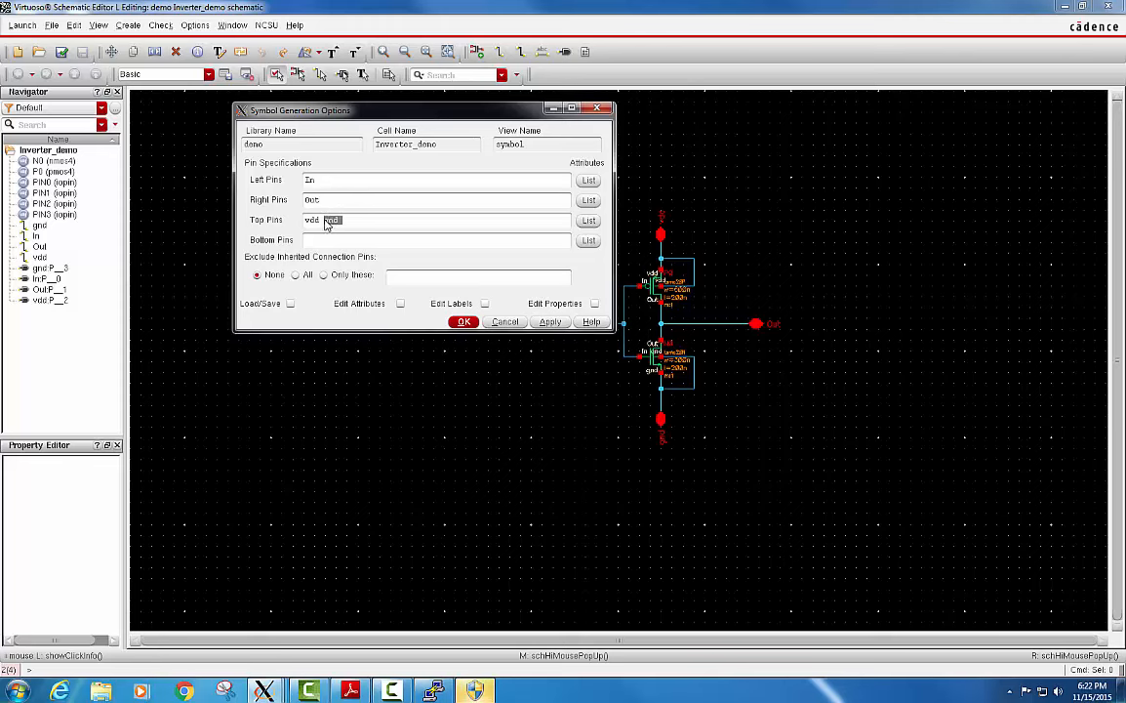
key("BackSpace")
left_click(322, 240)
type("gnd")
left_click(464, 323)
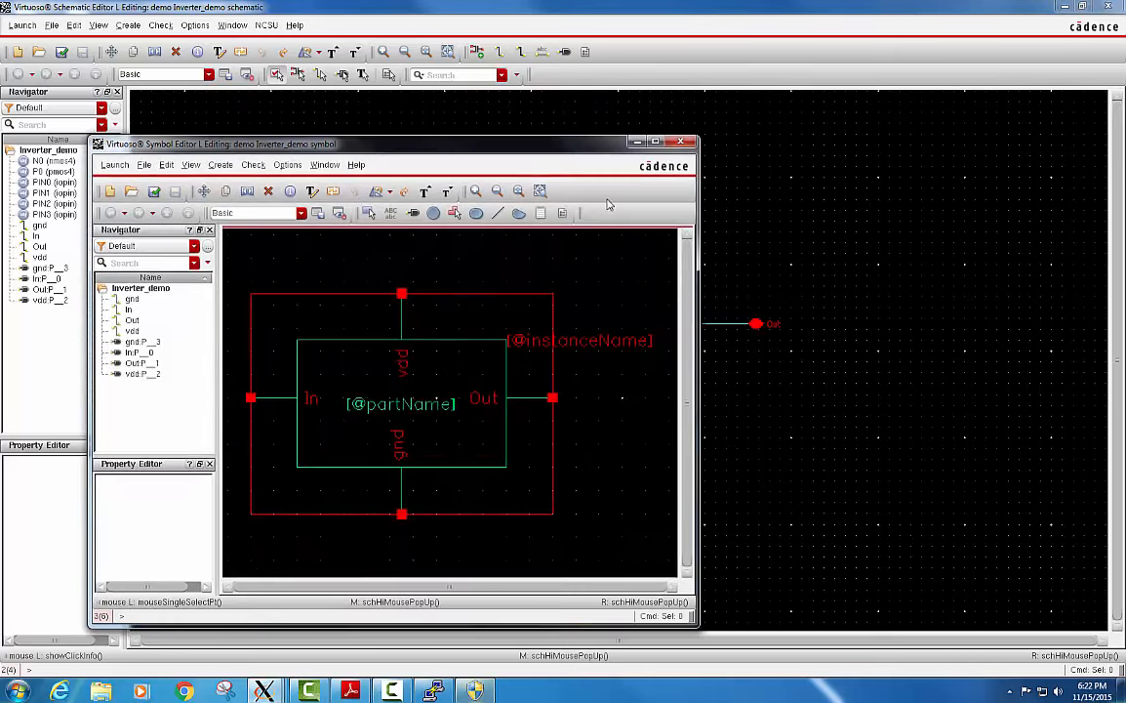
left_click(654, 143)
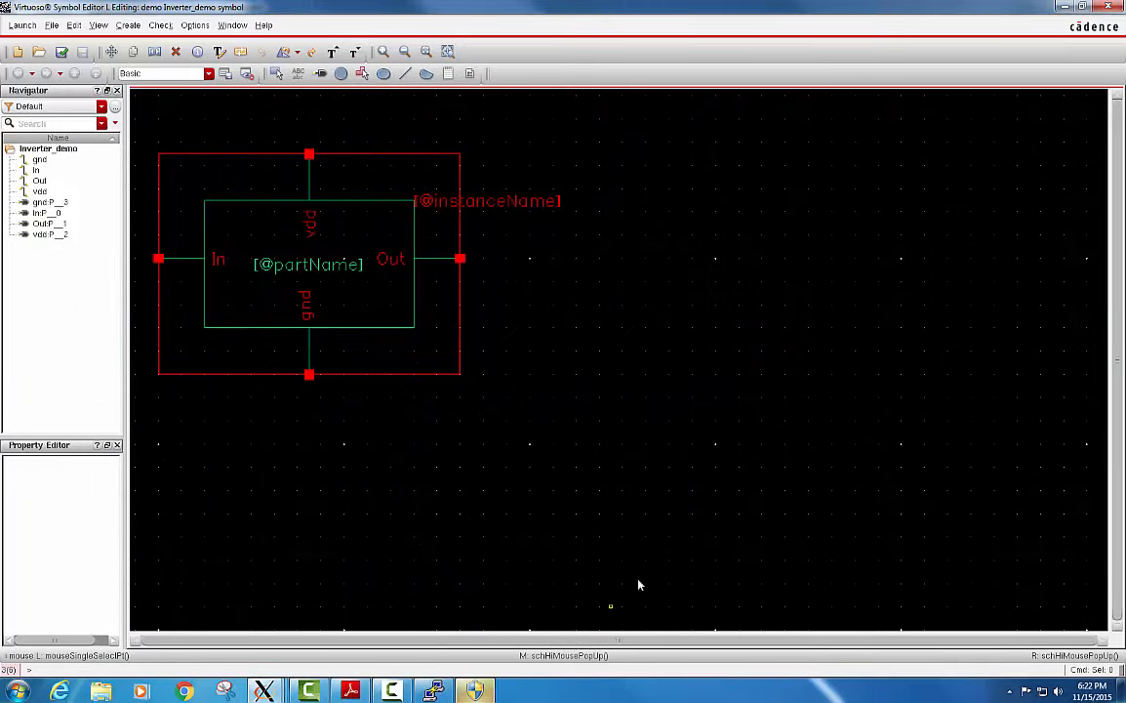
scroll(628, 539, "down", 1, "ctrl")
scroll(436, 447, "up", 1, "ctrl")
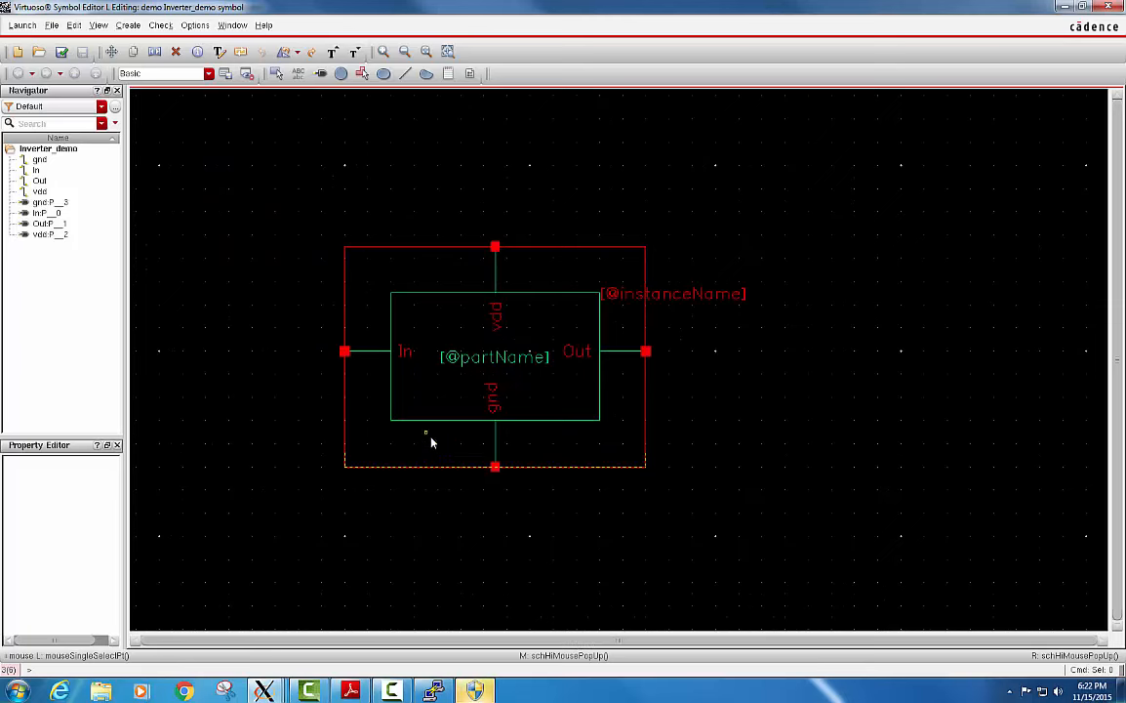
left_click(670, 297)
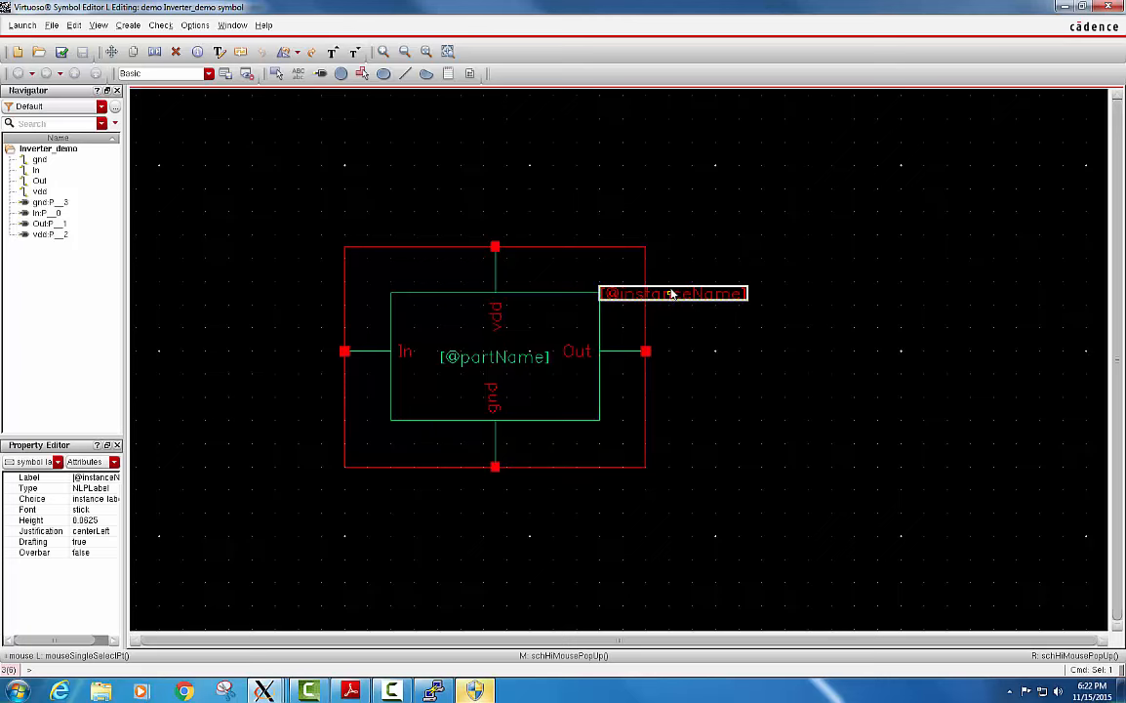
key("Delete")
Delete the red selection box and the green body rectangle from the symbol.
left_click(643, 254)
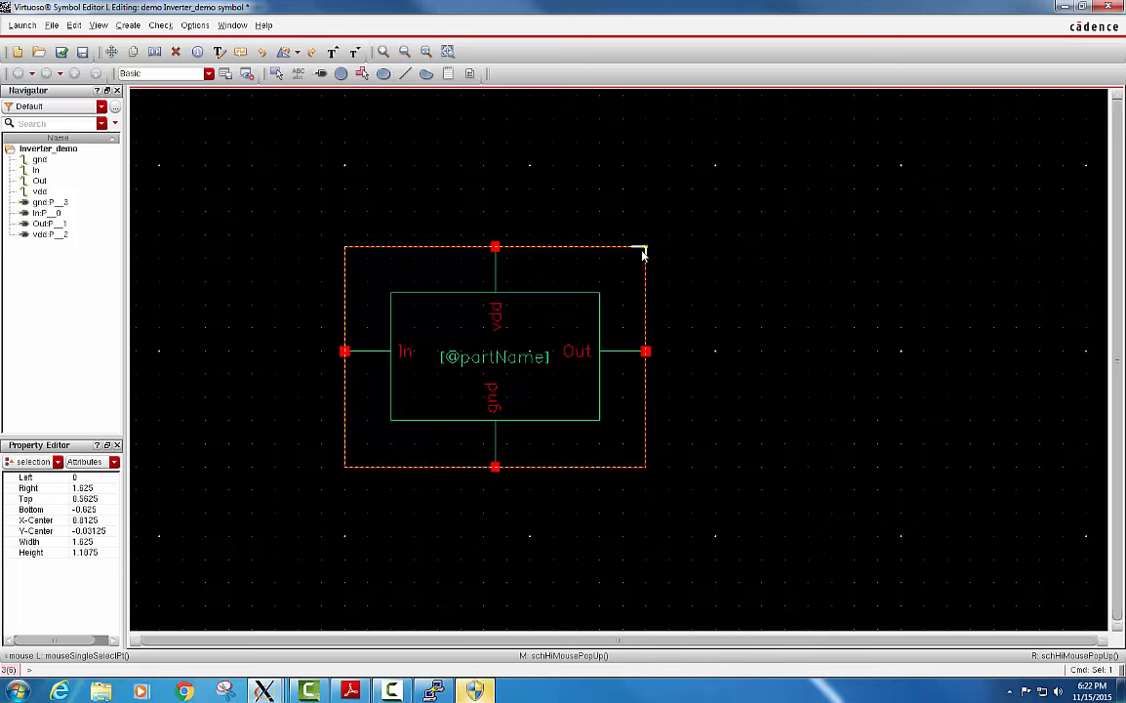
key("Delete")
left_click(643, 254)
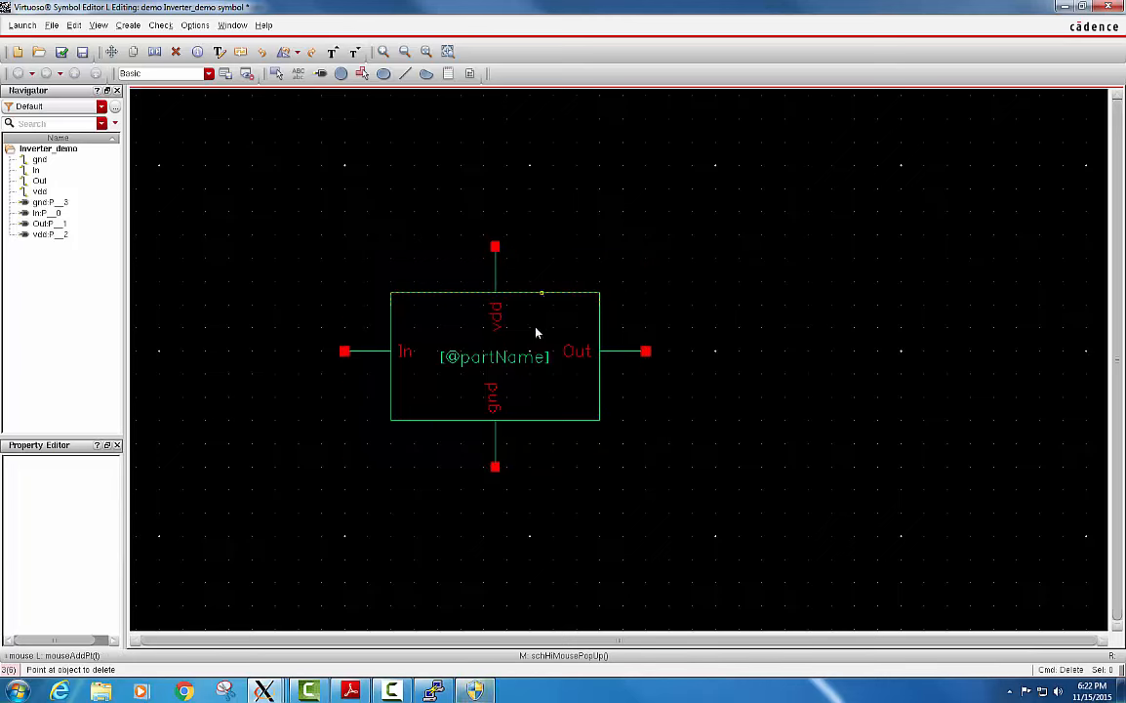
left_click(601, 296)
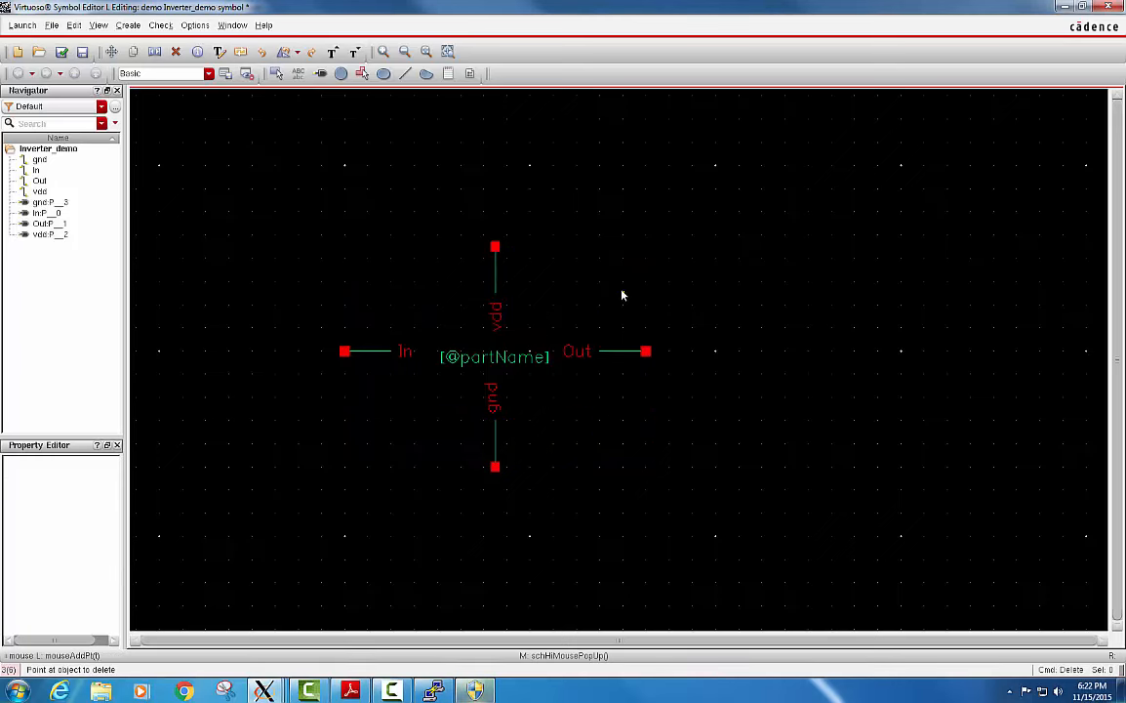
double_click(516, 361)
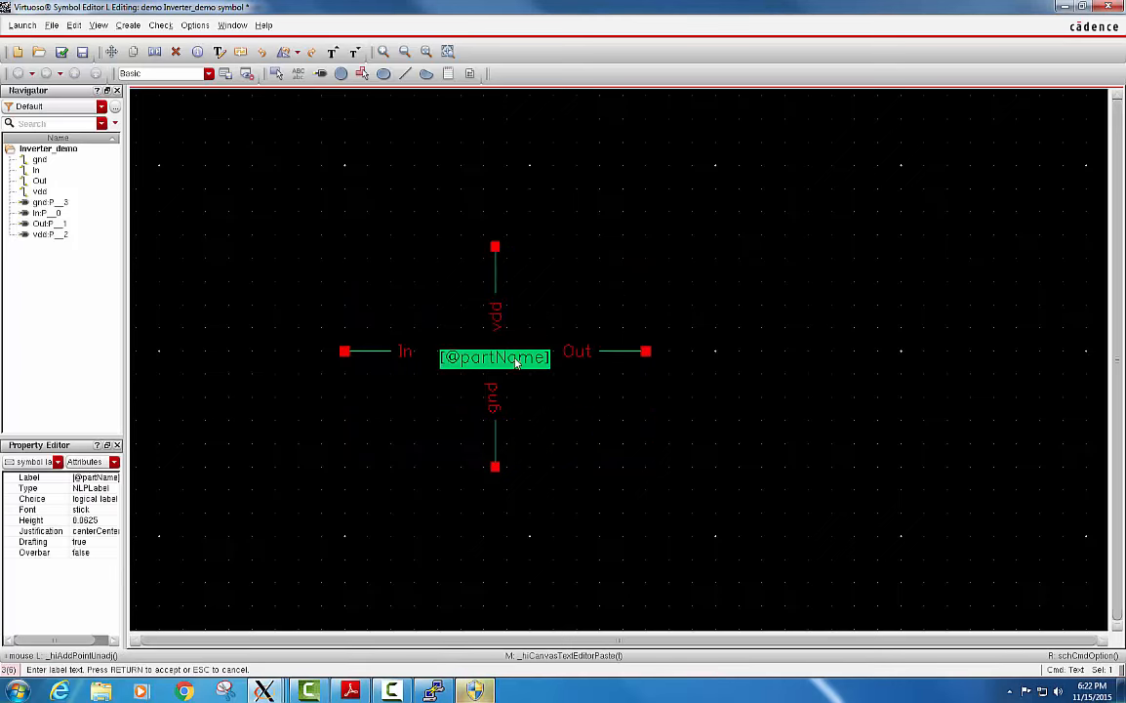
type("In")
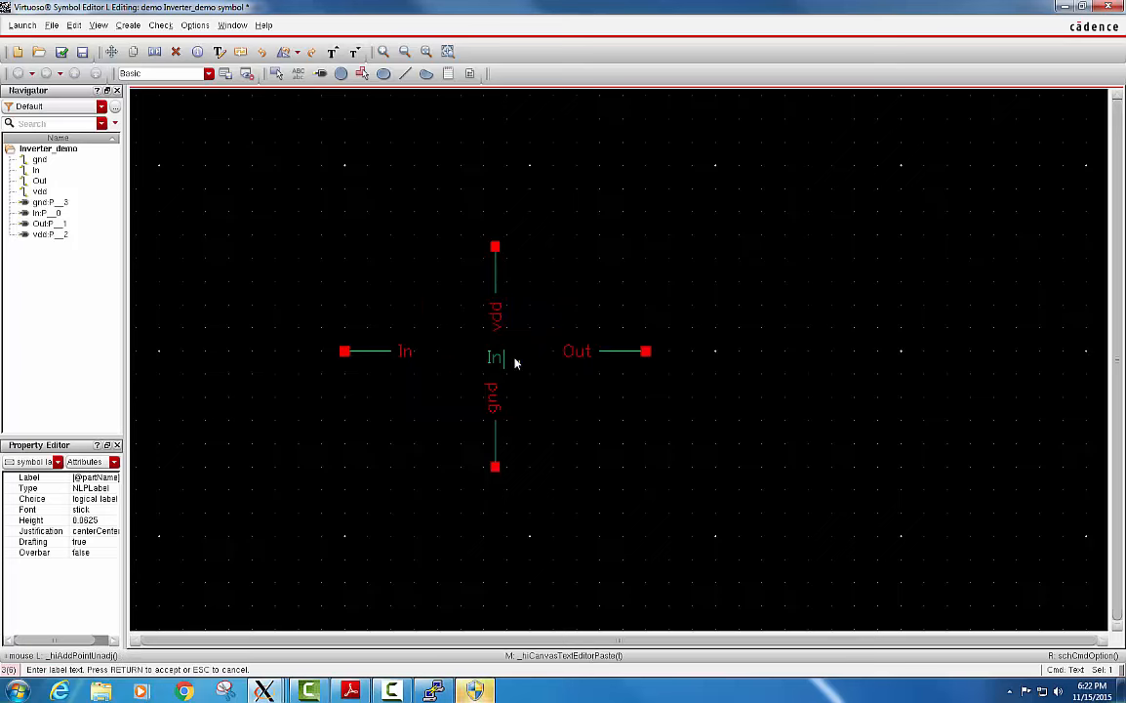
type("v")
key("Return")
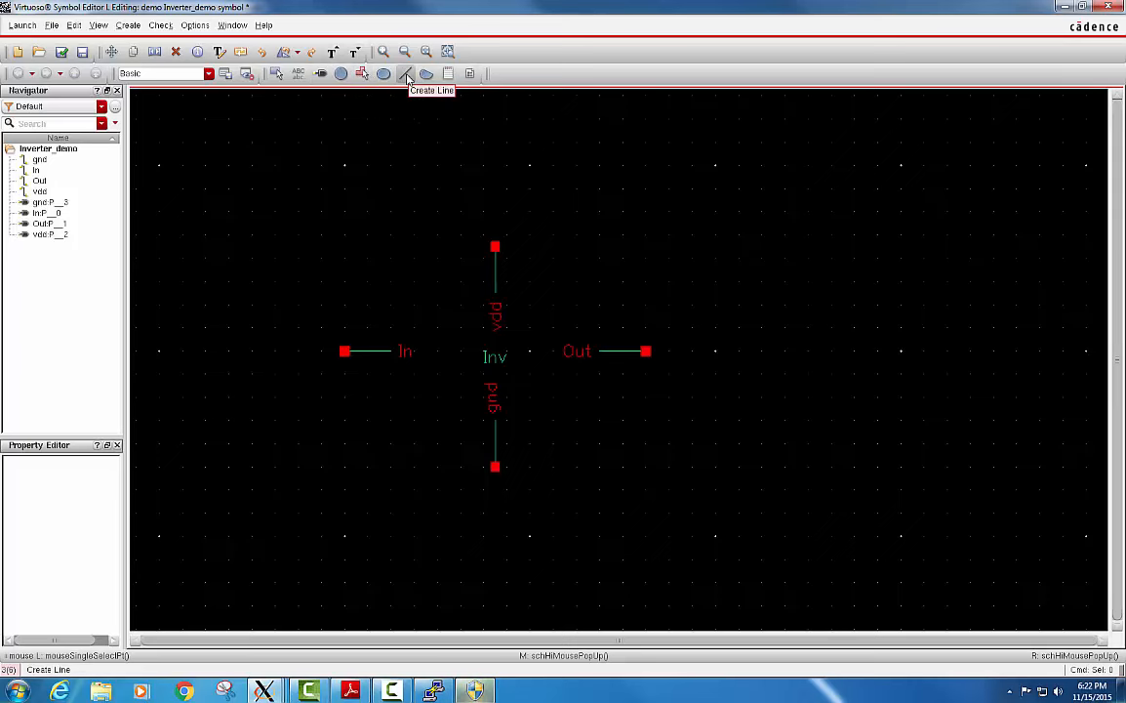
Draw a closed right-pointing triangle with narrow lines in the empty area to the right of the Out pin.
left_click(408, 77)
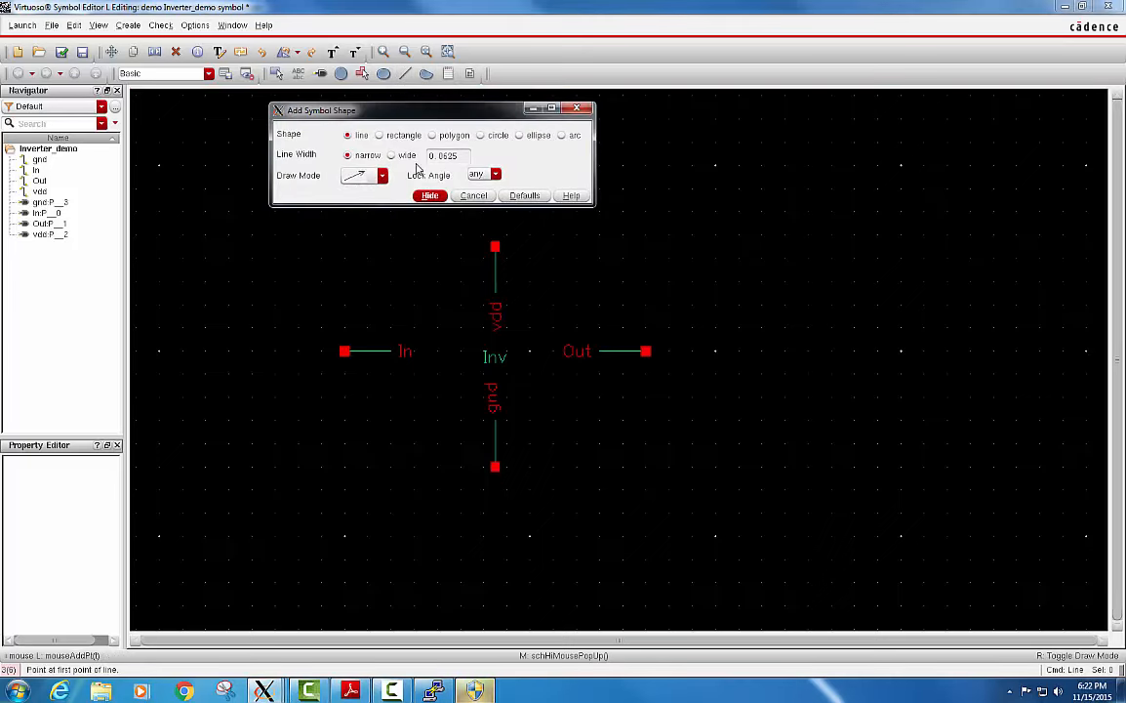
left_click(428, 196)
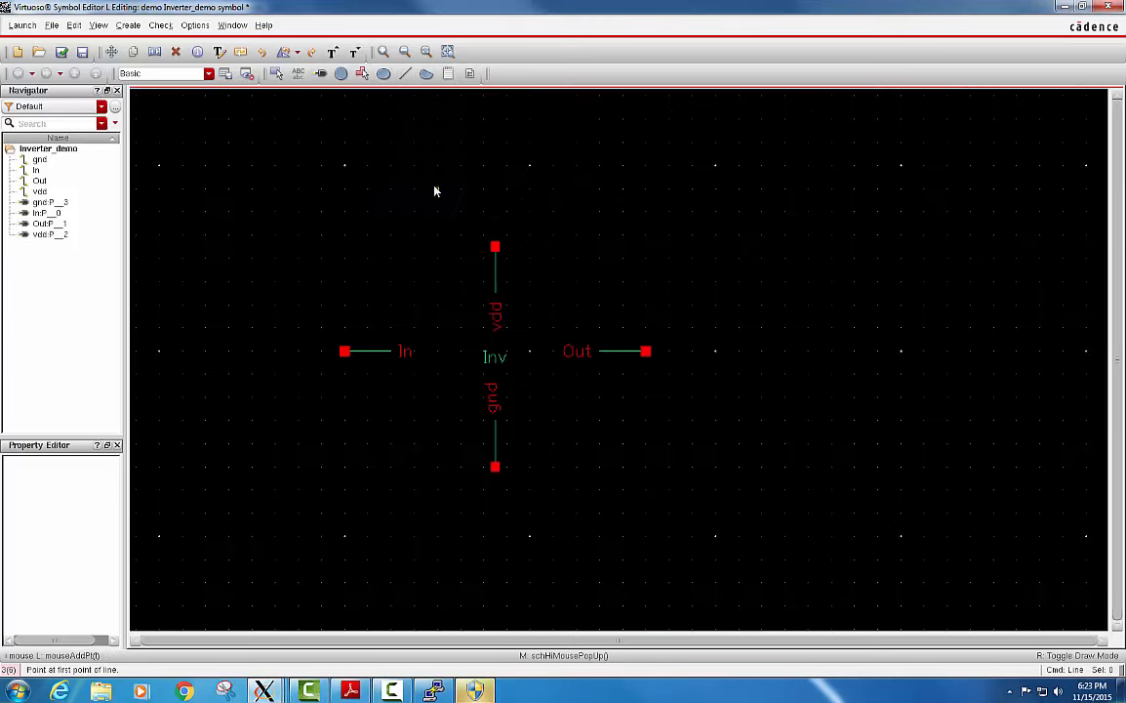
left_click(691, 260)
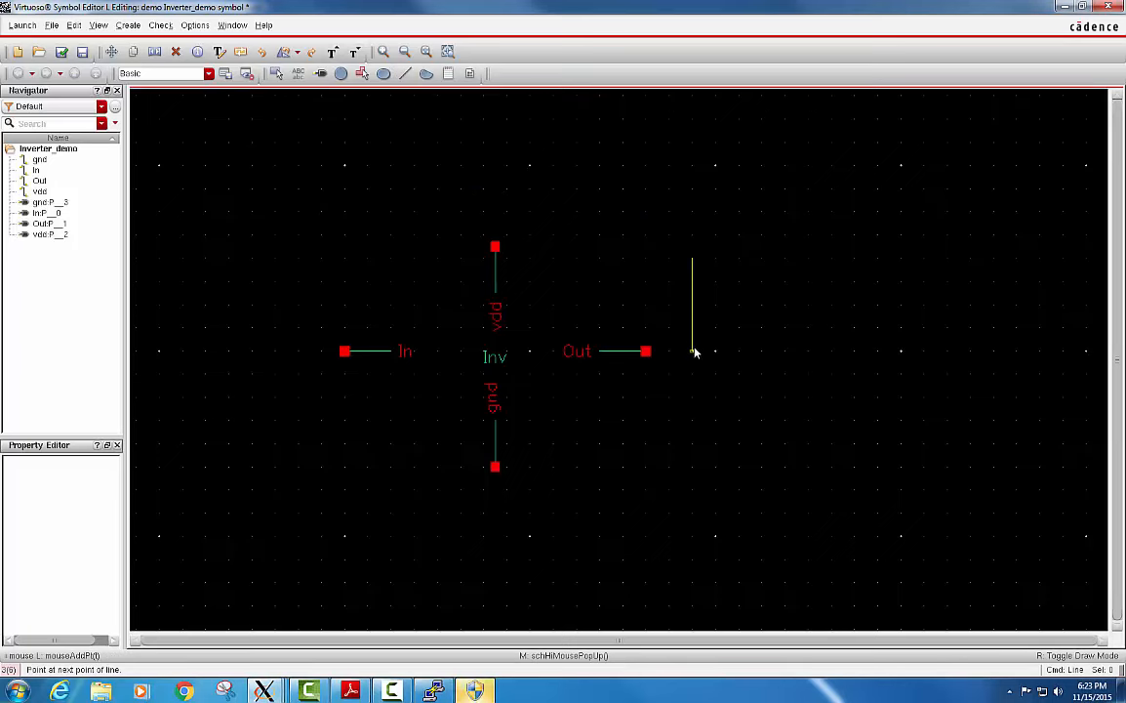
left_click(693, 351)
left_click(762, 305)
double_click(693, 261)
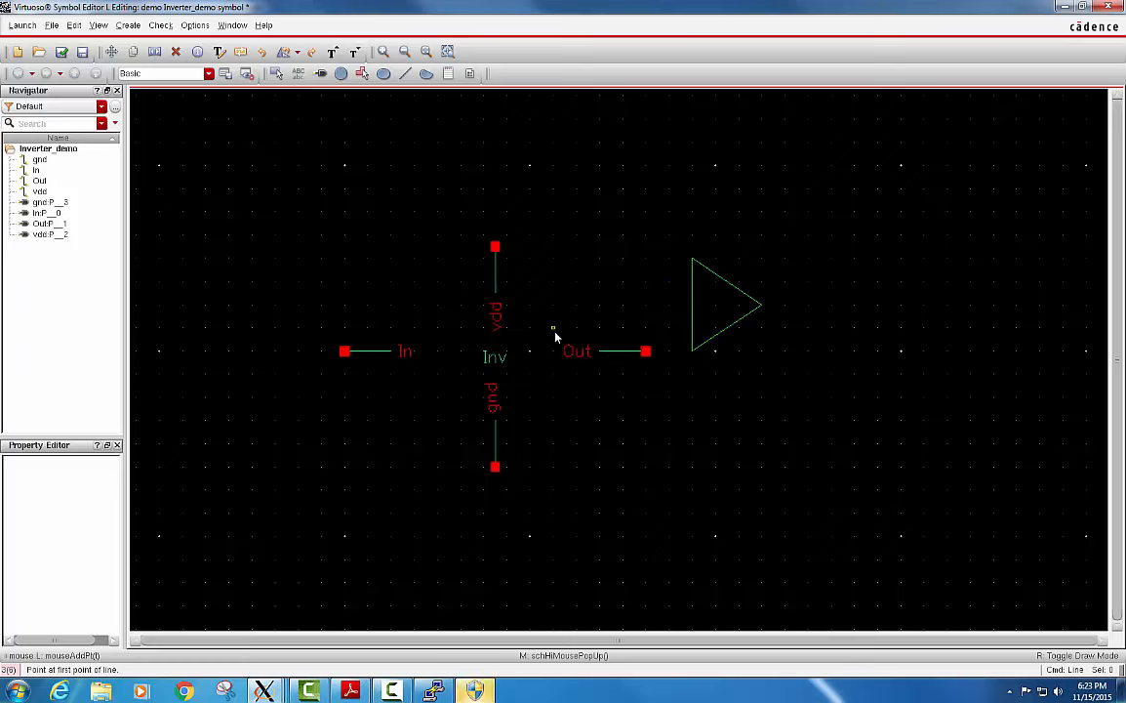
Add a small outline circle touching the triangle's right tip as the inversion bubble.
left_click(344, 75)
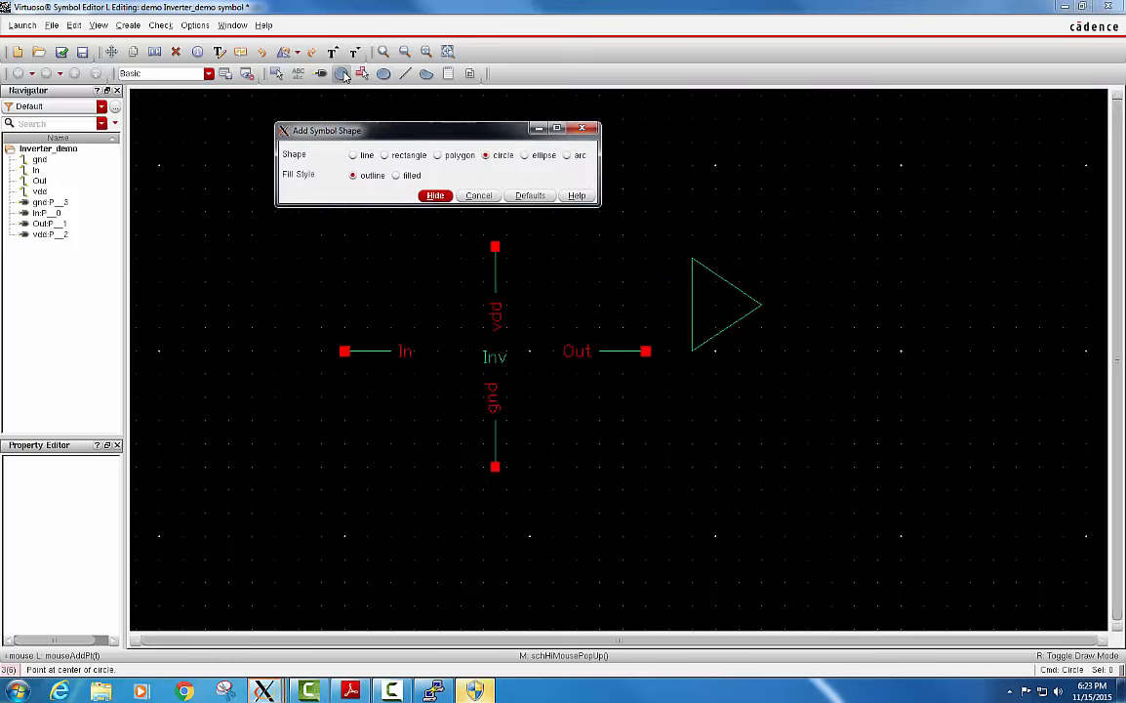
left_click(446, 197)
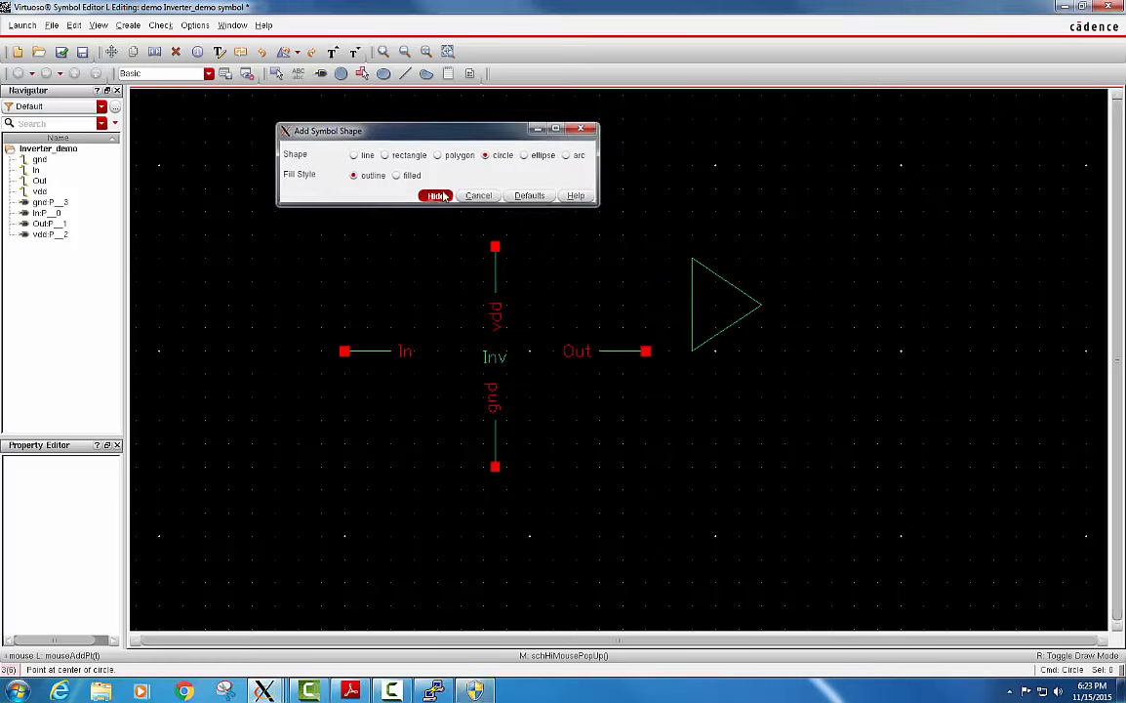
left_click(773, 305)
left_click(766, 307)
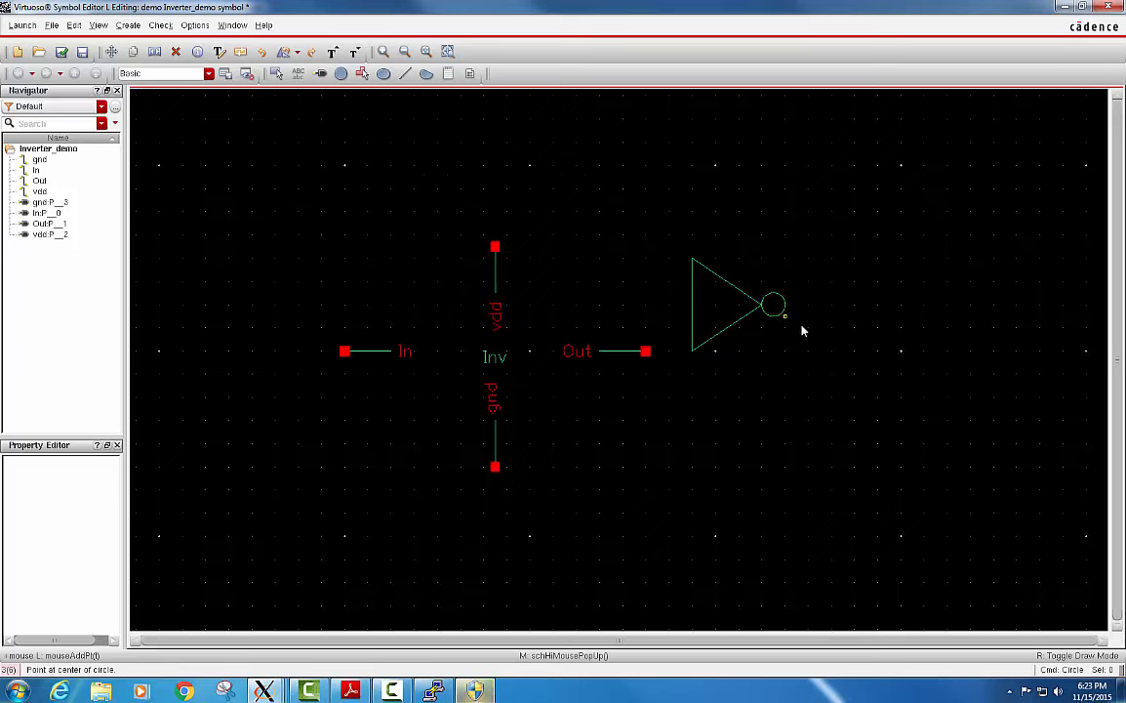
key("Escape")
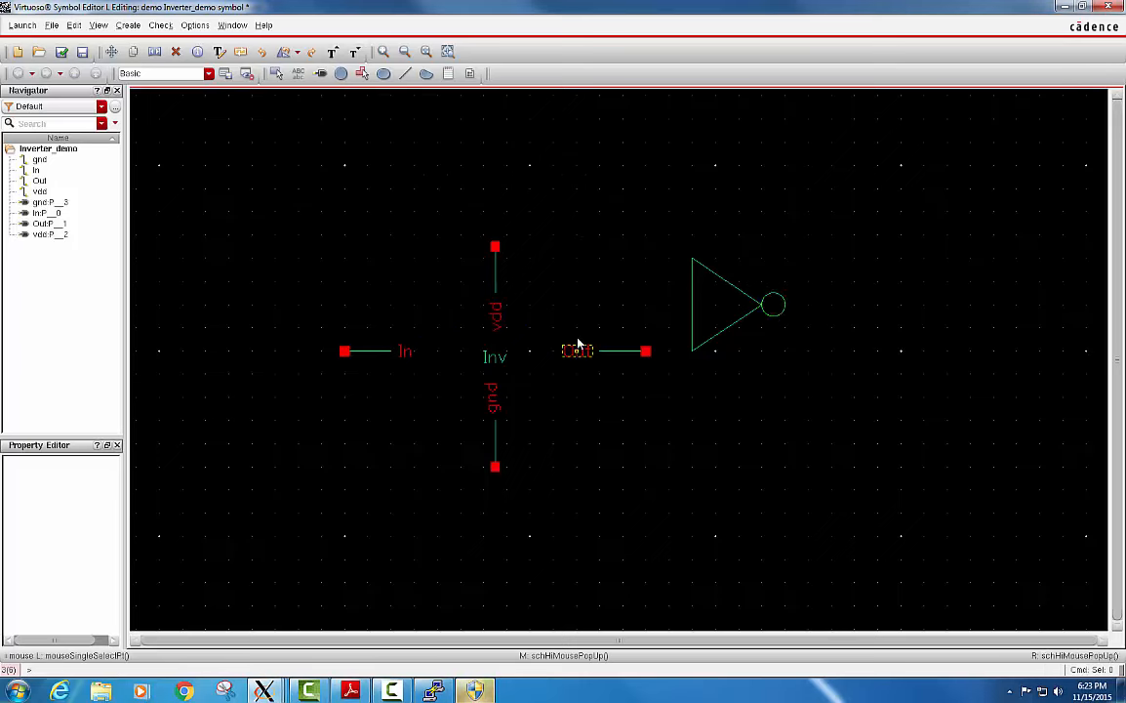
Move the Out, vdd, gnd and In labels next to their own pin stubs.
left_click_drag(580, 351, 586, 339)
left_click(609, 342)
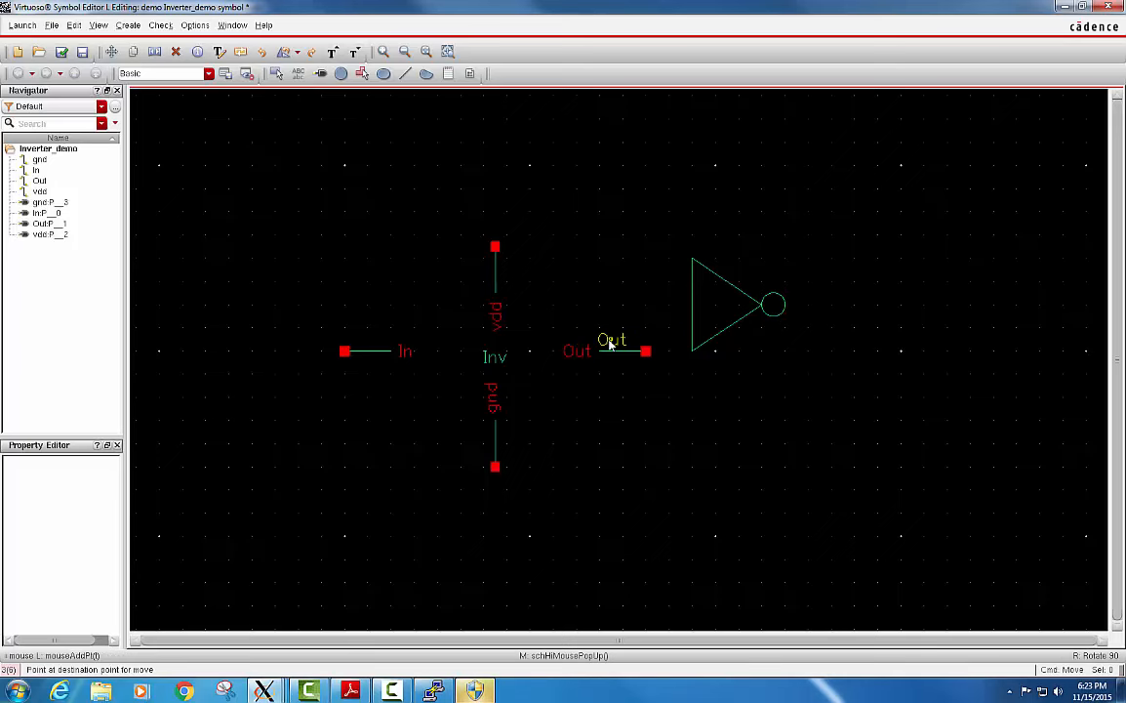
left_click(496, 314)
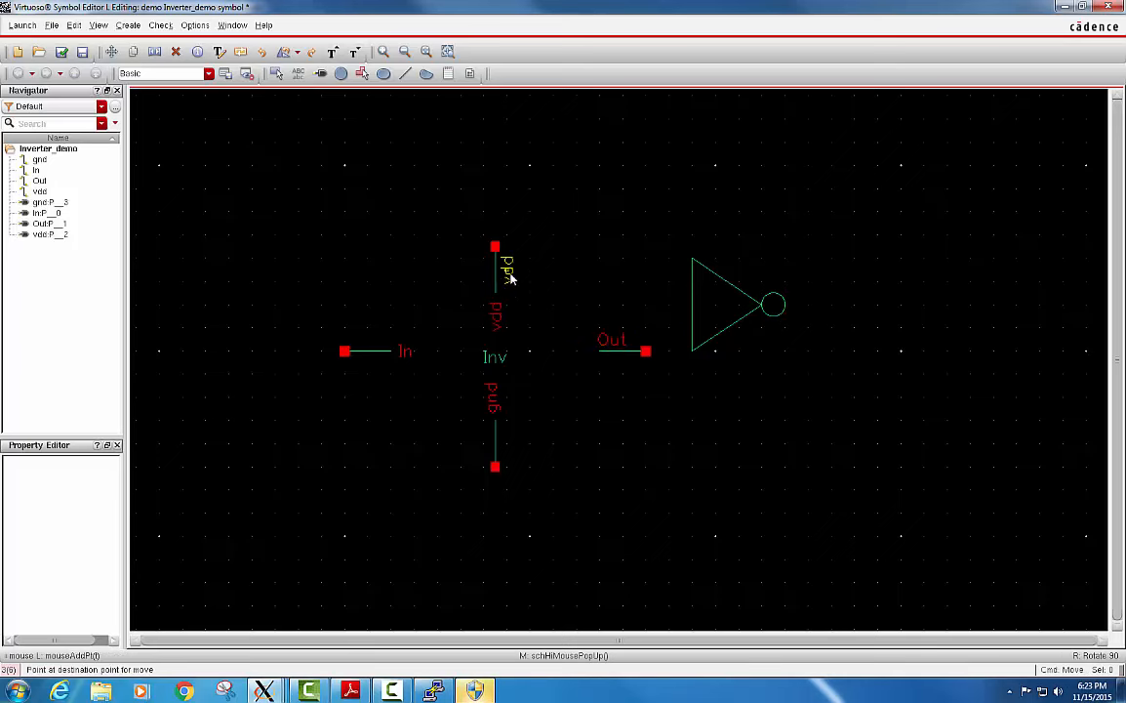
left_click(509, 279)
left_click(494, 396)
left_click(508, 444)
left_click(395, 348)
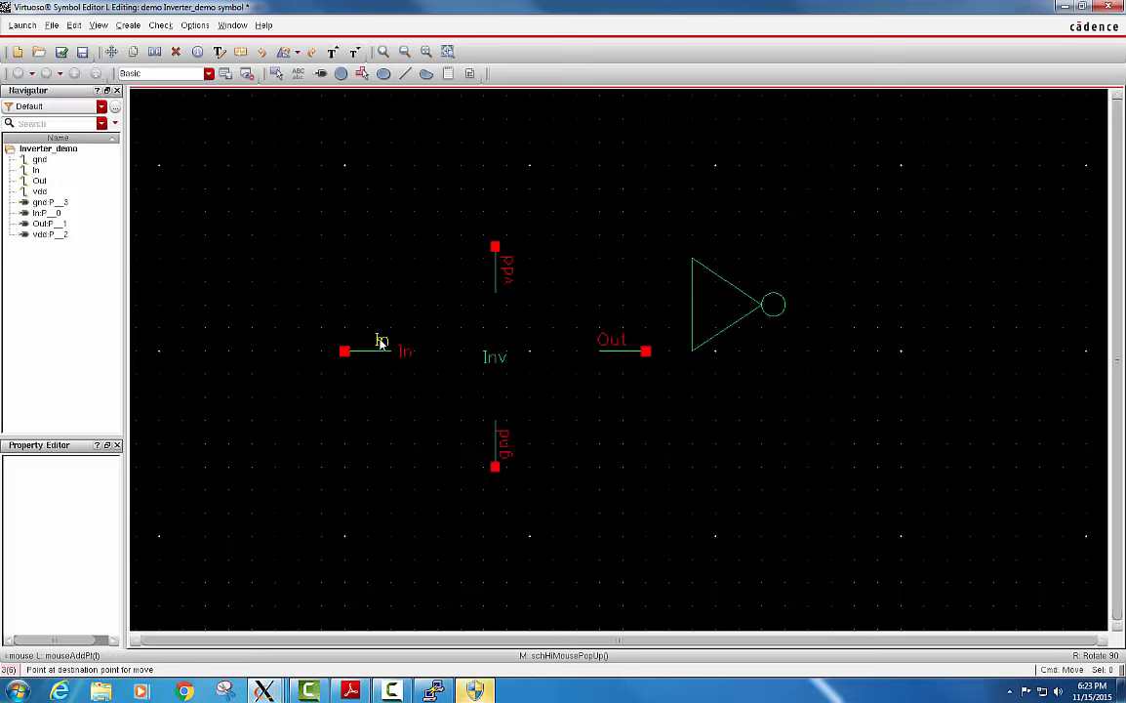
left_click(381, 341)
Move the In pin with its stub and label to the triangle's left edge, and the Out pin assembly to the circle's right side.
left_click_drag(319, 304, 651, 310)
left_click(546, 307)
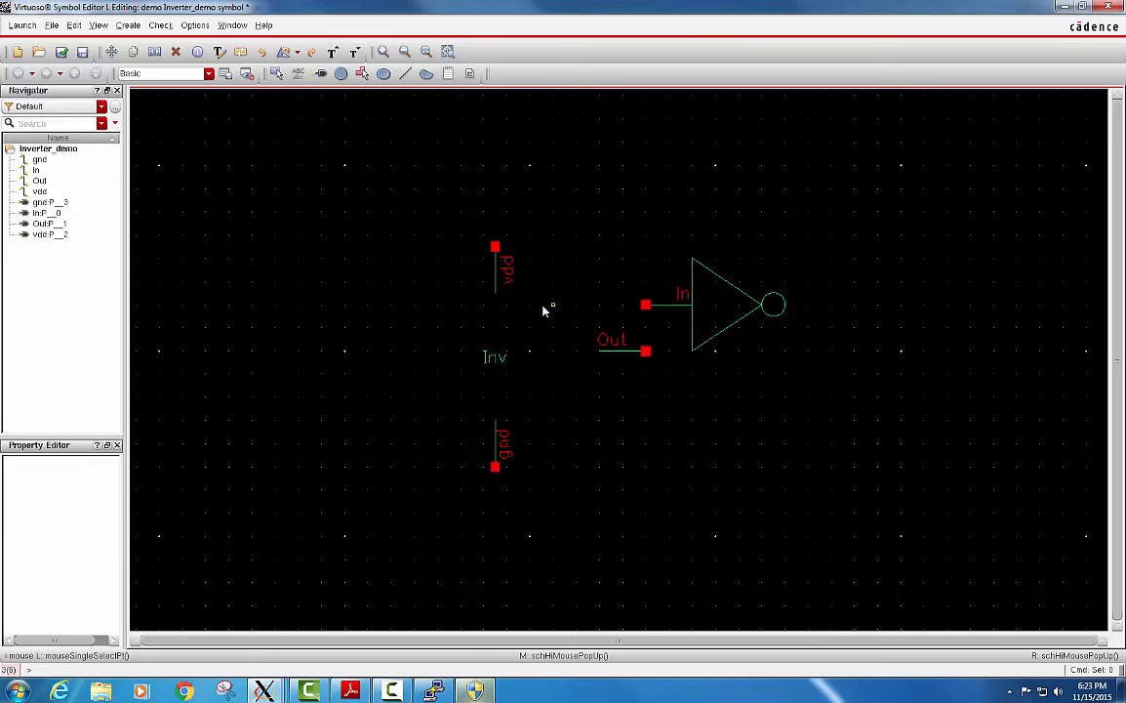
left_click_drag(564, 306, 830, 317)
left_click(645, 352)
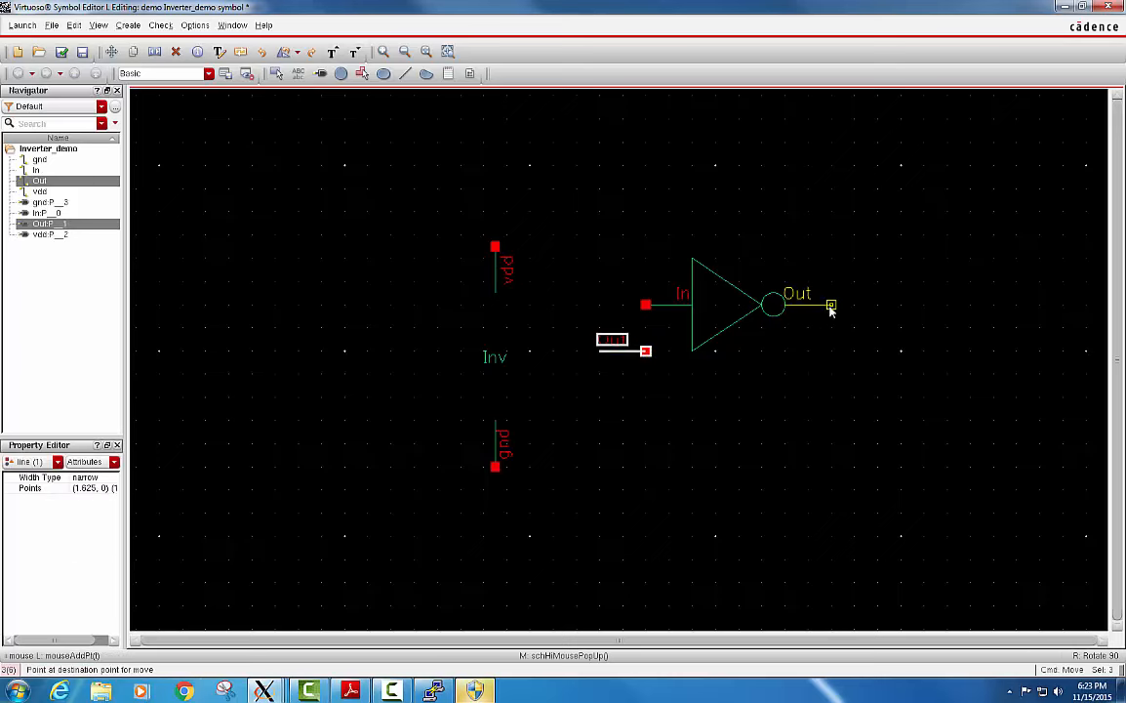
left_click(830, 305)
left_click(603, 291)
Move the vdd pin with its stub and label onto the triangle's upper edge, and the gnd pin assembly onto its lower edge.
left_click(507, 272)
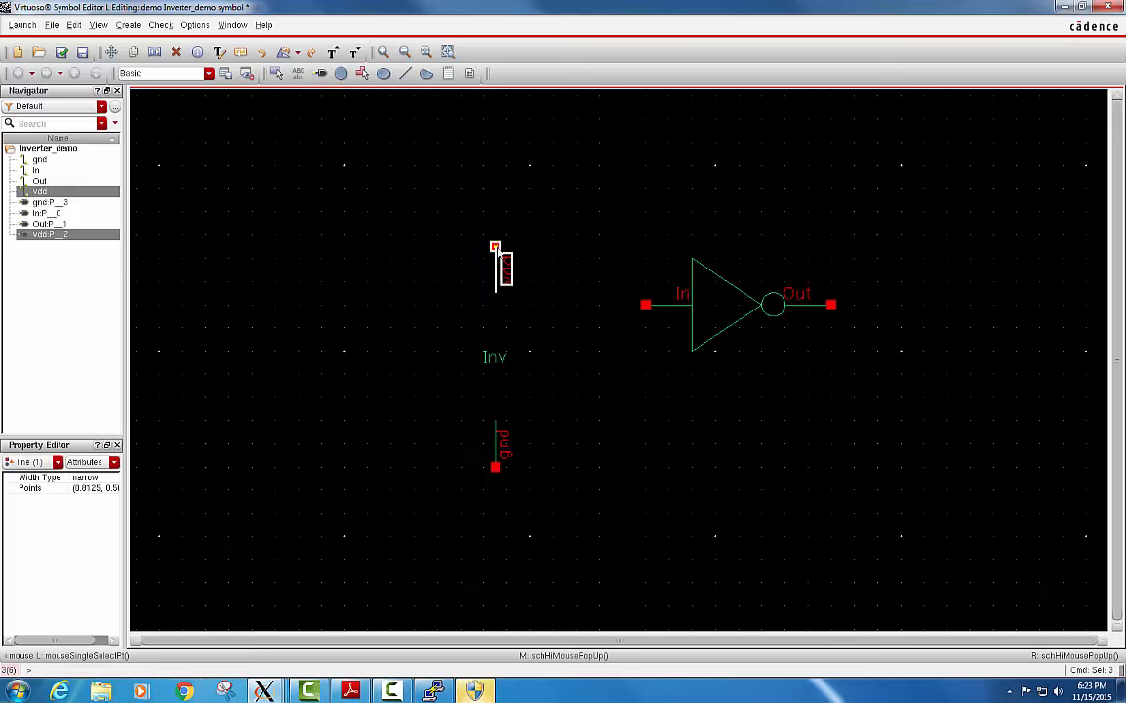
left_click_drag(495, 247, 727, 236)
left_click(639, 363)
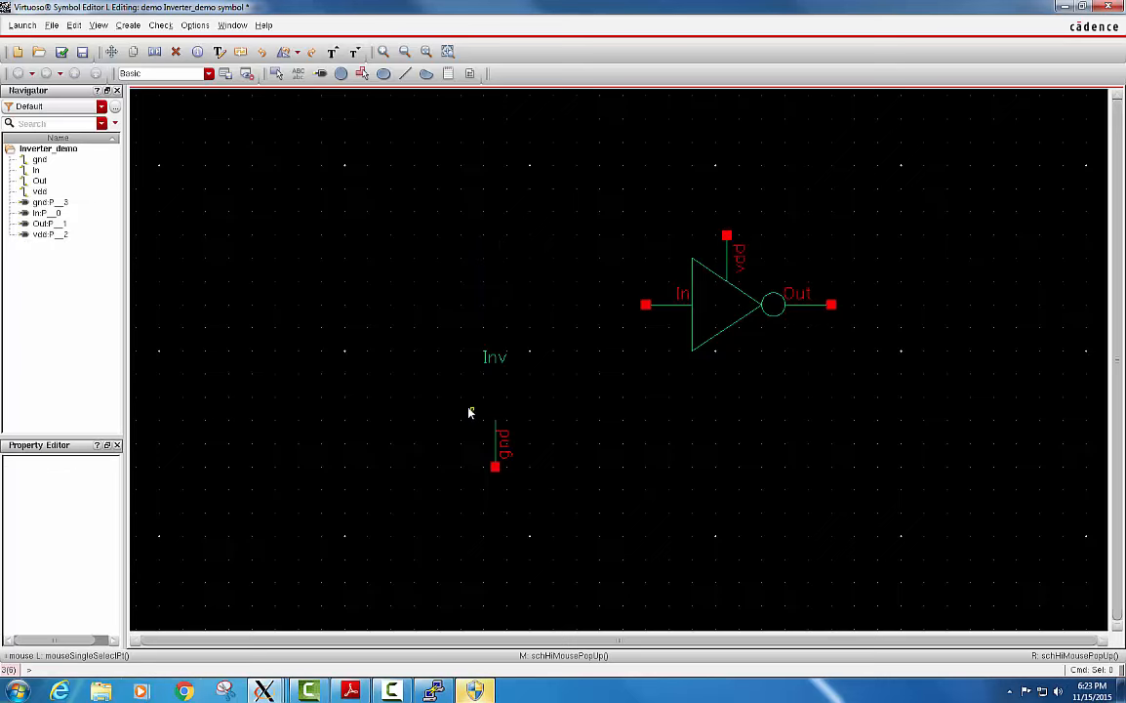
left_click_drag(470, 410, 726, 376)
left_click(523, 361)
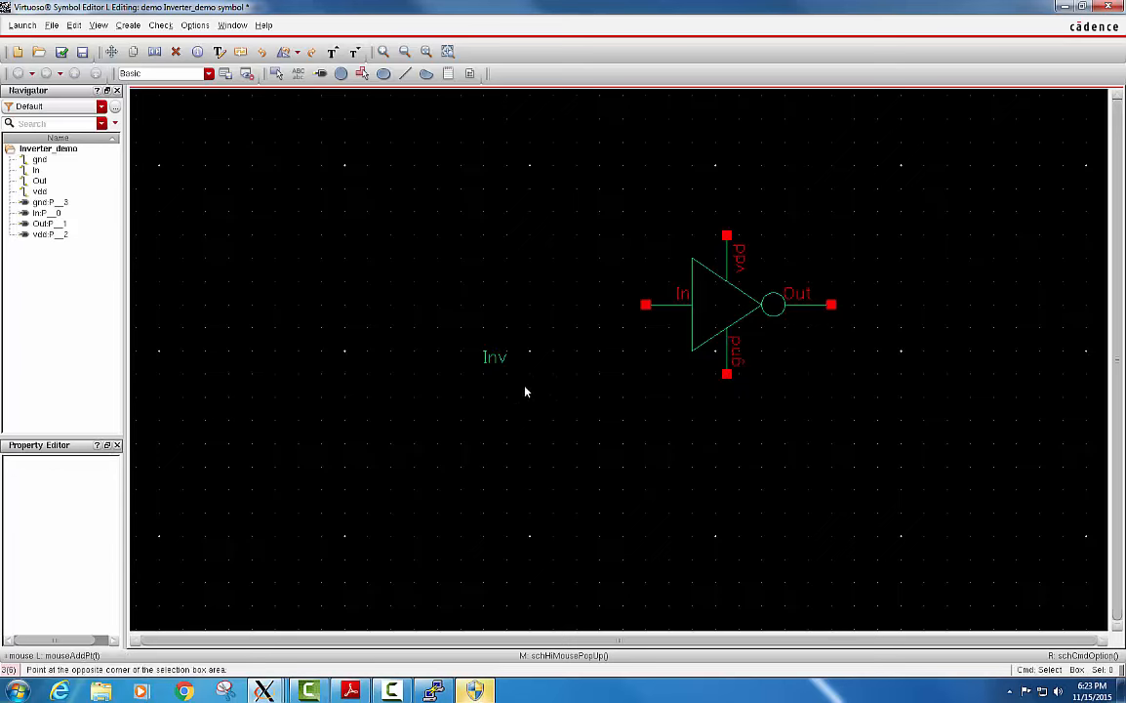
Move the Inv label inside the triangle, then check and save the symbol.
left_click(496, 357)
left_click_drag(496, 357, 712, 312)
left_click(620, 300)
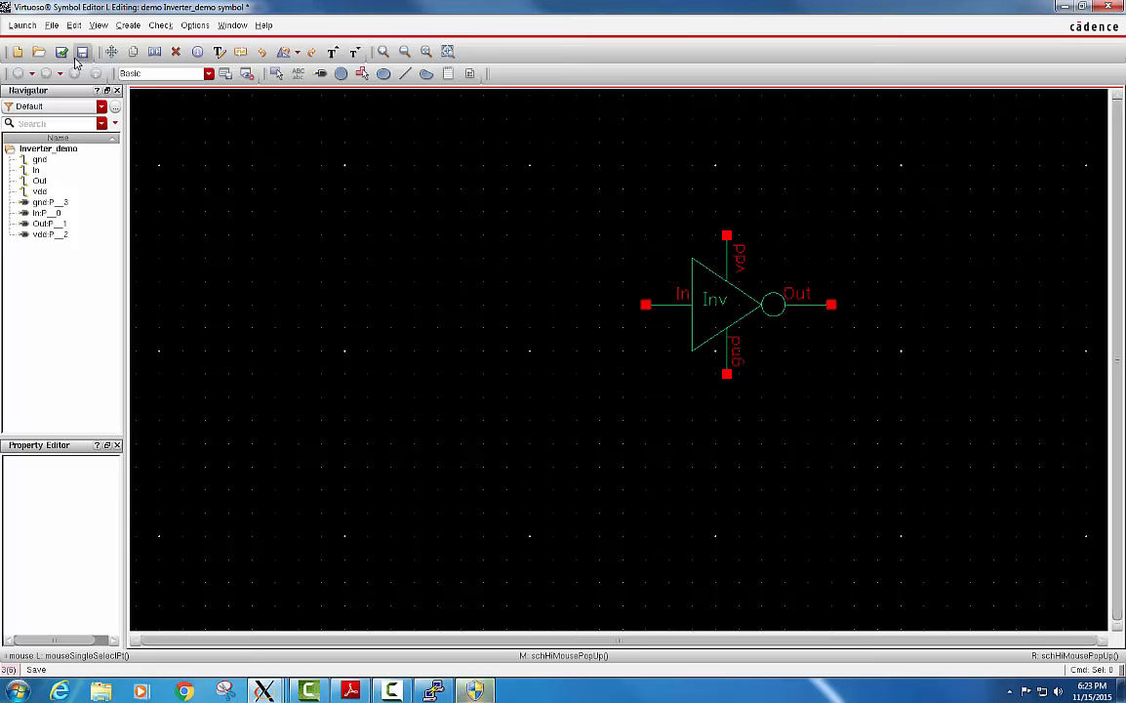
left_click(61, 52)
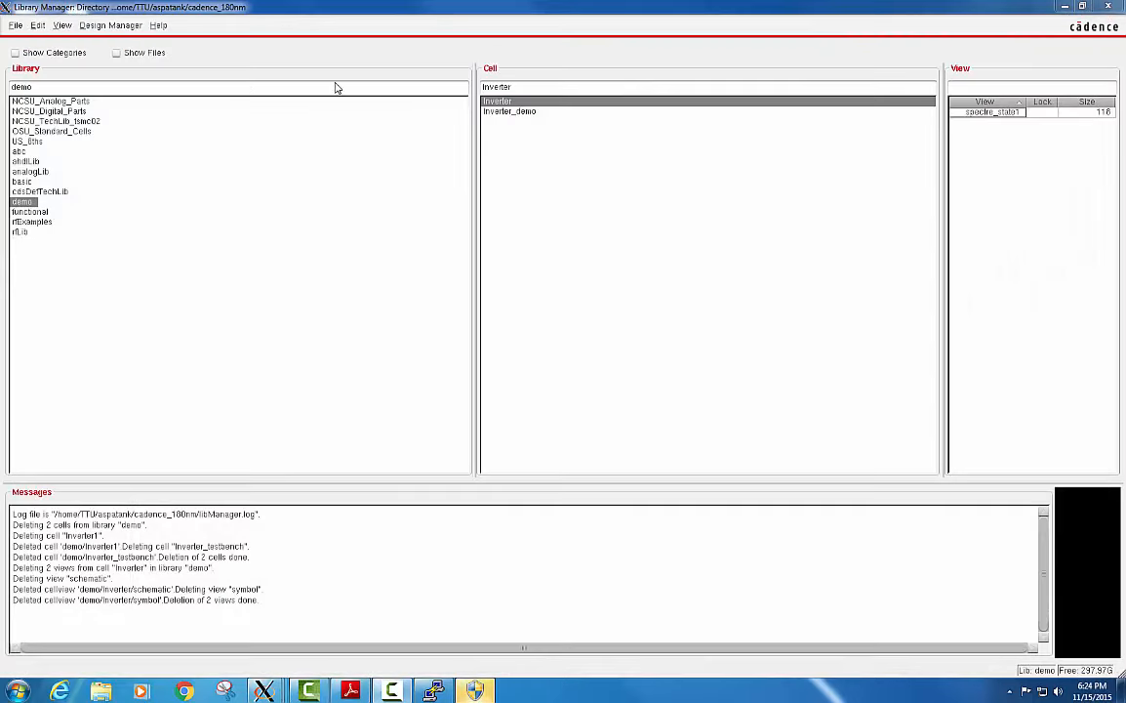
Create a new schematic cell view named Inverter_tb in the demo library and maximize its editor window.
left_click(15, 25)
mouse_move(122, 40)
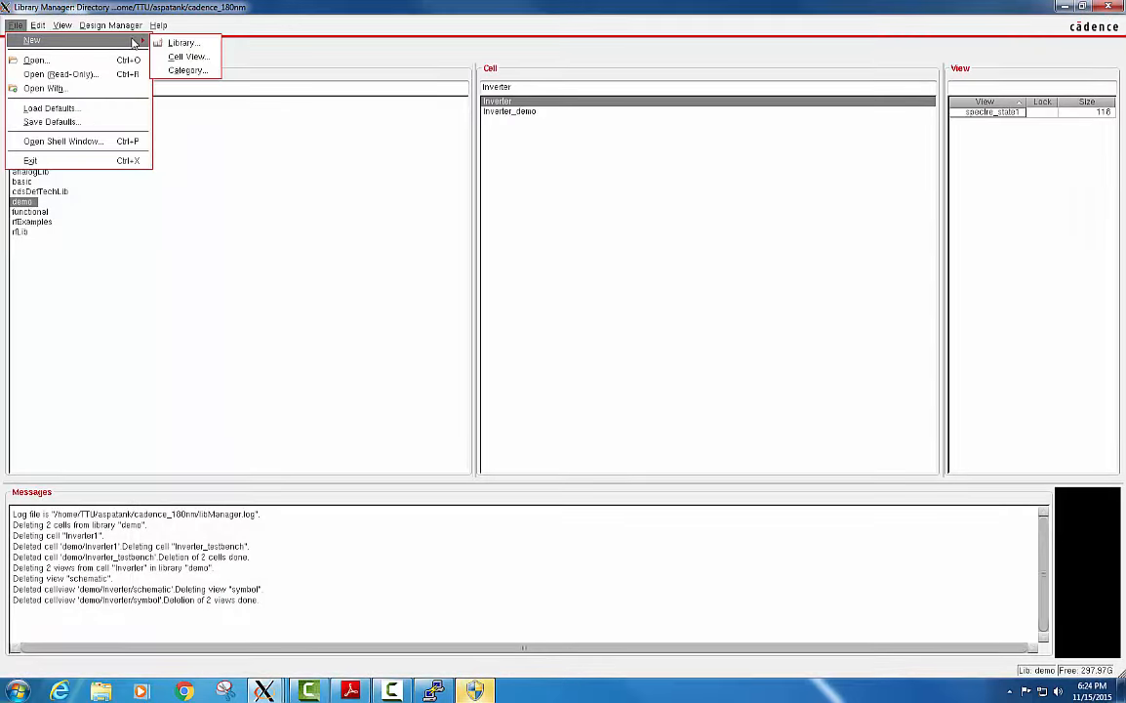
left_click(188, 57)
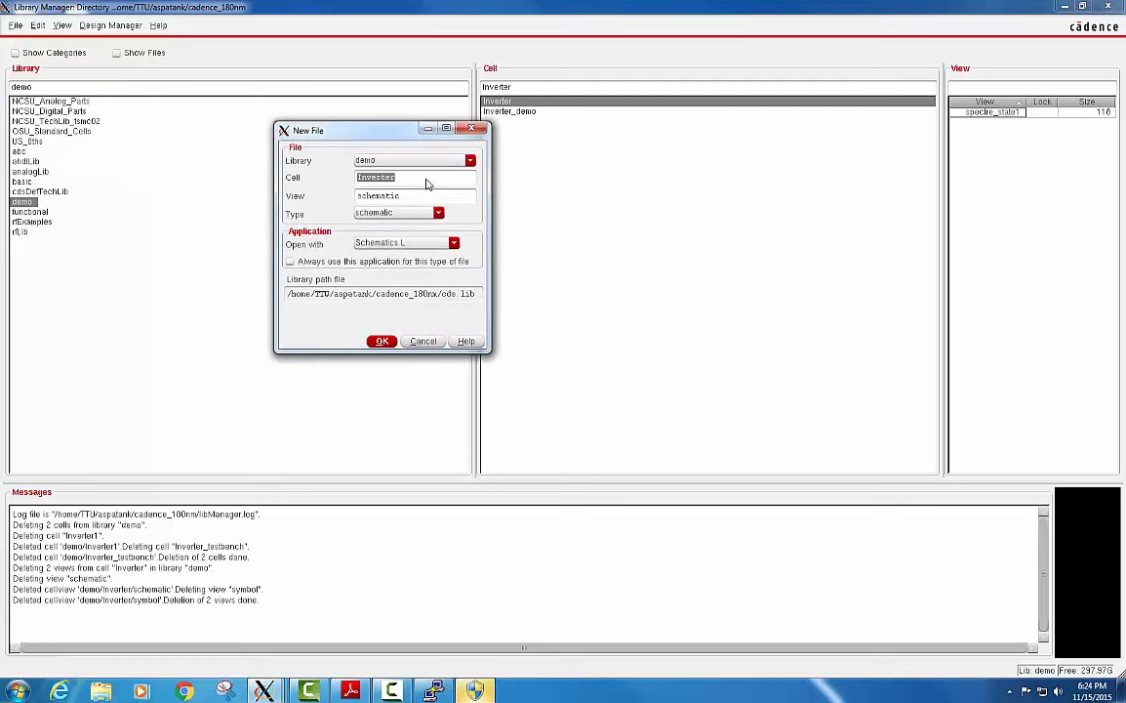
left_click(426, 183)
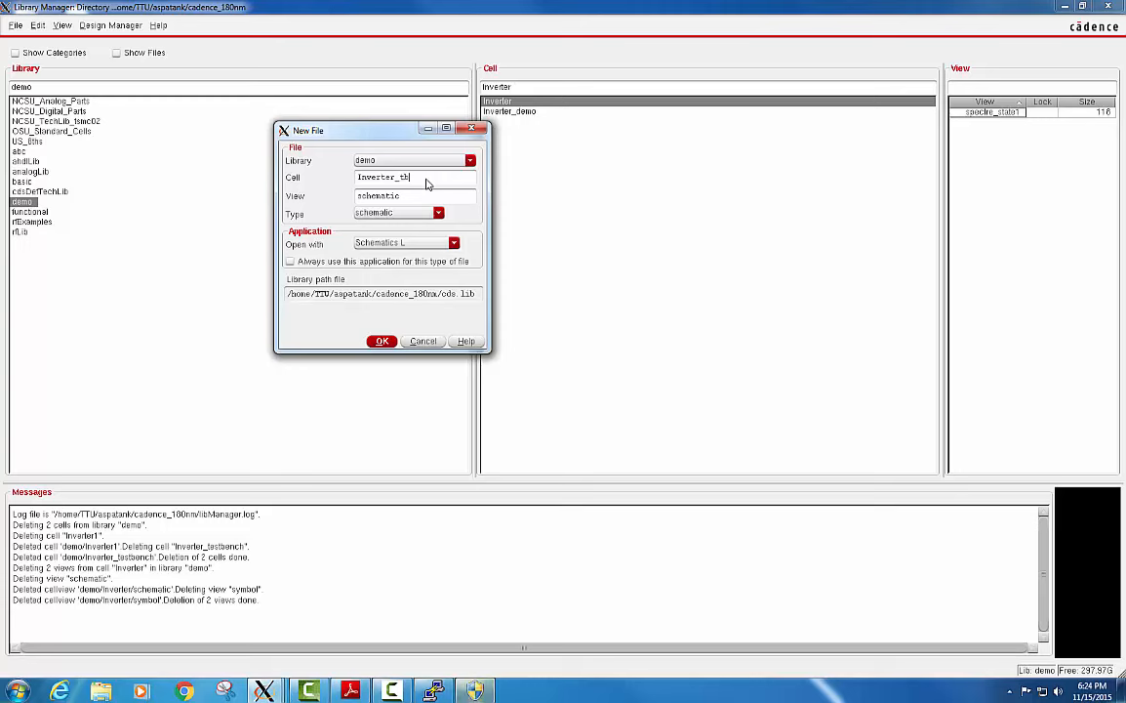
left_click(378, 342)
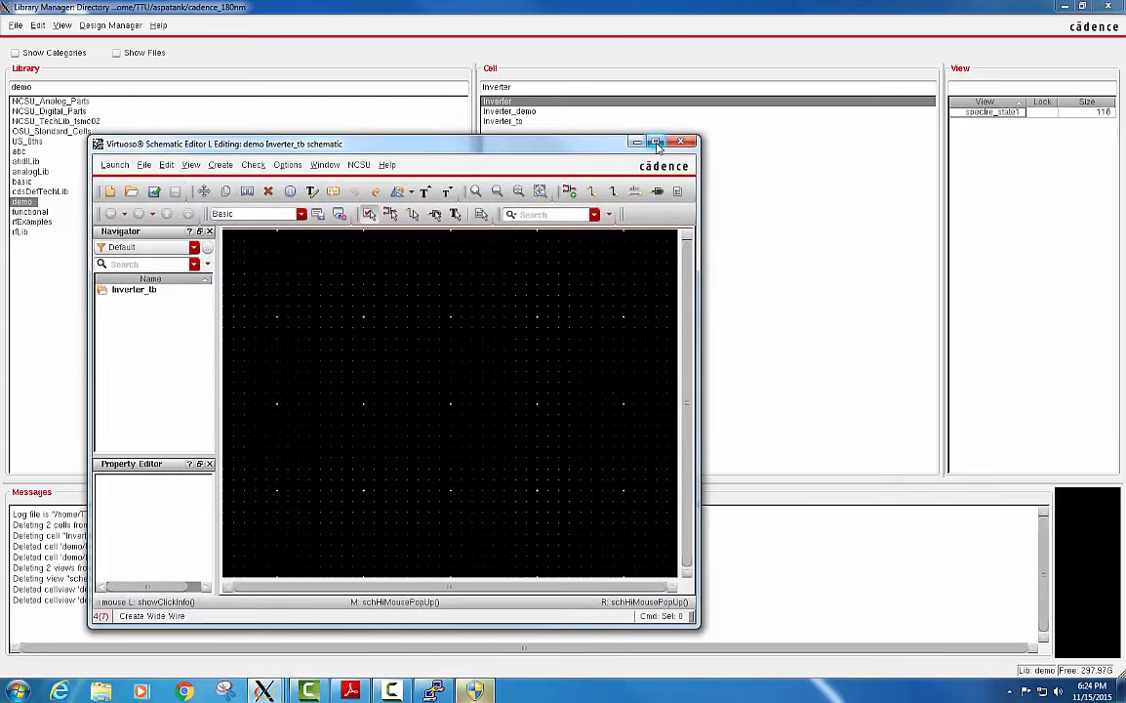
left_click(659, 145)
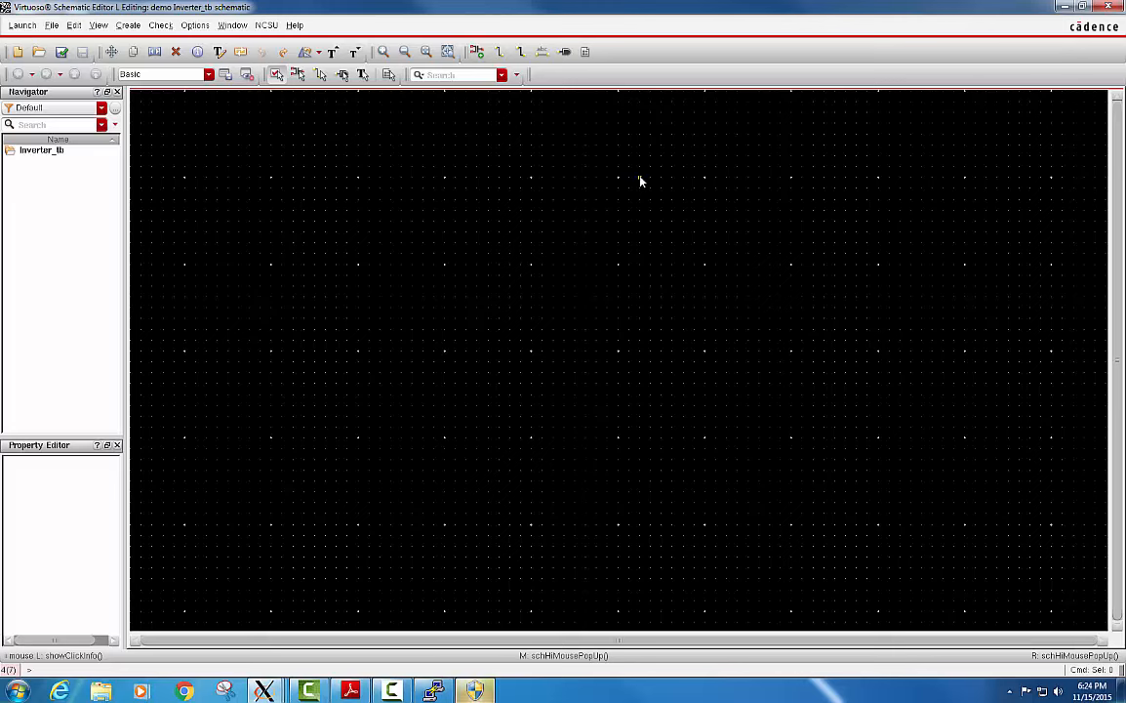
Start adding an instance to Inverter_tb, minimize the instance form, and set the Component Browser library to demo.
key("i")
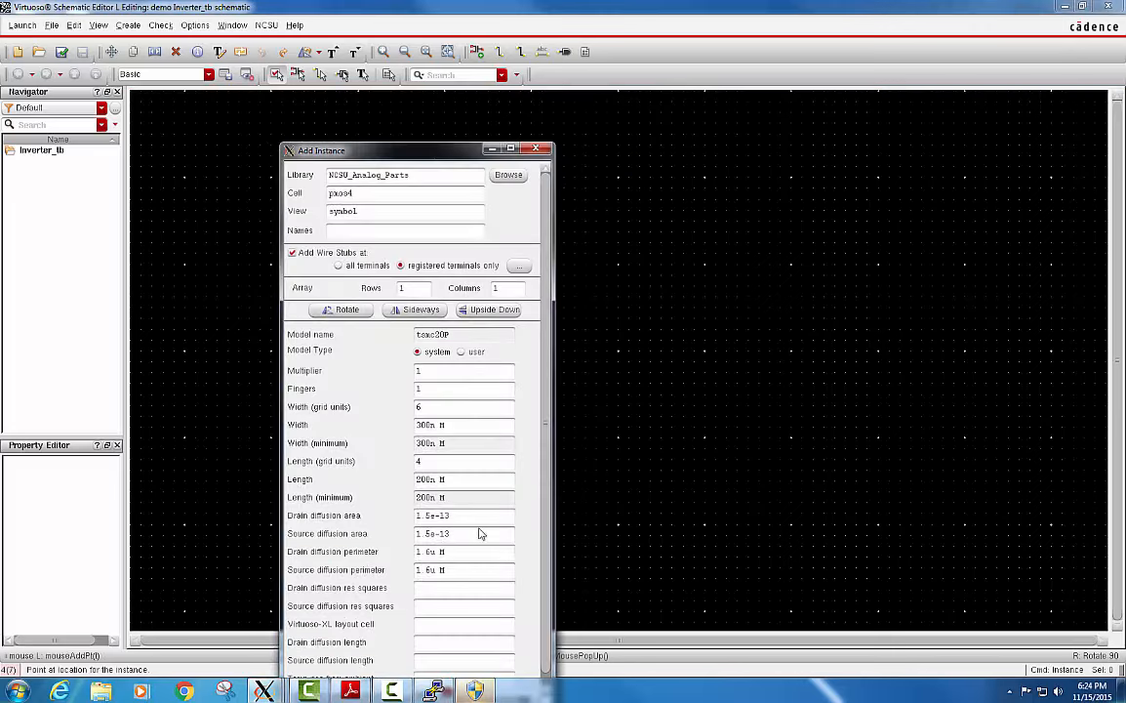
mouse_move(270, 691)
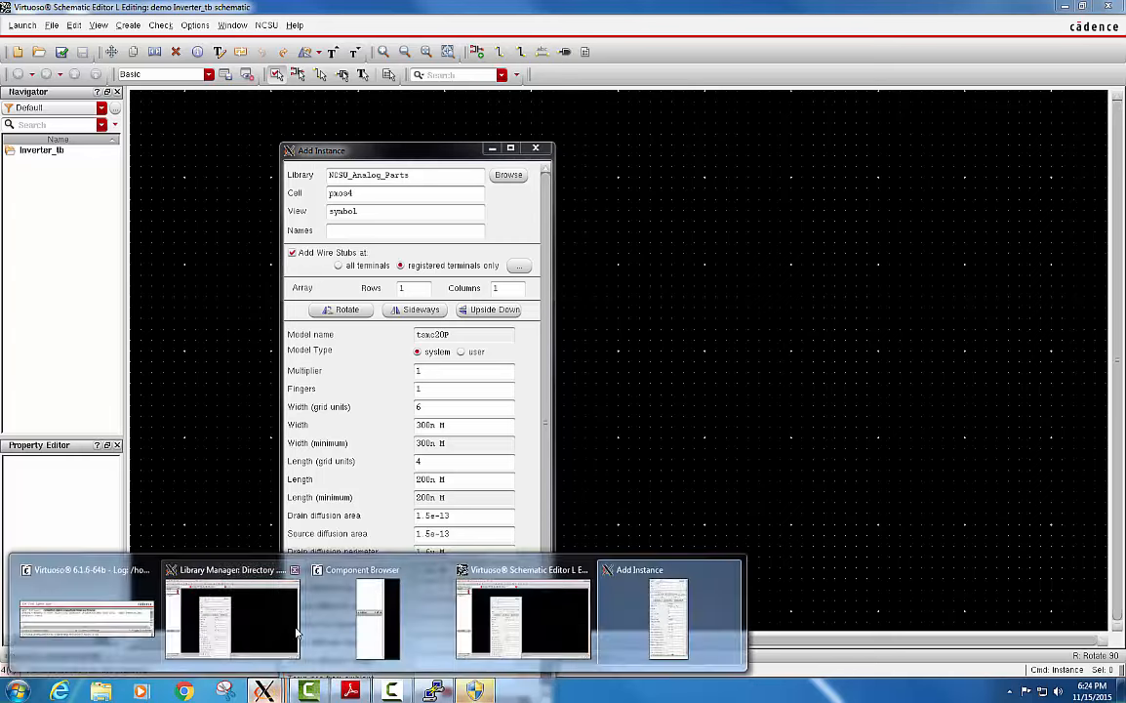
left_click(333, 549)
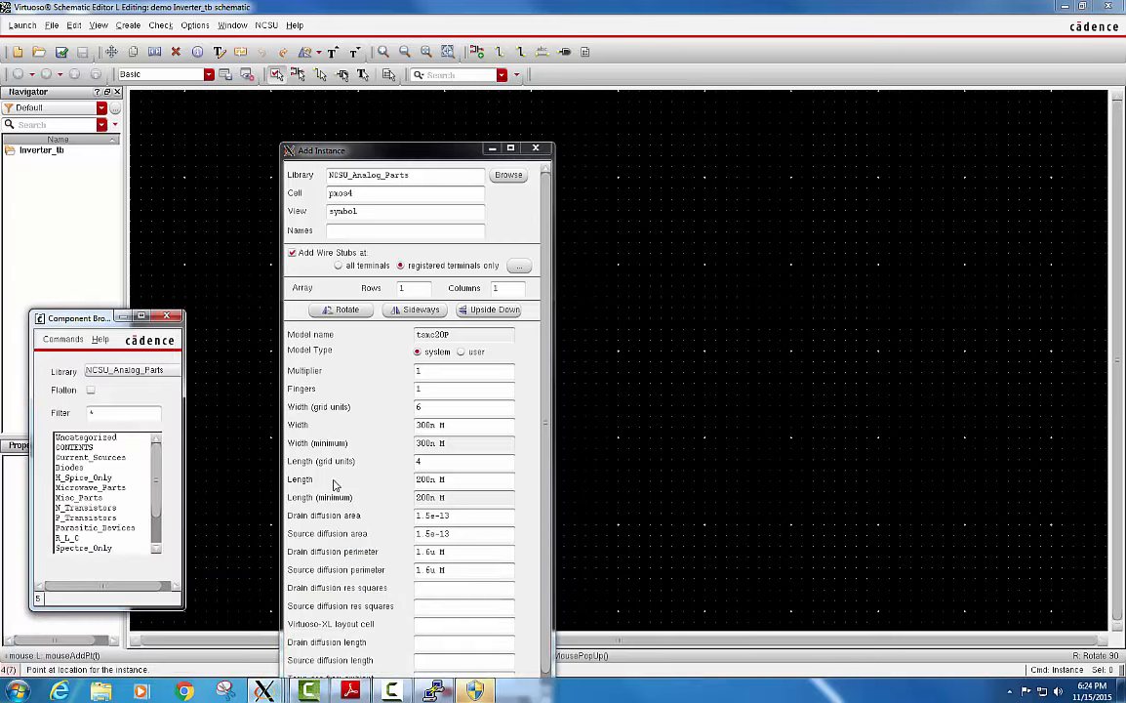
left_click(491, 150)
left_click_drag(102, 320, 86, 238)
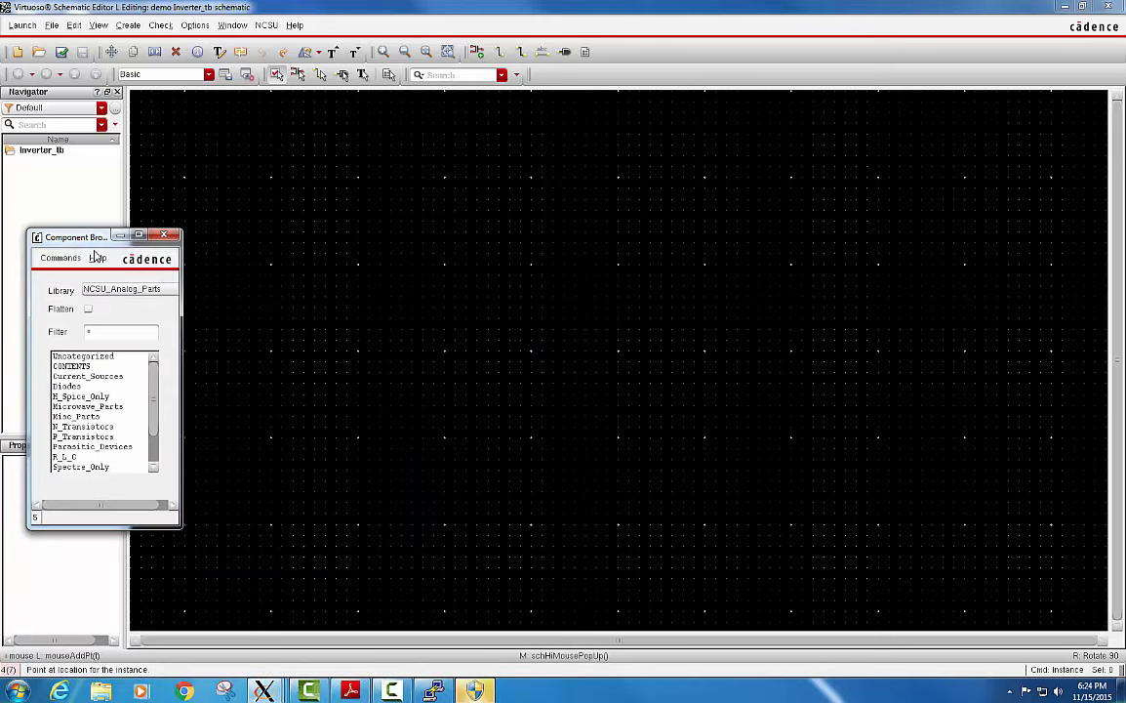
left_click(128, 290)
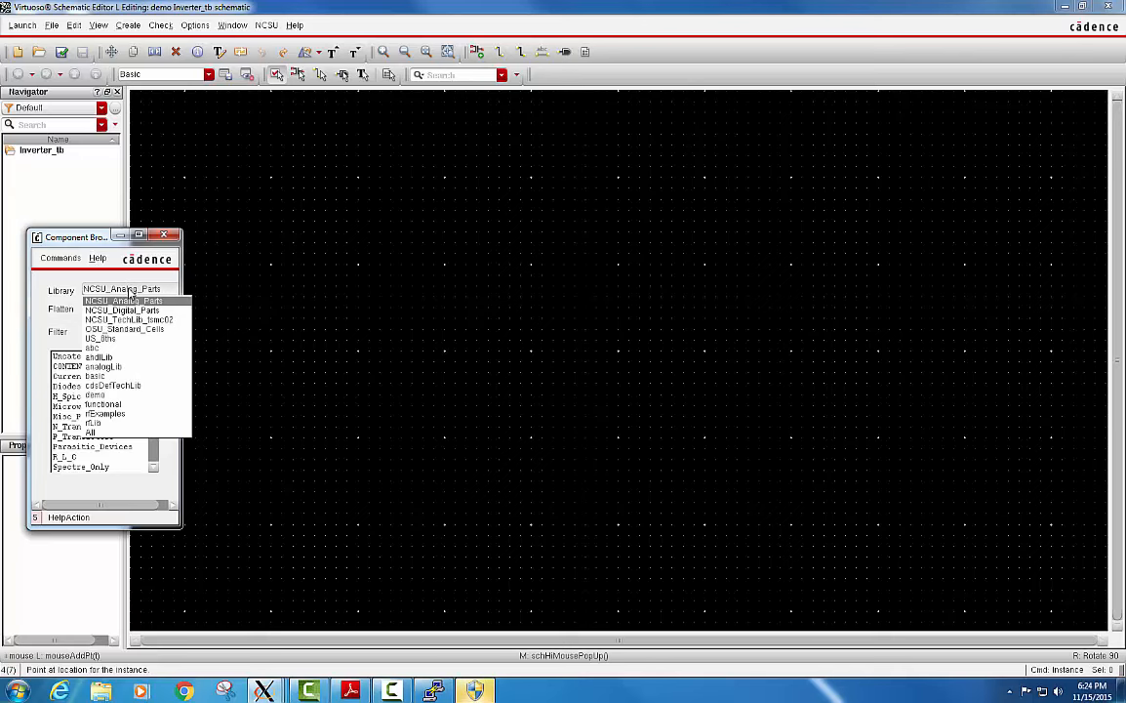
left_click(127, 396)
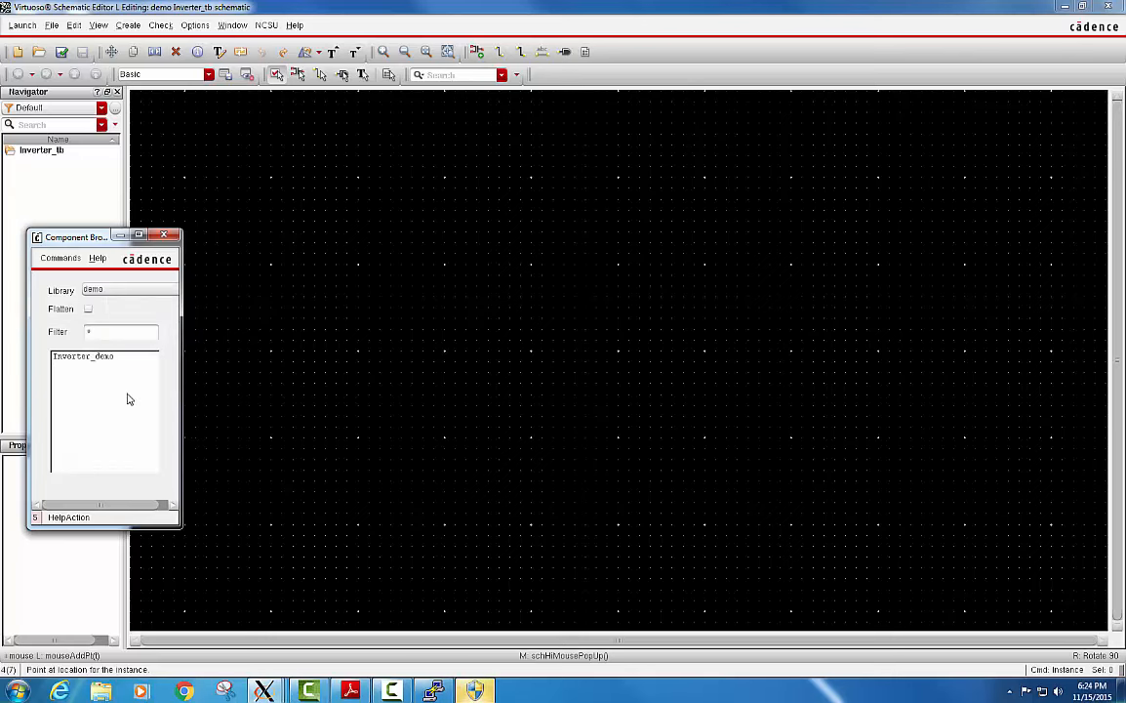
Place one Inverter_demo instance from the demo library near the middle of the schematic.
left_click(103, 358)
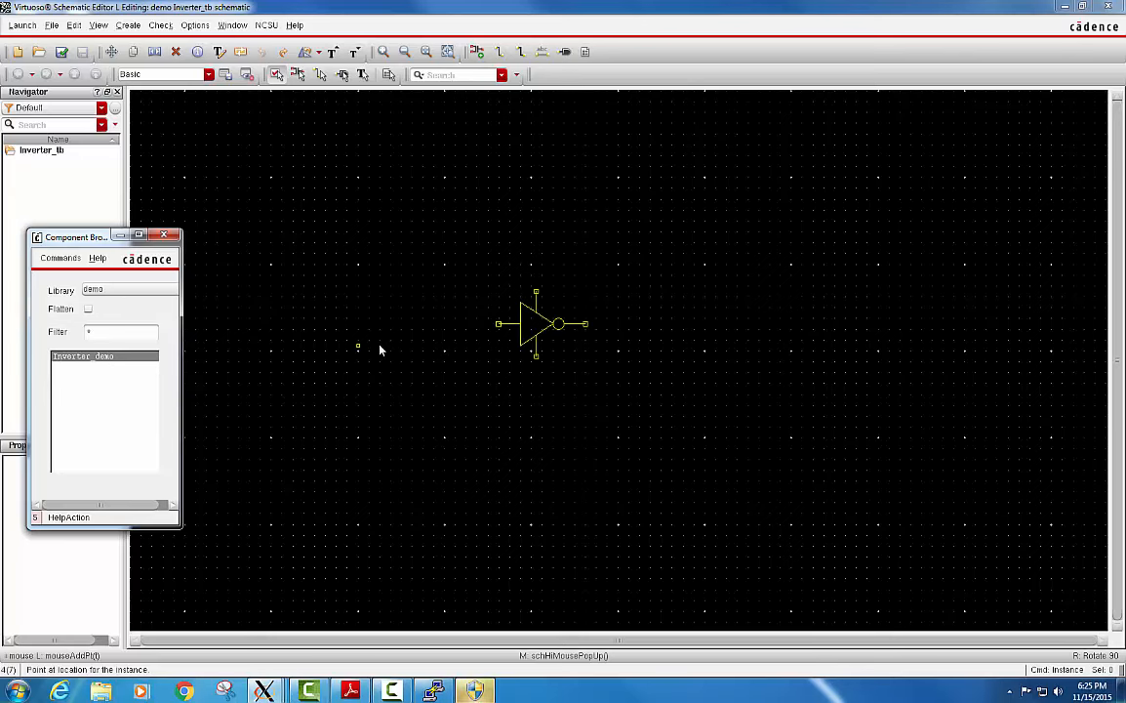
left_click(438, 333)
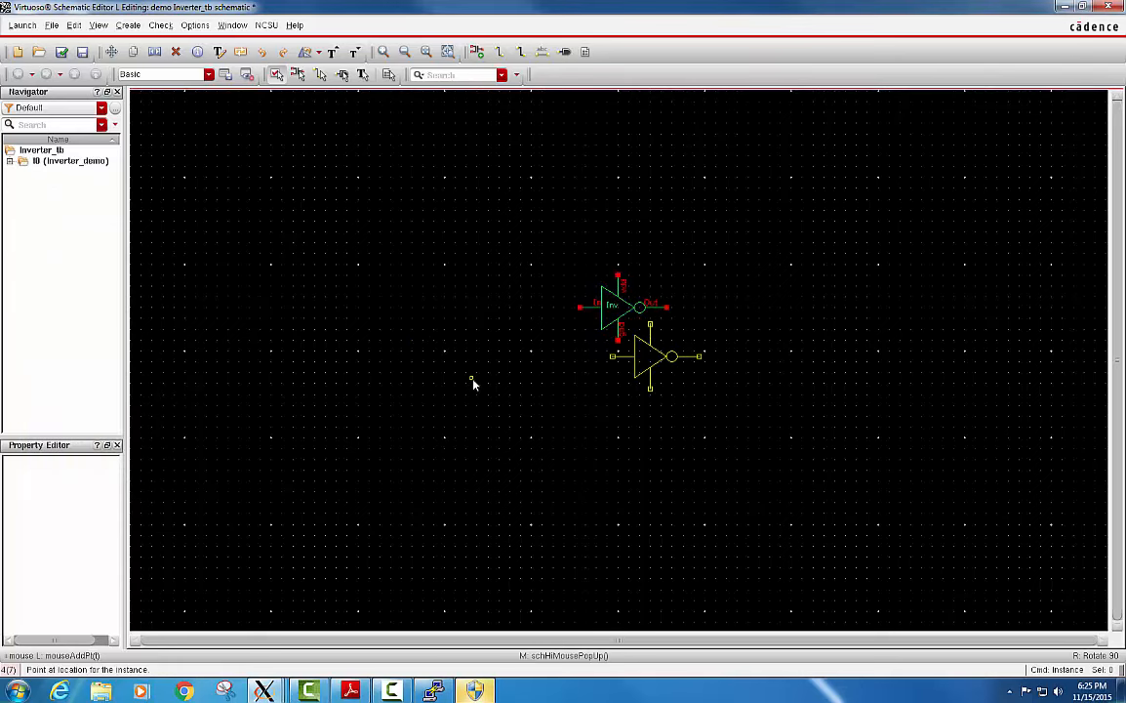
key("Escape")
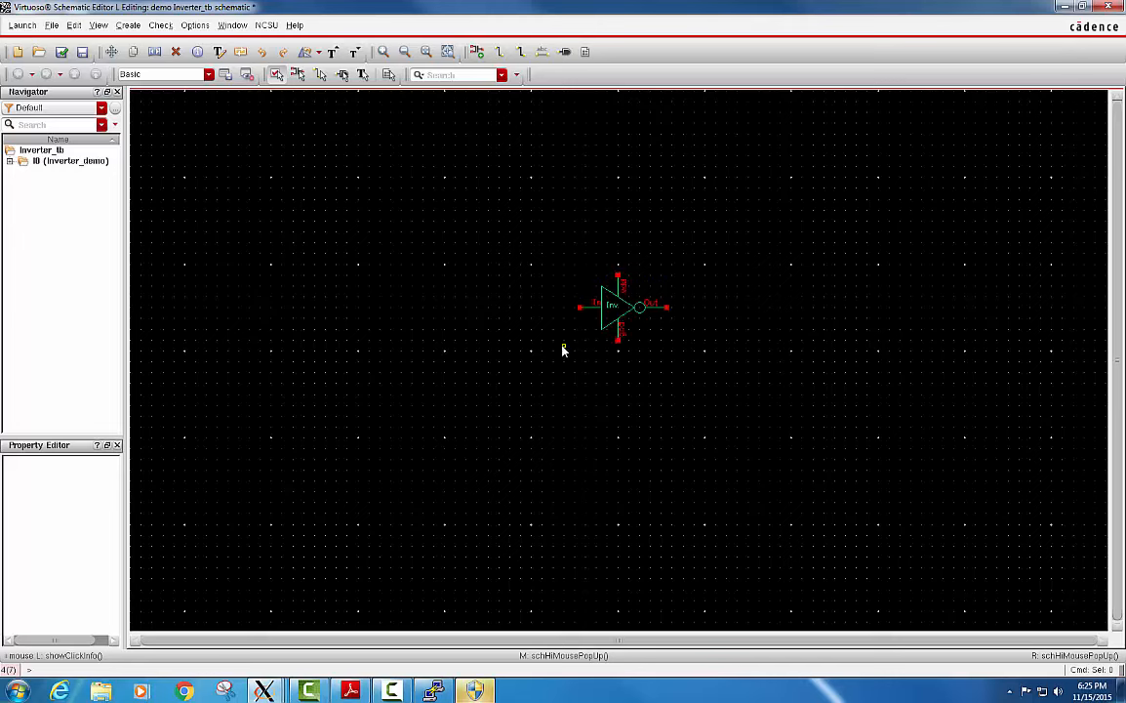
Add two vdd symbols from the analogLib Sources/Globals category, one above the inverter and one off to its right.
key("i")
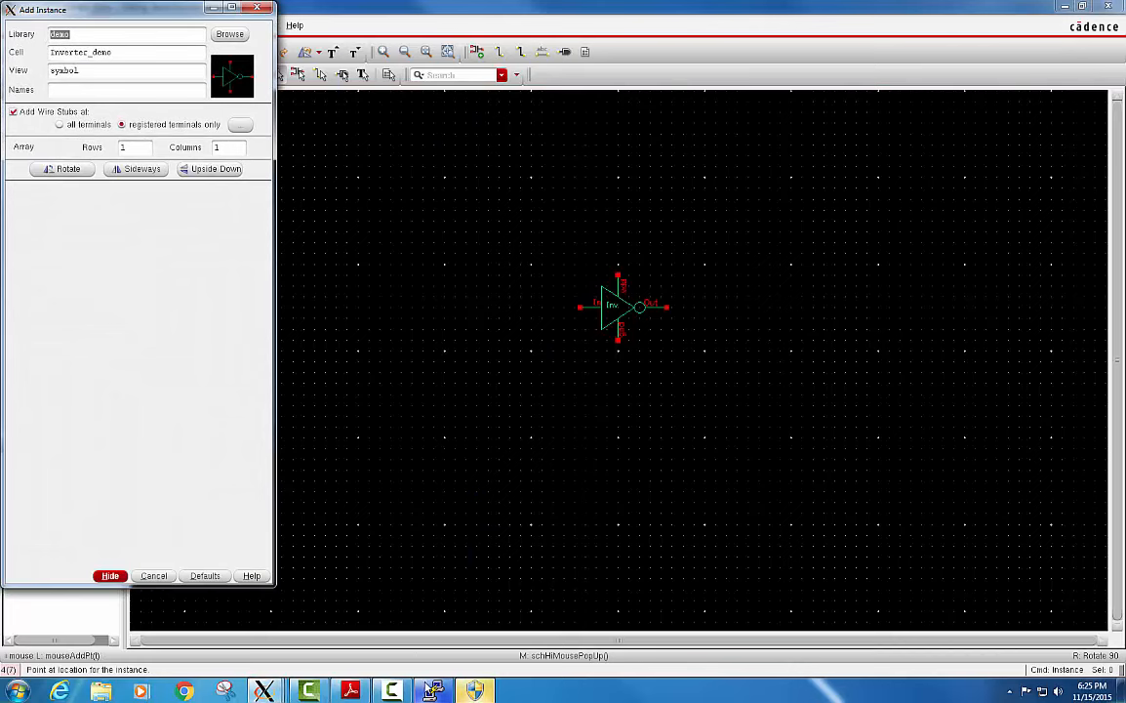
mouse_move(264, 690)
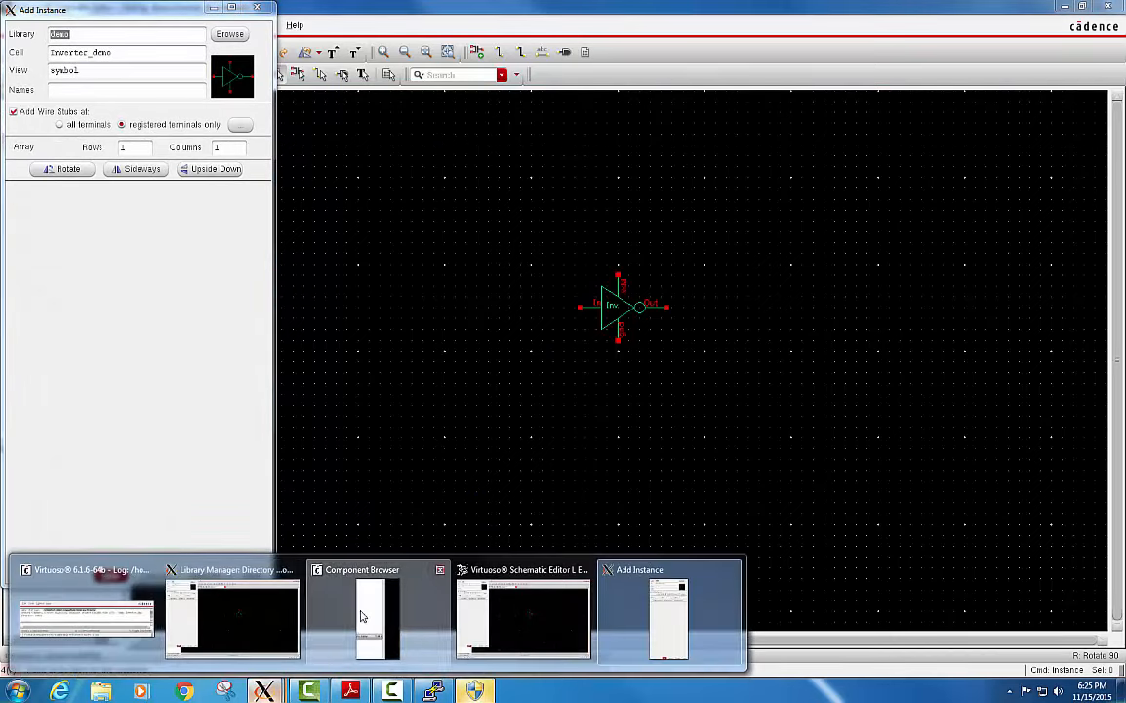
left_click(373, 617)
left_click(100, 293)
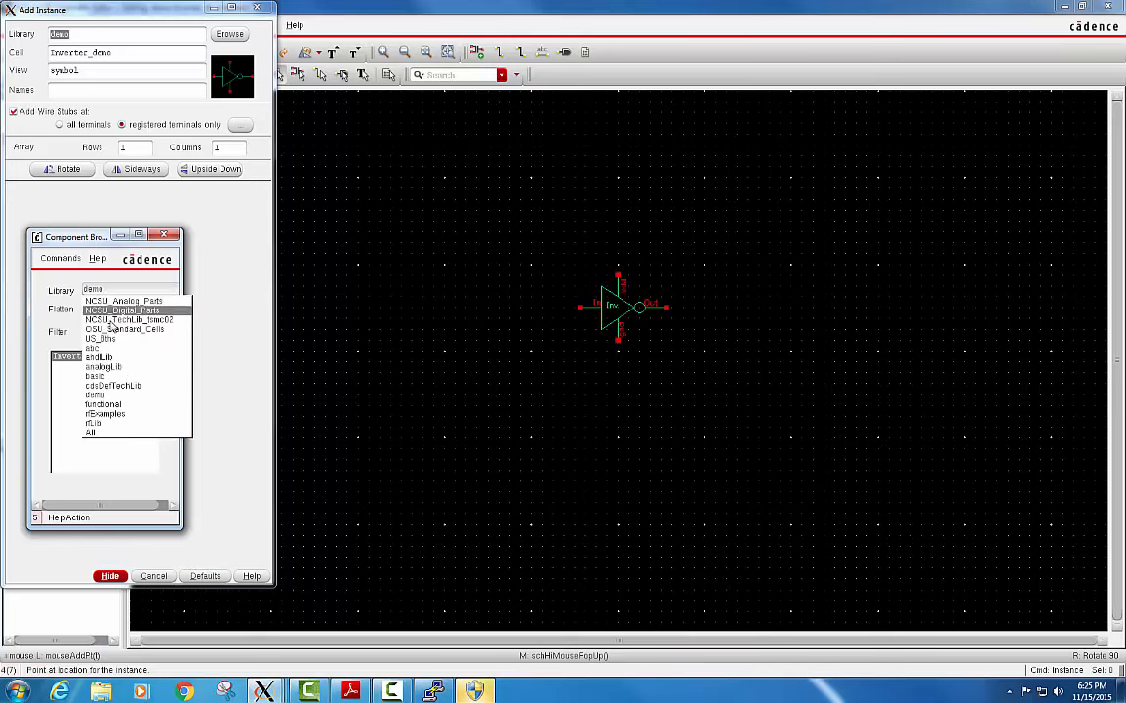
left_click(106, 366)
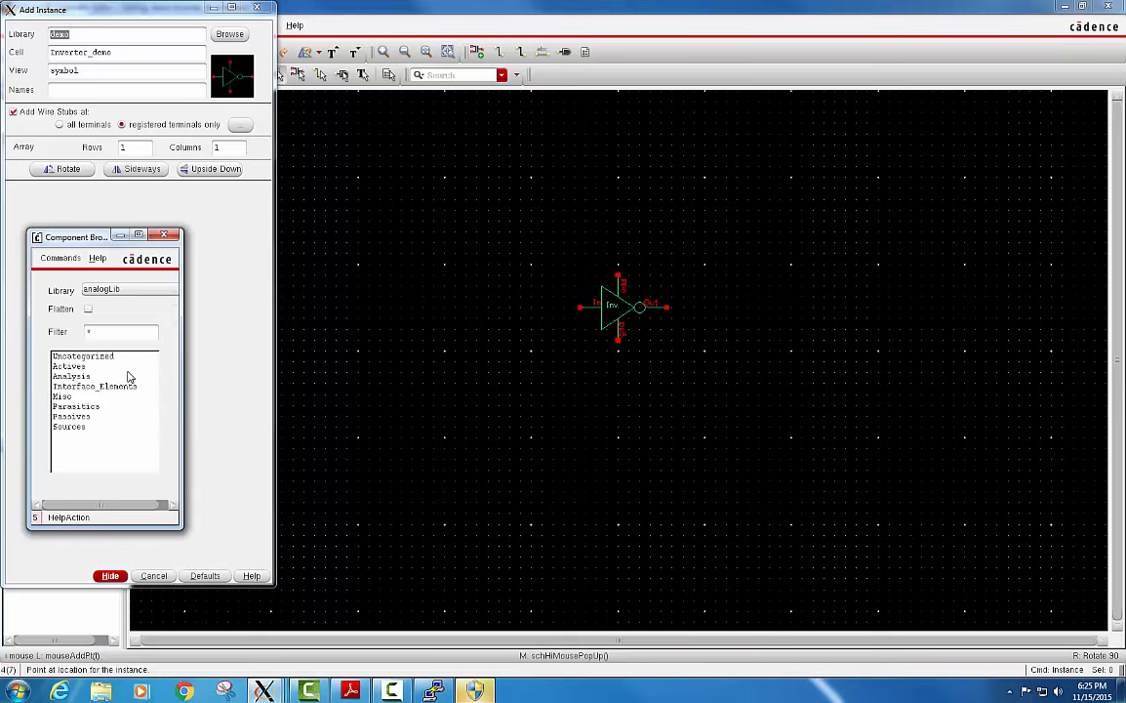
left_click(73, 427)
left_click(71, 366)
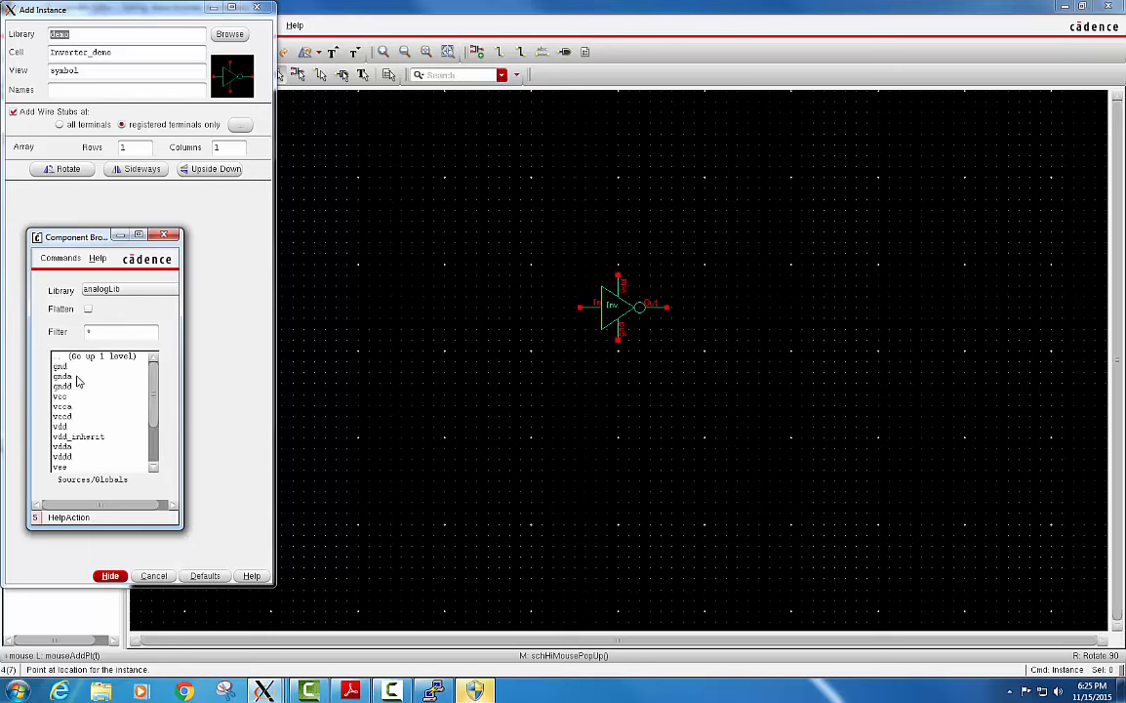
left_click(63, 427)
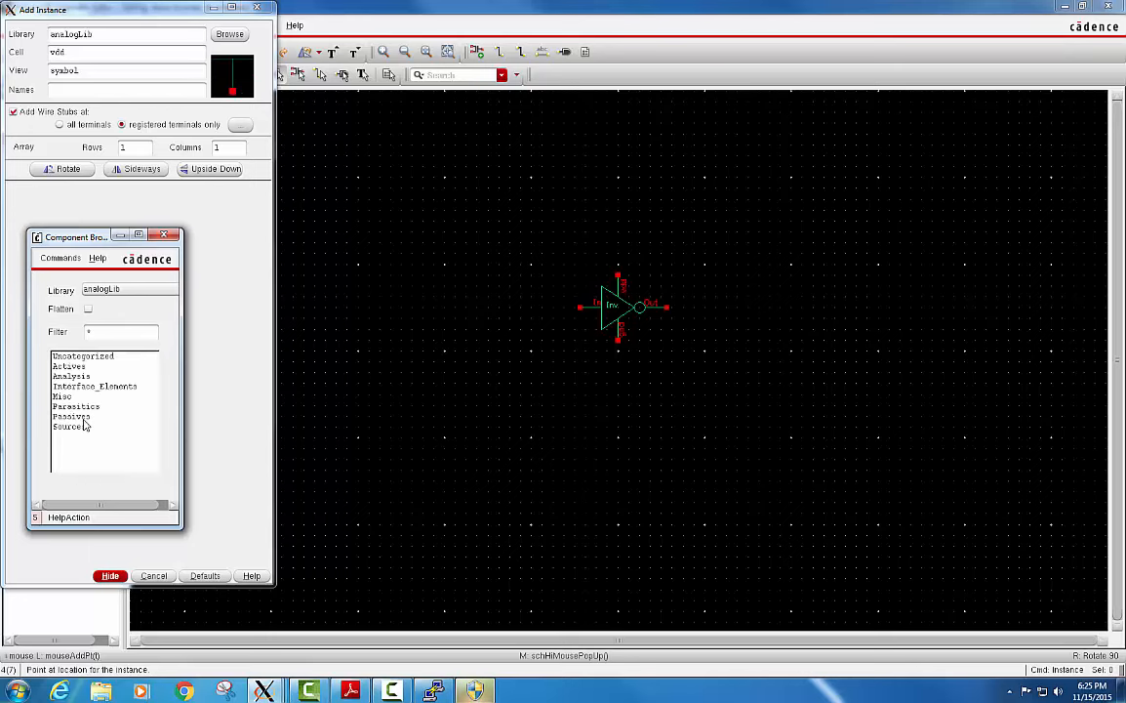
left_click(621, 238)
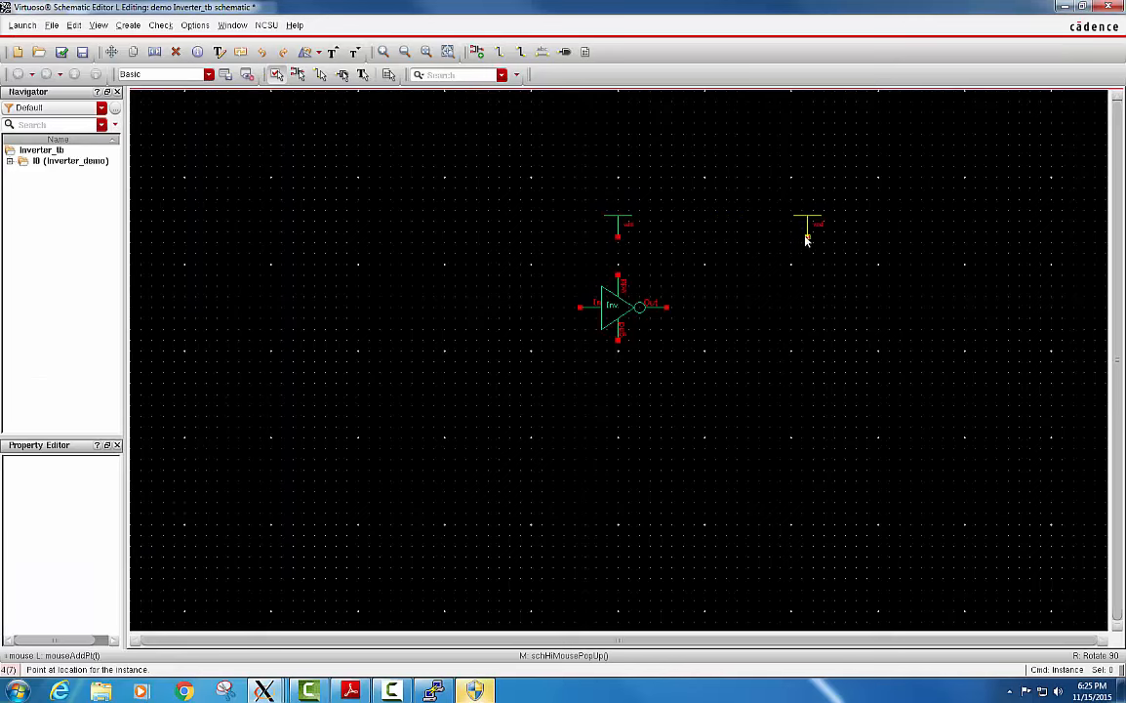
left_click(806, 241)
key("Escape")
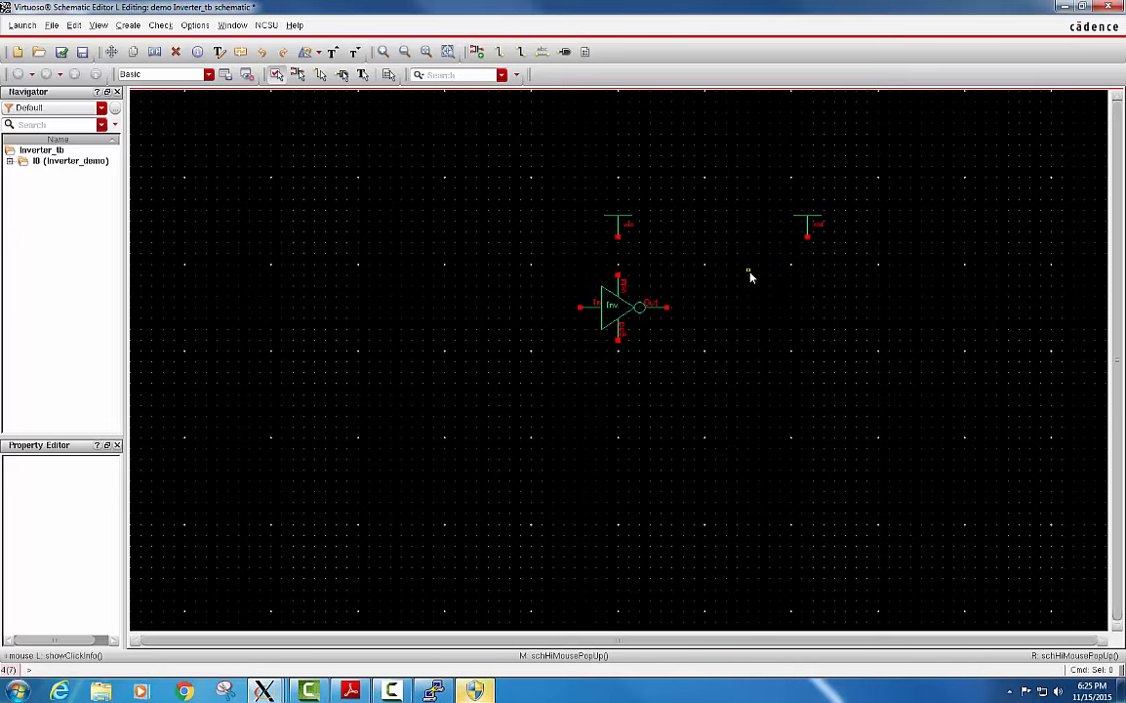
Add three analogLib gnd symbols: below the inverter, to its lower left, and beneath the right-hand vdd symbol.
key("i")
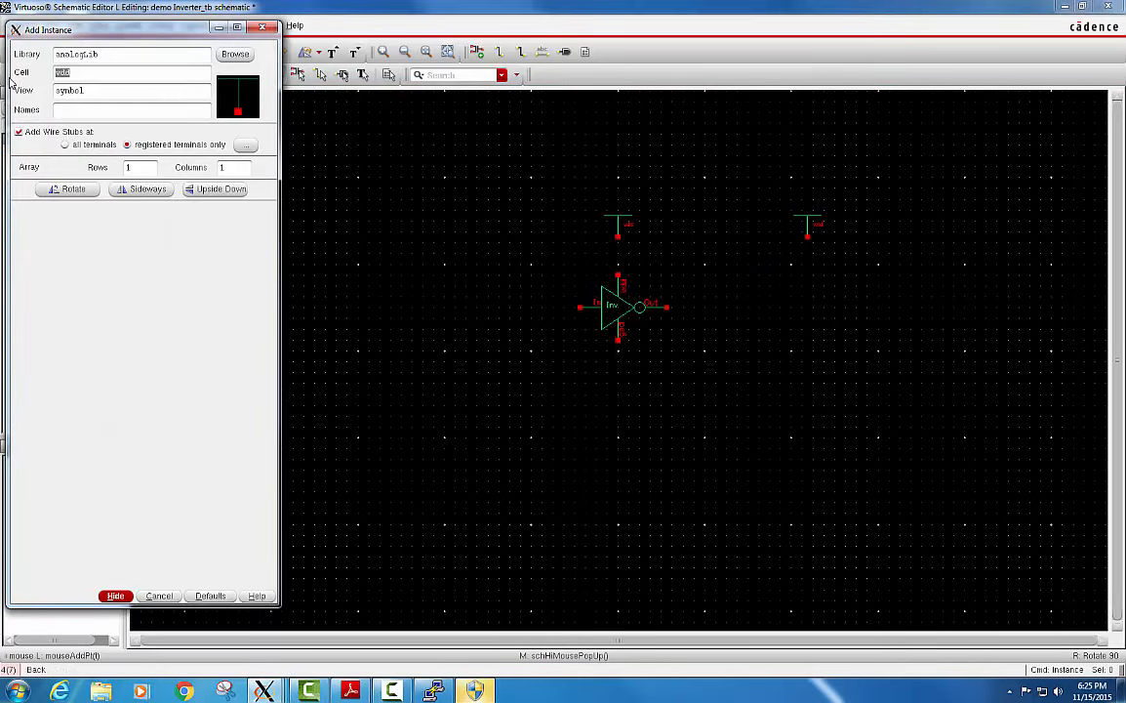
type("gnd")
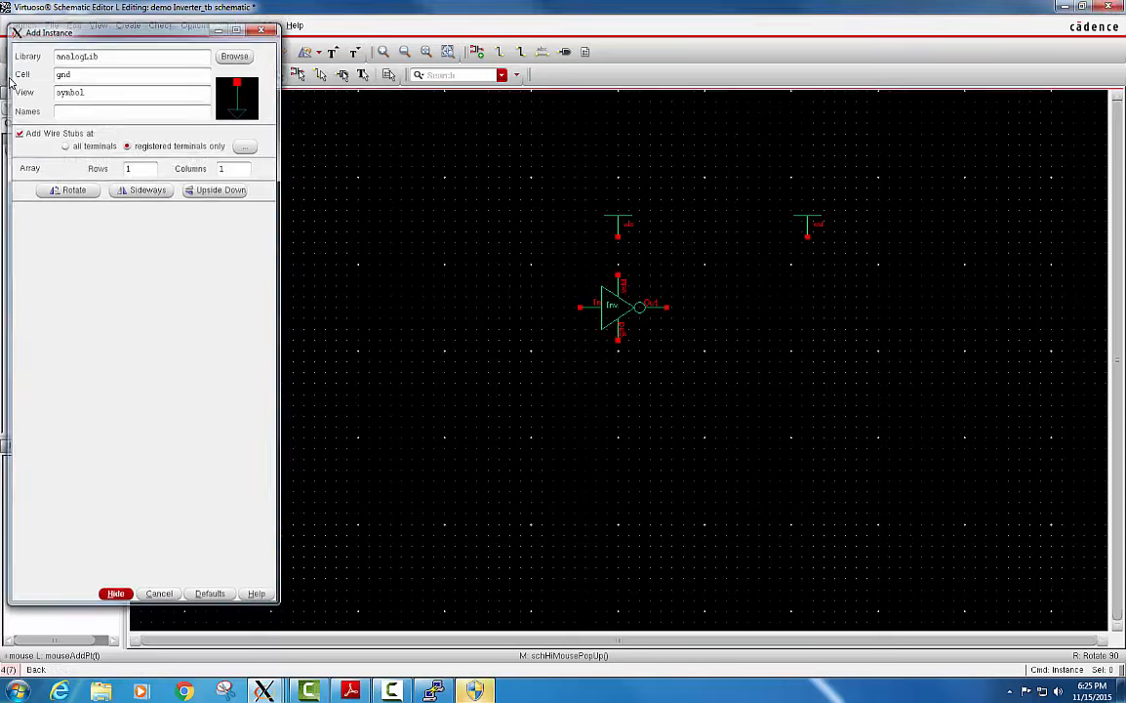
key("Return")
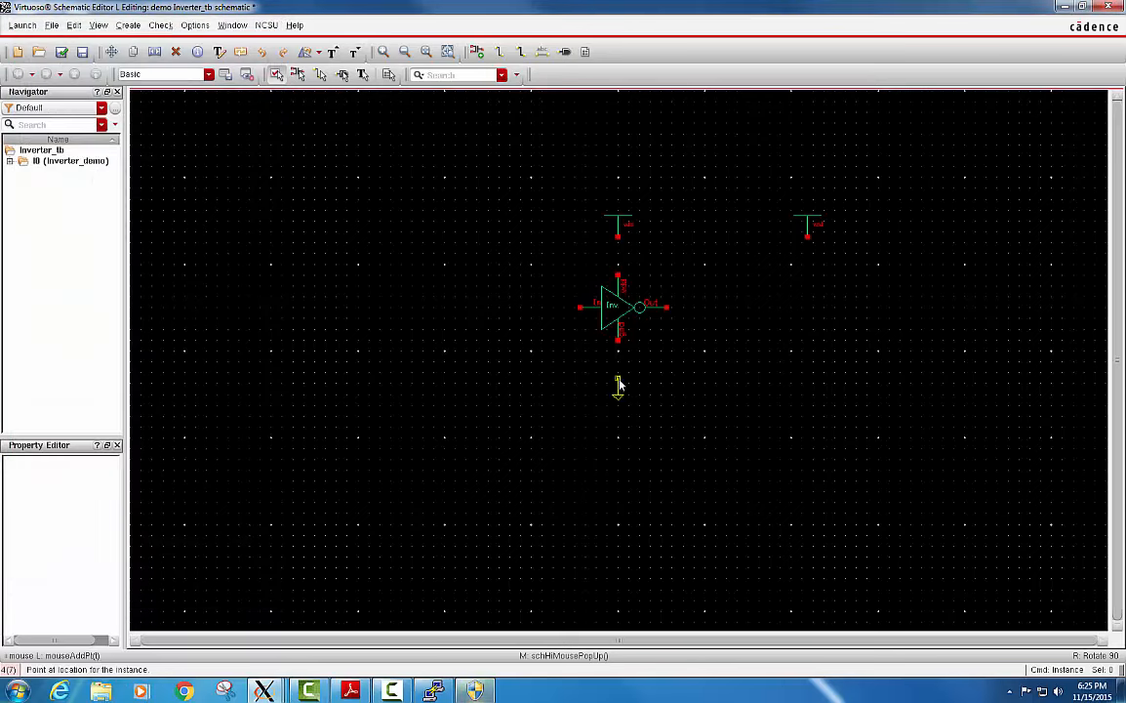
left_click(618, 385)
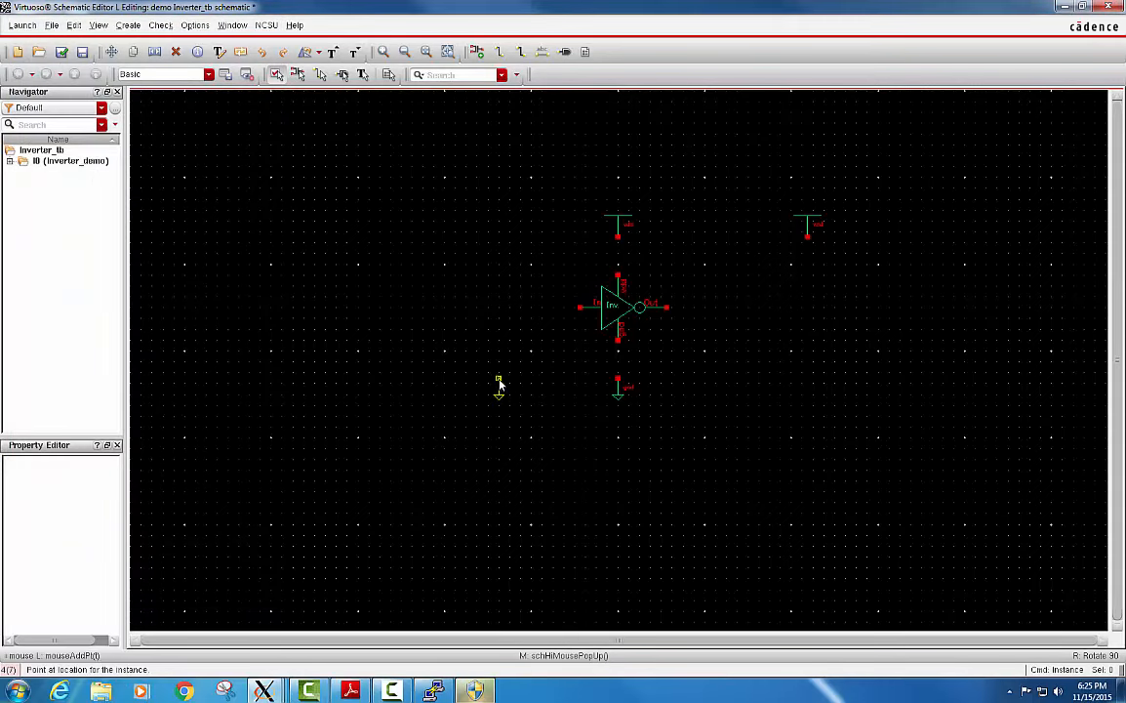
left_click(497, 384)
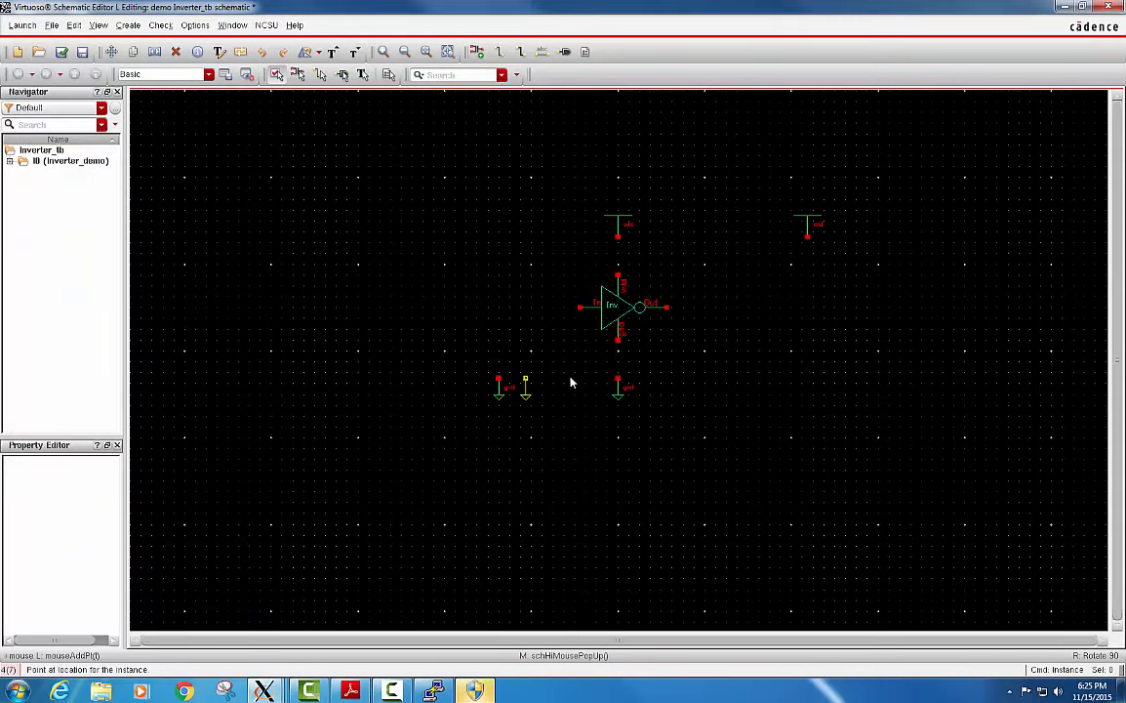
left_click(807, 358)
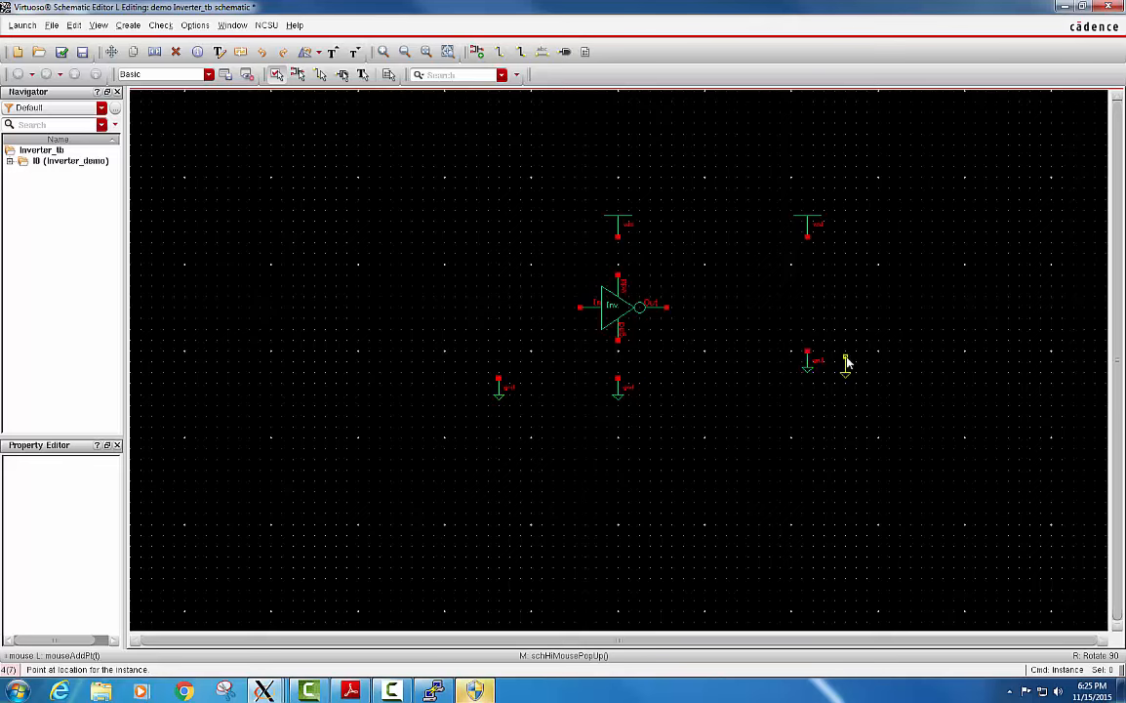
key("Escape")
Place a vpulse source above the left gnd with Voltage 1 3.3 V, period 40n, rise and fall times 10p, and pulse width 20n.
key("i")
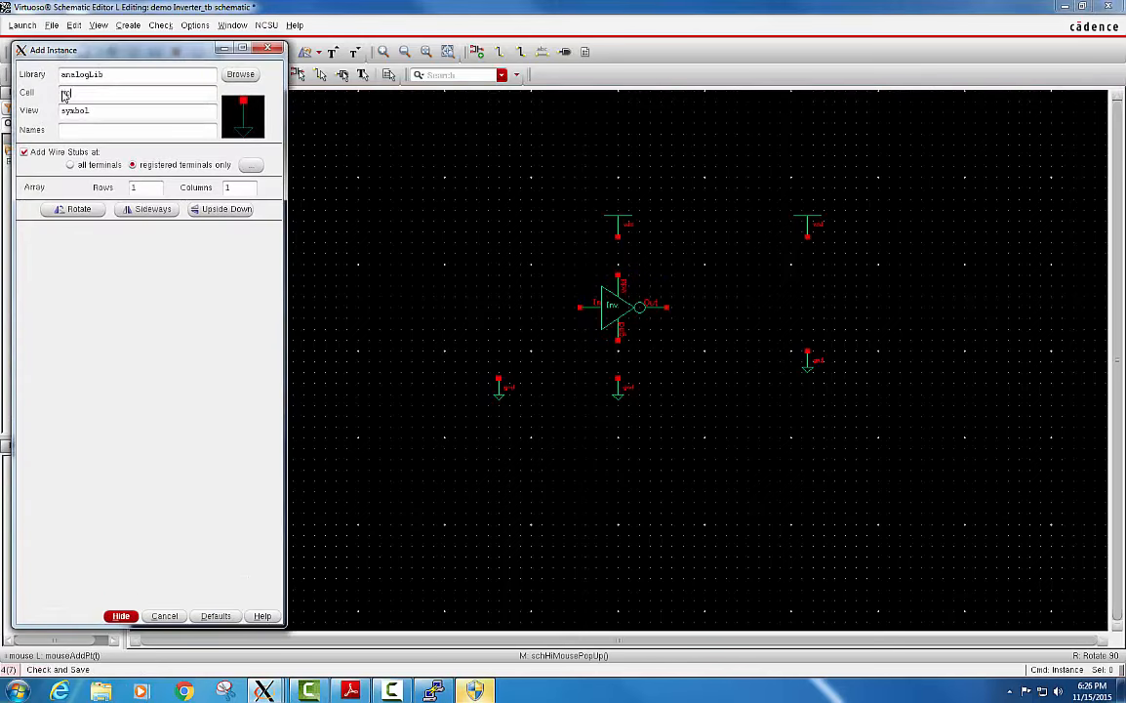
type("vpulse")
left_click(148, 76)
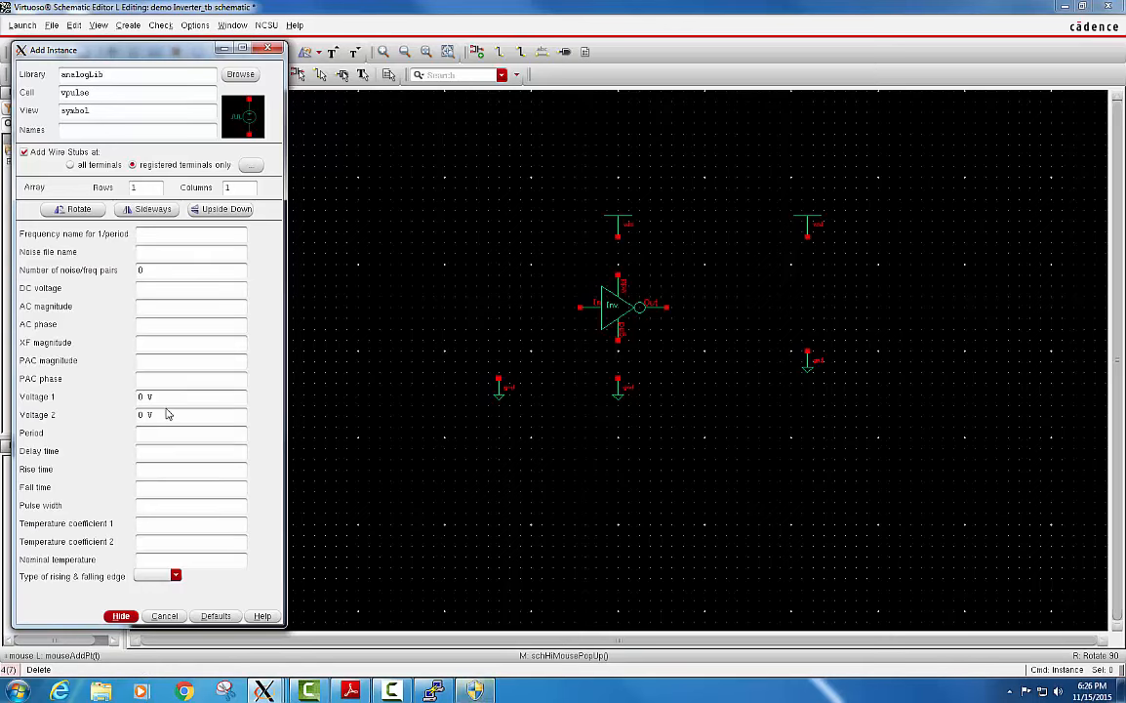
left_click_drag(161, 400, 124, 401)
type("3.3")
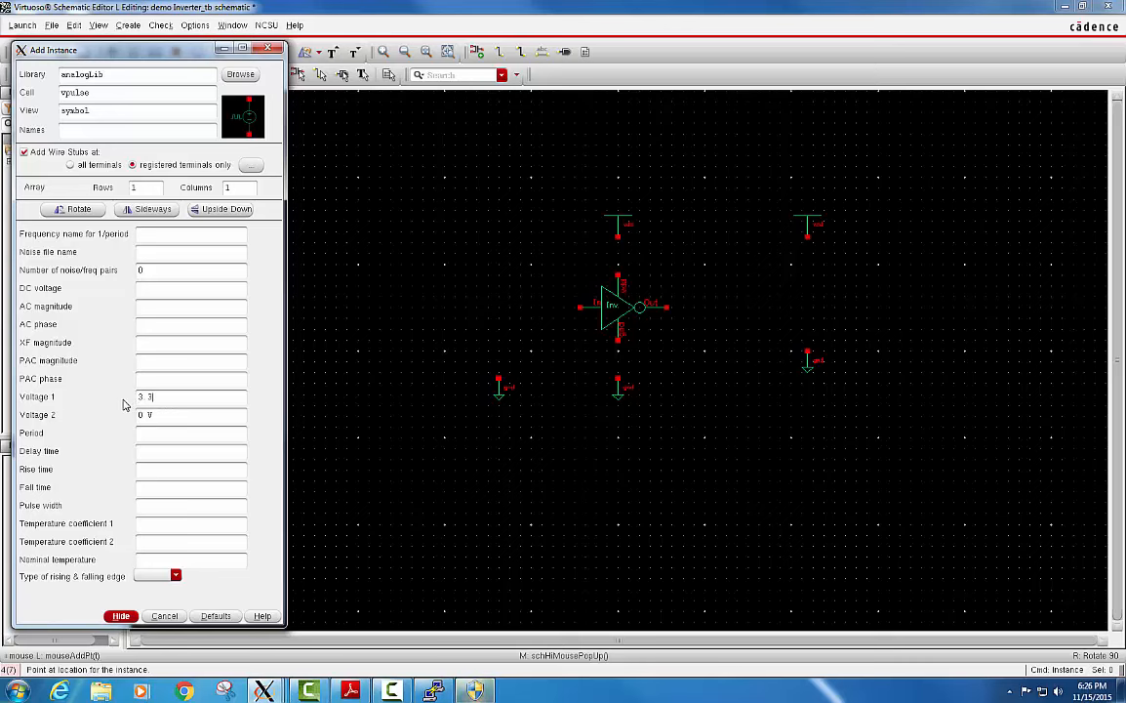
key("Tab")
key("Tab")
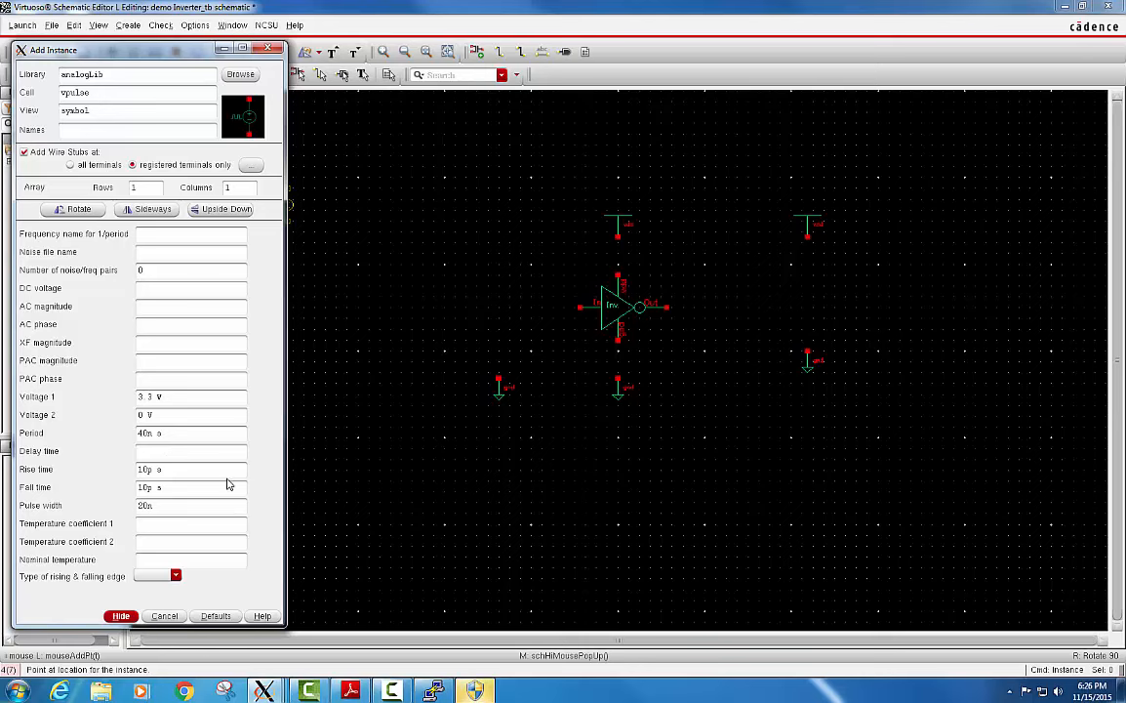
key("Return")
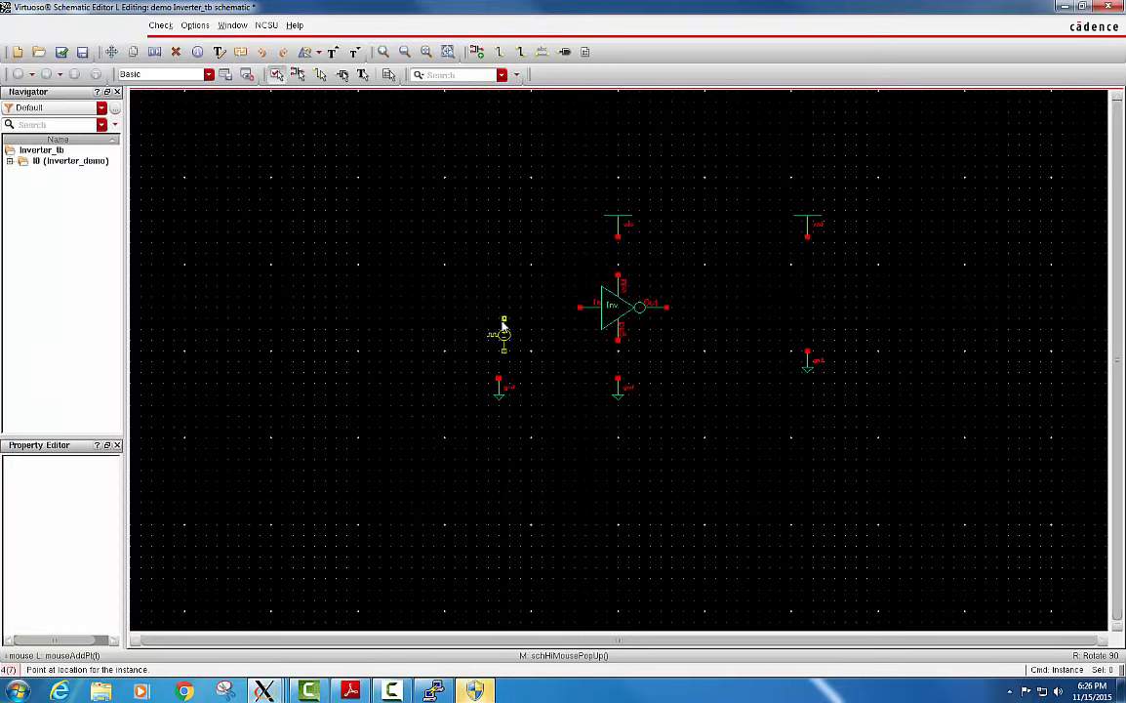
left_click(495, 328)
Wire the vpulse source's upper terminal to the inverter input and its lower terminal to the left gnd.
key("w")
left_click(499, 323)
left_click(580, 307)
left_click(499, 357)
left_click(499, 379)
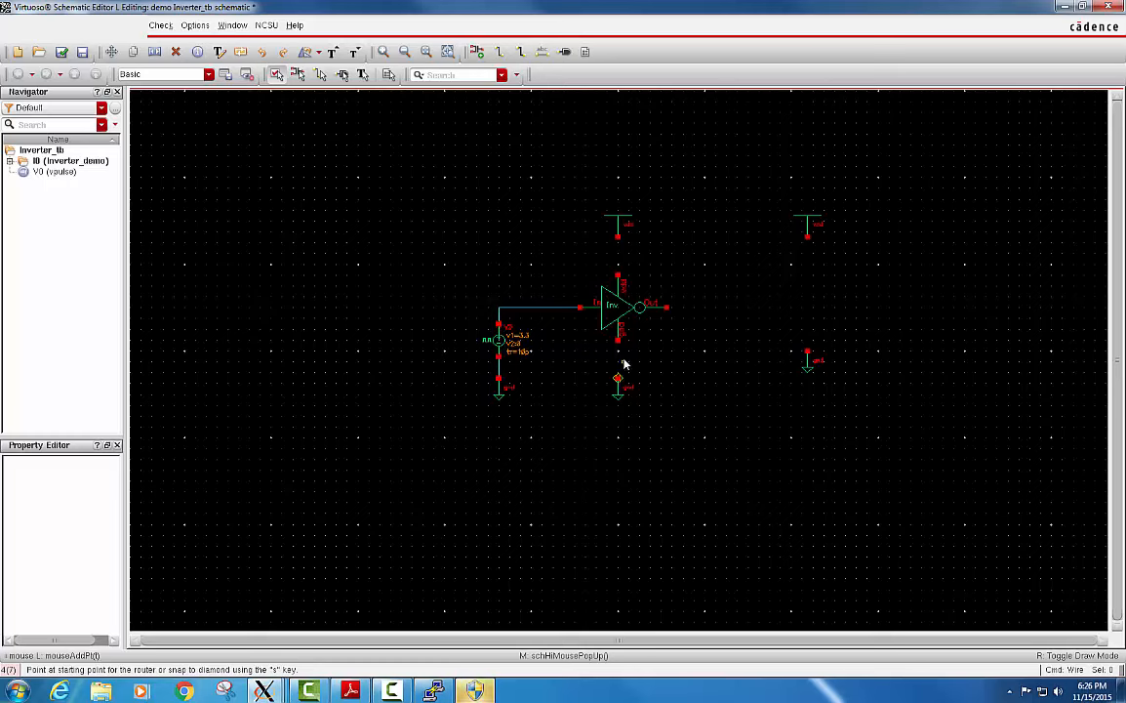
Wire the inverter's gnd pin to the gnd symbol below and its vdd pin to the vdd symbol above.
left_click(618, 339)
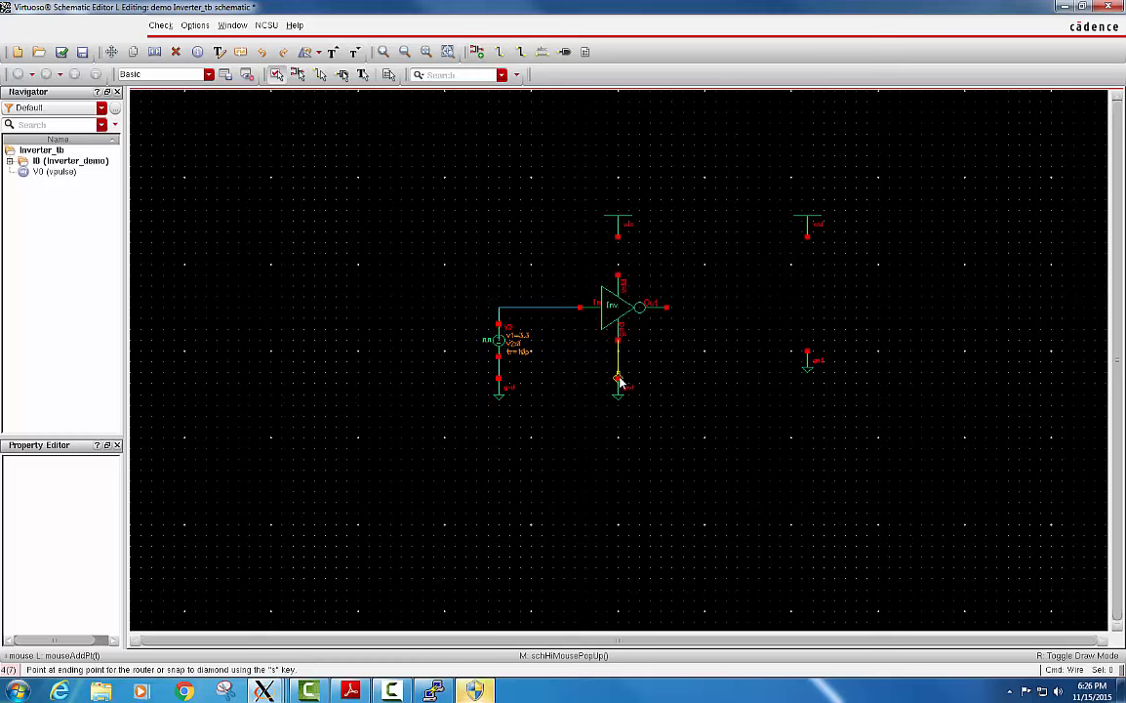
left_click(618, 379)
left_click(618, 238)
left_click(618, 275)
key("Escape")
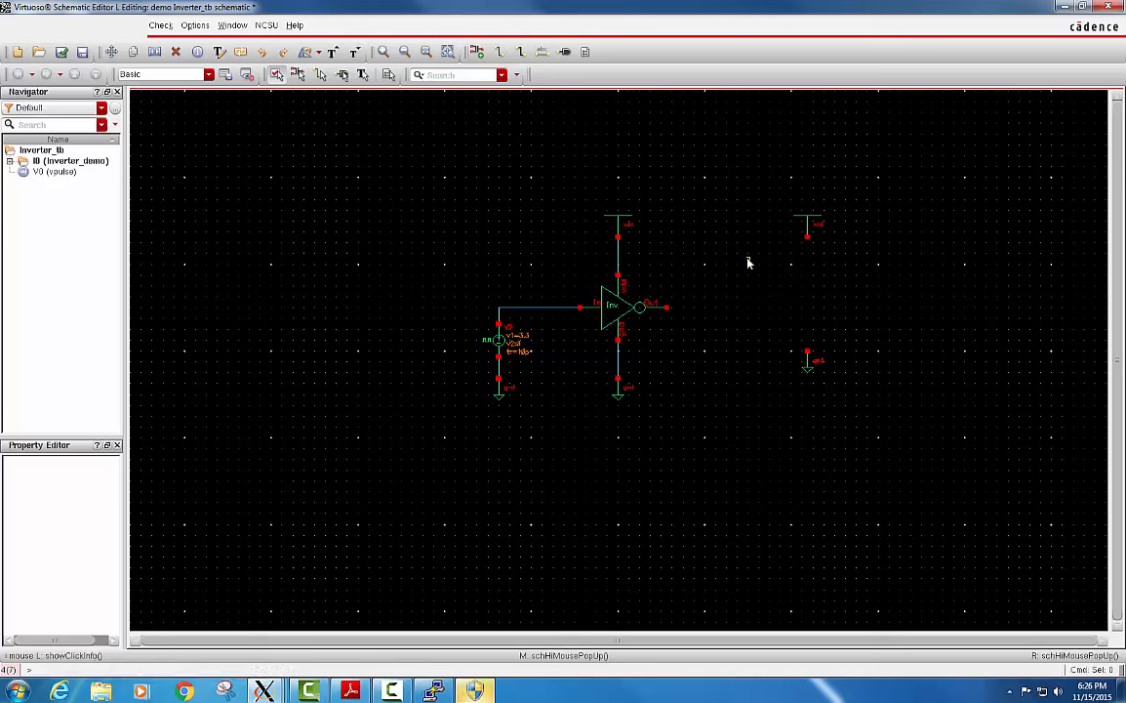
Place an analogLib vdc source between the right-hand vdd and gnd symbols.
key("i")
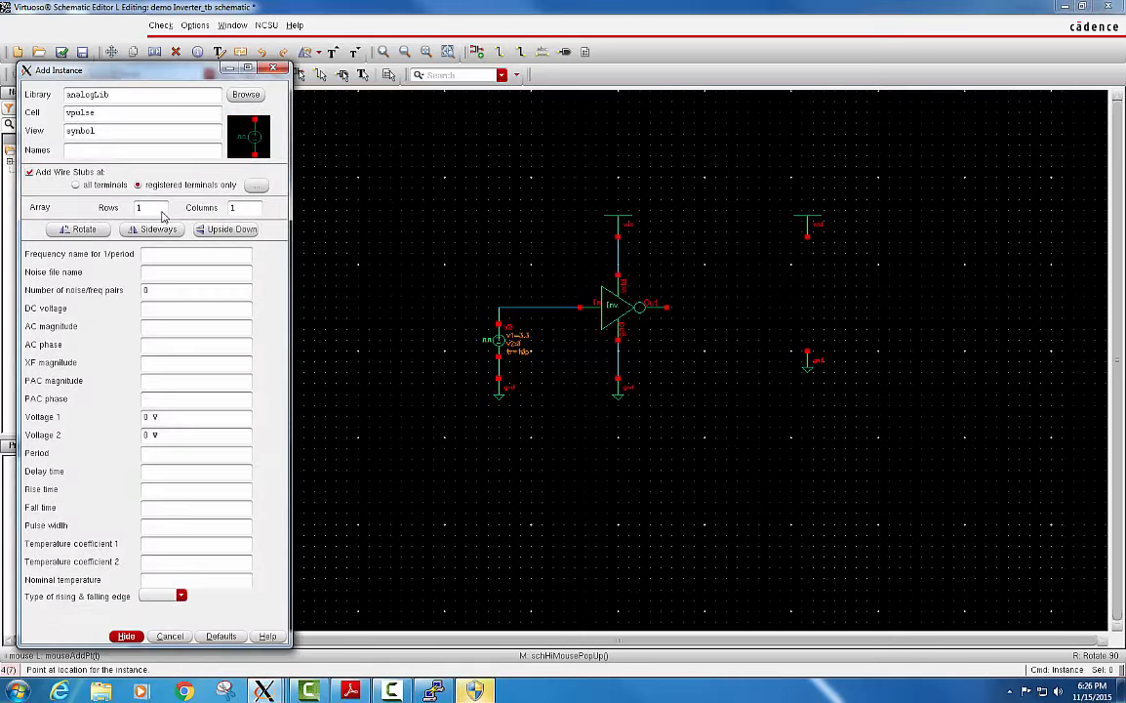
left_click_drag(96, 114, 72, 117)
left_click(77, 118)
type("dc")
key("Tab")
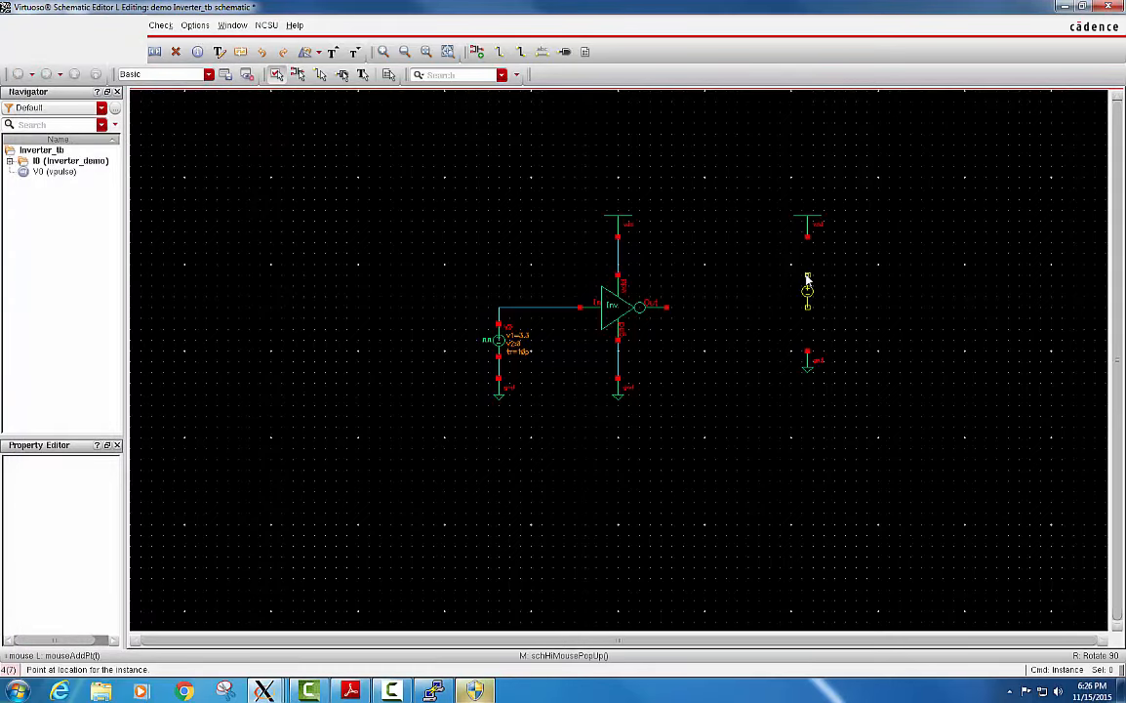
left_click(808, 297)
Set the vdc source's DC voltage to 3.3 V.
left_click(809, 293)
key("q")
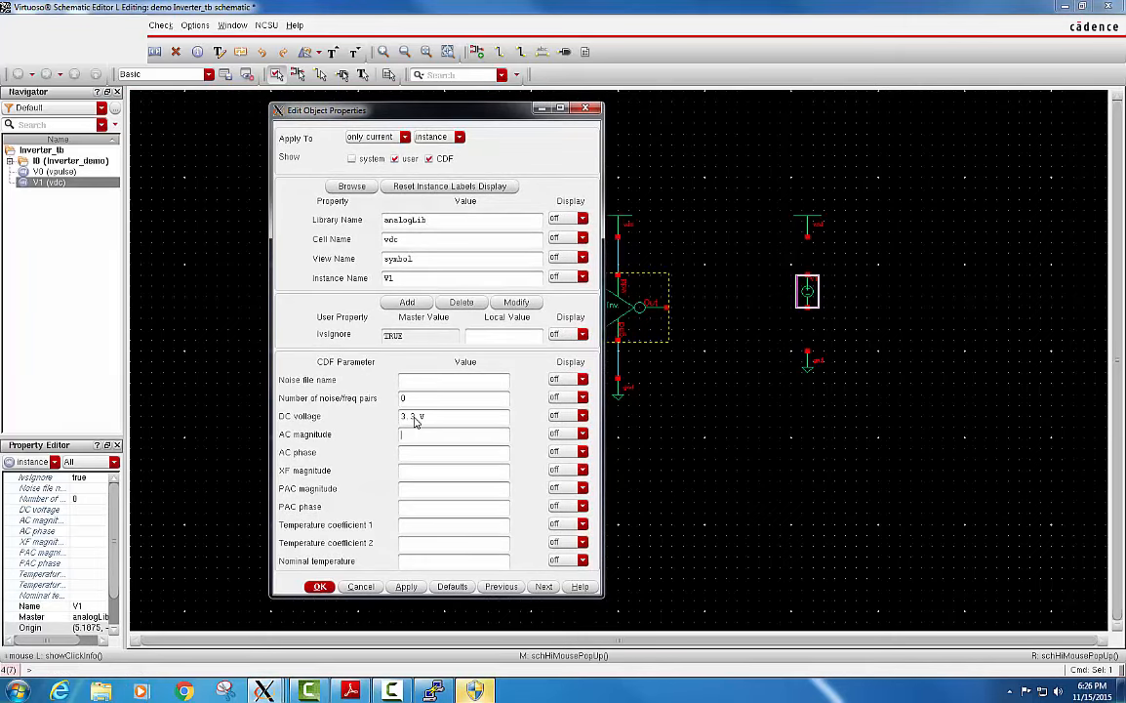
key("Return")
left_click(833, 351)
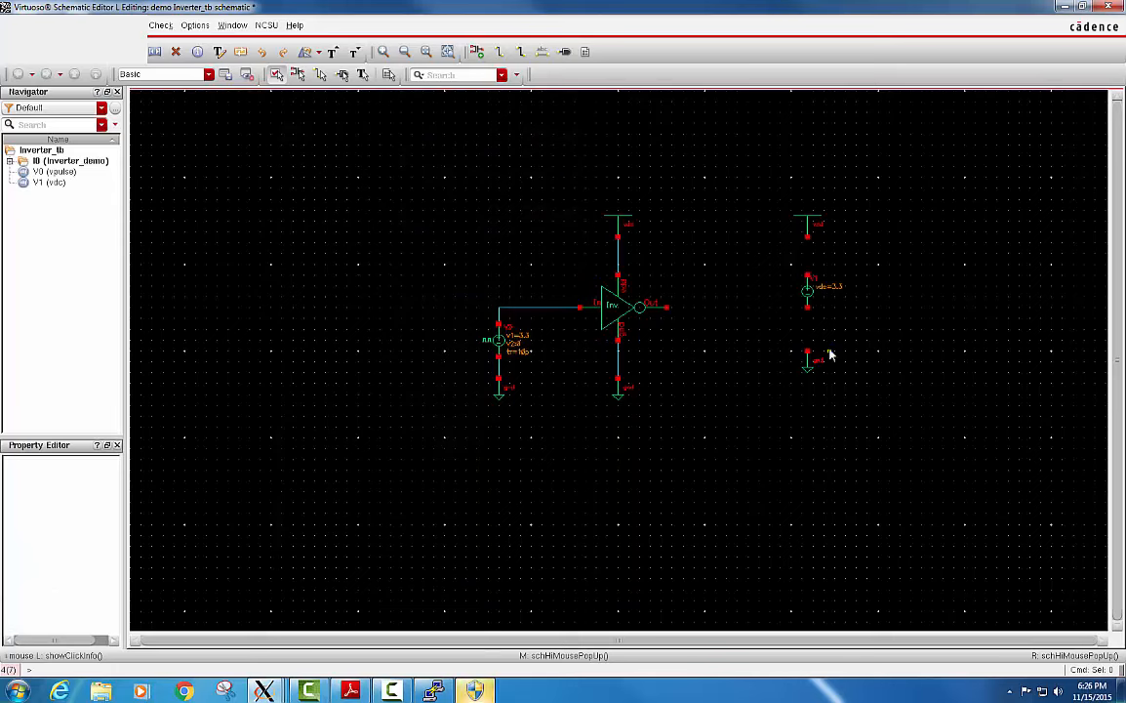
Wire the vdc source to the vdd symbol above it and the gnd symbol below it.
key("w")
left_click(808, 236)
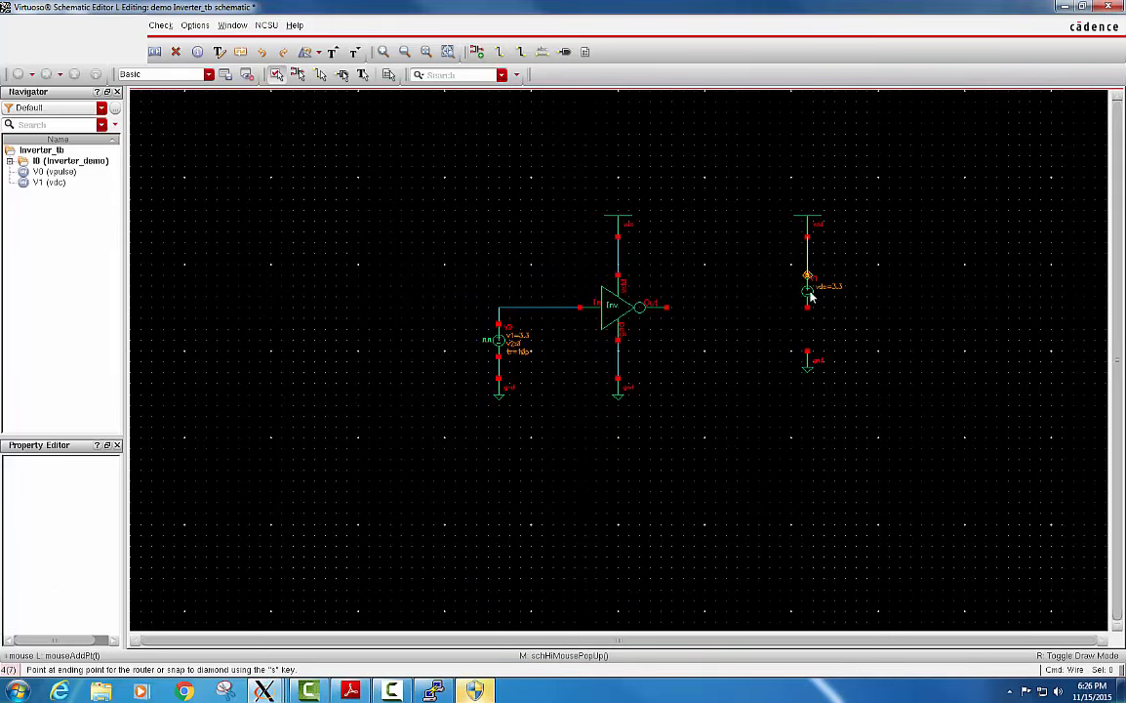
left_click(810, 297)
left_click(809, 308)
left_click(809, 352)
key("Escape")
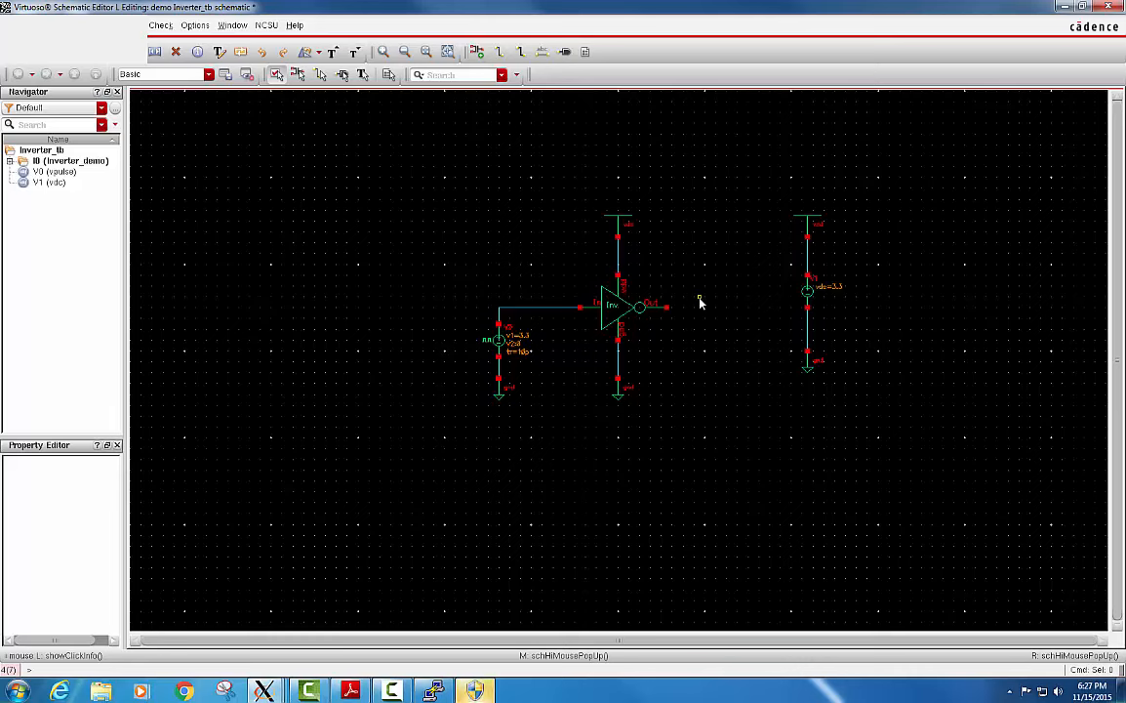
Place a noConn symbol from the Misc category of the basic library beside the inverter's Out pin.
key("i")
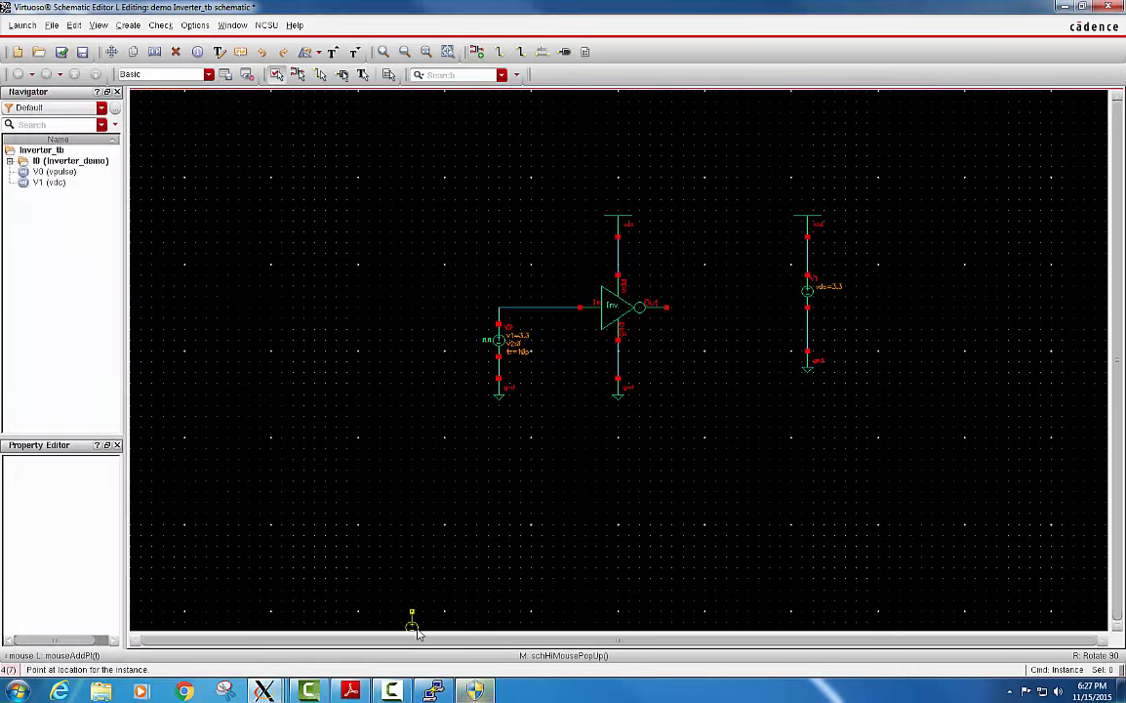
mouse_move(264, 691)
left_click(363, 598)
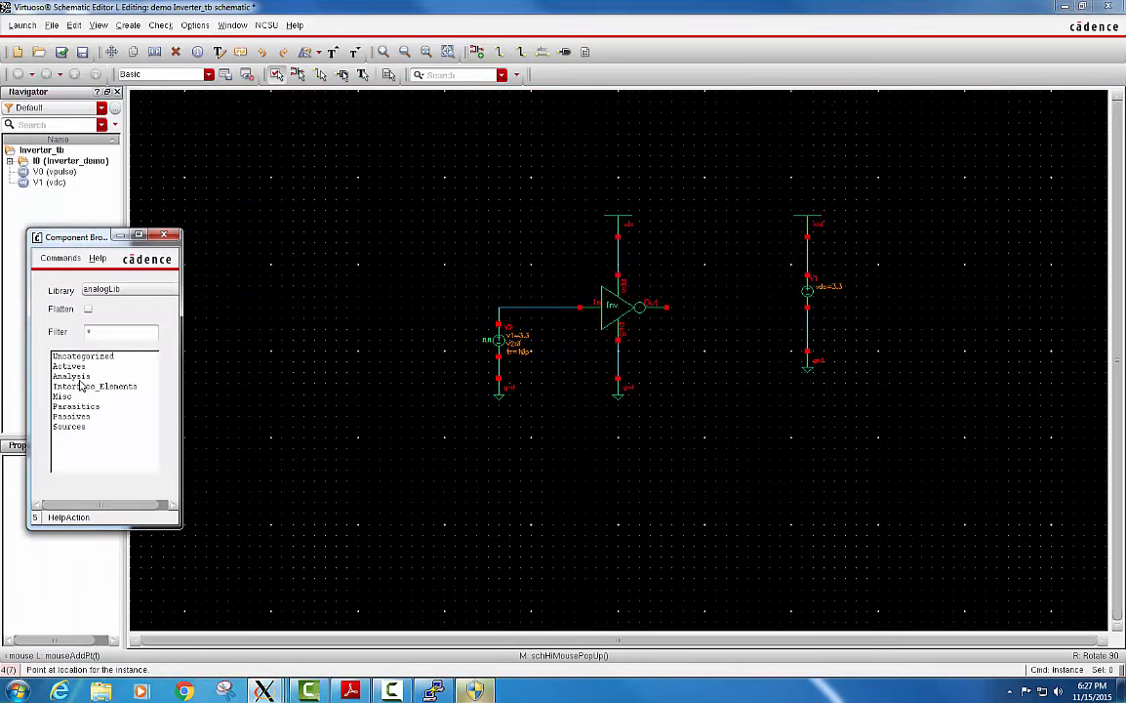
left_click(102, 290)
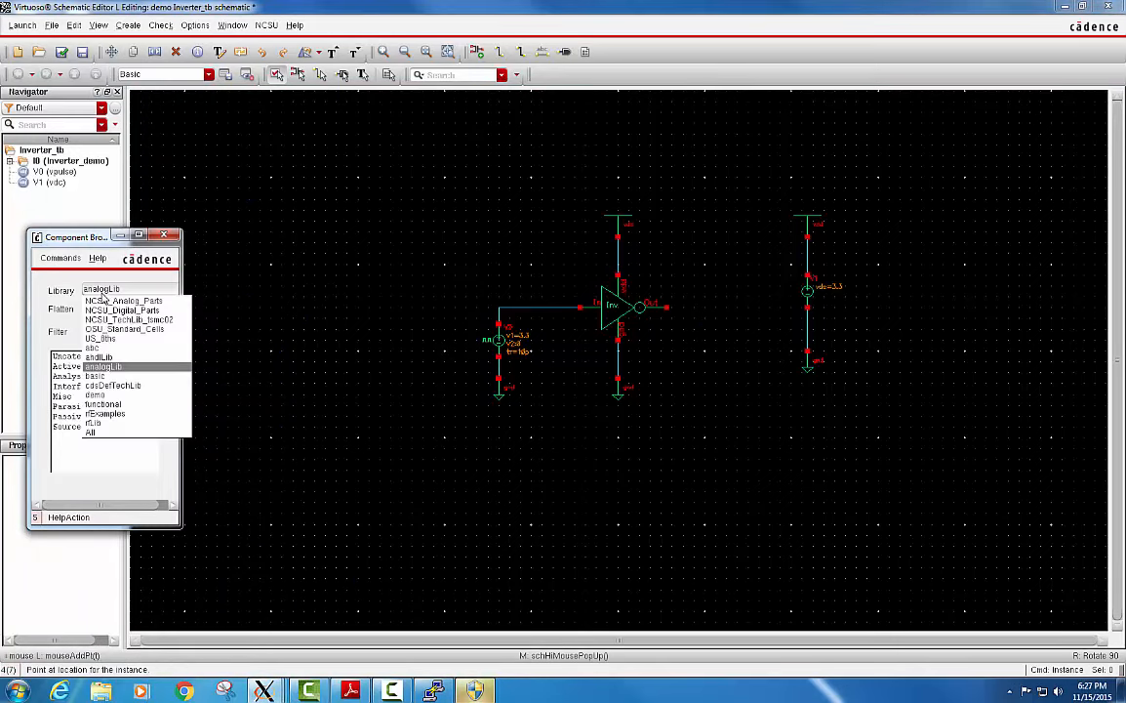
left_click(126, 380)
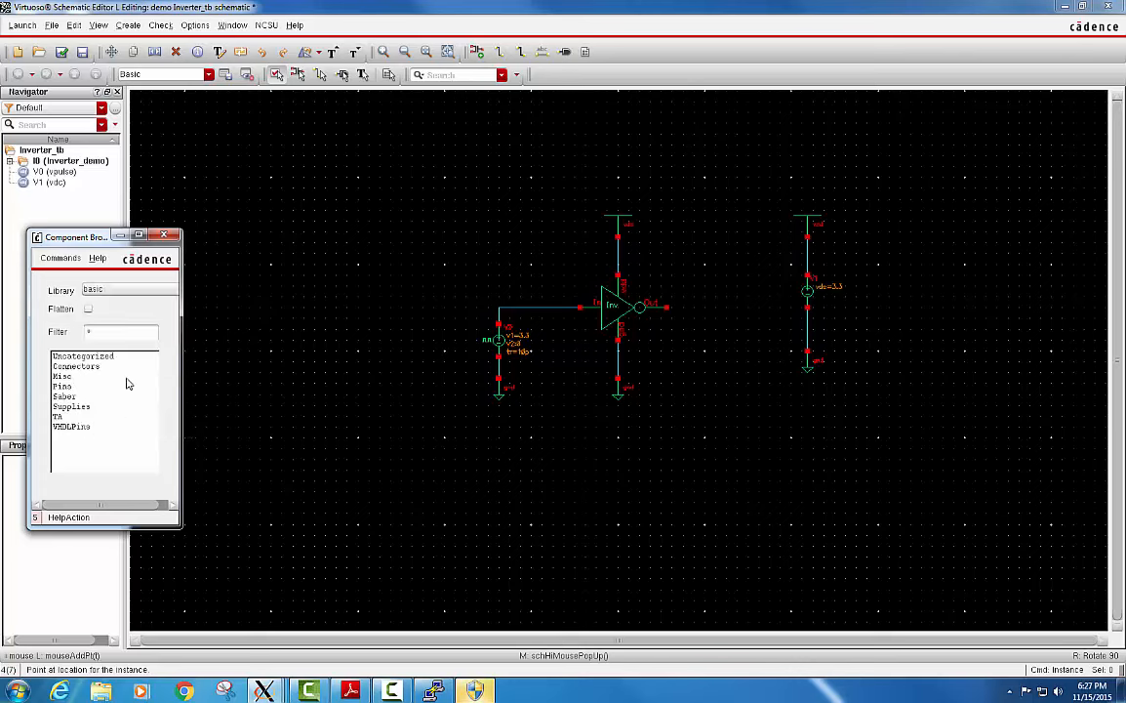
left_click(74, 377)
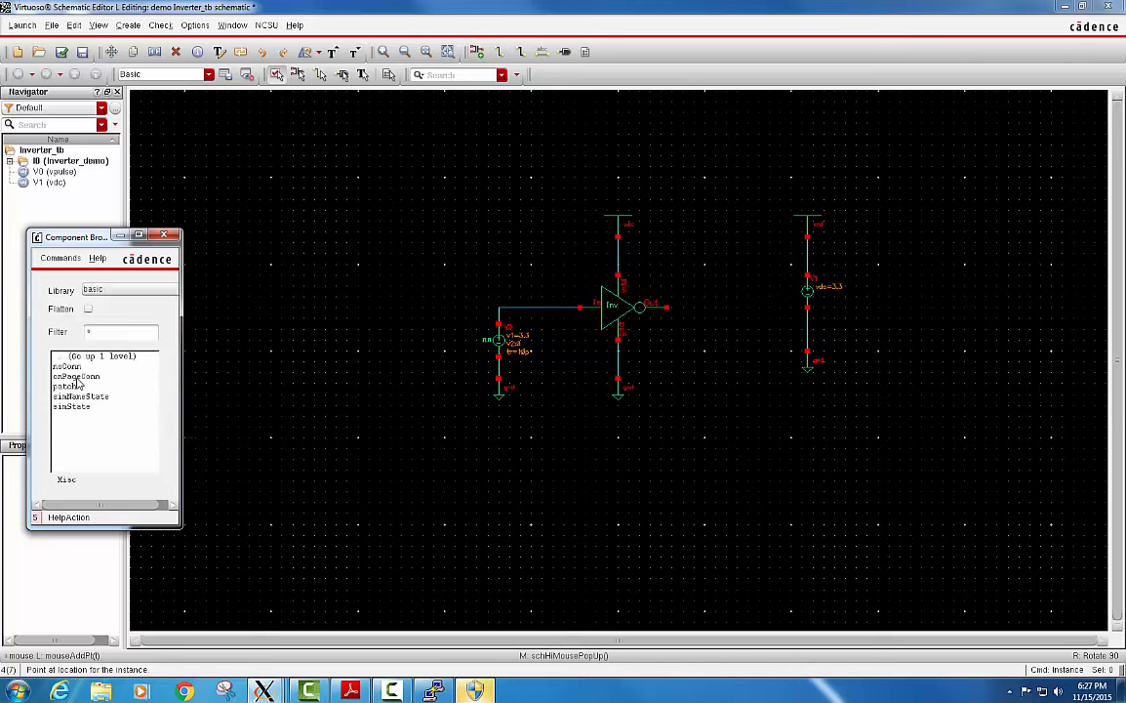
left_click(76, 358)
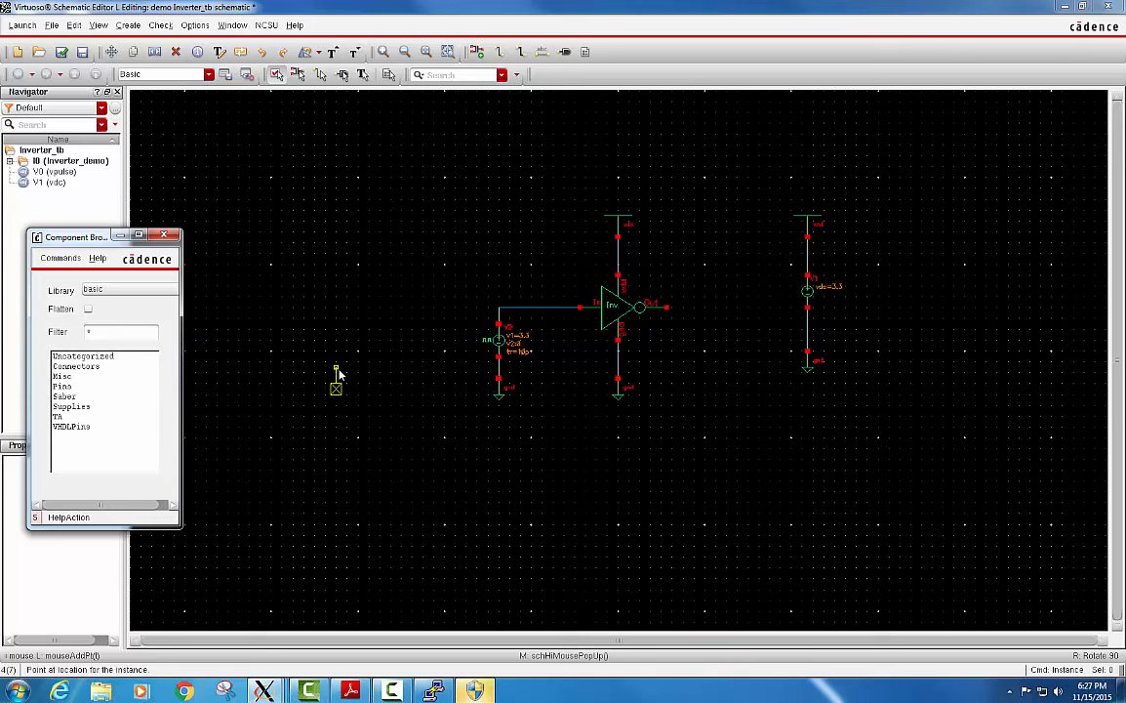
left_click(689, 311)
key("Escape")
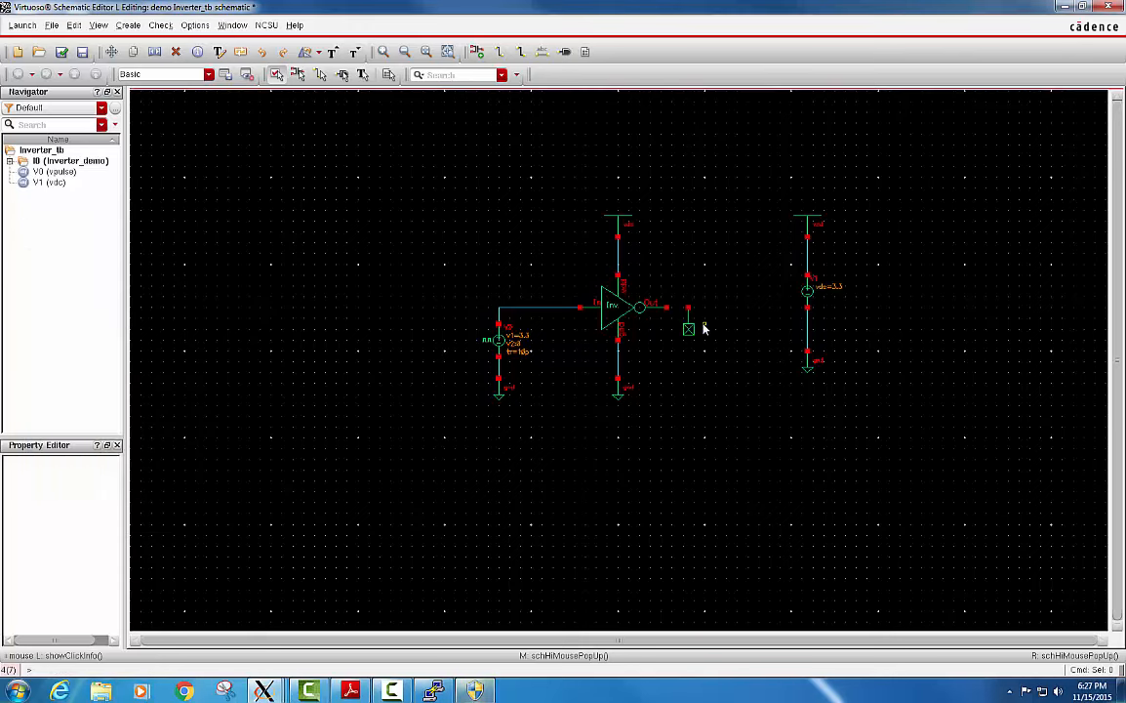
Wire the inverter's Out pin to the noConn symbol, and check and save the Inverter_tb schematic.
key("w")
left_click(668, 310)
left_click(689, 309)
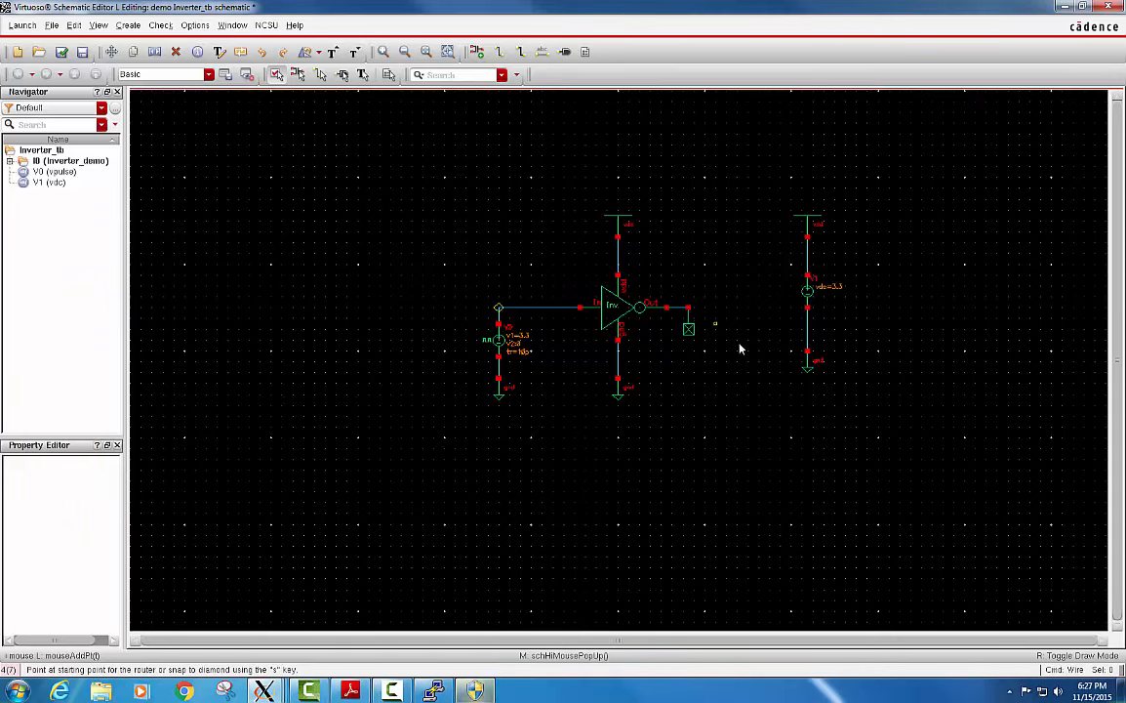
key("Escape")
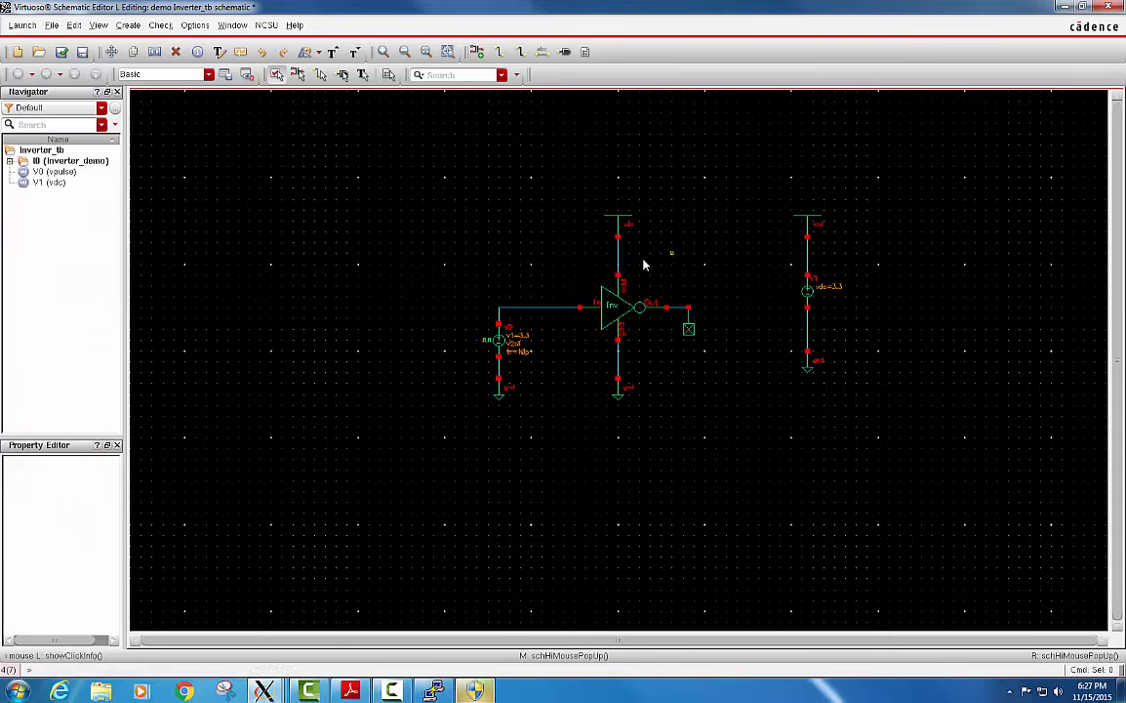
left_click(60, 53)
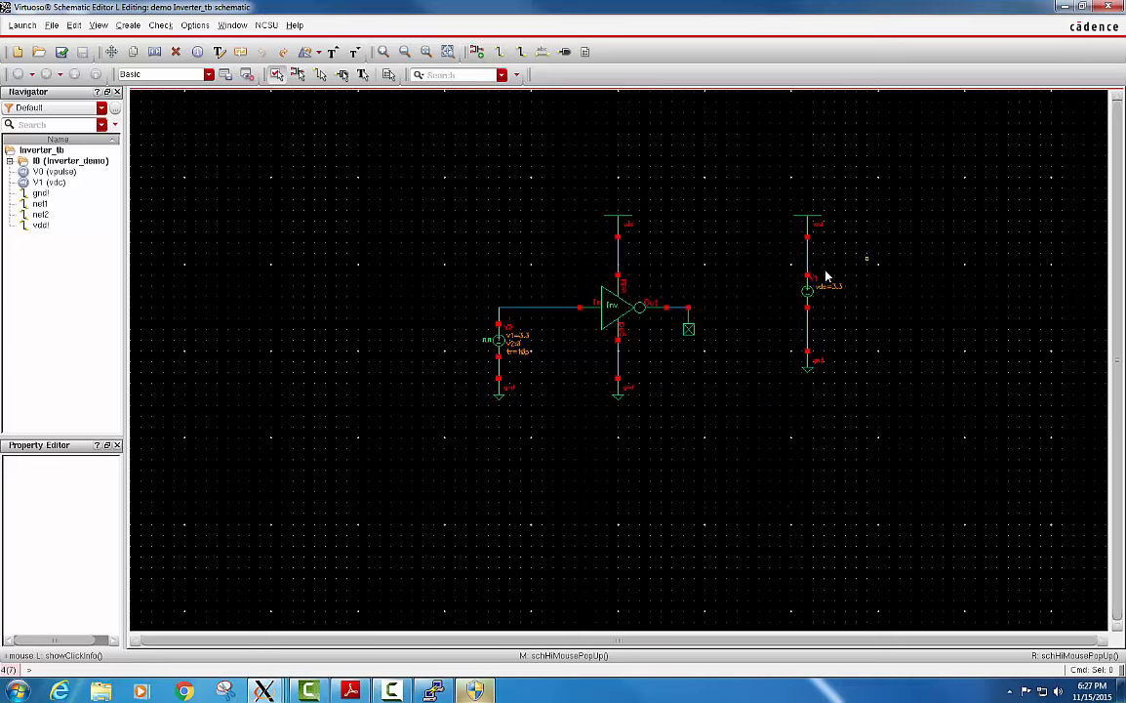
left_click_drag(865, 257, 777, 318)
left_click(880, 265)
Launch ADE L for the Inverter_tb schematic and move its window up over the schematic.
left_click(24, 26)
left_click(29, 38)
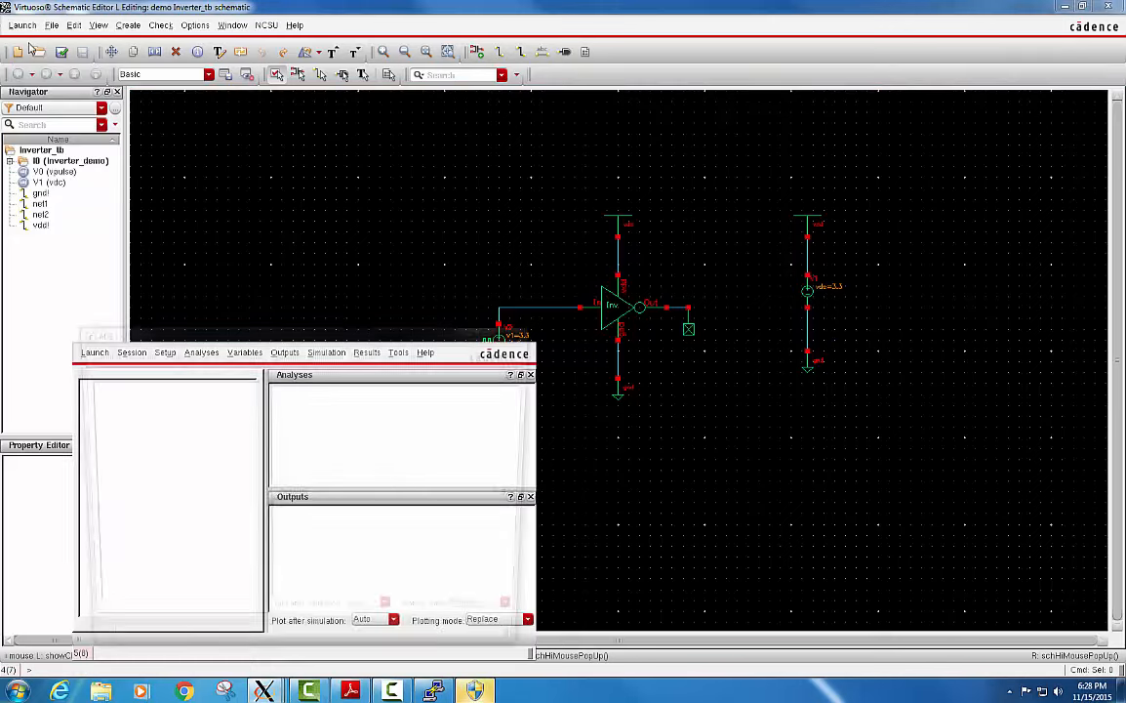
left_click(914, 359)
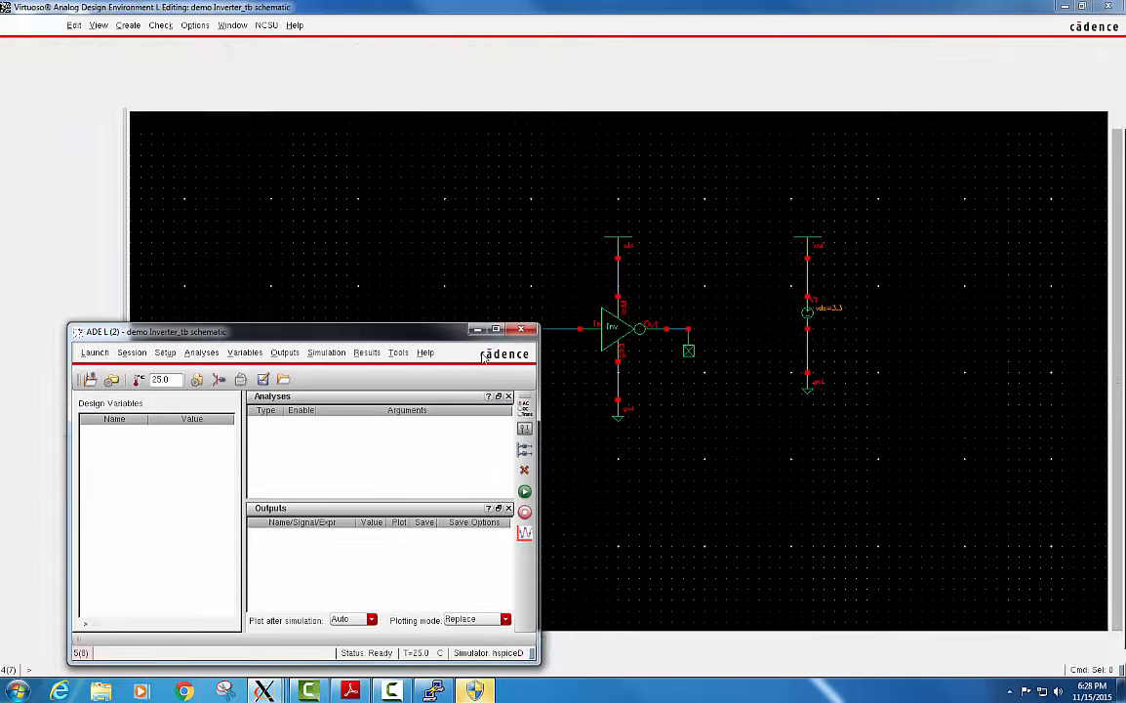
left_click_drag(416, 259, 523, 200)
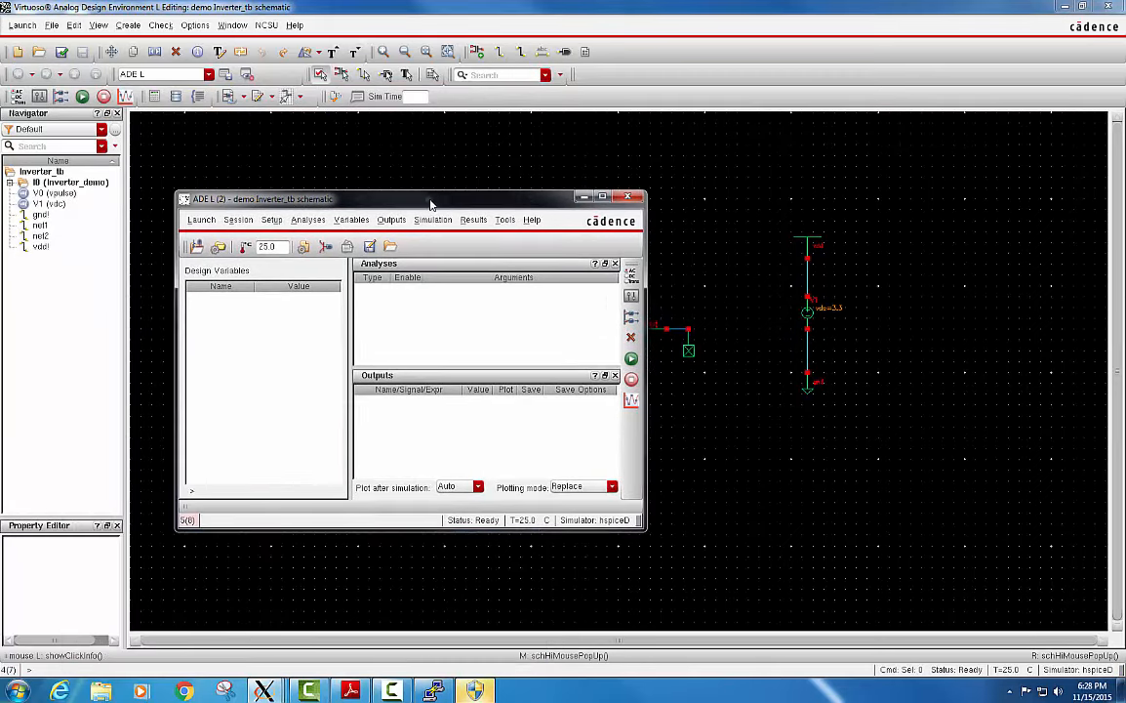
Set the ADE L simulator to spectre, keeping the local host mode.
left_click(271, 220)
left_click(302, 258)
left_click(365, 129)
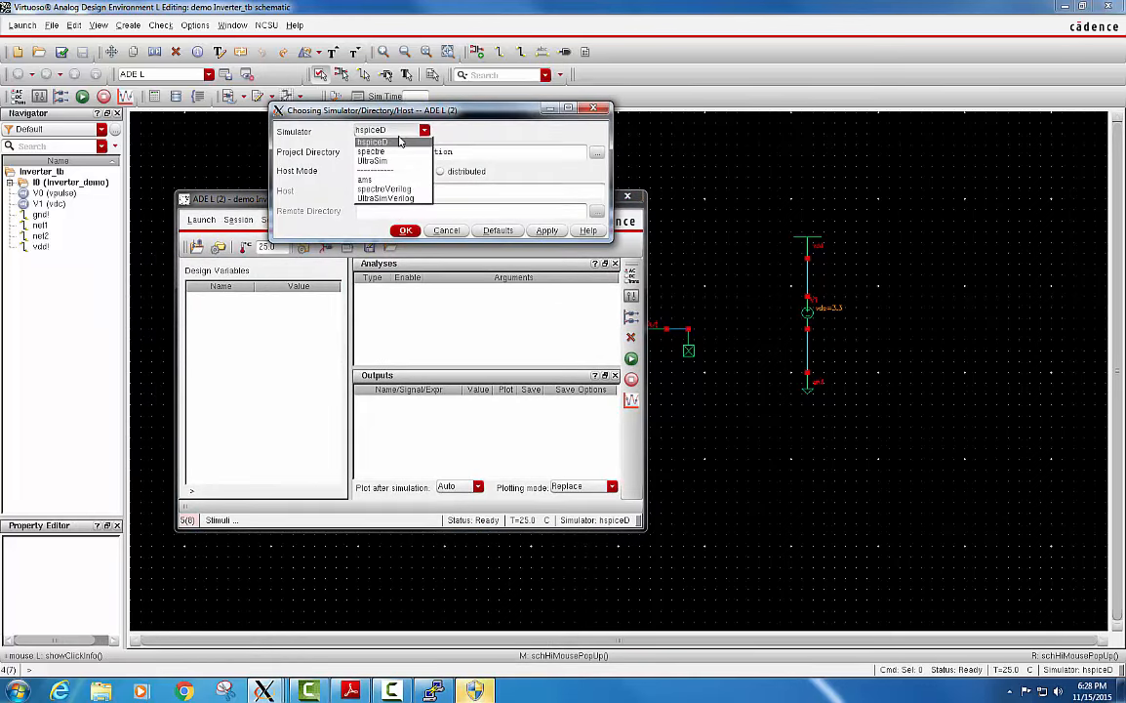
left_click(392, 151)
left_click(548, 232)
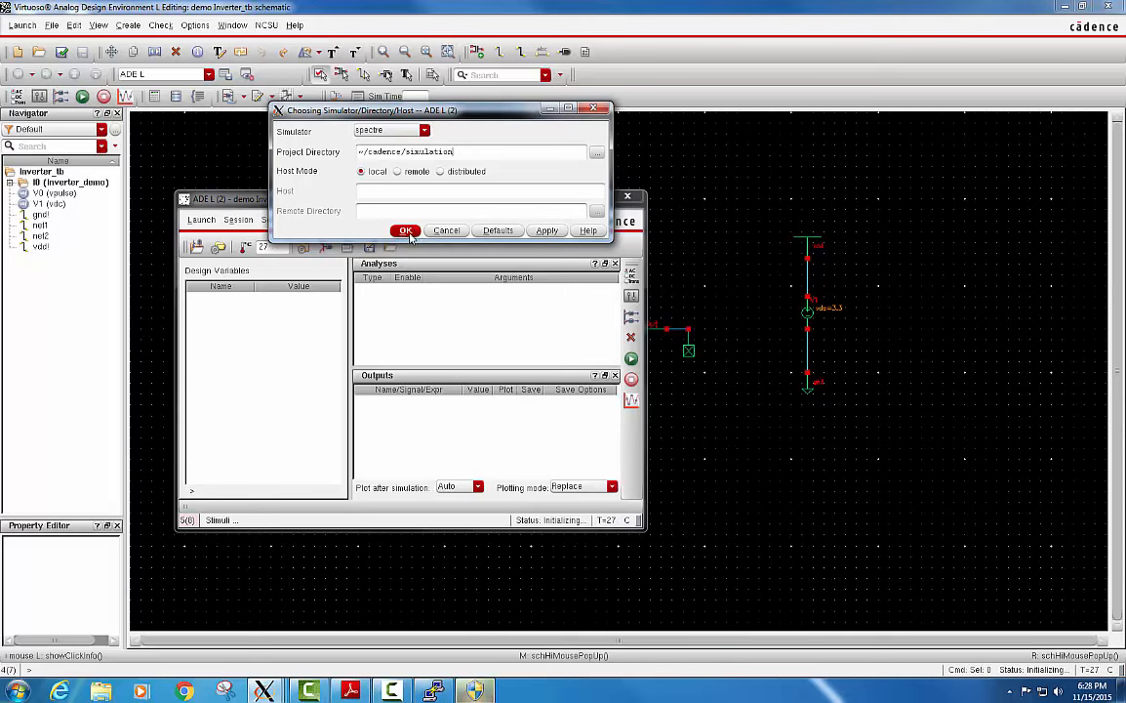
left_click(406, 231)
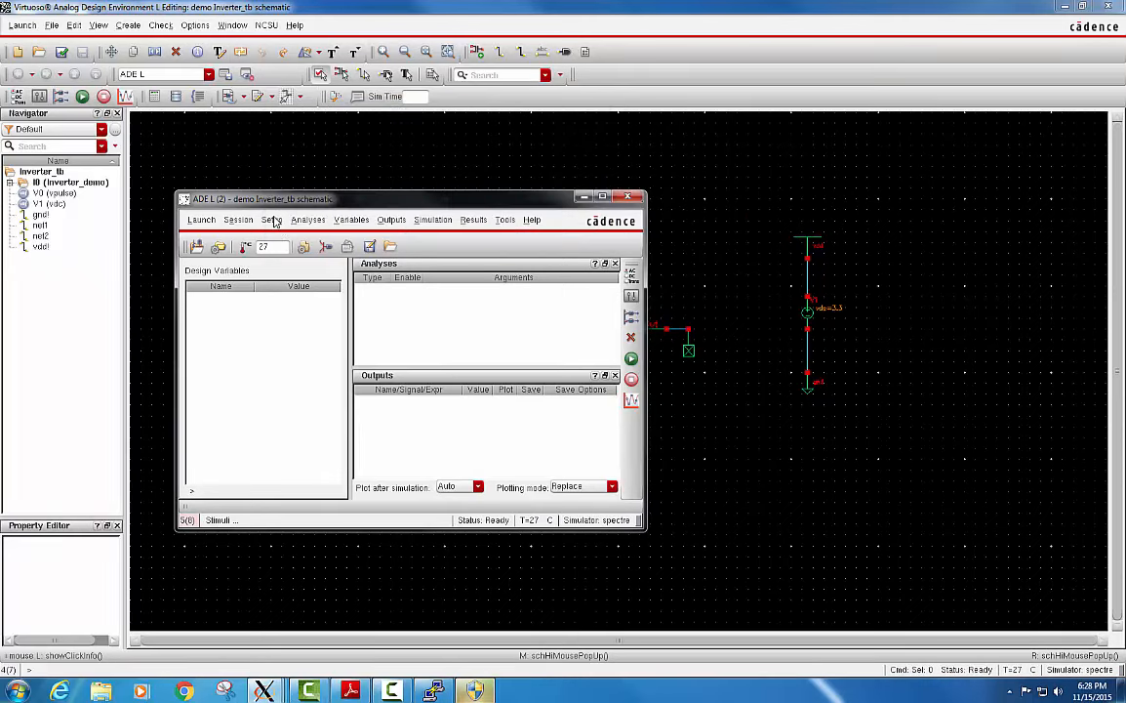
Add the model files tsmc20N.m and tsmc20P.m from the 180nm_Models folder to the model library setup.
left_click(274, 220)
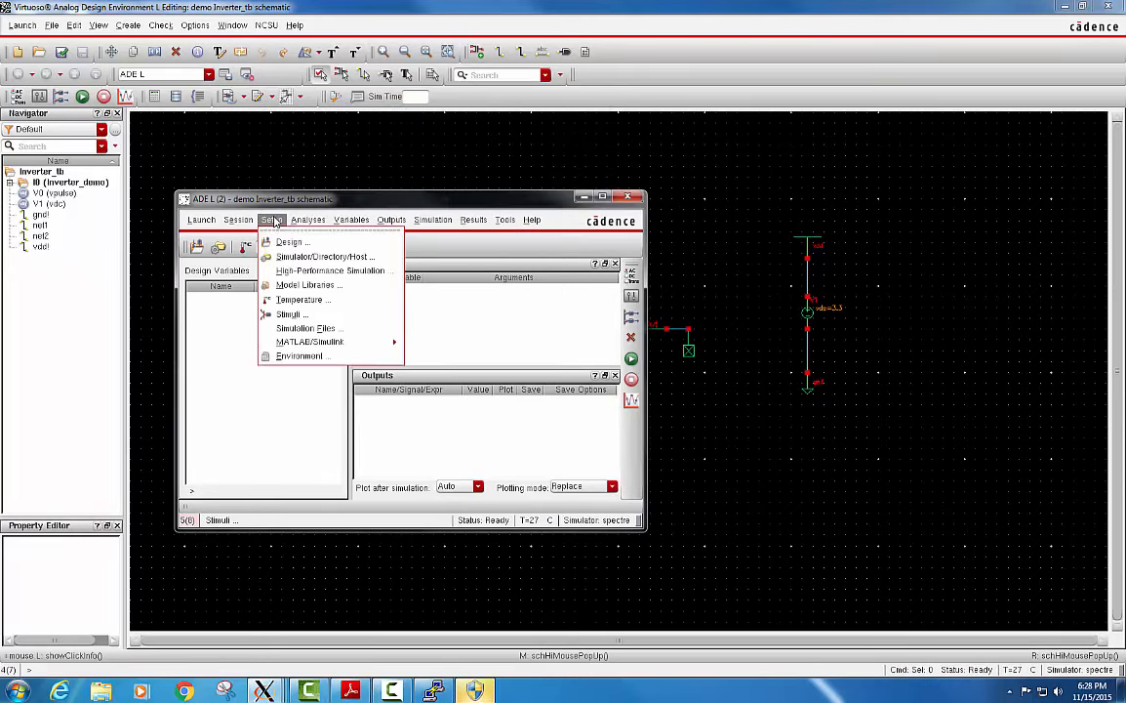
left_click(327, 285)
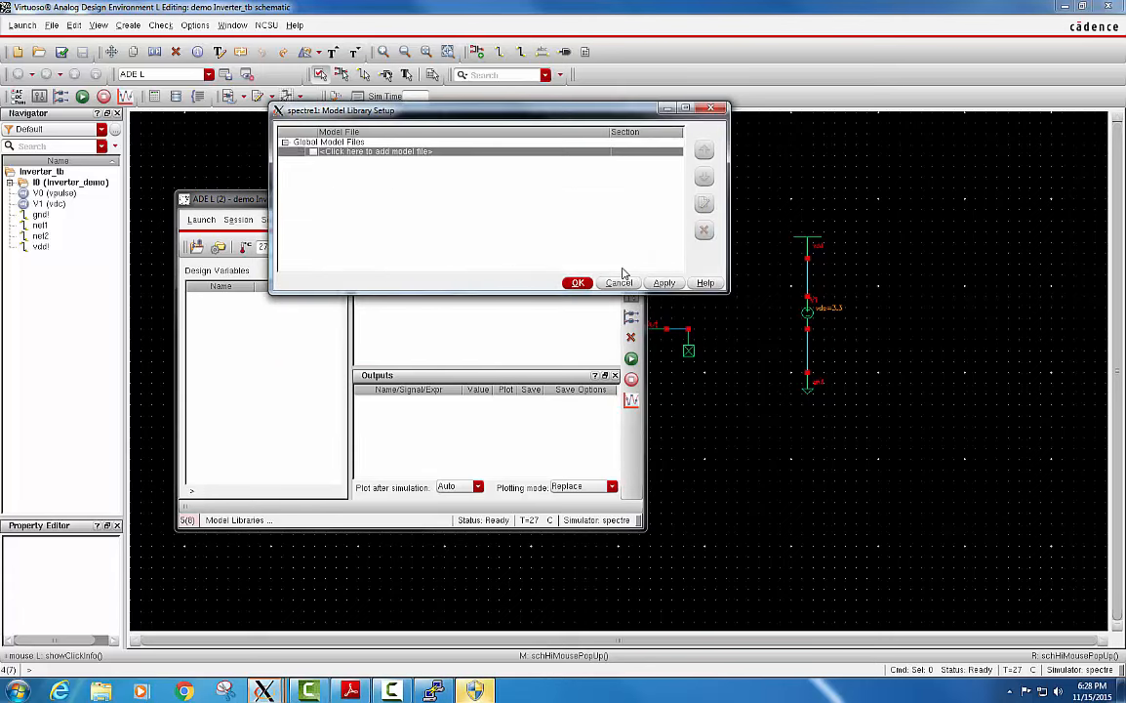
left_click(586, 153)
left_click(589, 153)
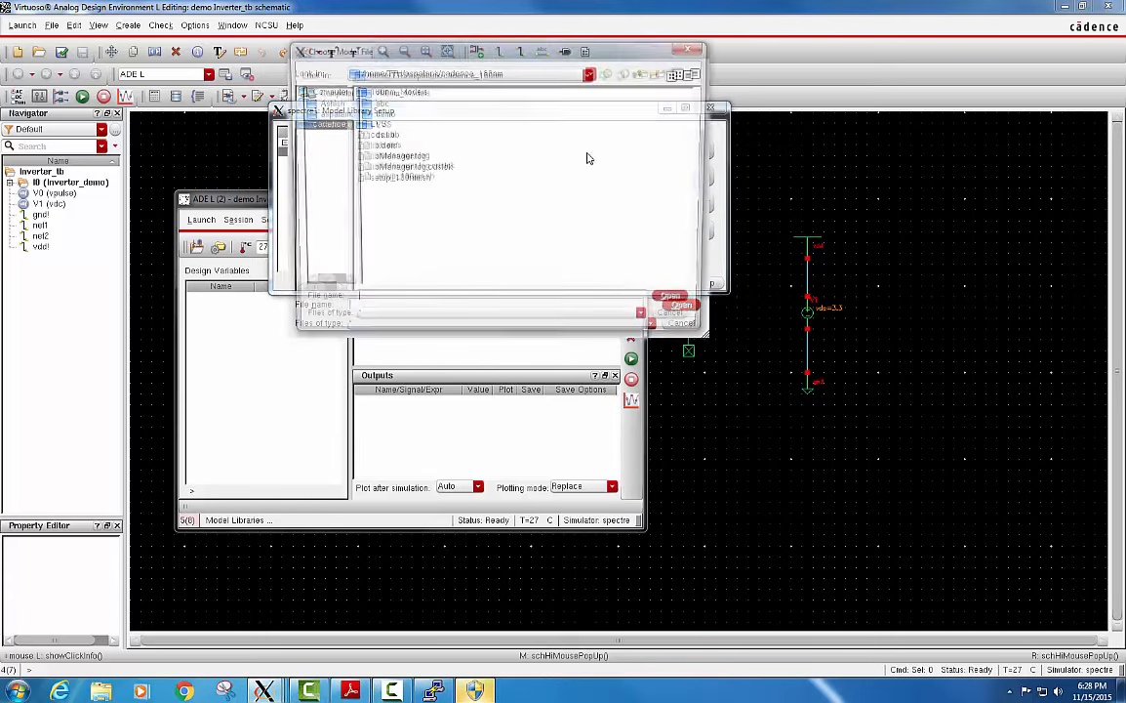
double_click(390, 92)
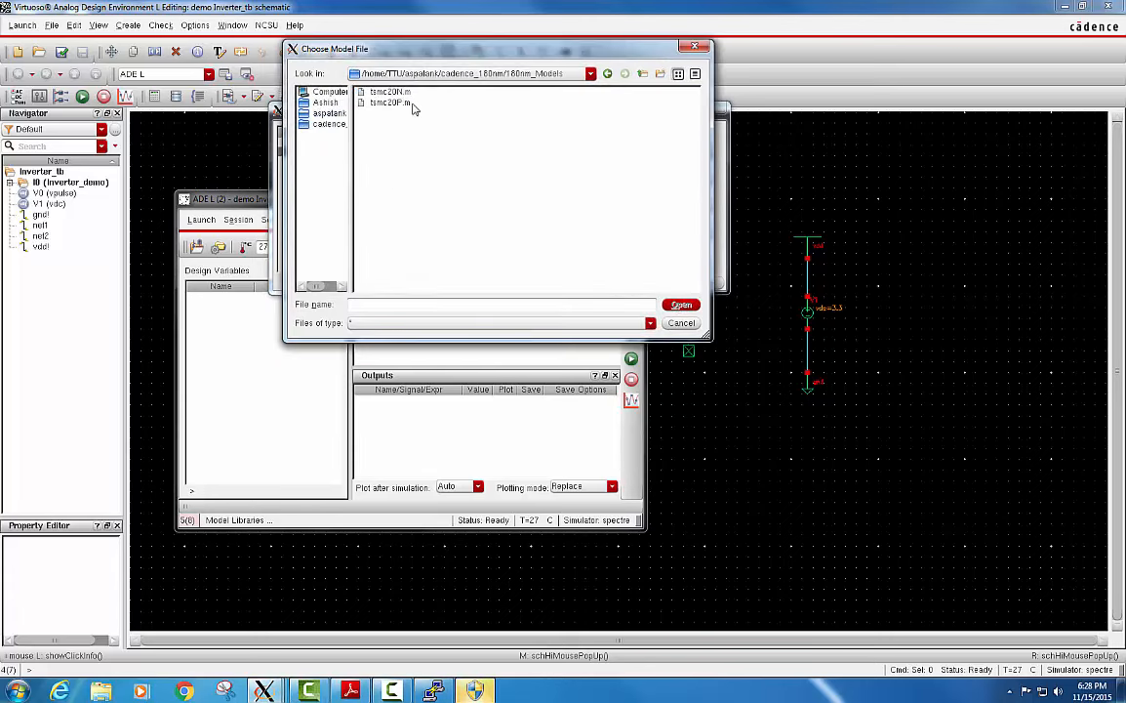
left_click_drag(383, 103, 384, 94)
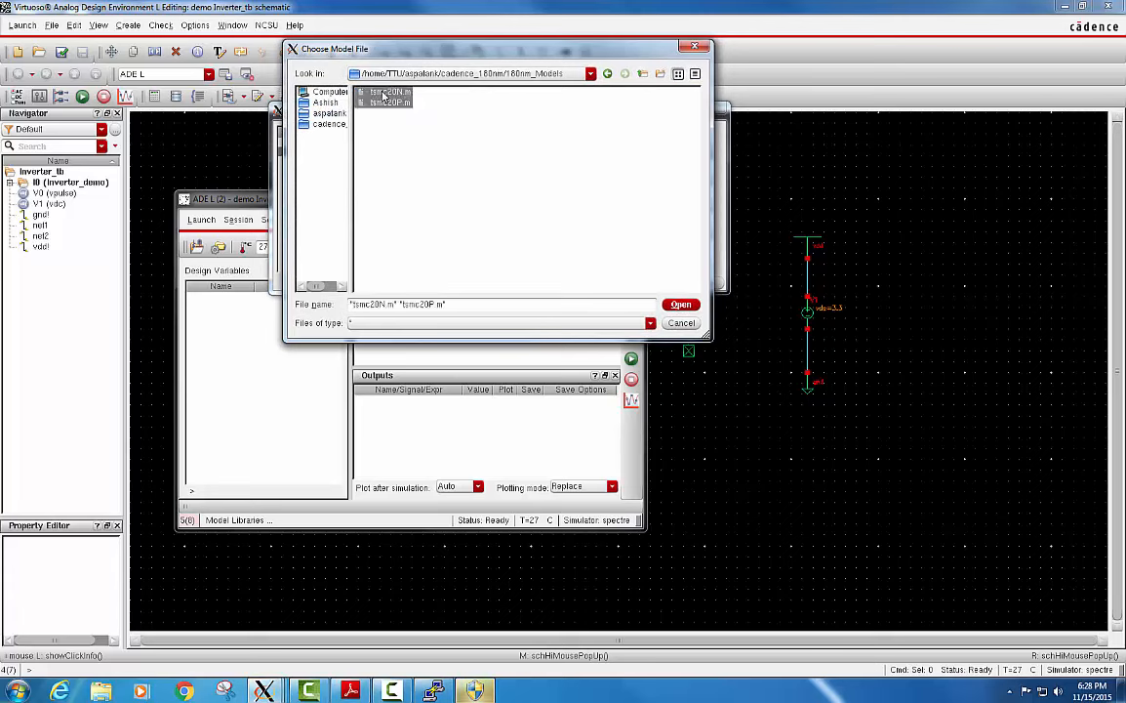
left_click(680, 305)
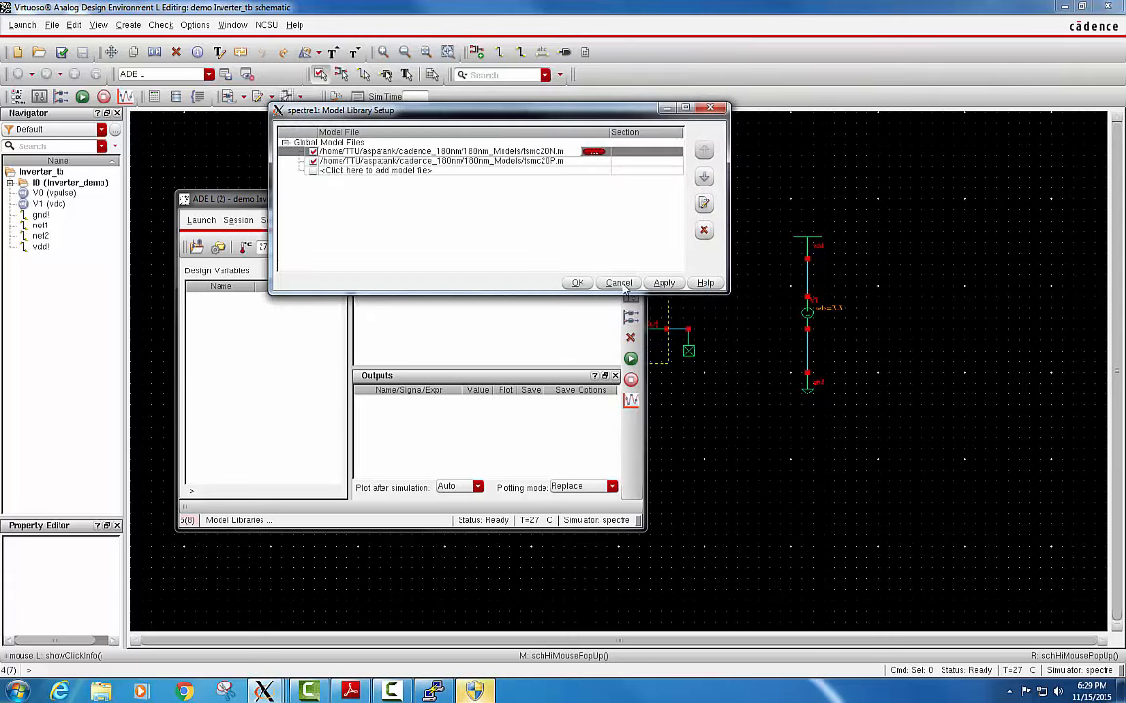
left_click(673, 287)
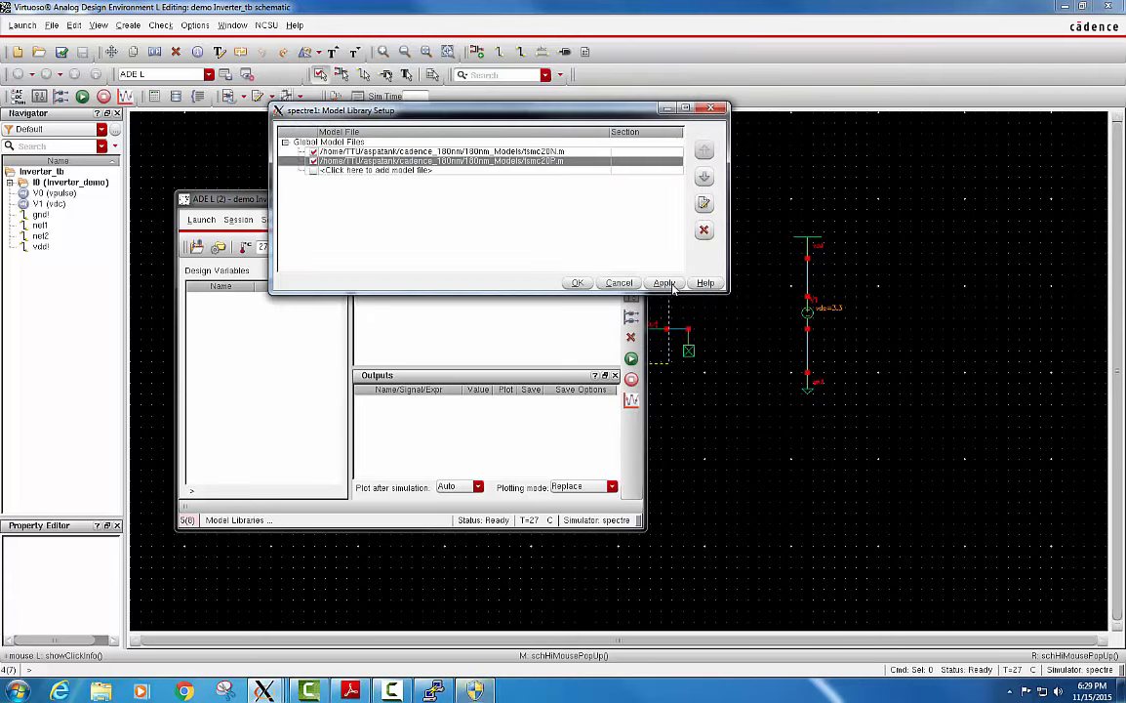
left_click(579, 283)
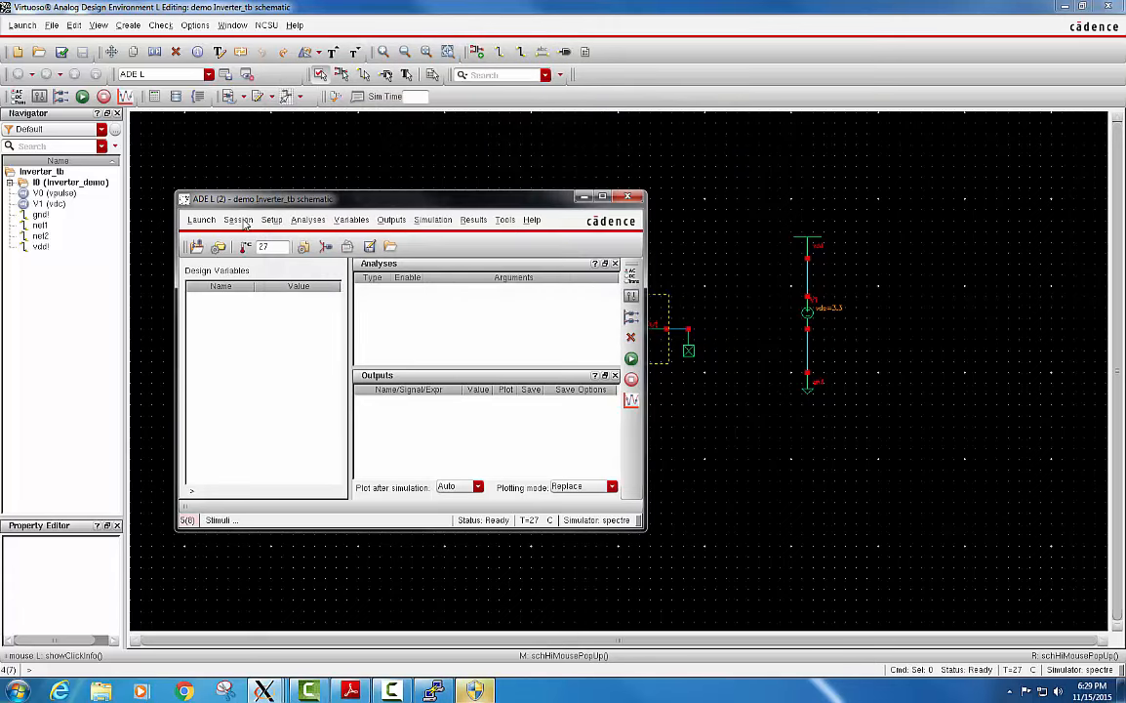
Add an enabled transient (tran) analysis with a stop time of 2000n.
left_click(301, 222)
left_click(319, 241)
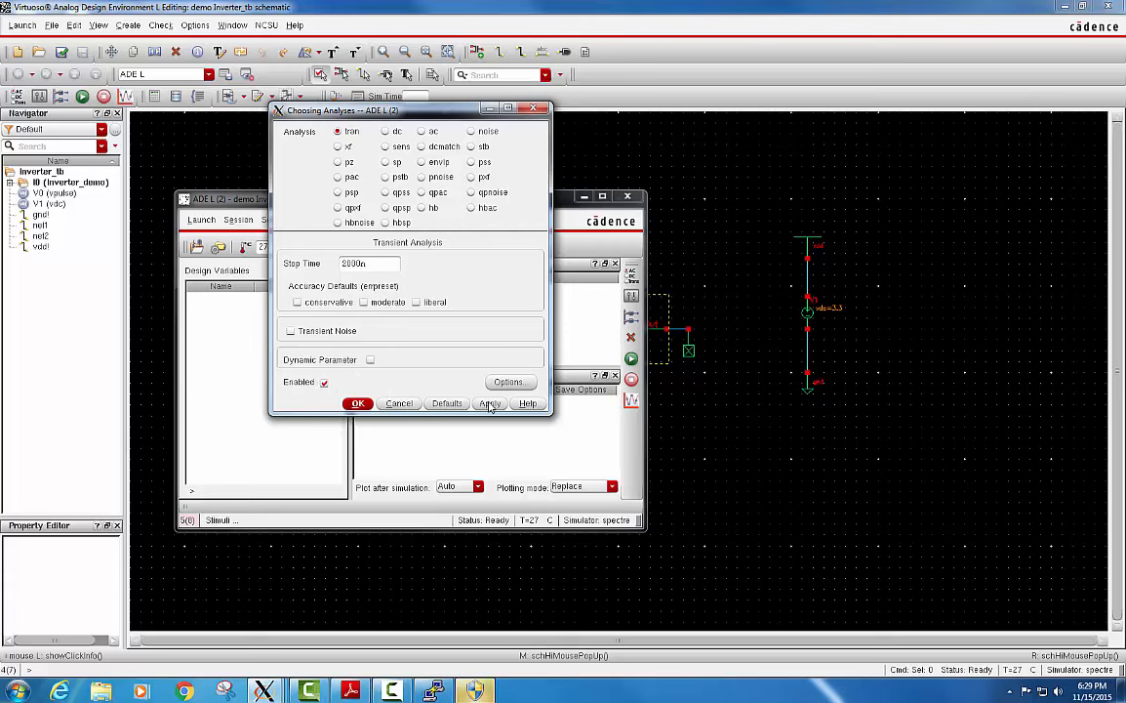
left_click(358, 404)
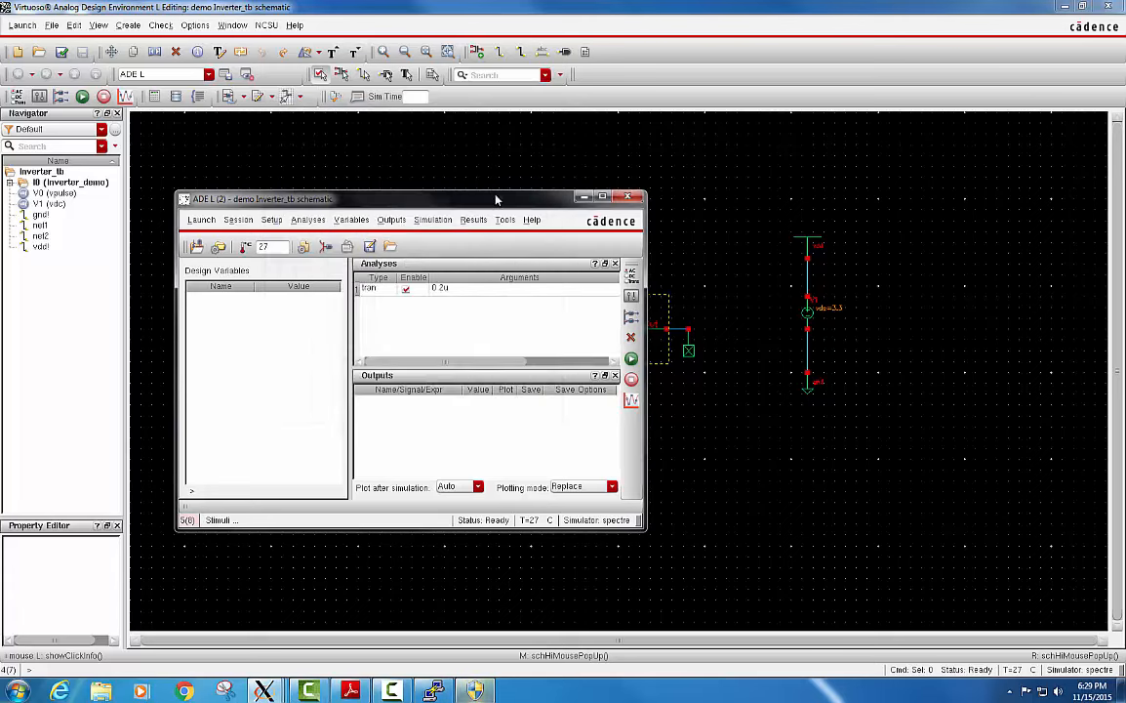
Pick the inverter's input and output wires on the schematic as outputs to plot, and return to the ADE L window.
left_click_drag(440, 200, 328, 196)
left_click(215, 208)
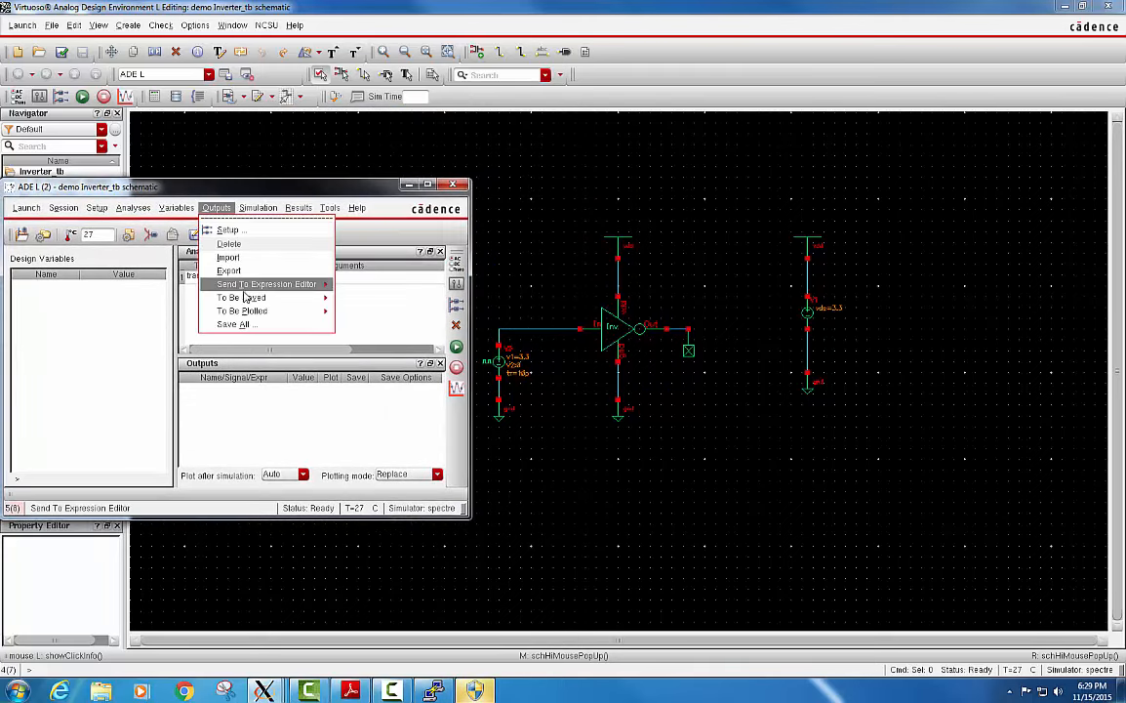
mouse_move(259, 311)
left_click(377, 321)
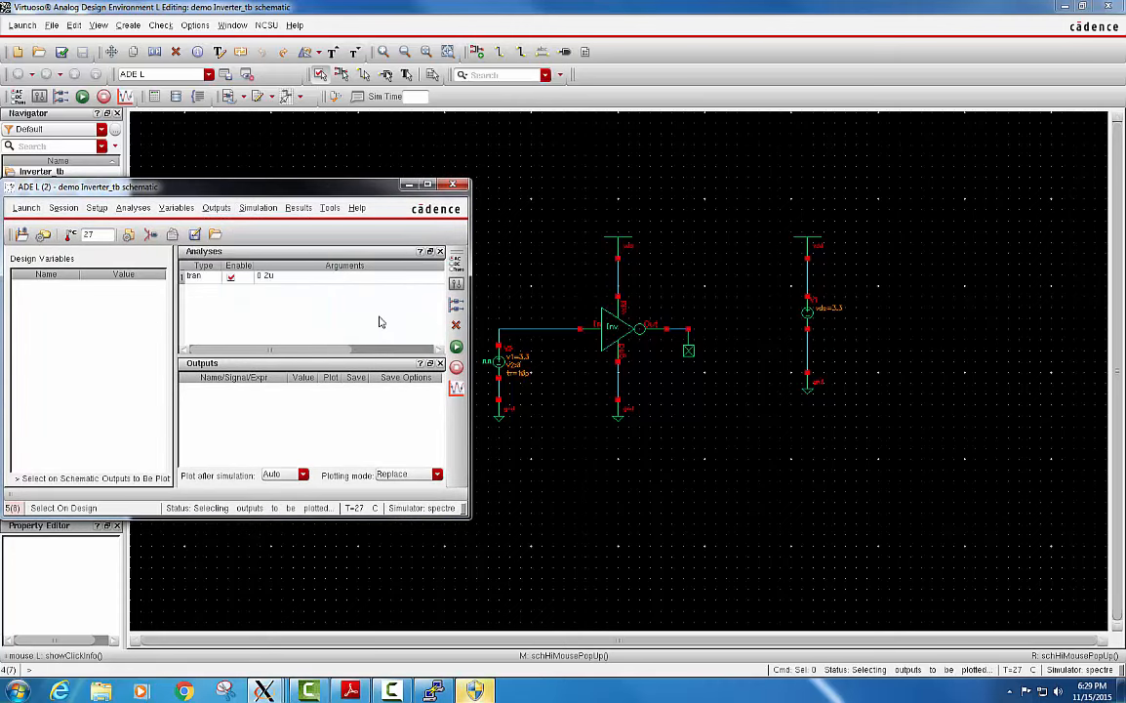
left_click(542, 331)
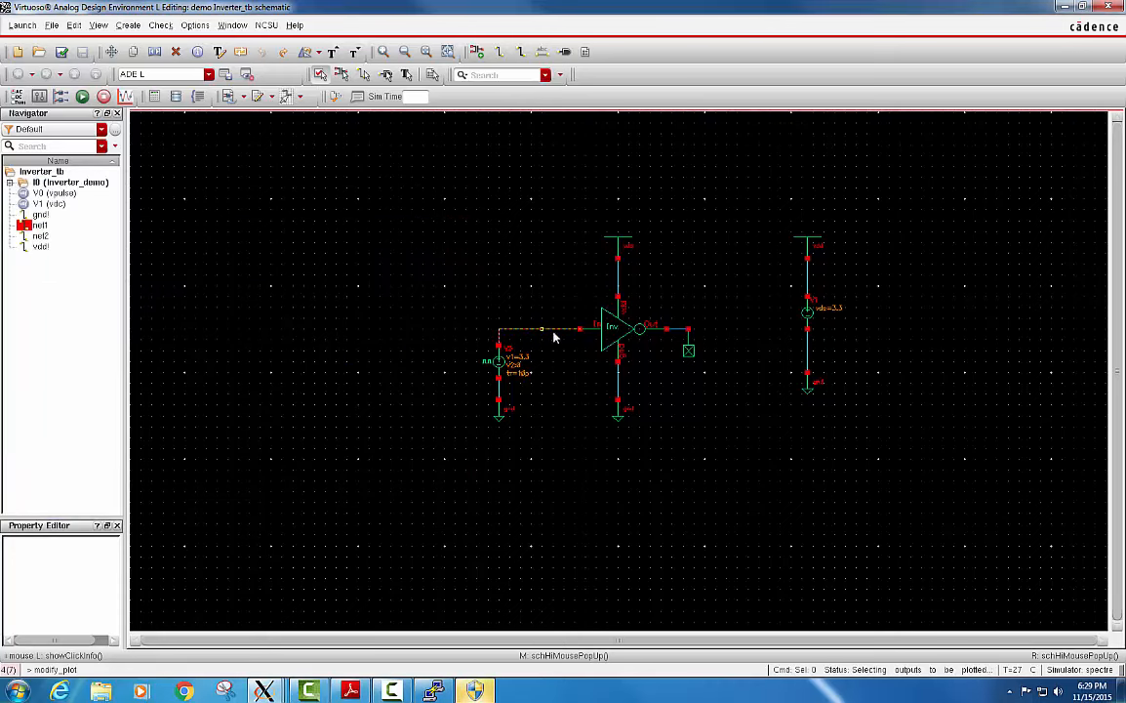
left_click(678, 332)
mouse_move(433, 691)
left_click(660, 625)
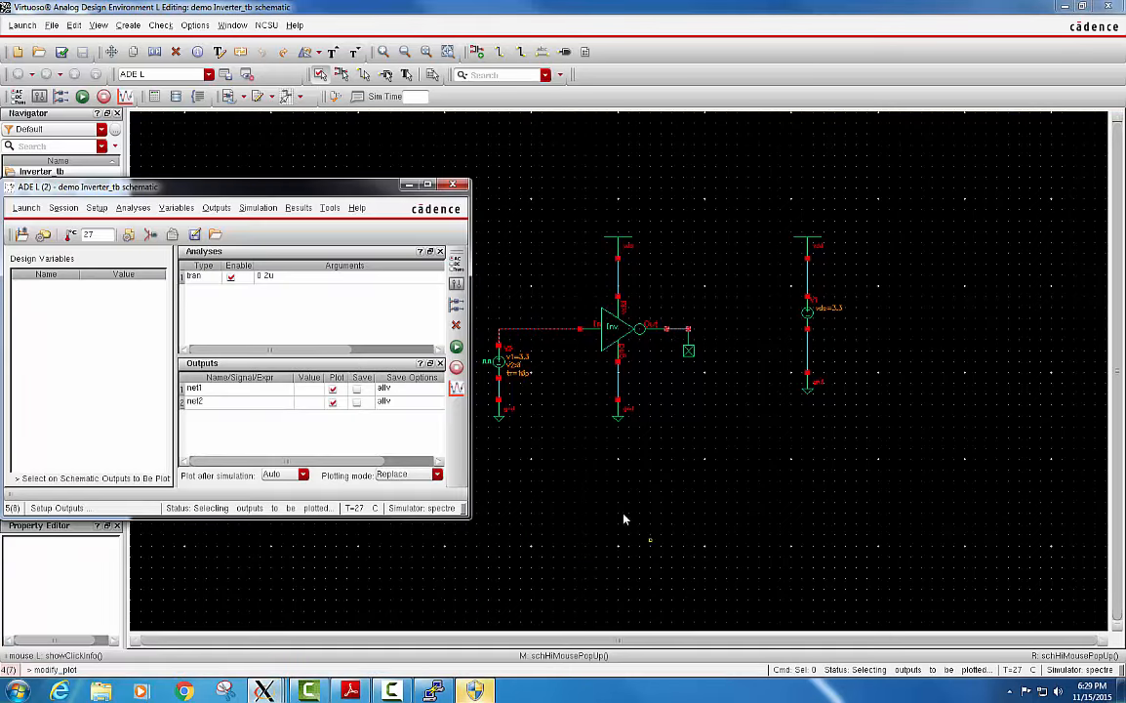
Netlist and run the transient simulation, minimize the waveform window and bring up the spectre output log.
left_click(457, 348)
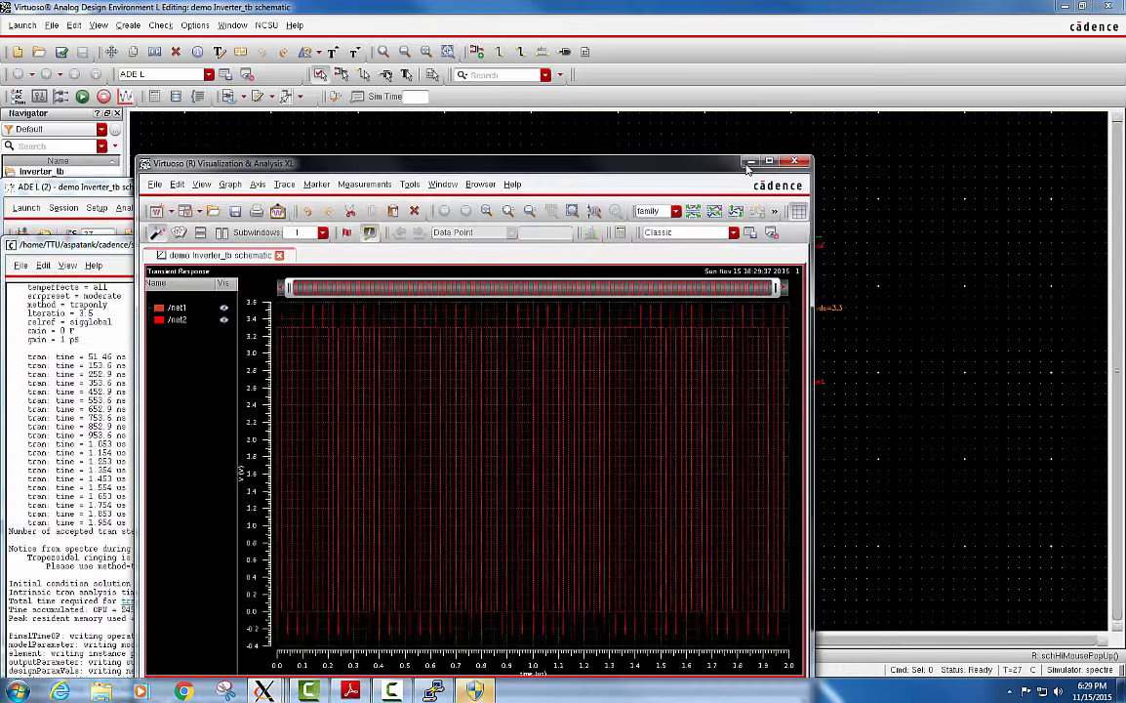
left_click(749, 164)
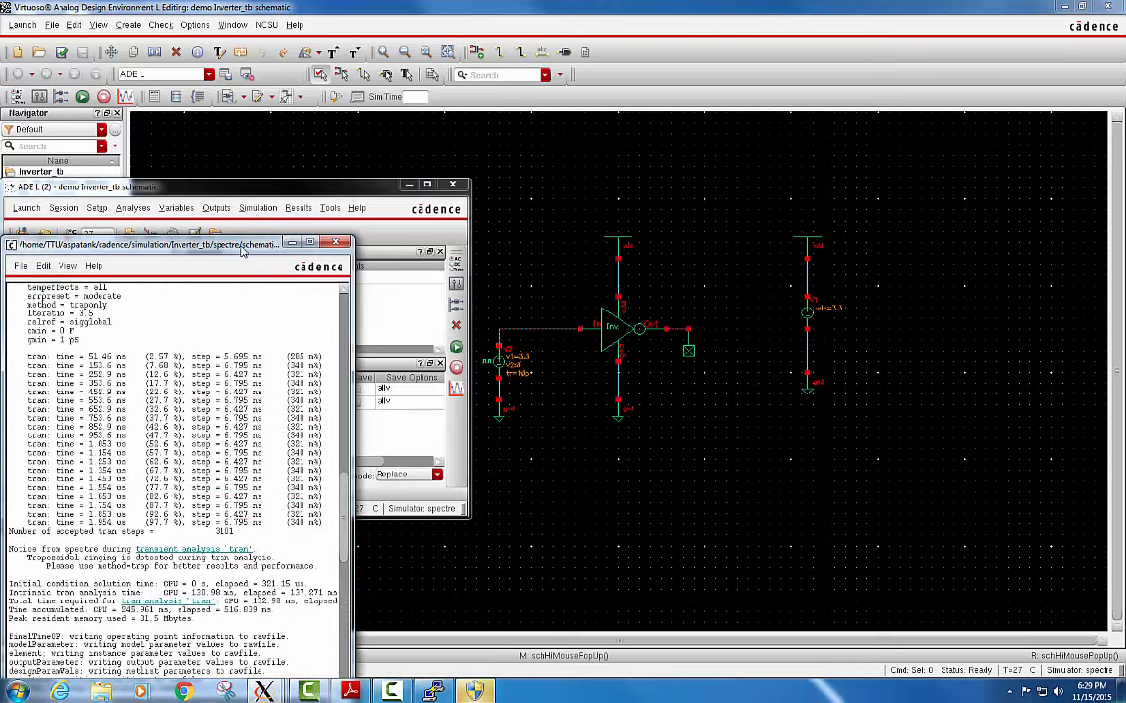
left_click_drag(259, 244, 420, 175)
left_click(452, 174)
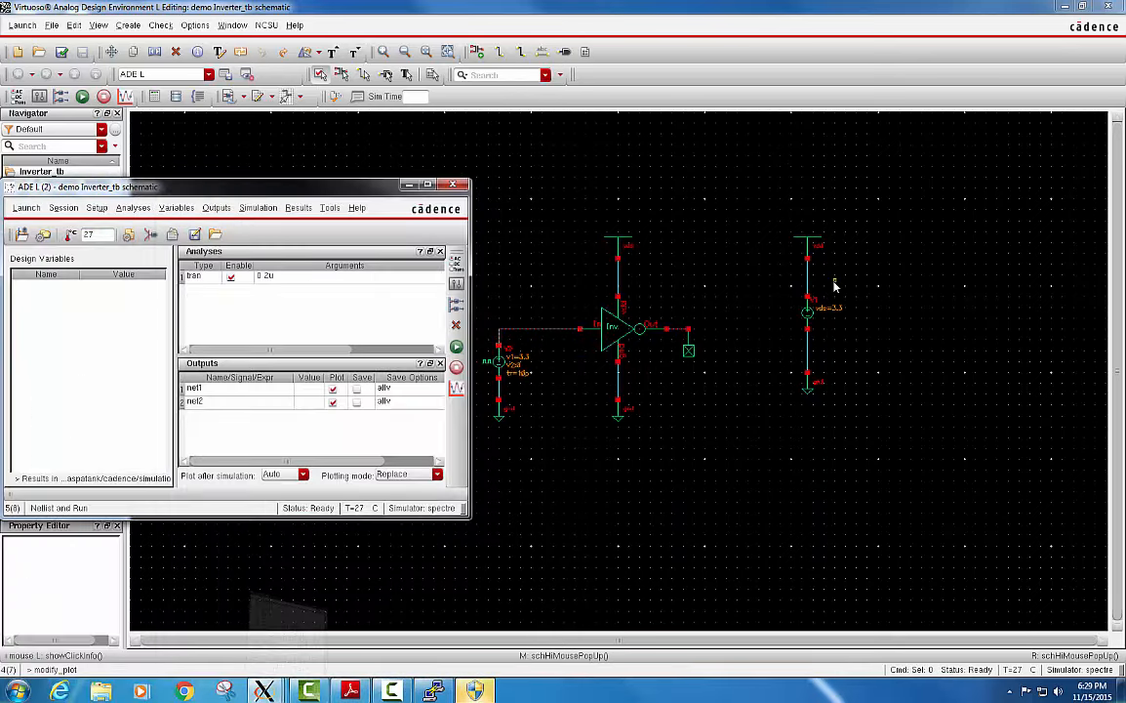
left_click(739, 609)
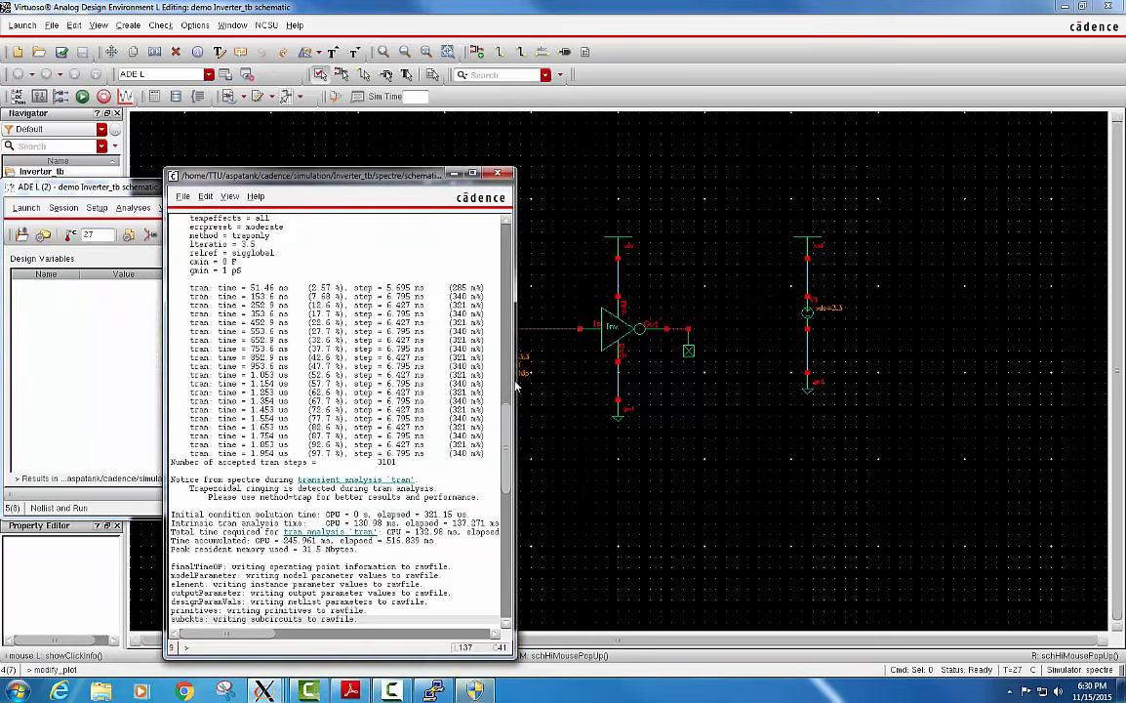
Minimize the spectre output log, examine the net1 and net2 transient waveforms in the waveform window, and close that window.
left_click_drag(520, 395, 505, 299)
left_click(455, 175)
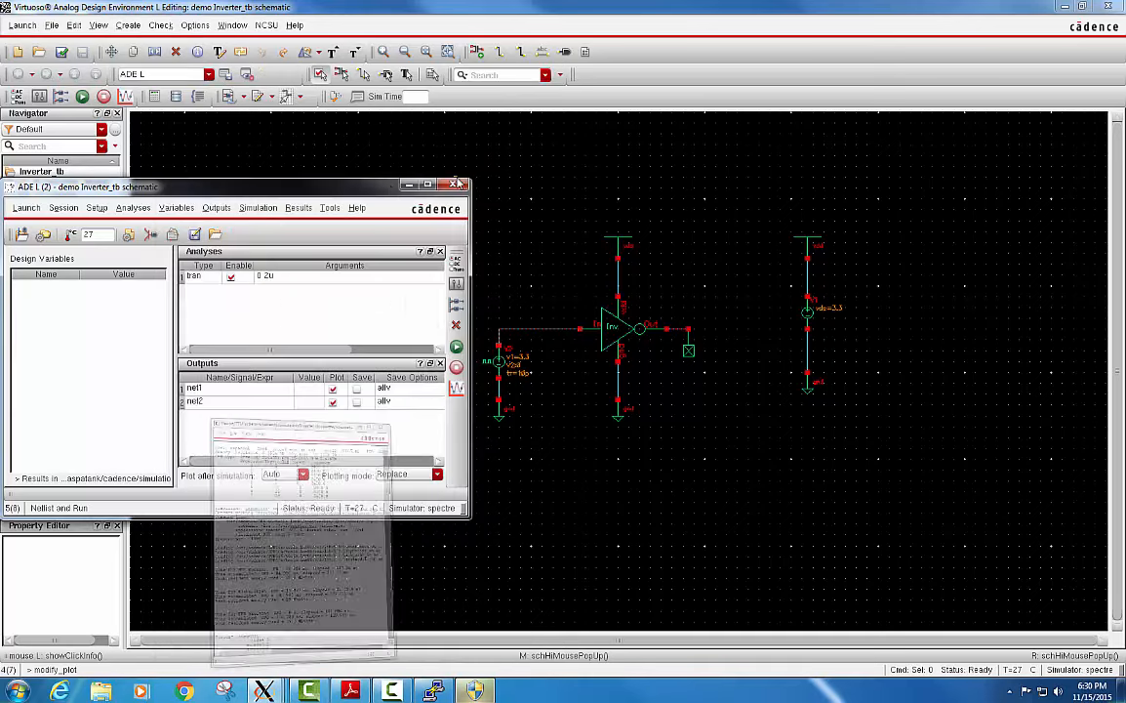
left_click(258, 686)
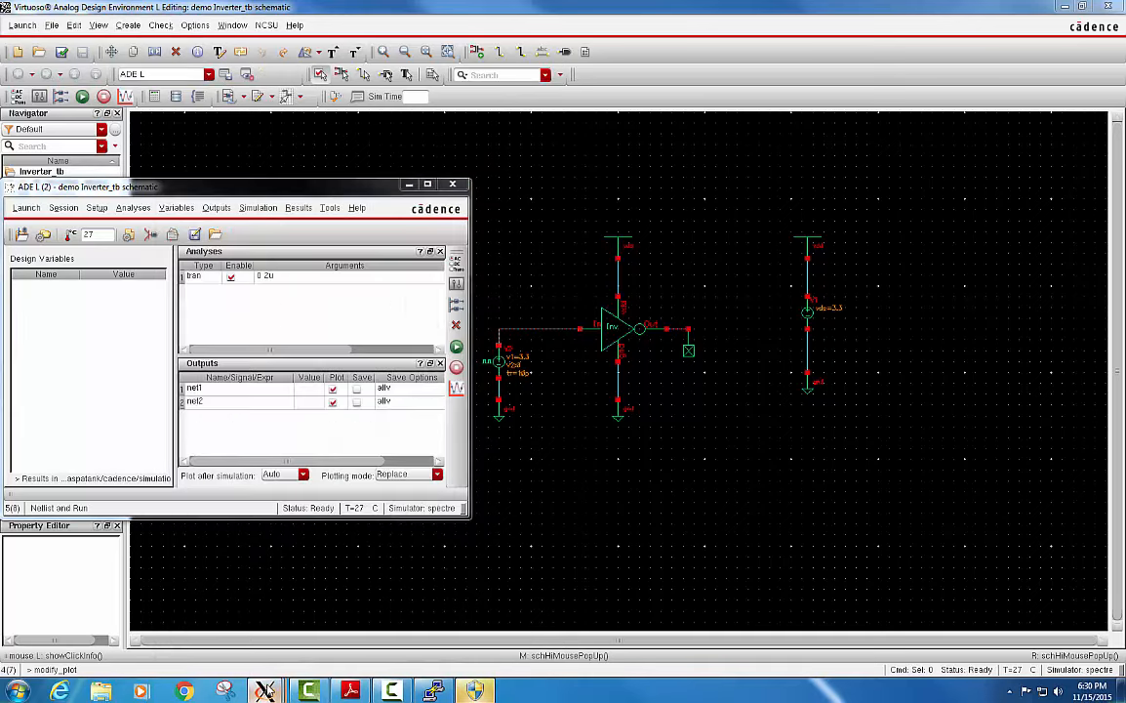
left_click(947, 610)
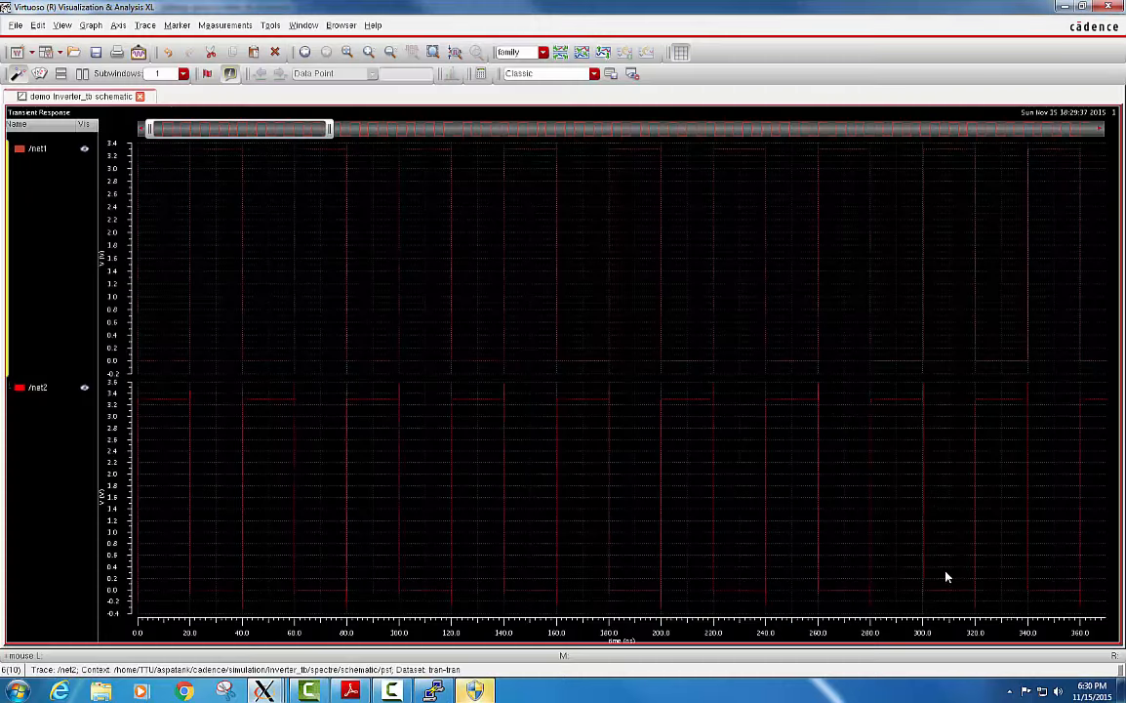
mouse_move(249, 420)
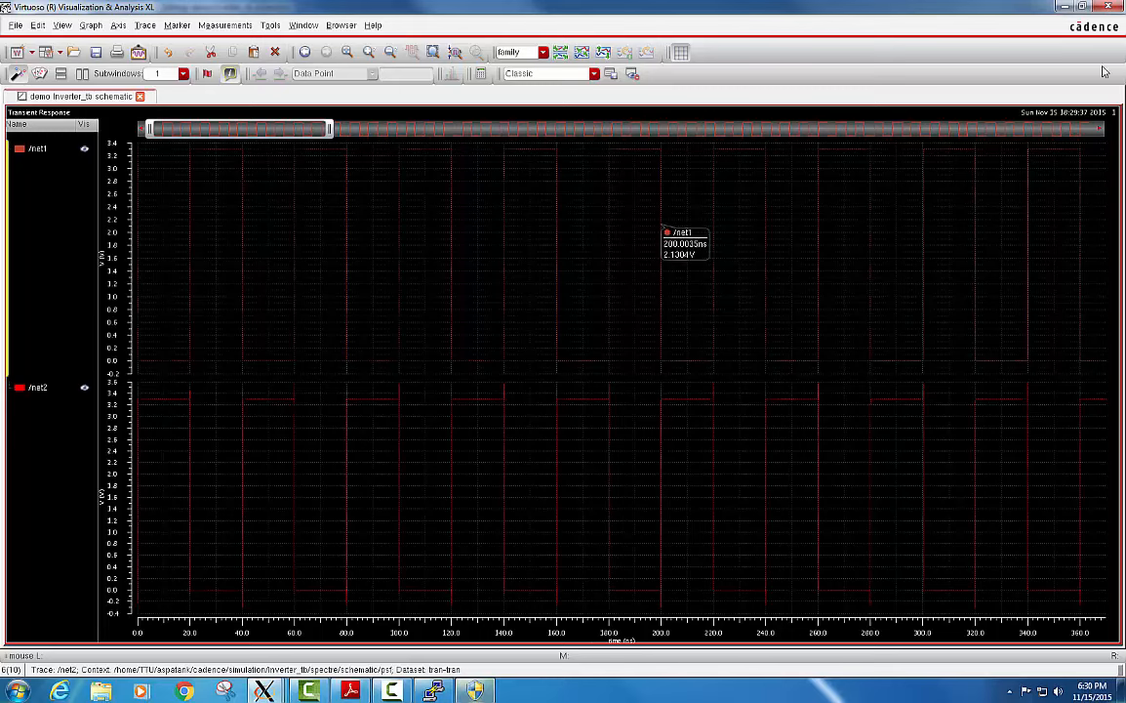
left_click(1109, 7)
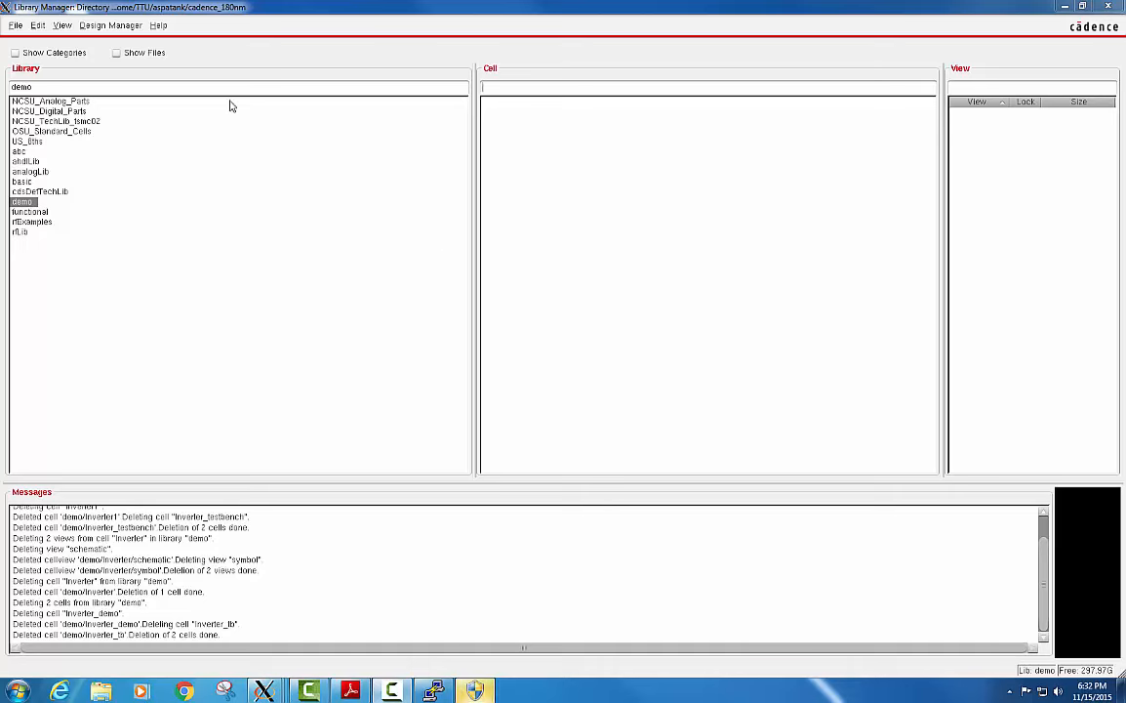
Create a new schematic cellview named Inverter in the demo library and maximize its editor window.
left_click(15, 26)
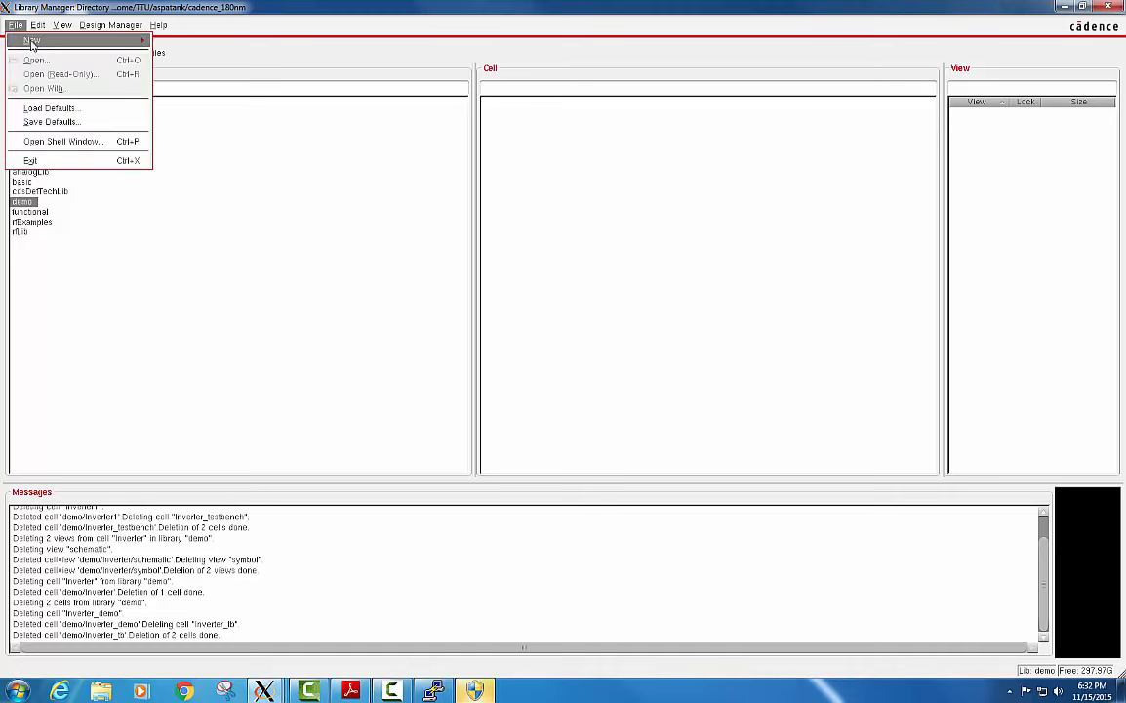
mouse_move(96, 41)
left_click(184, 55)
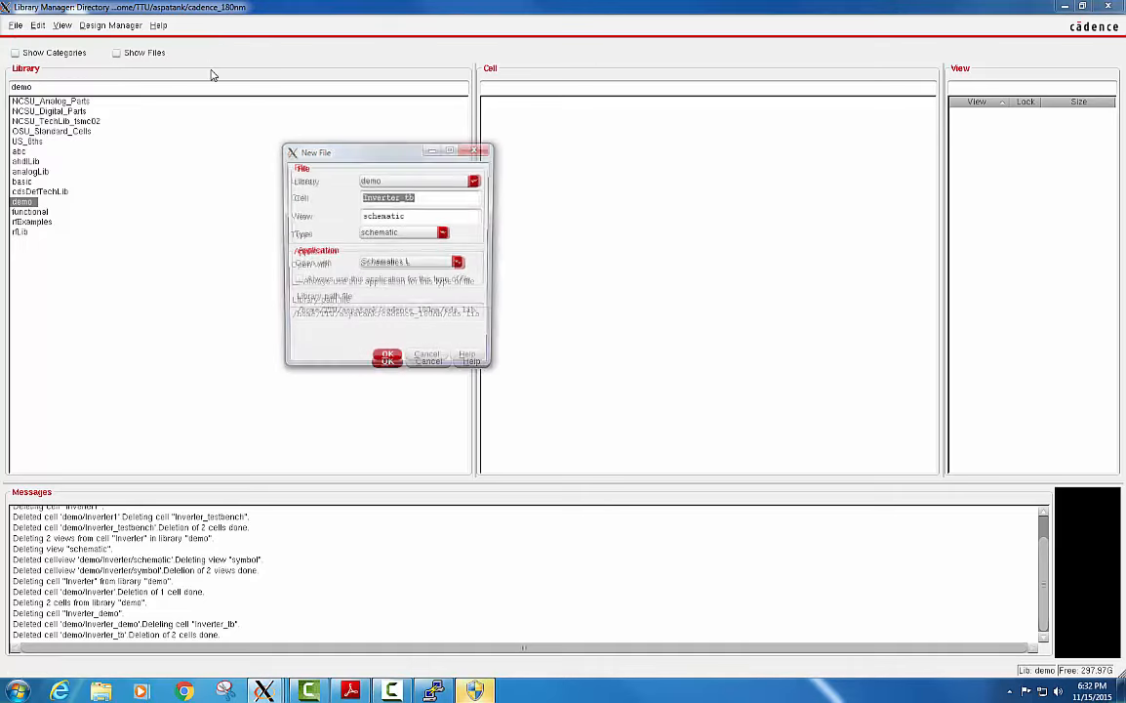
left_click(422, 199)
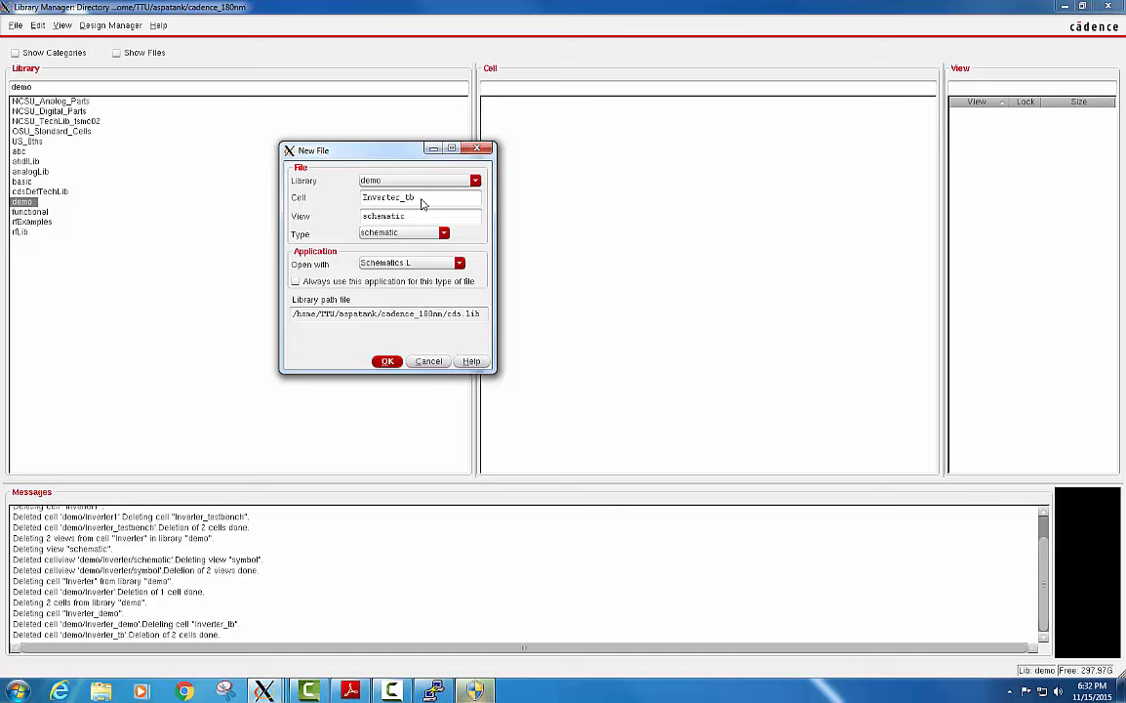
type("r")
left_click(387, 361)
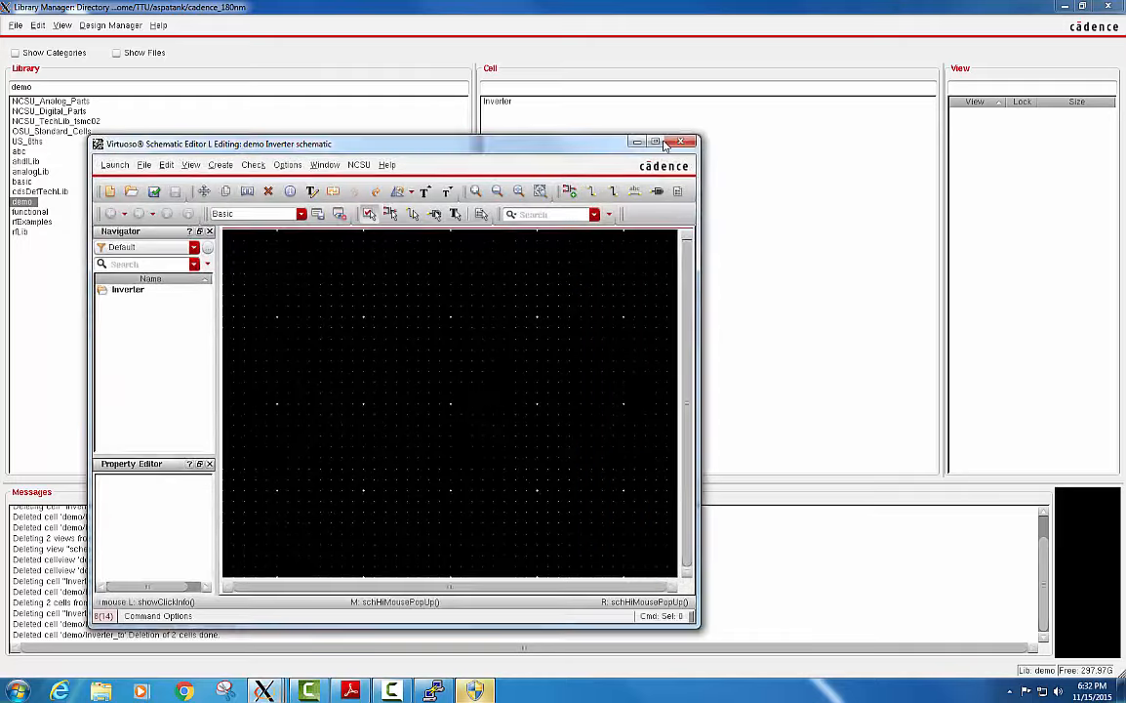
left_click(659, 142)
Place a pmos4 transistor from the P_Transistors category of NCSU_Analog_Parts in the upper part of the schematic.
key("i")
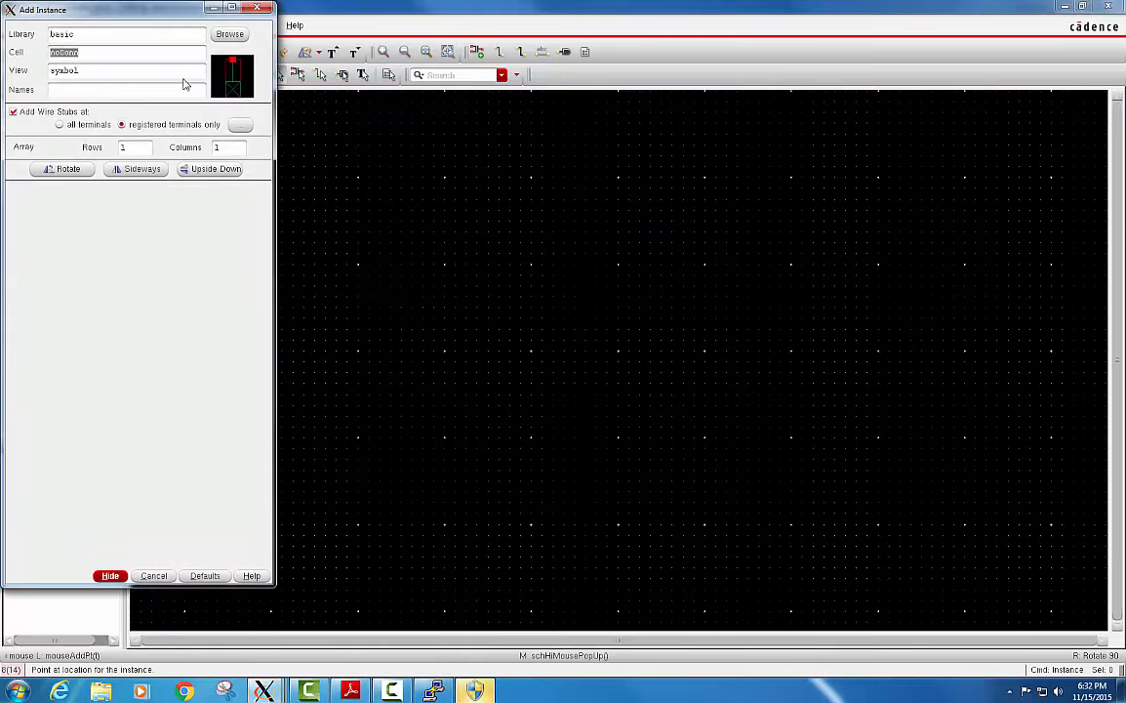
left_click(214, 9)
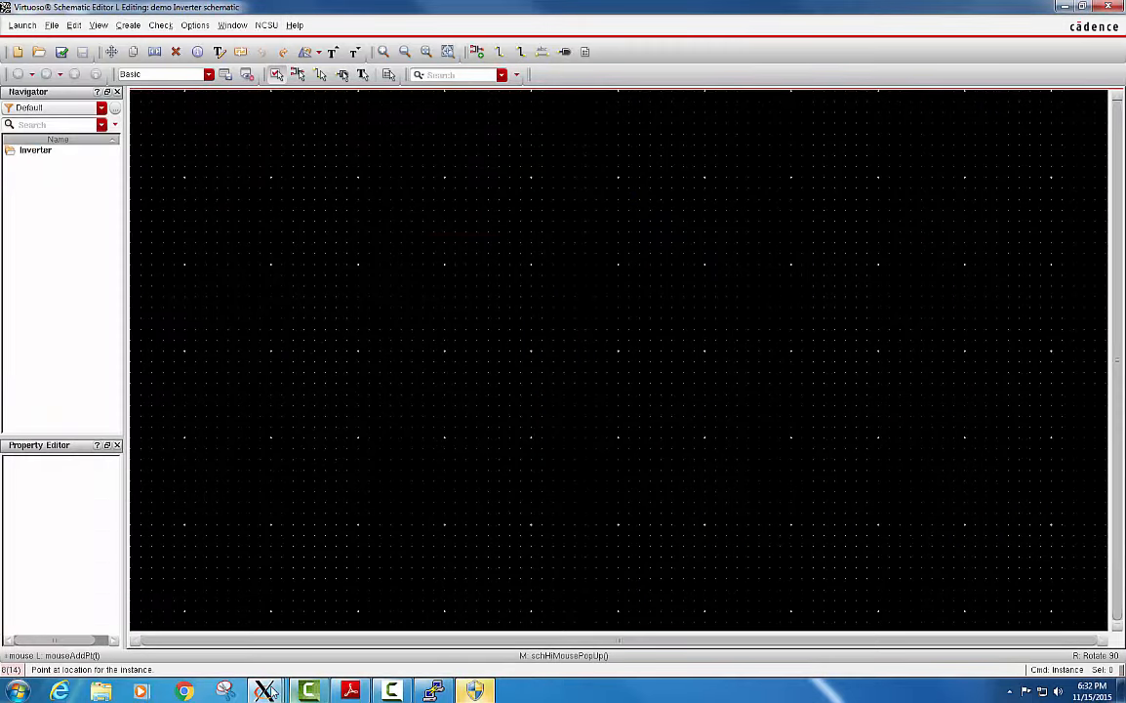
mouse_move(264, 691)
left_click(337, 622)
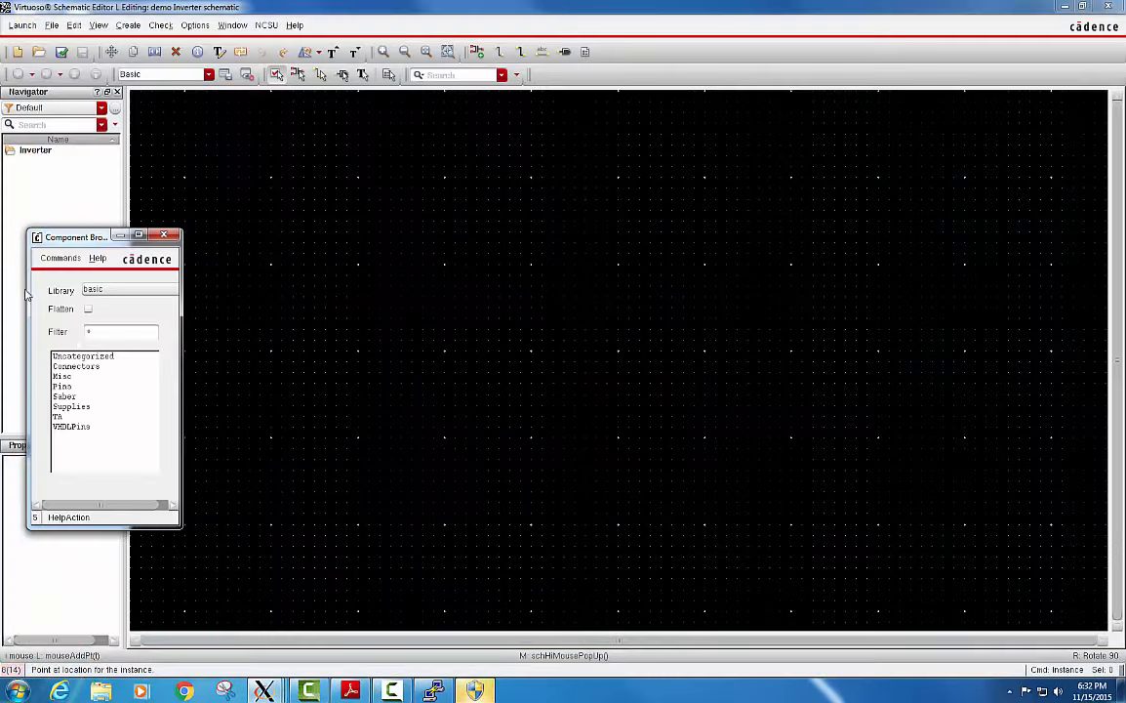
left_click(102, 291)
left_click(107, 300)
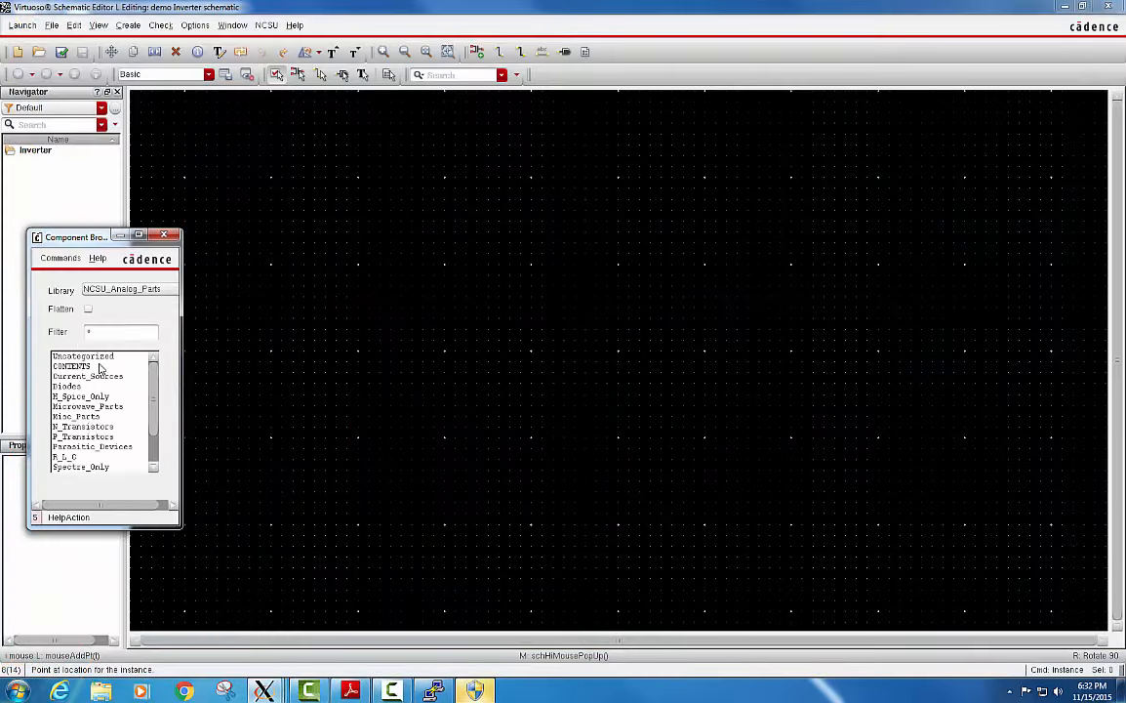
left_click(90, 437)
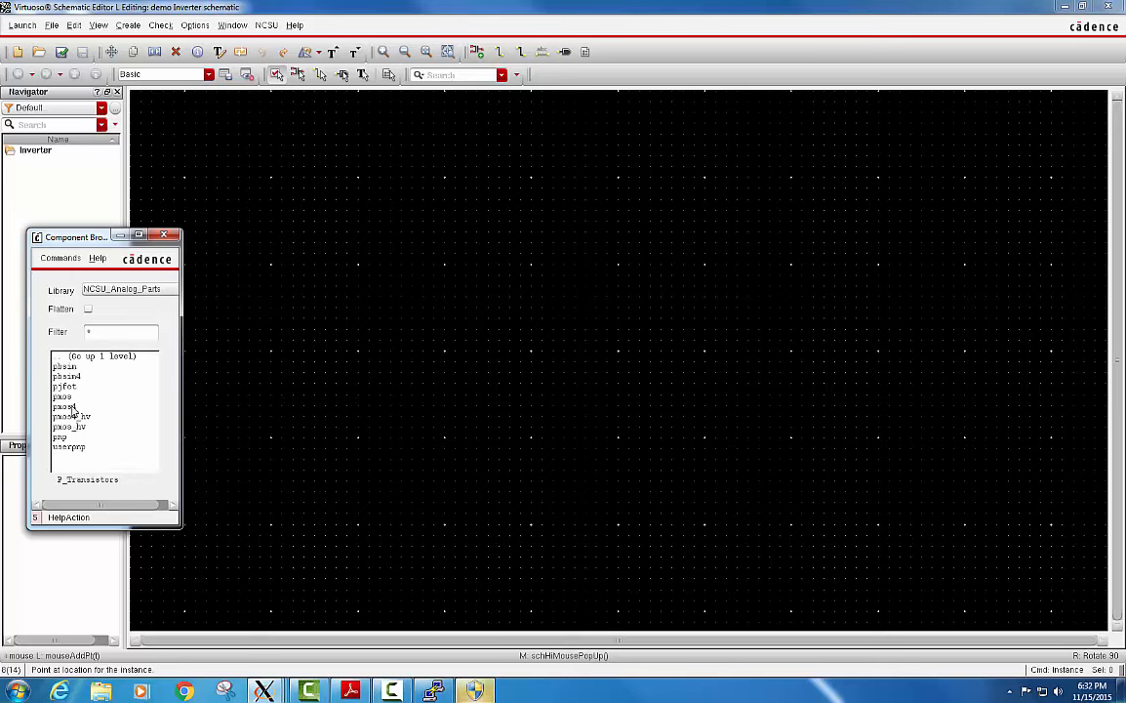
left_click(72, 414)
left_click(615, 232)
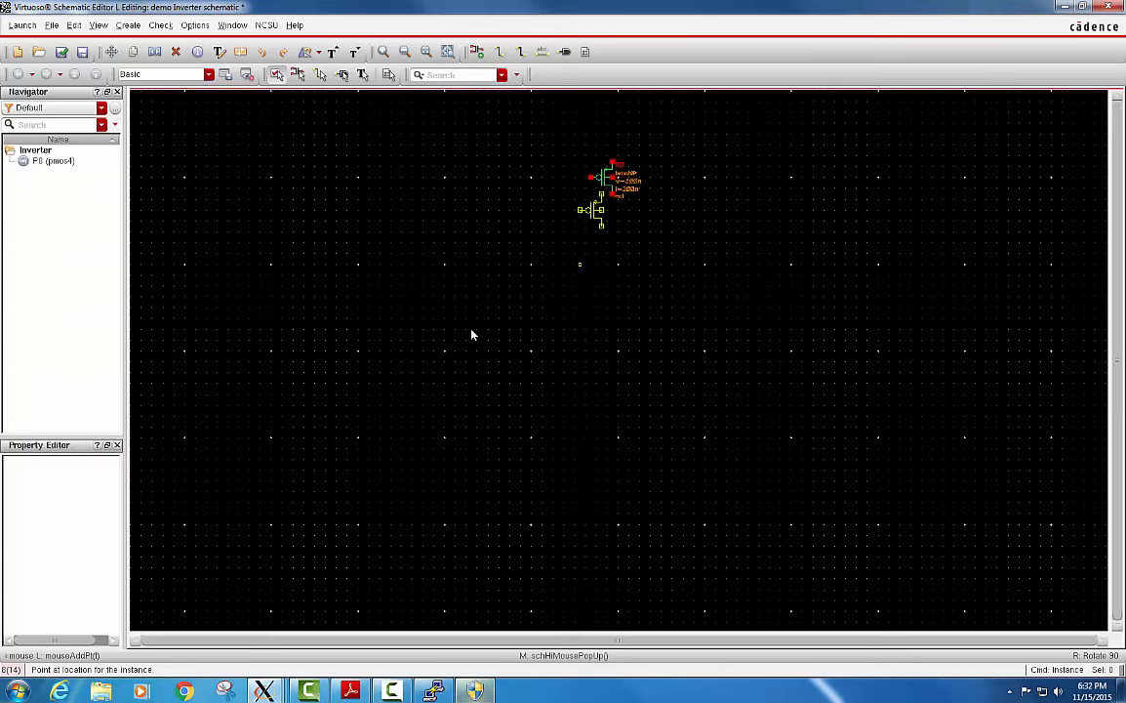
Place an nmos4 transistor from the N_Transistors category directly below the PMOS transistor.
mouse_move(309, 692)
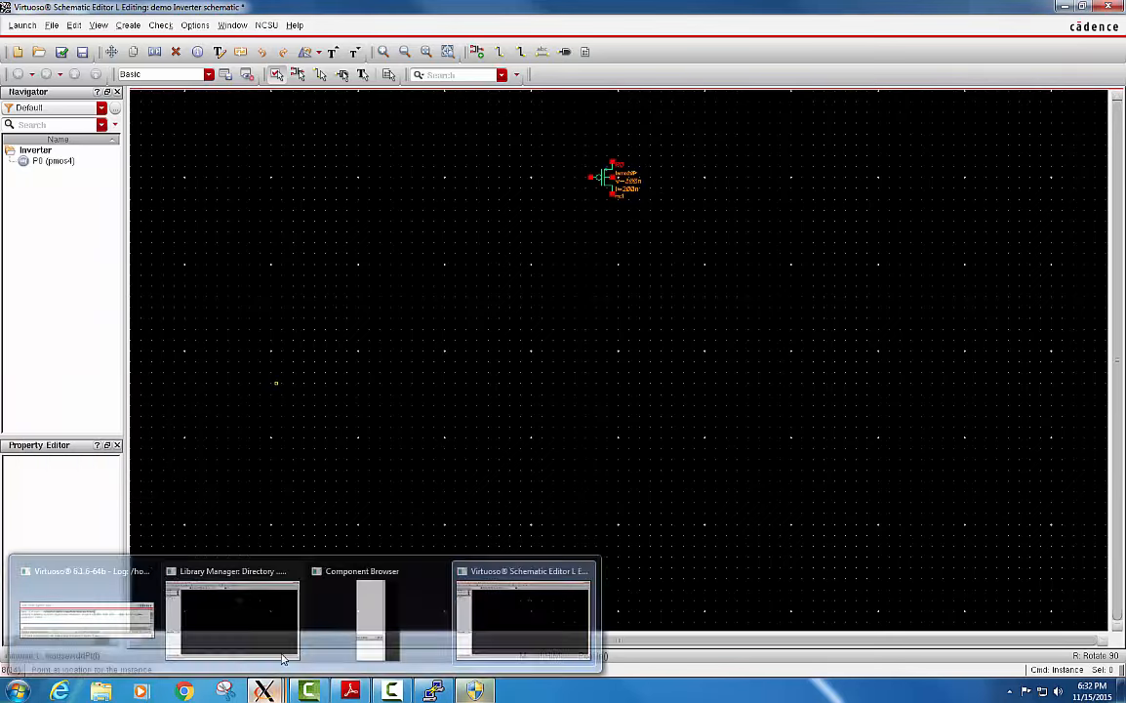
left_click(341, 608)
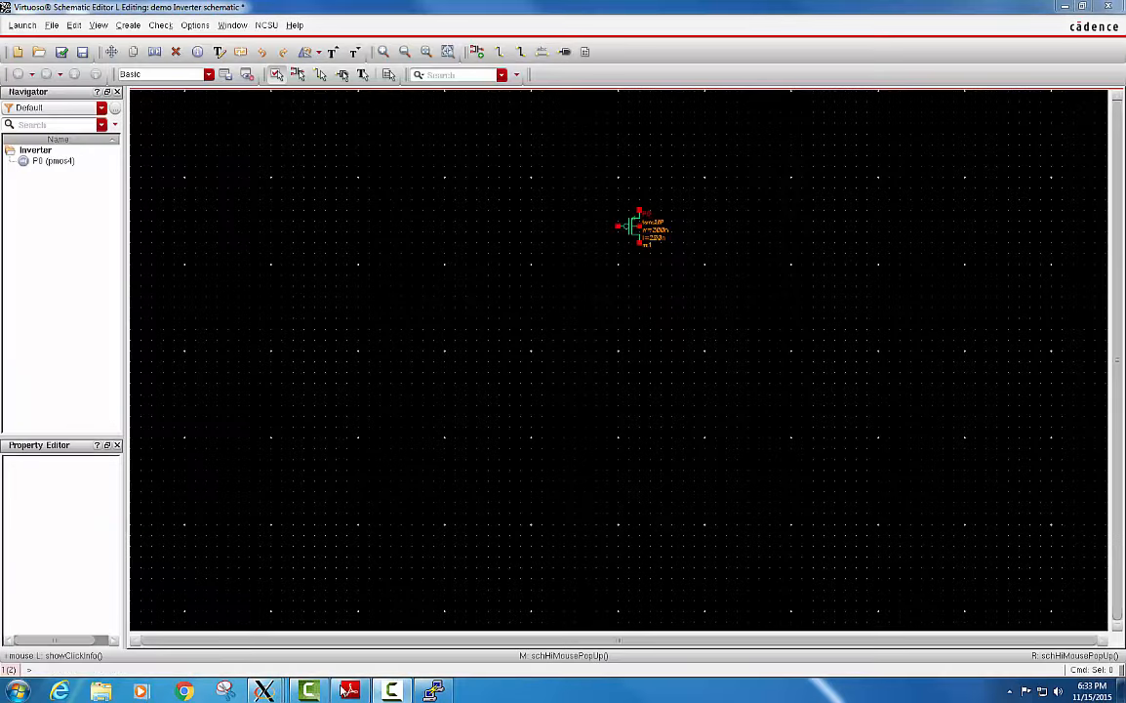
mouse_move(309, 692)
left_click(522, 618)
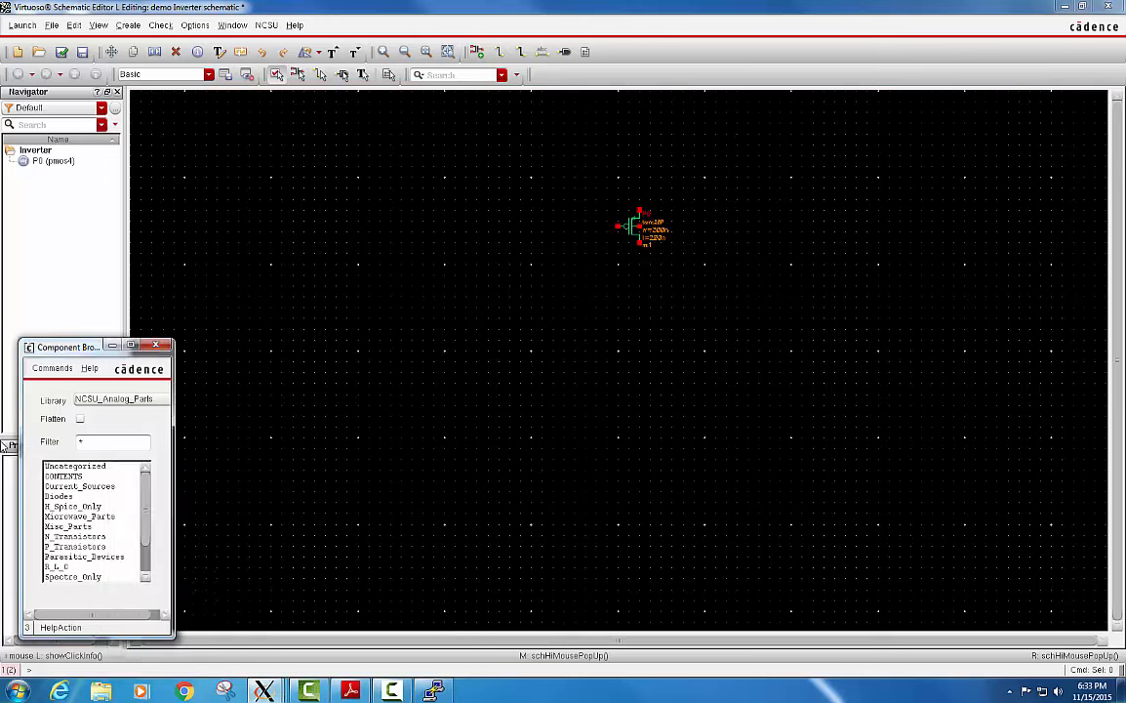
left_click(74, 493)
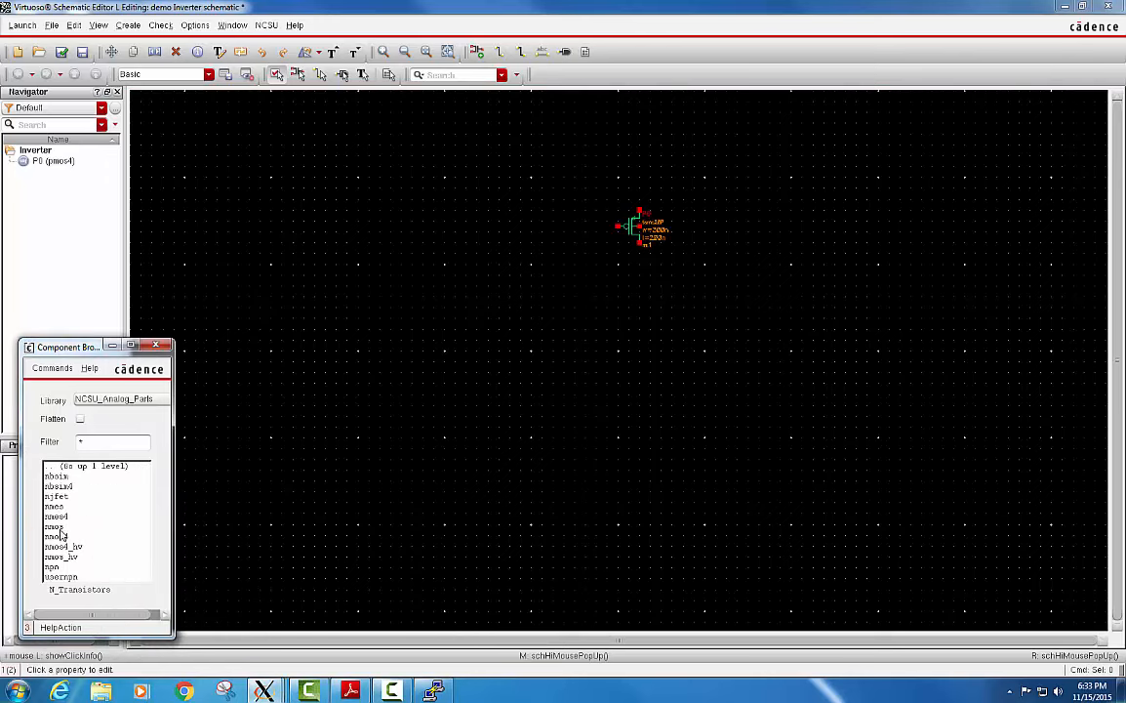
left_click(78, 536)
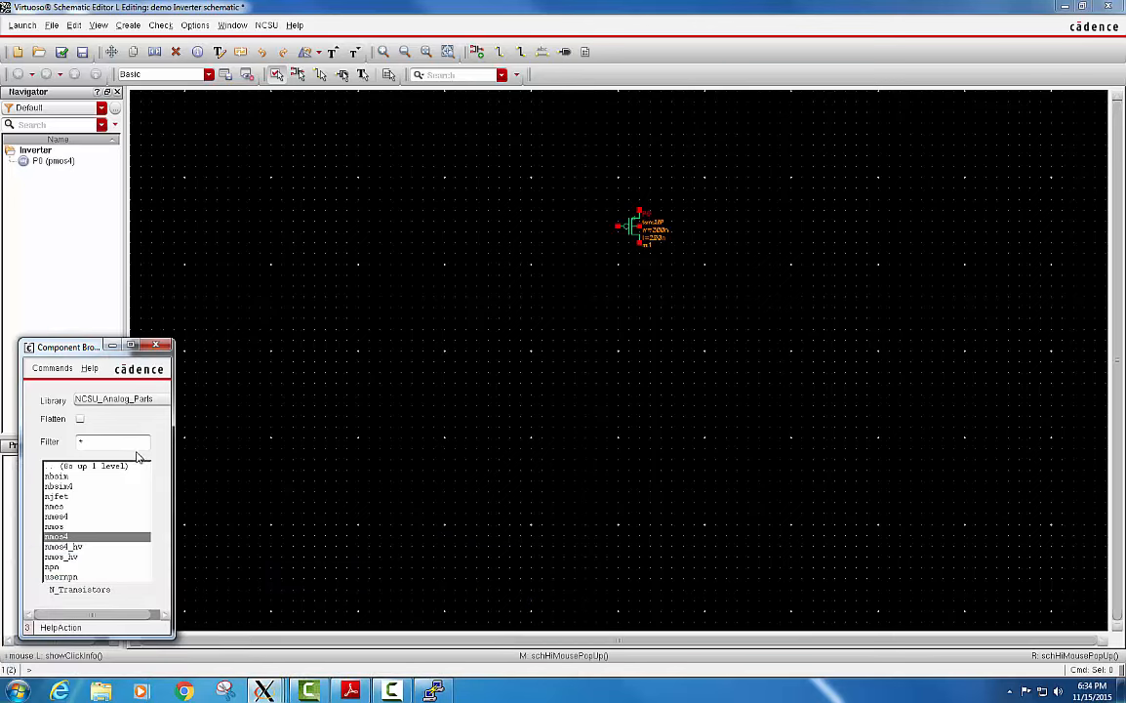
left_click(110, 345)
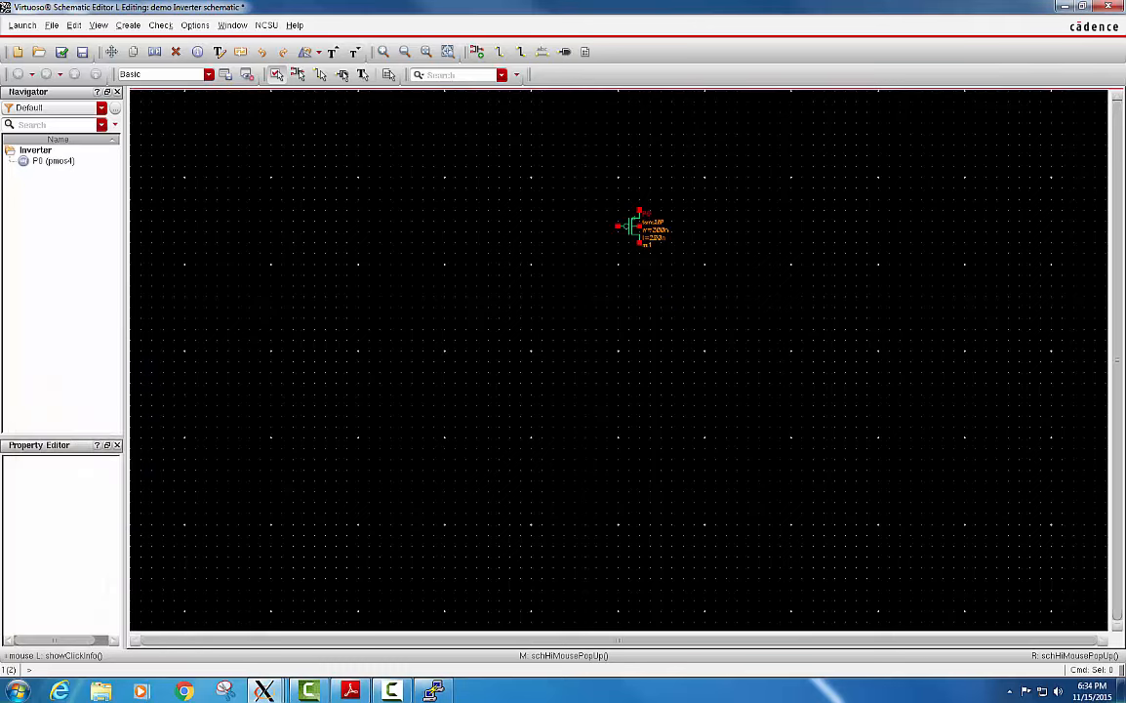
left_click(621, 358)
key("Escape")
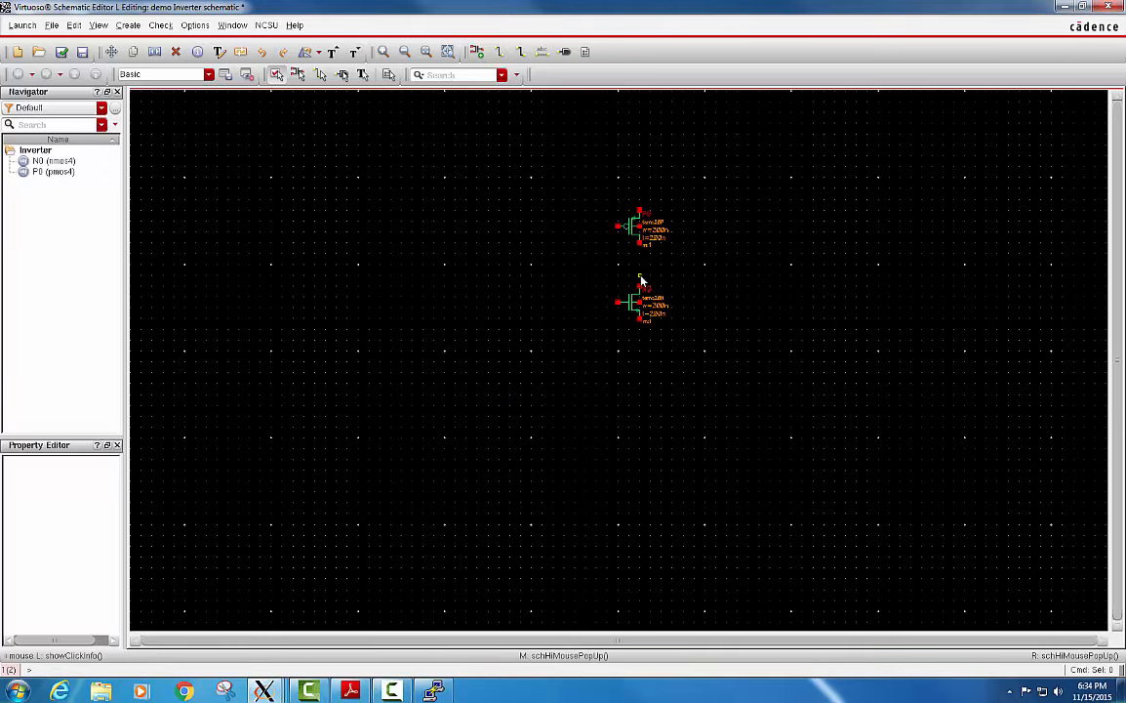
Wire the PMOS drain to the NMOS drain and join the two transistor gates.
key("w")
left_click(639, 244)
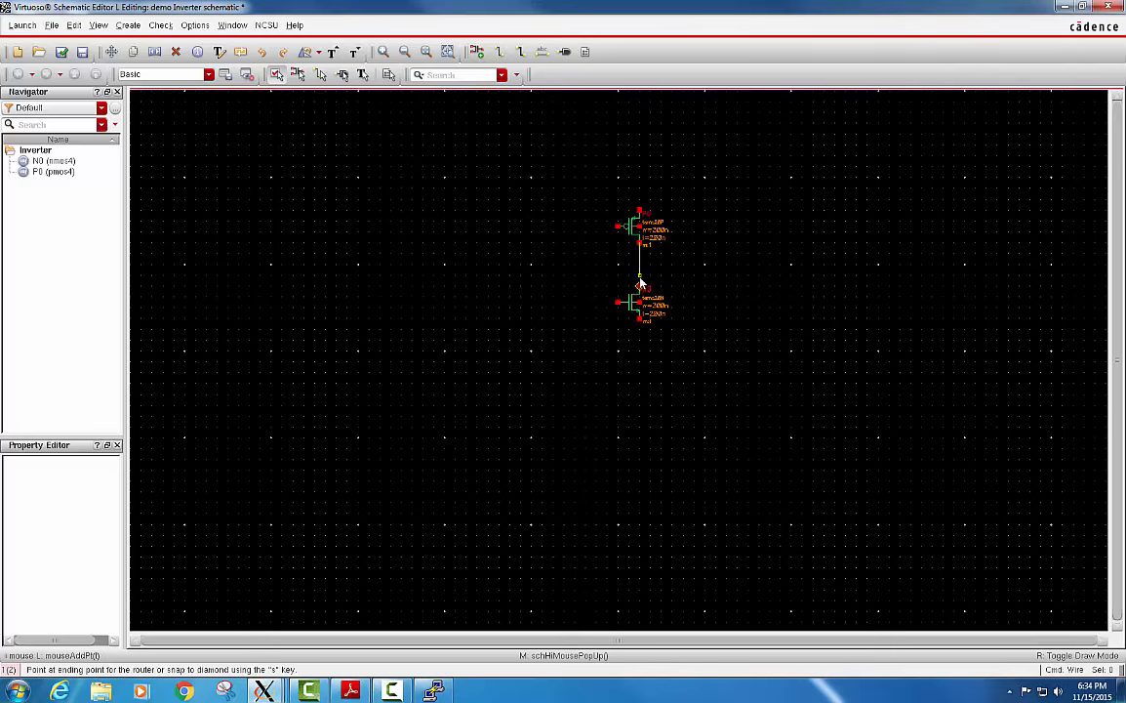
left_click(639, 288)
left_click(618, 227)
left_click(618, 303)
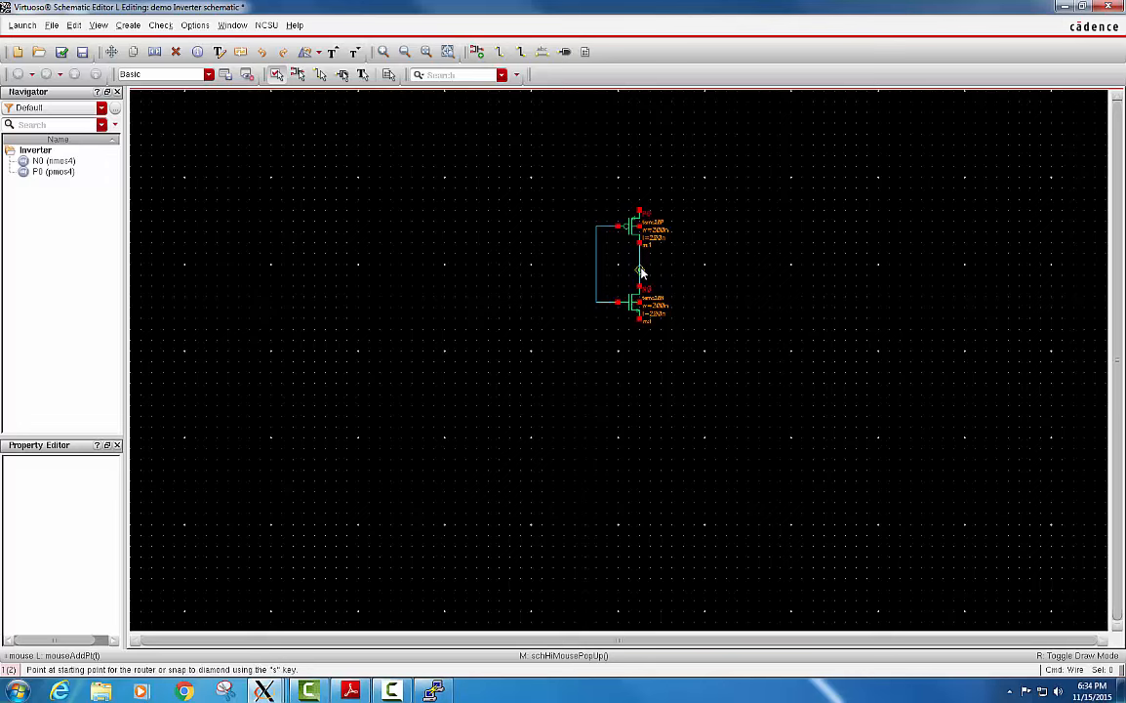
Draw wire stubs from the shared drain node, the shared gate node, the PMOS source and the NMOS source.
left_click(640, 268)
left_click(683, 265)
left_click(598, 264)
left_click(565, 265)
left_click(639, 210)
left_click(639, 179)
left_click(639, 319)
left_click(639, 351)
Draw wire stubs outward from the body terminals of the PMOS and NMOS transistors.
left_click(643, 229)
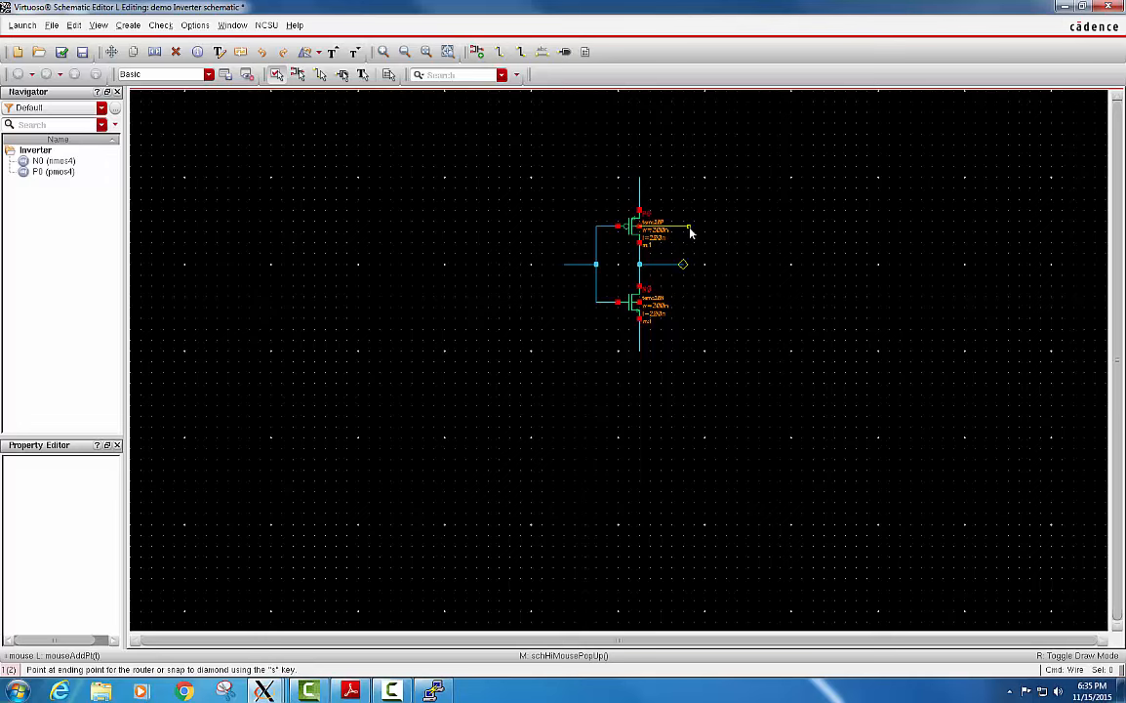
double_click(686, 226)
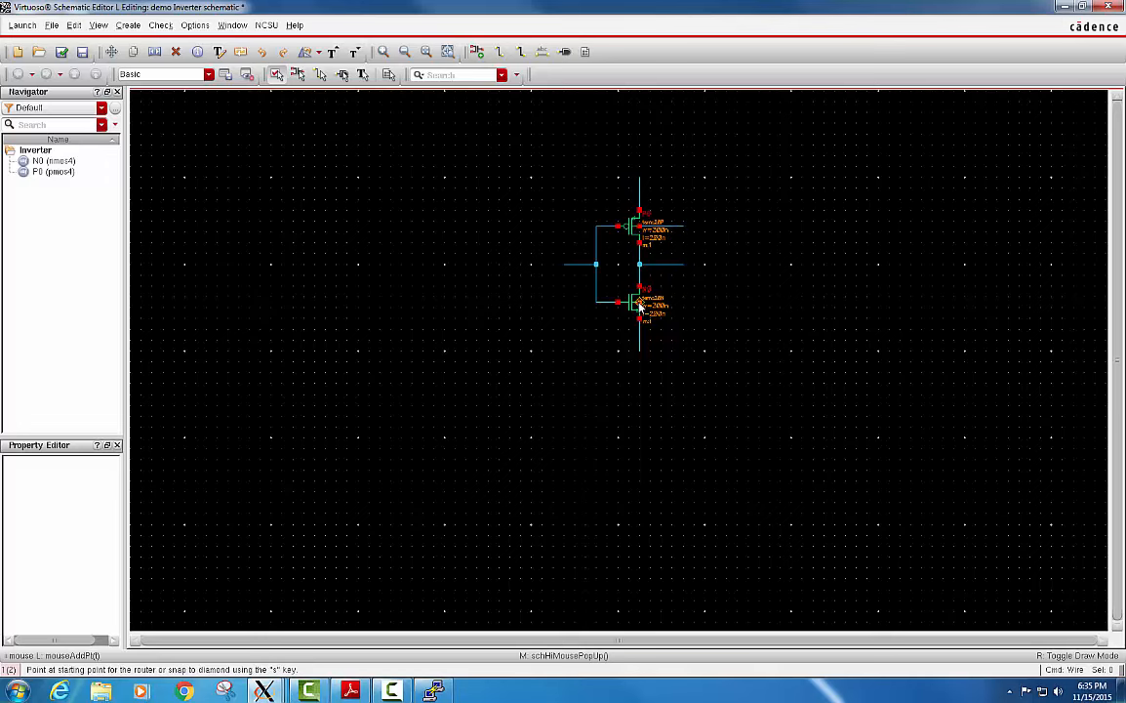
left_click(640, 305)
double_click(686, 306)
key("Escape")
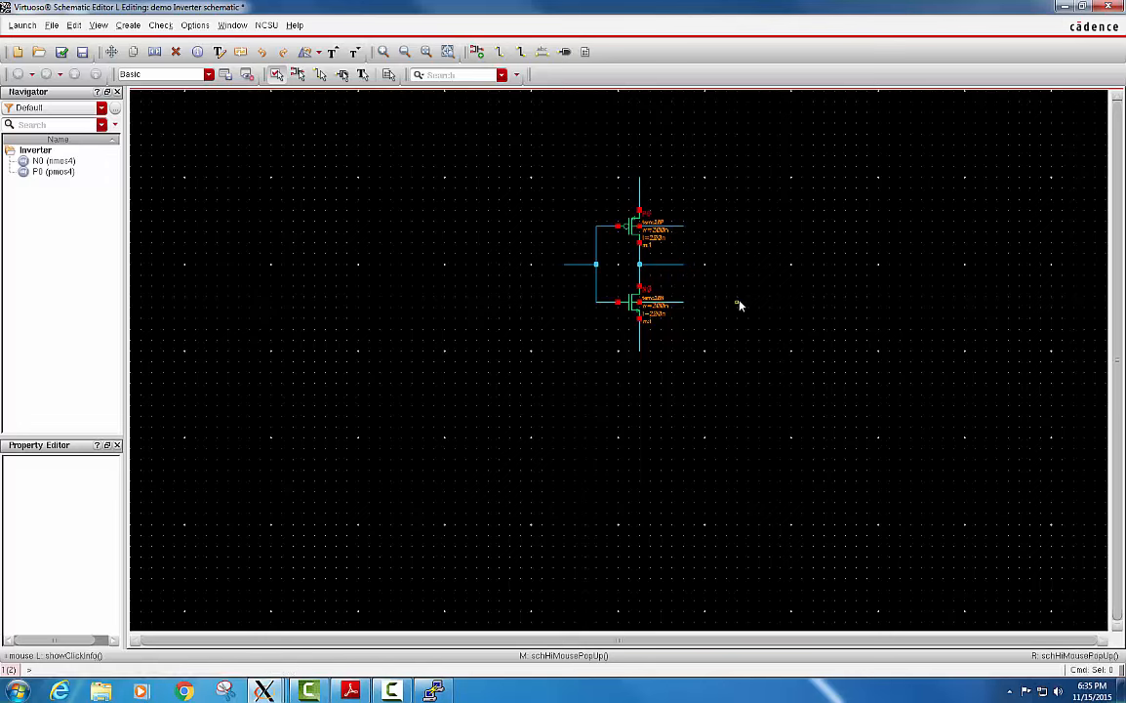
Add inputOutput pins In, Out, vdd, gnd, Bp and Bn to the gate, drain, PMOS source, NMOS source, PMOS body and NMOS body stubs.
key("p")
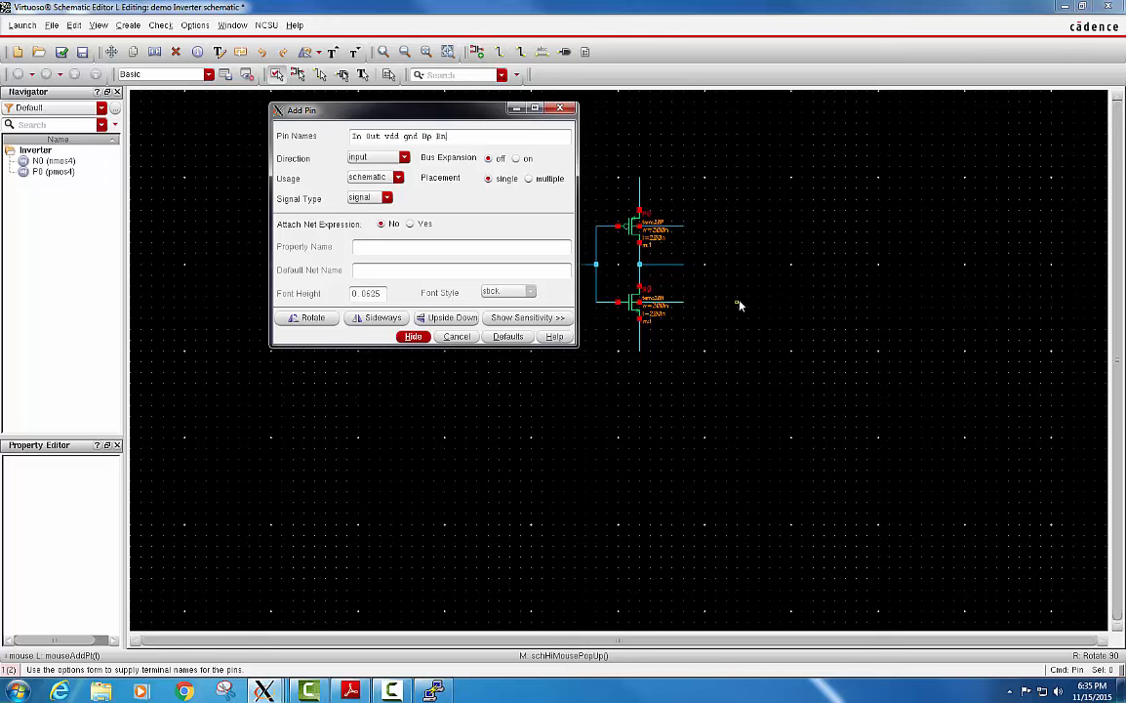
left_click(401, 157)
left_click(374, 190)
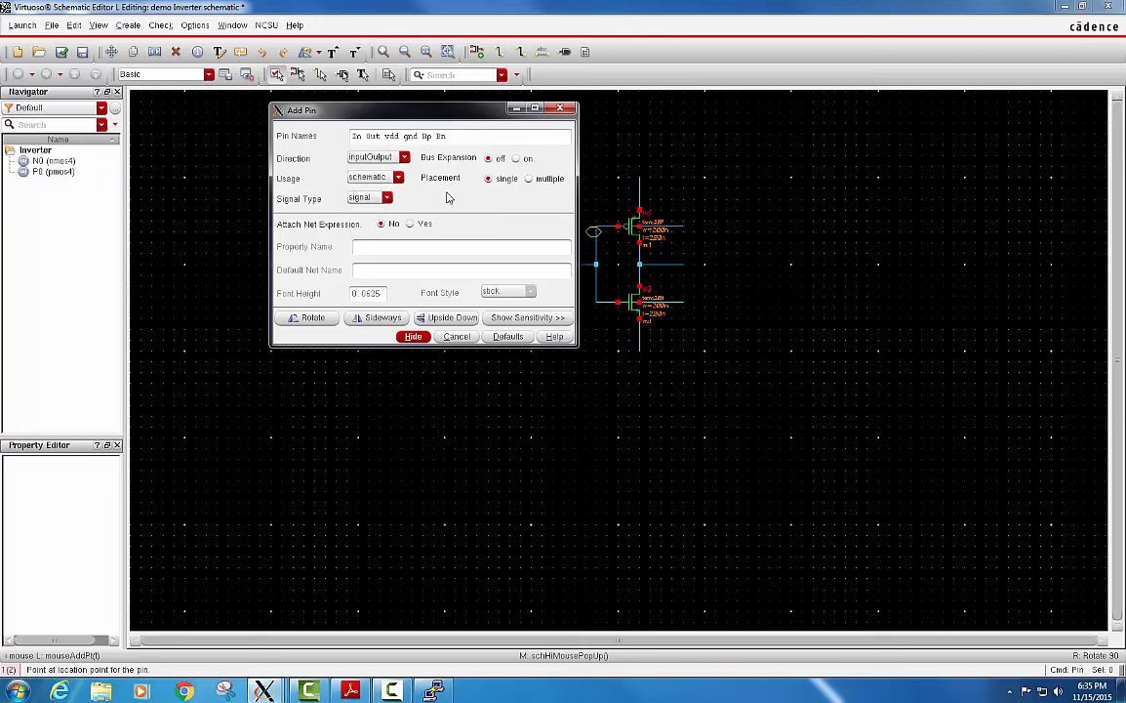
left_click(413, 337)
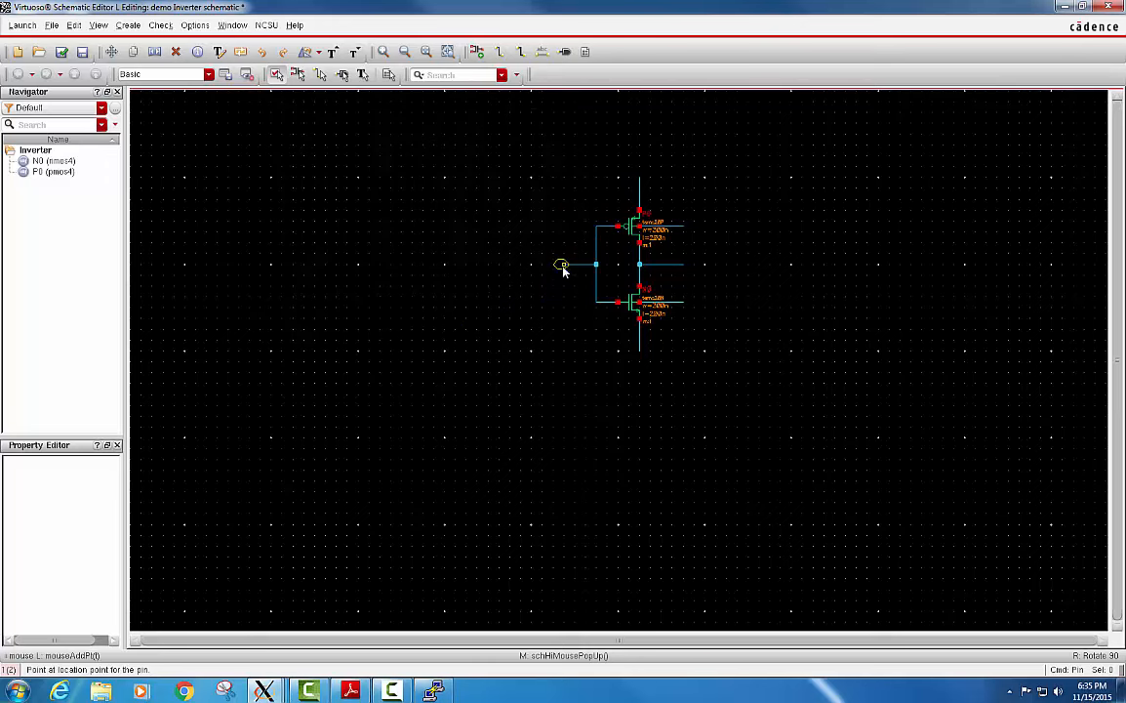
left_click(564, 270)
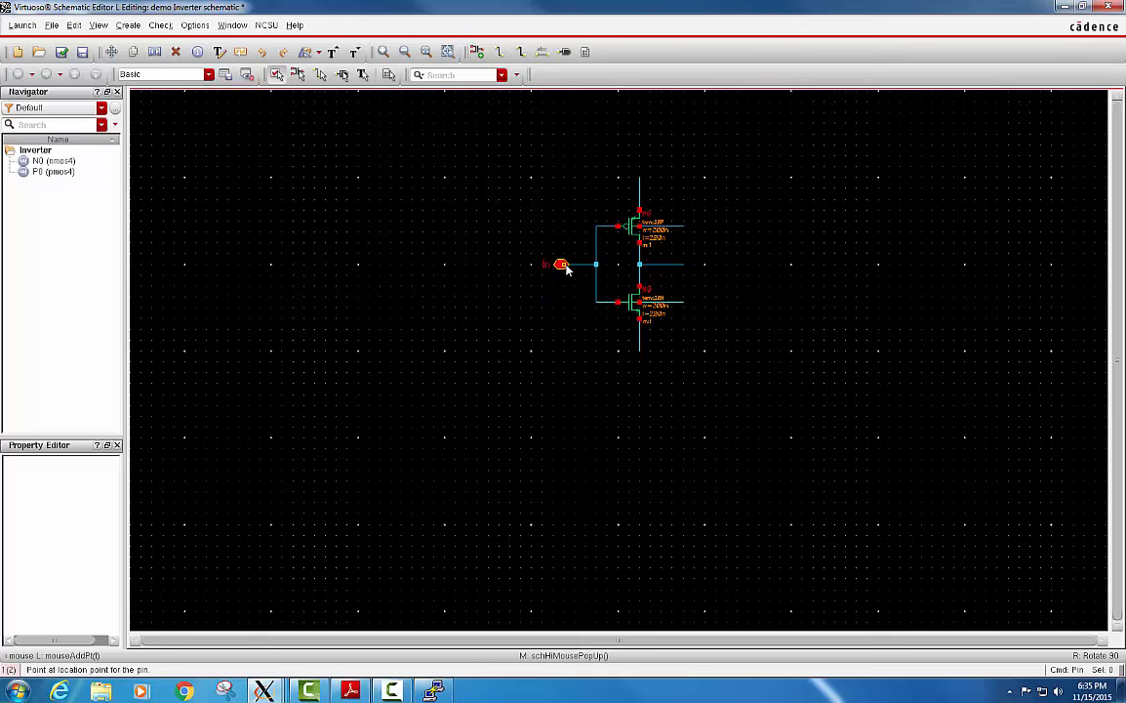
left_click(685, 264)
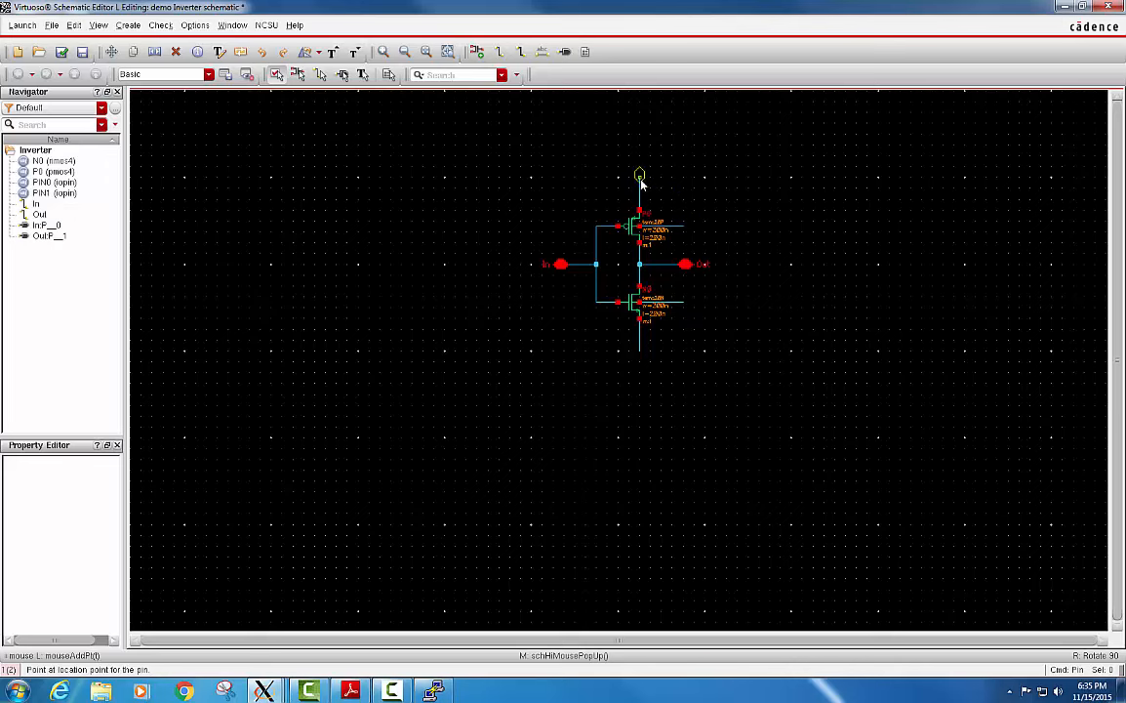
left_click(639, 176)
left_click(640, 349)
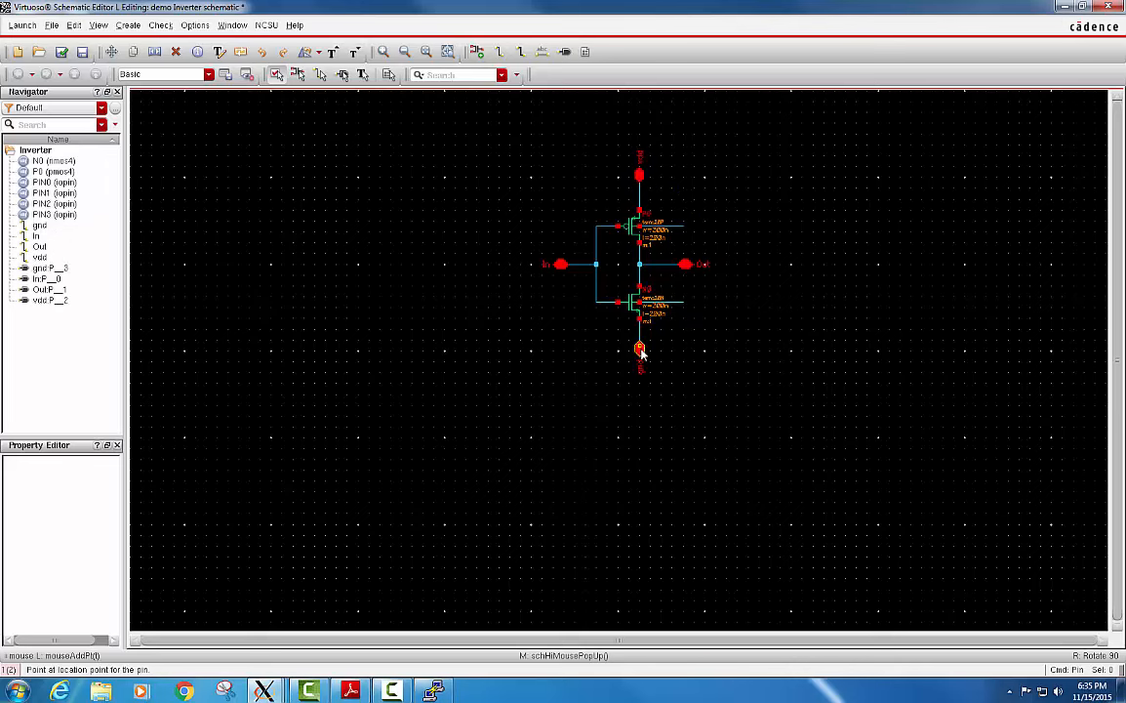
left_click(686, 225)
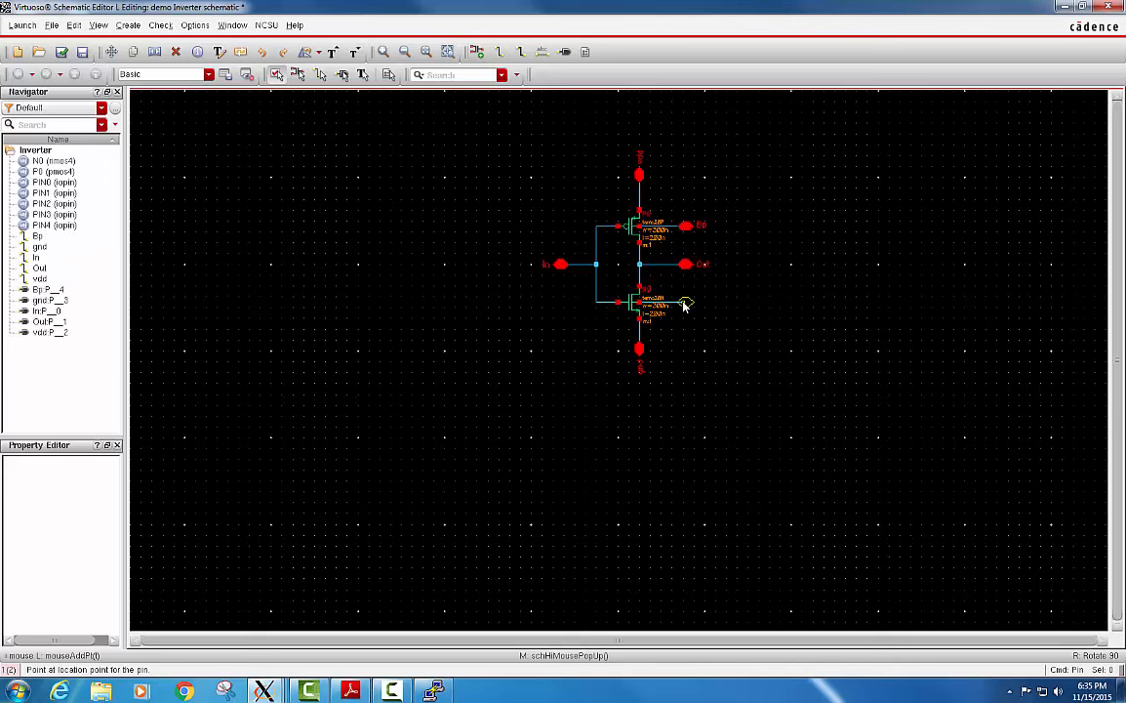
left_click(686, 303)
key("Escape")
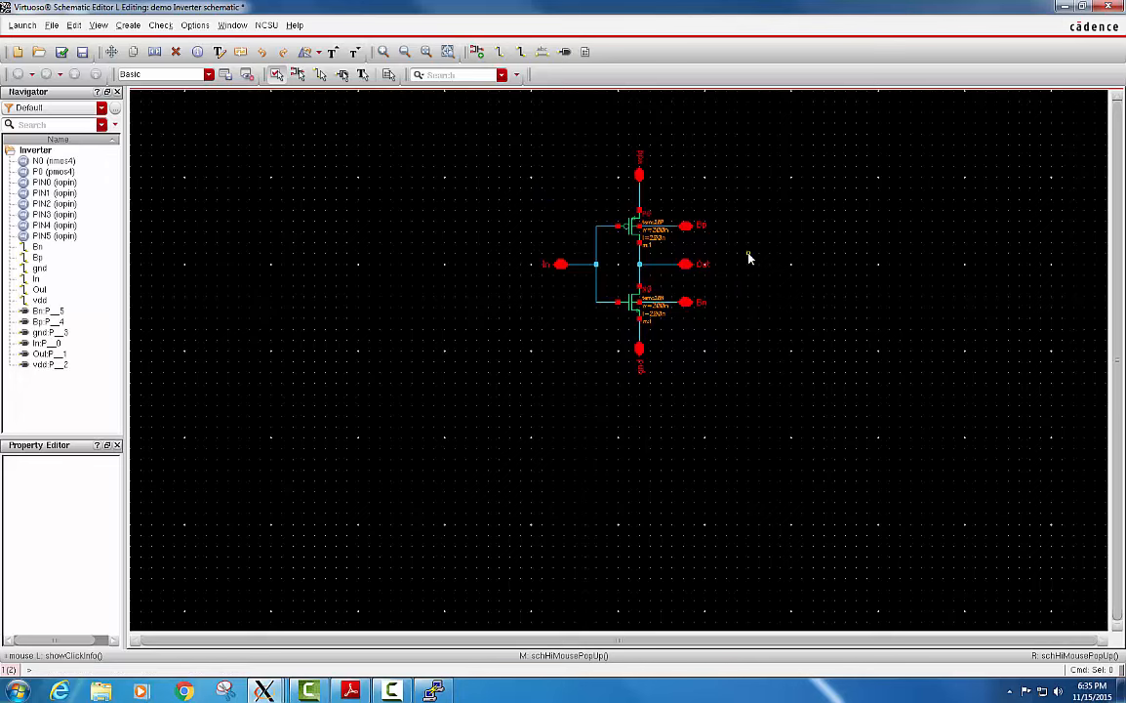
Set the PMOS transistor's width to 600n in the Inverter schematic.
left_click(635, 228)
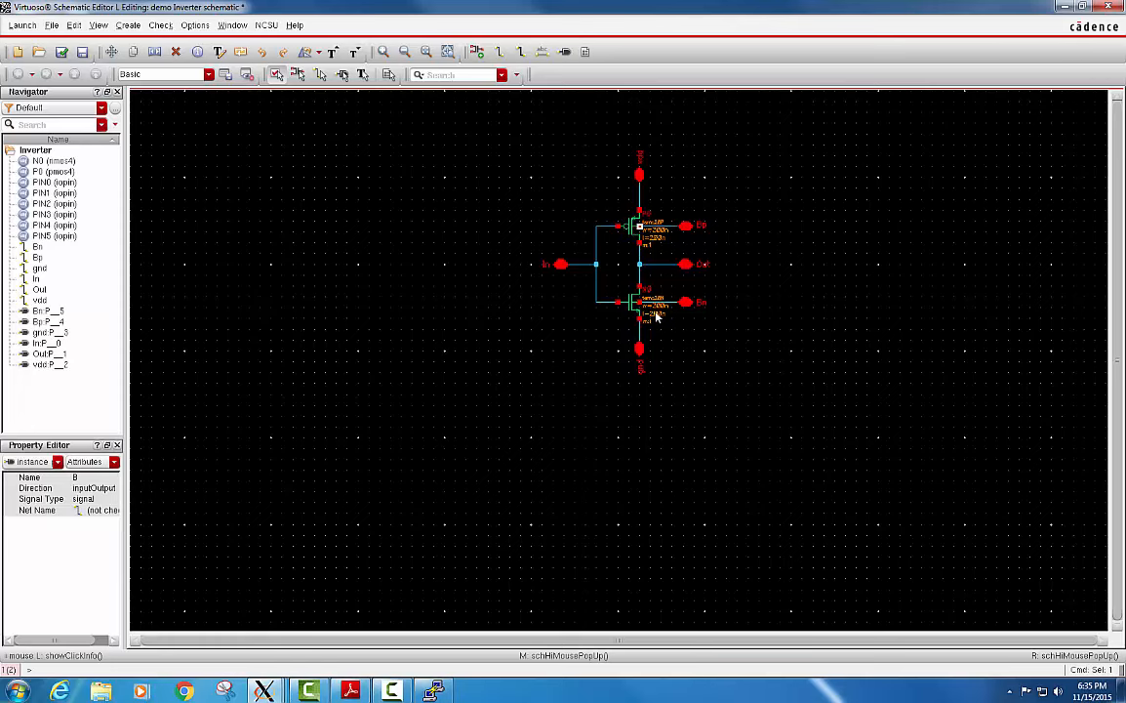
scroll(656, 315, "up", 1, "ctrl")
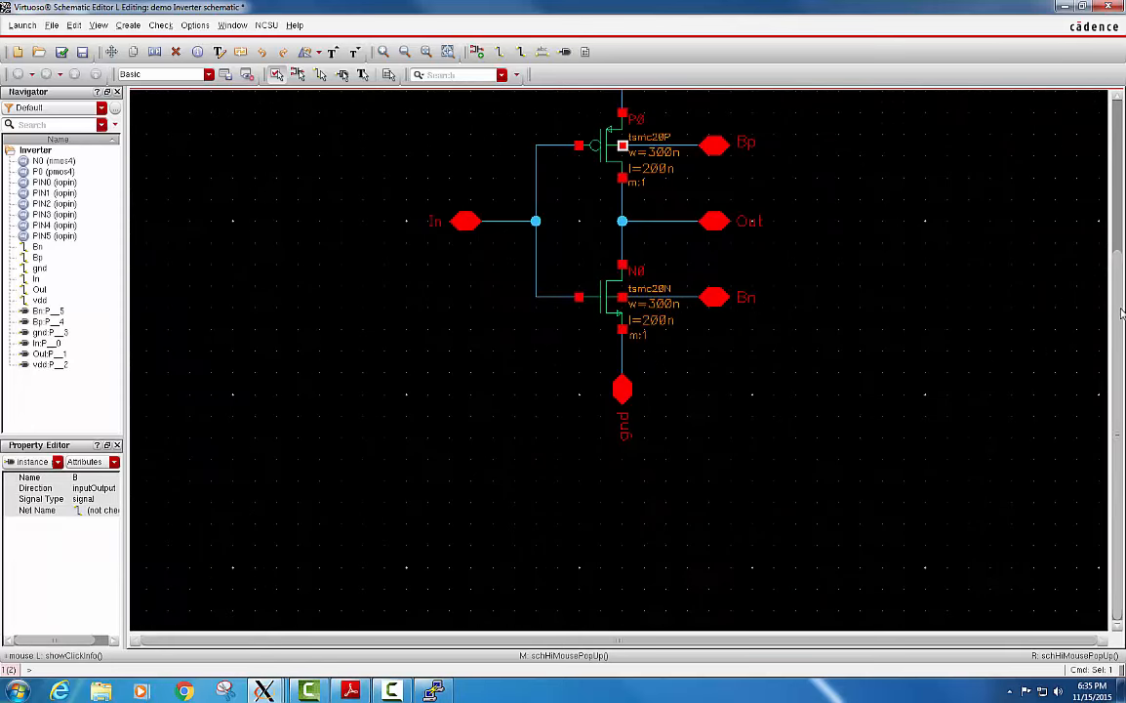
scroll(1121, 303, "up", 1)
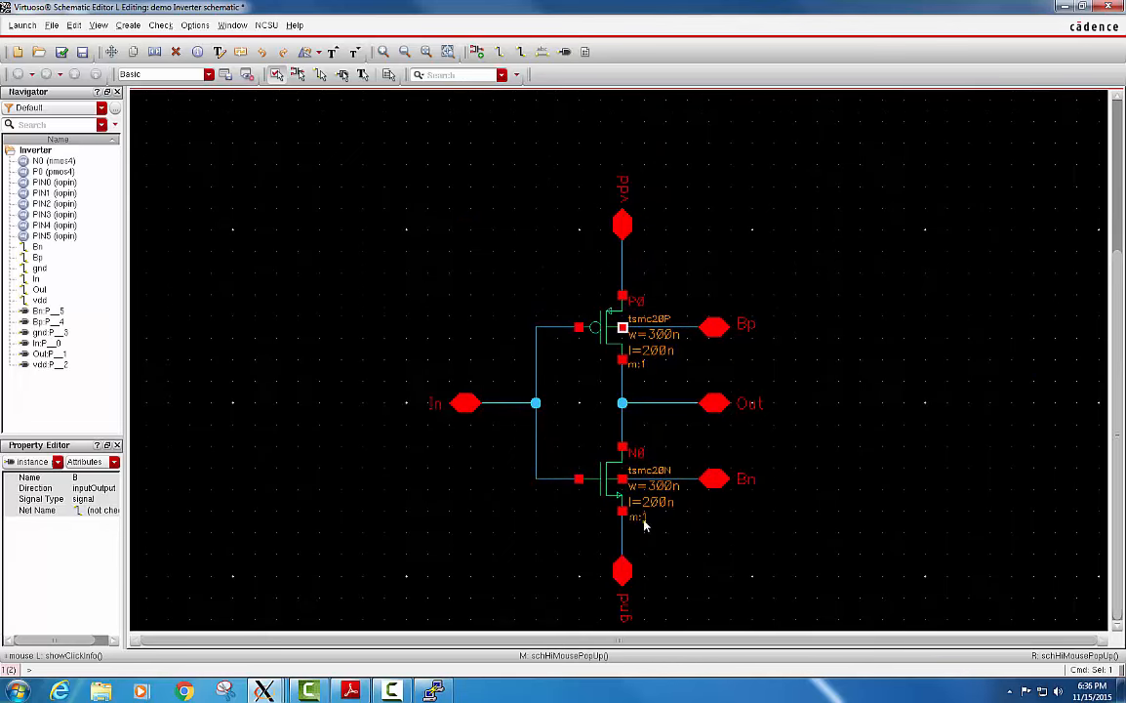
left_click(675, 299)
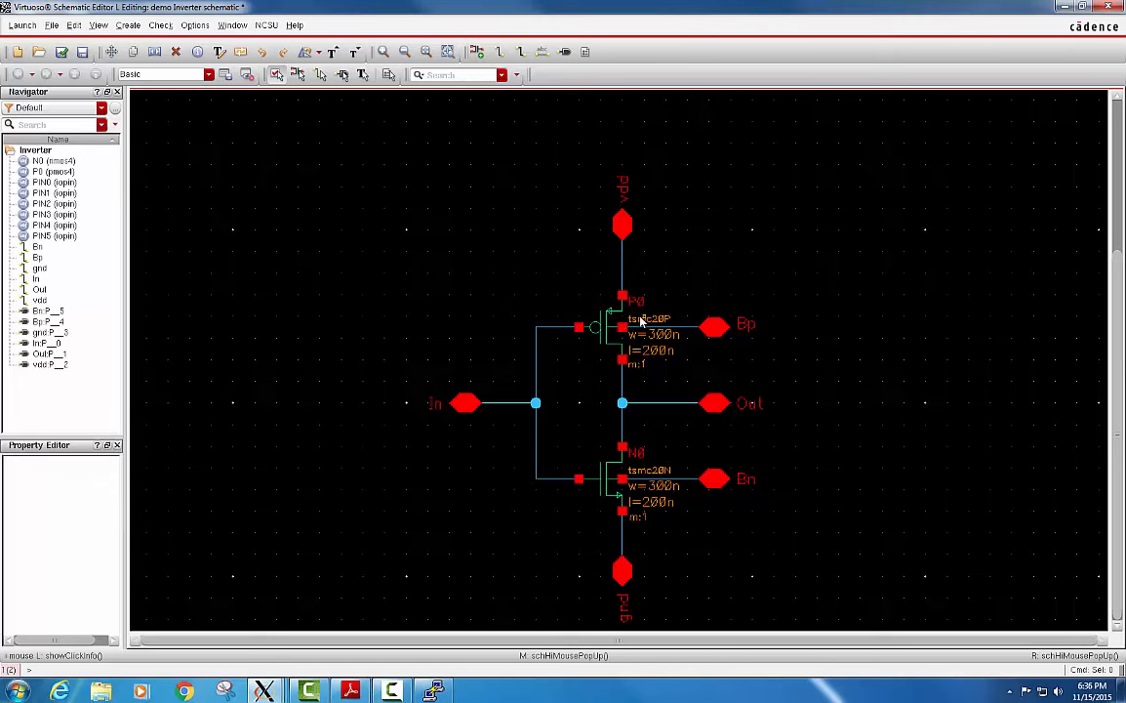
left_click(607, 327)
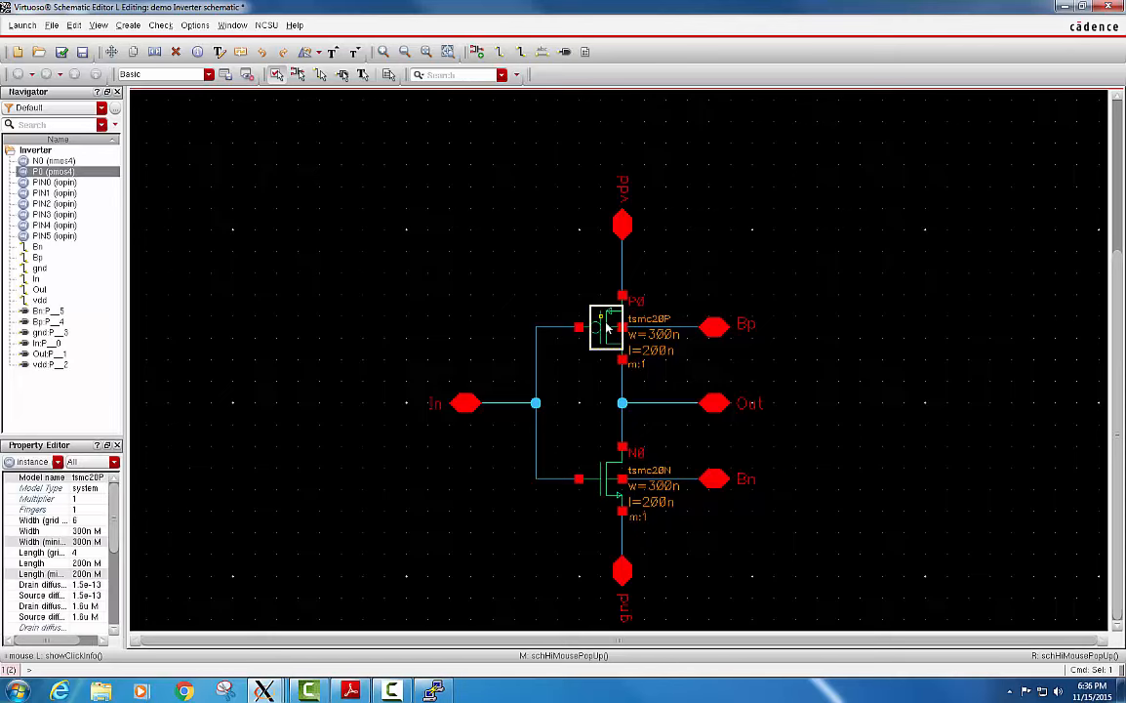
key("q")
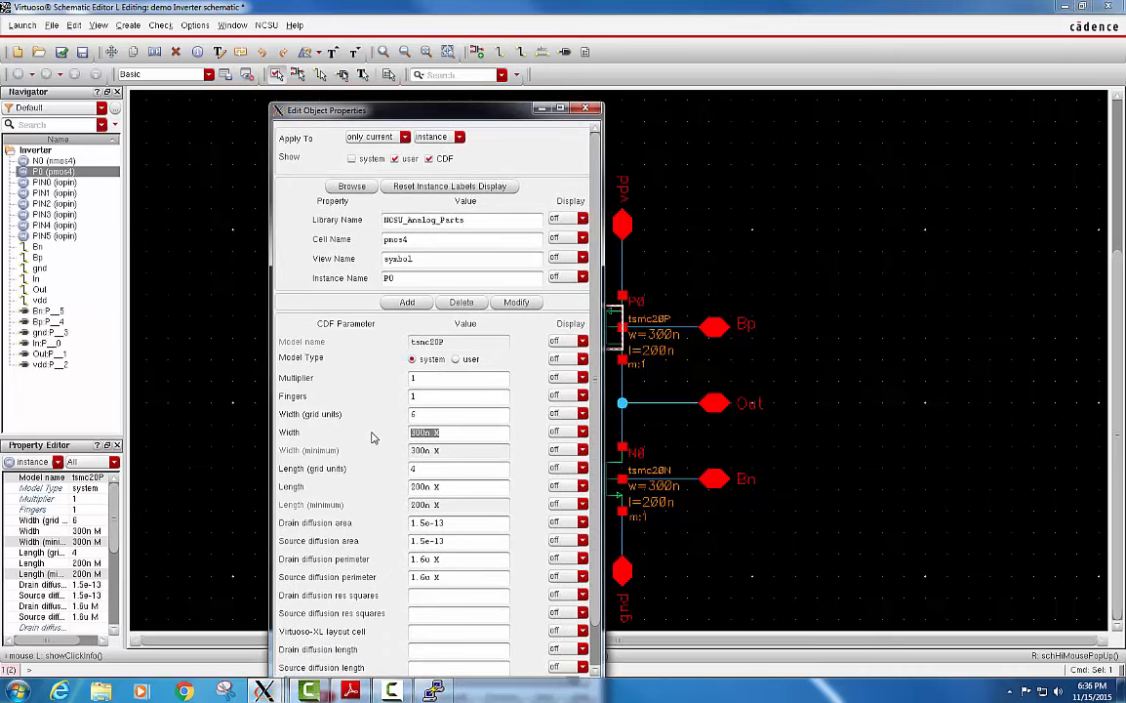
type("600n")
key("Tab")
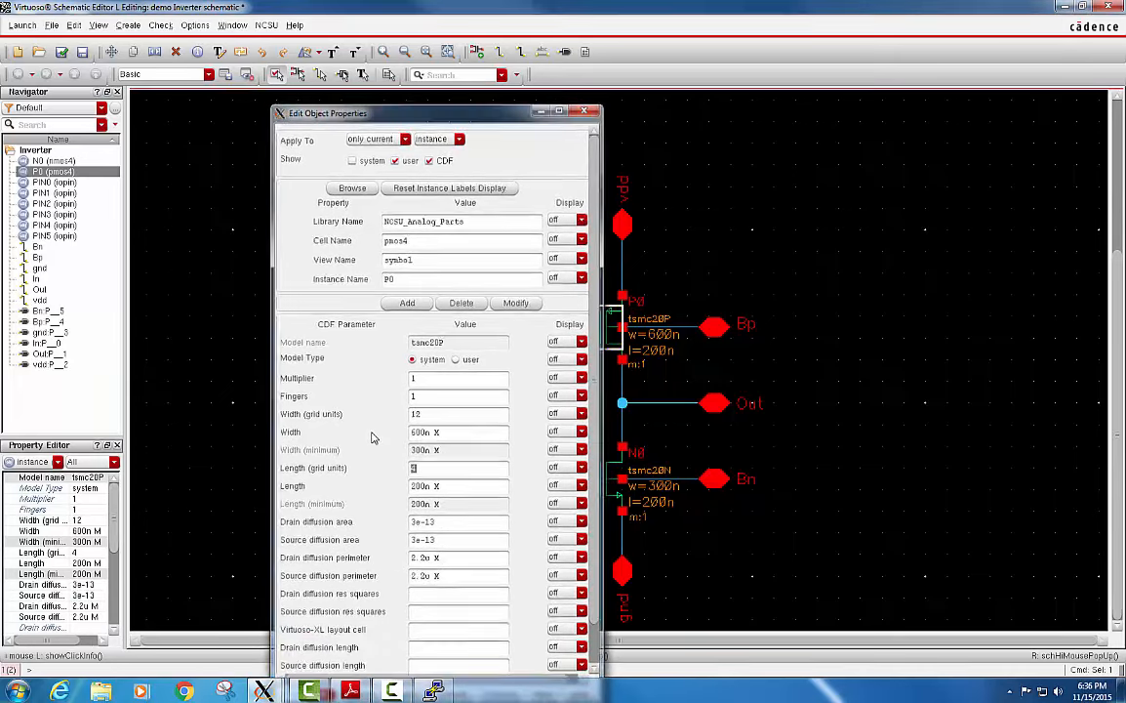
key("Return")
left_click(864, 410)
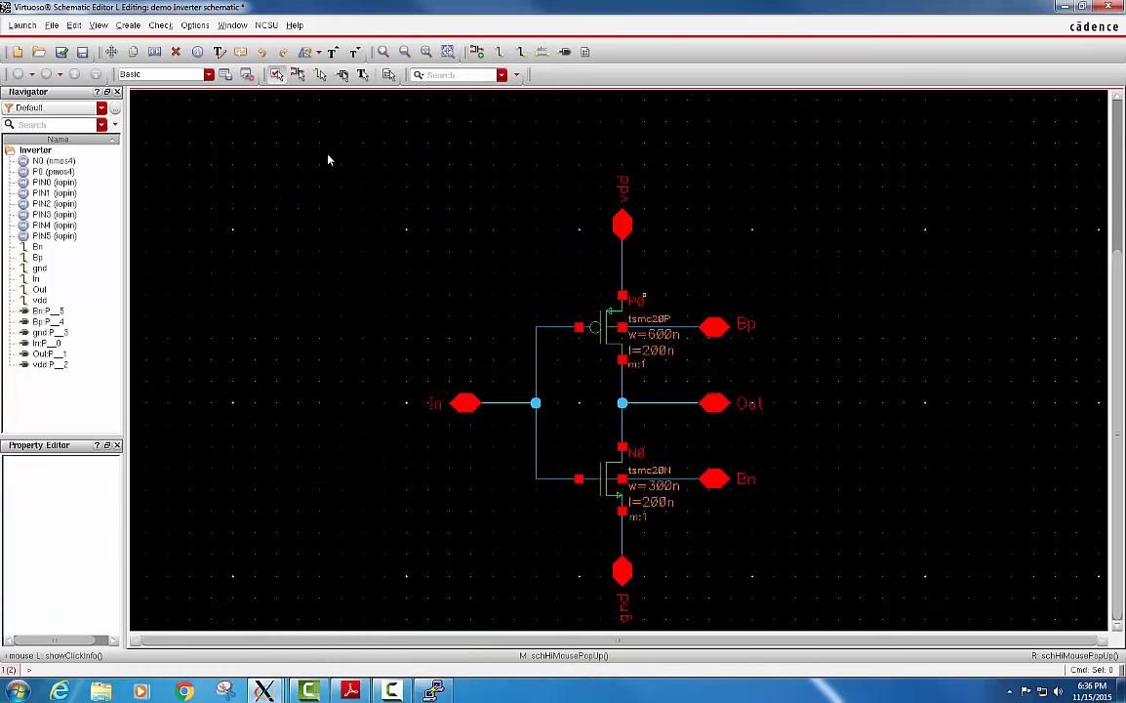
Check and save the Inverter schematic.
left_click(61, 50)
left_click(64, 50)
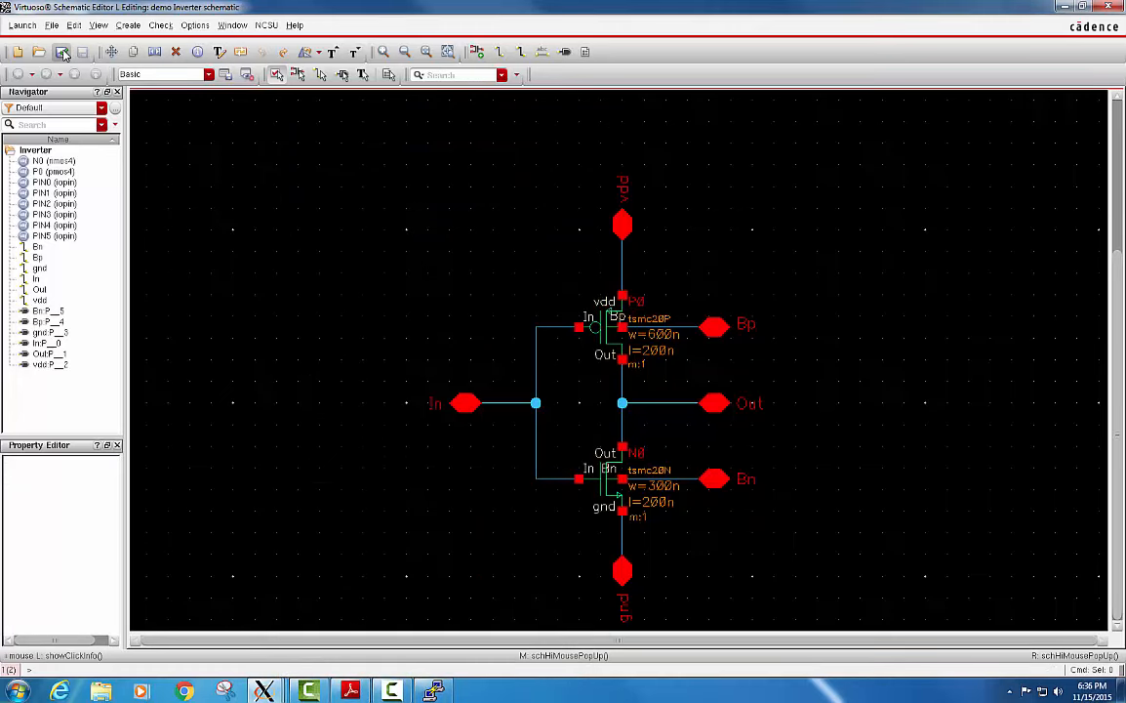
left_click(65, 50)
Create a new layout view of the Inverter cell in the demo library, opened with Layout L.
left_click(1064, 7)
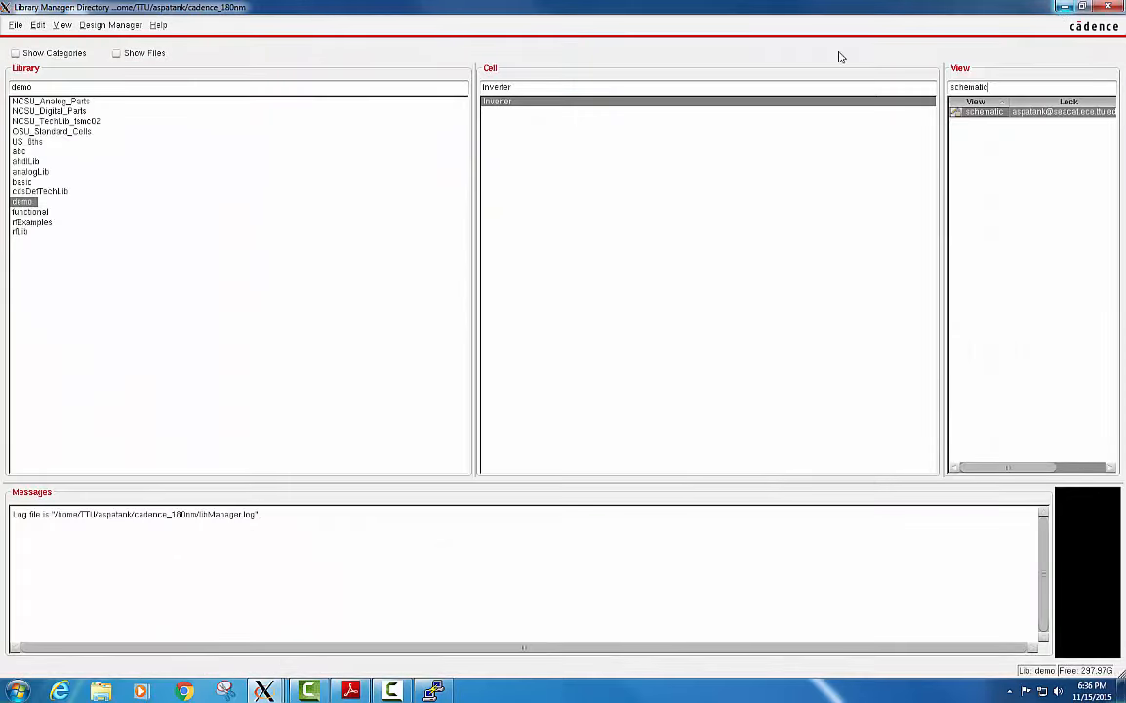
left_click(16, 27)
mouse_move(39, 40)
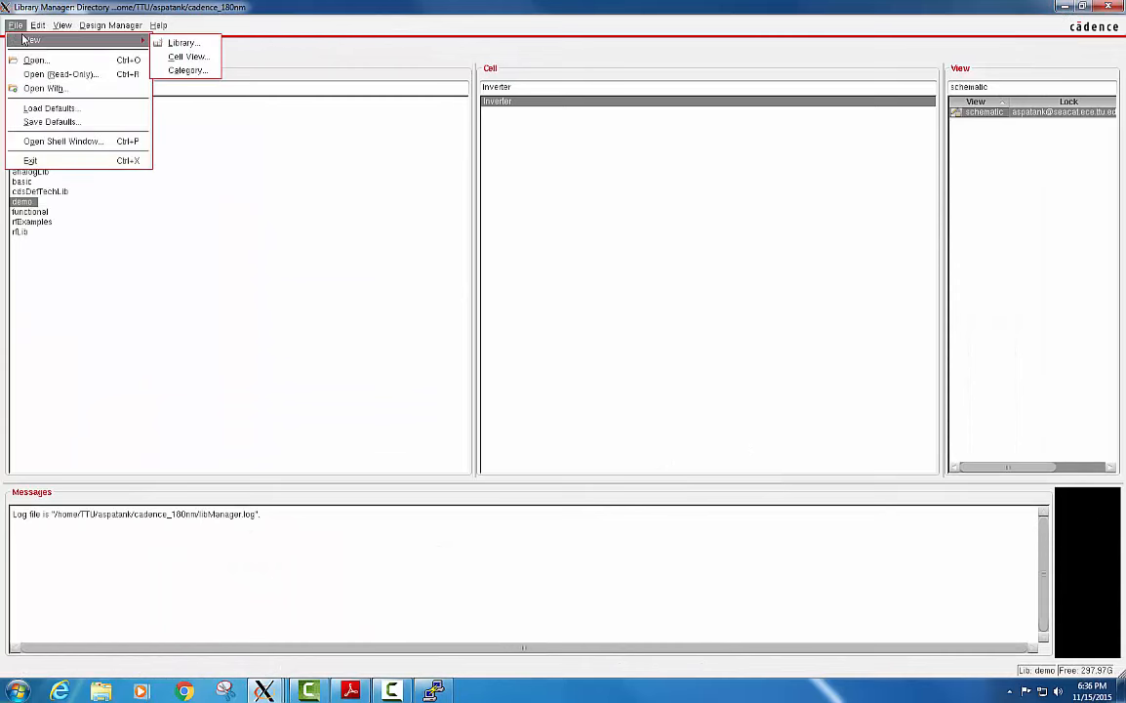
left_click(188, 57)
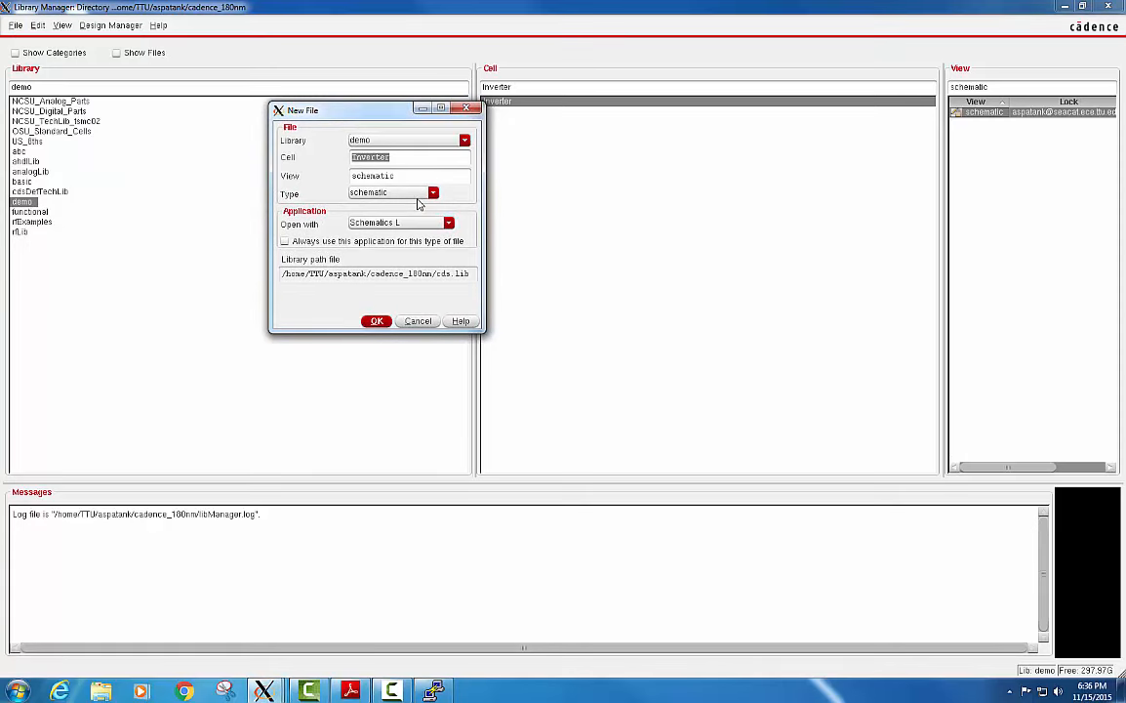
left_click(405, 195)
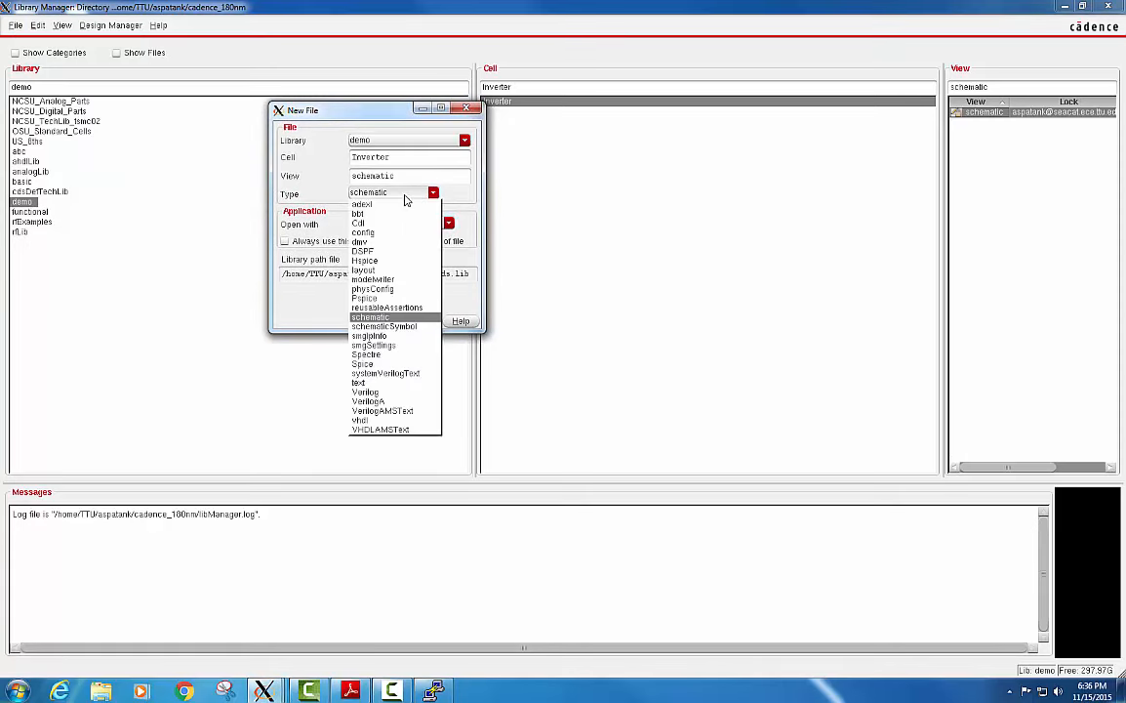
left_click(406, 274)
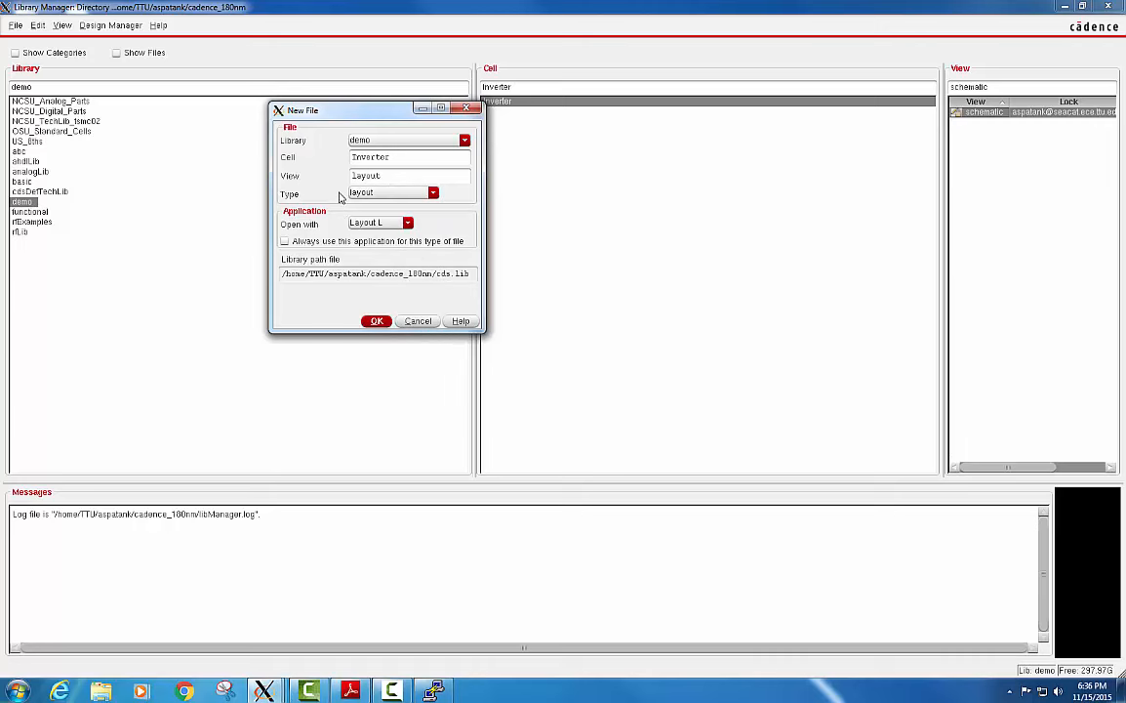
left_click(377, 321)
Agree to try the Layout Suite XL and GXL licenses instead, and maximize the new layout window.
left_click_drag(814, 301, 445, 241)
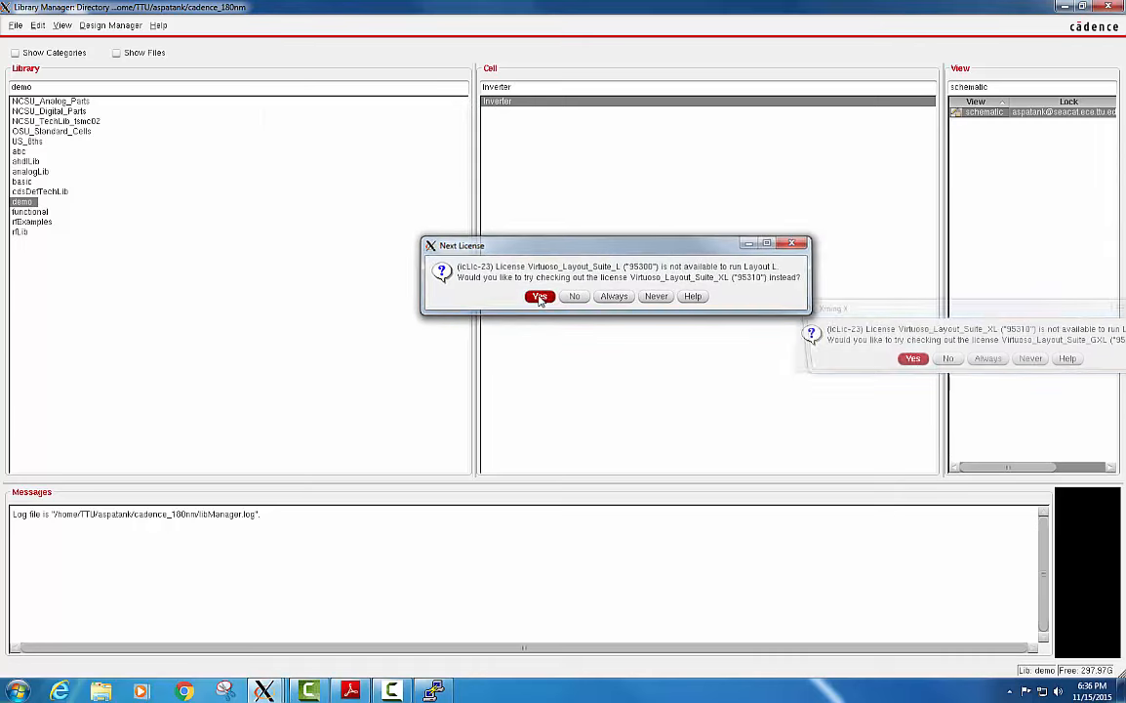
left_click(539, 298)
left_click_drag(850, 305, 510, 253)
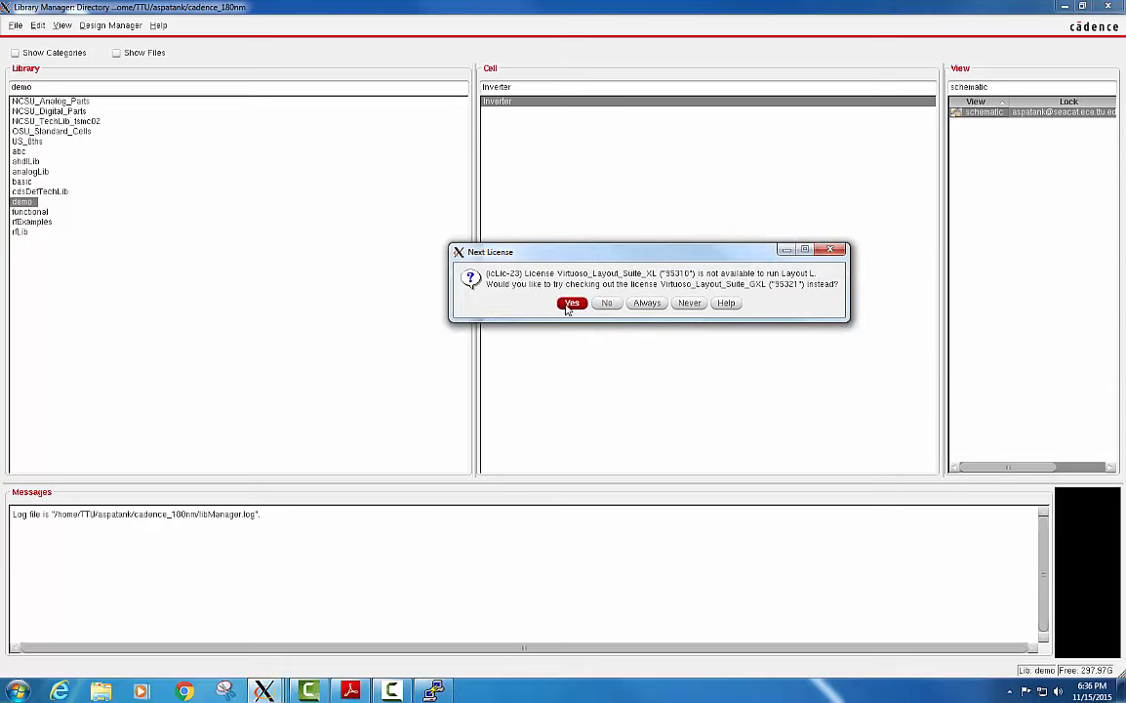
left_click(569, 303)
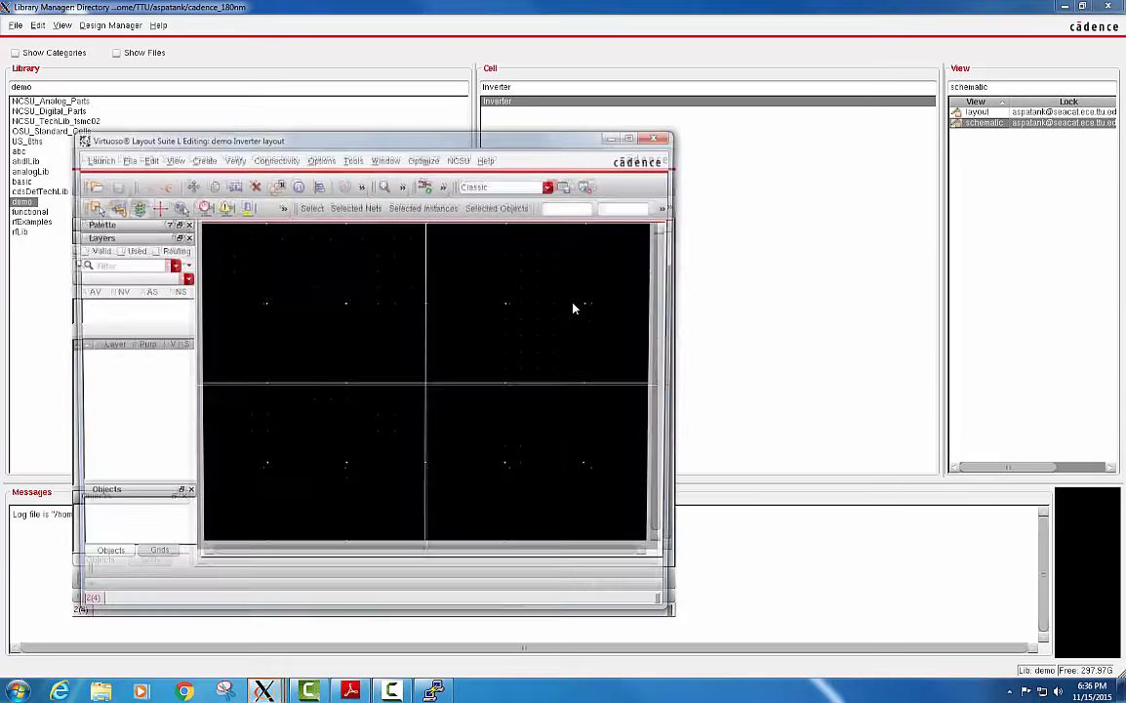
left_click(642, 137)
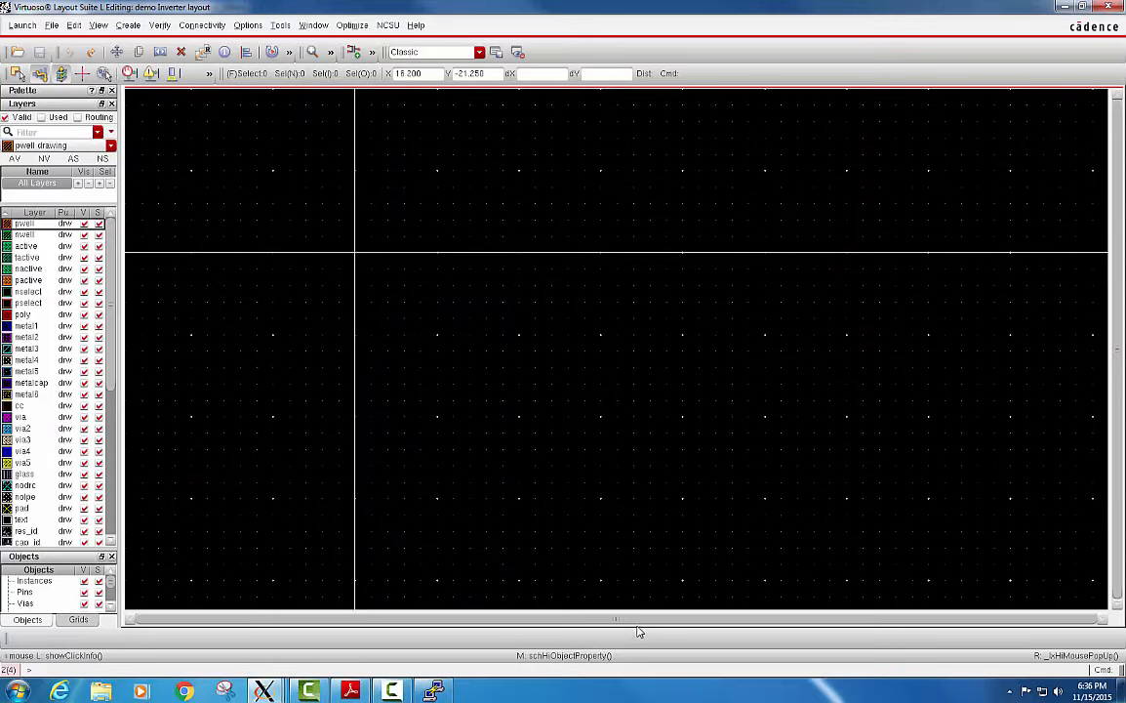
scroll(488, 441, "down", 1)
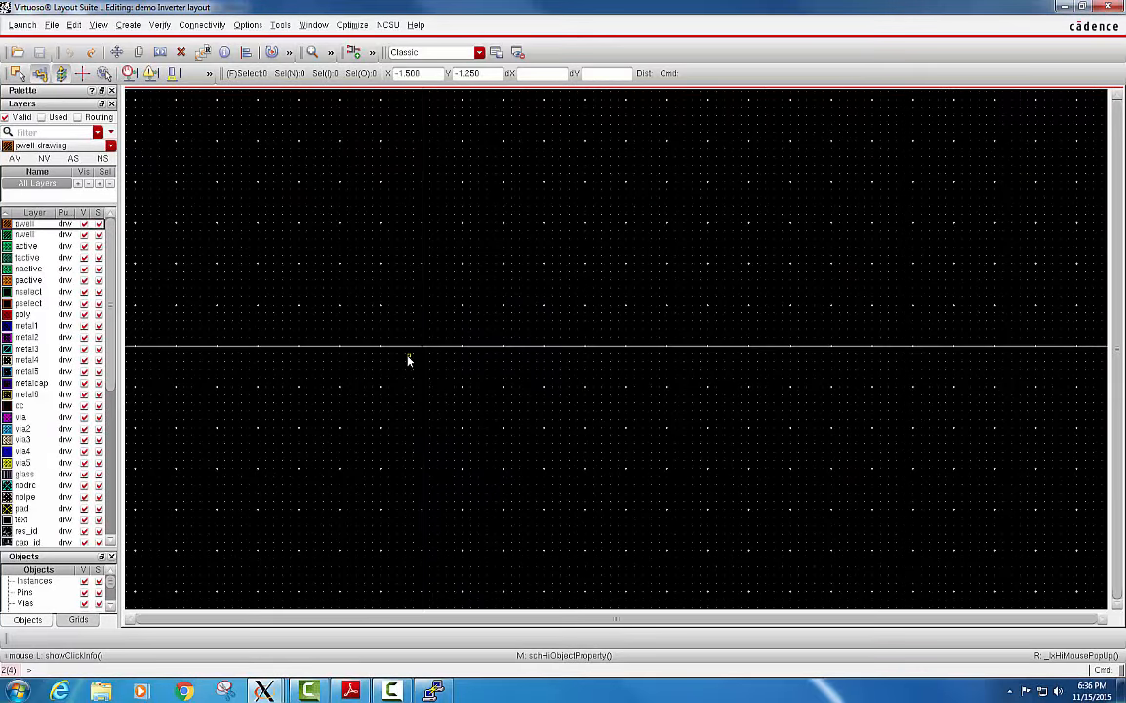
scroll(408, 360, "up", 1)
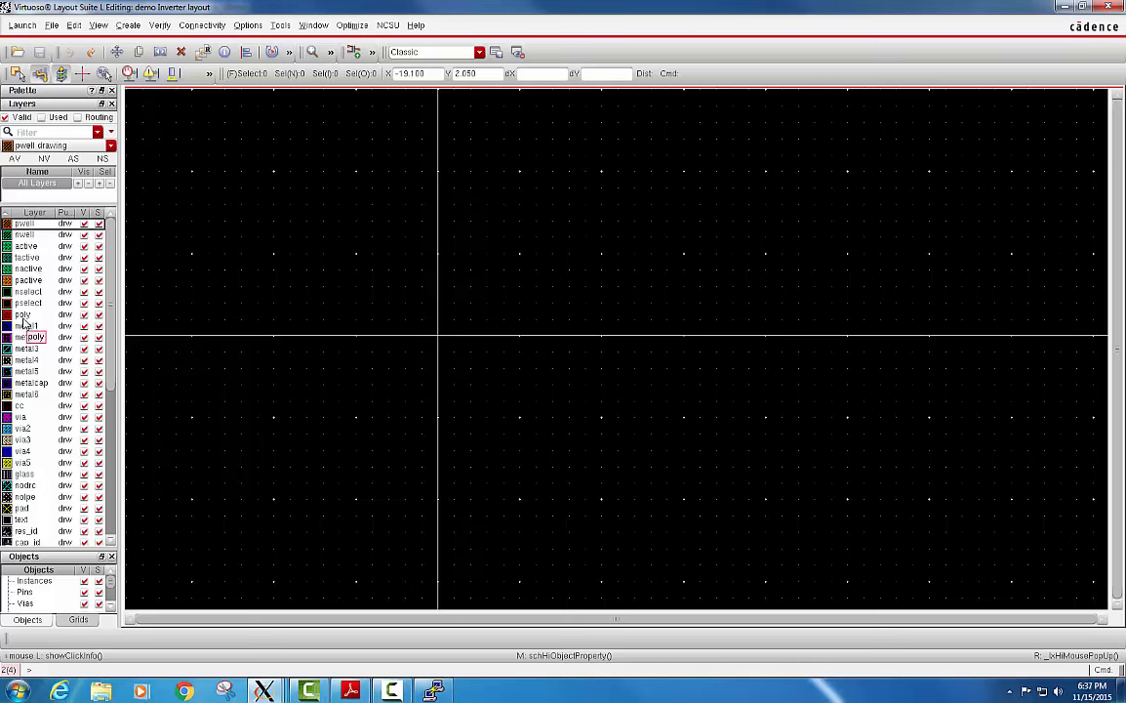
left_click(112, 304)
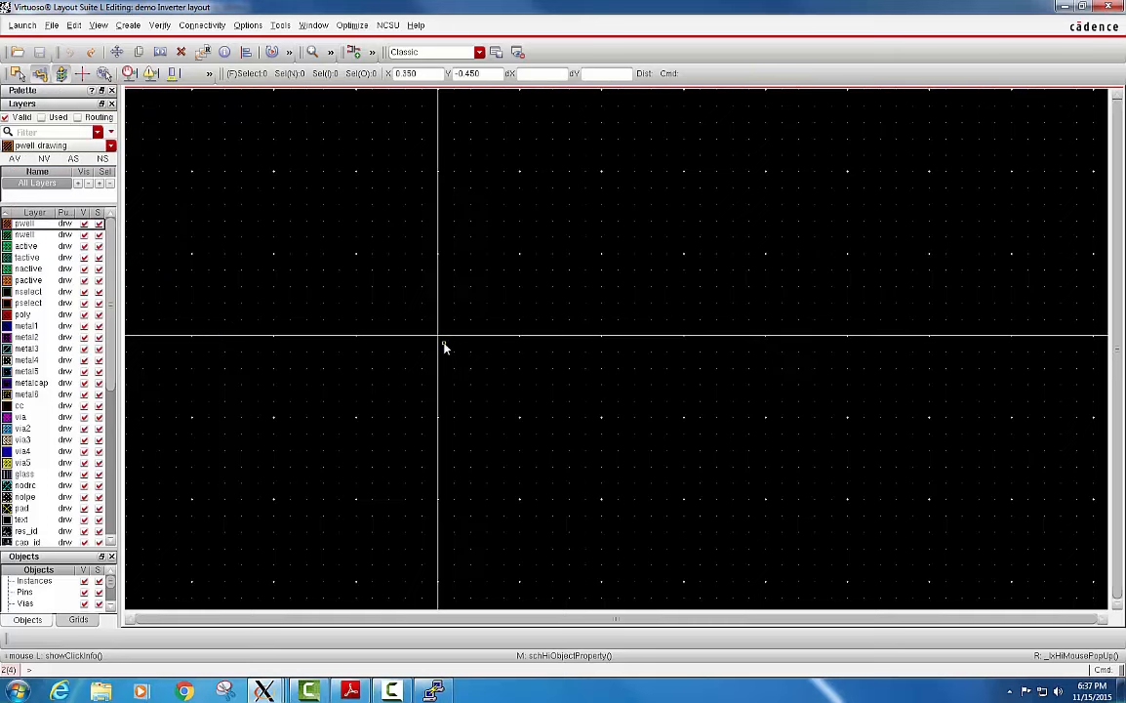
scroll(444, 343, "down", 1)
scroll(363, 337, "up", 1)
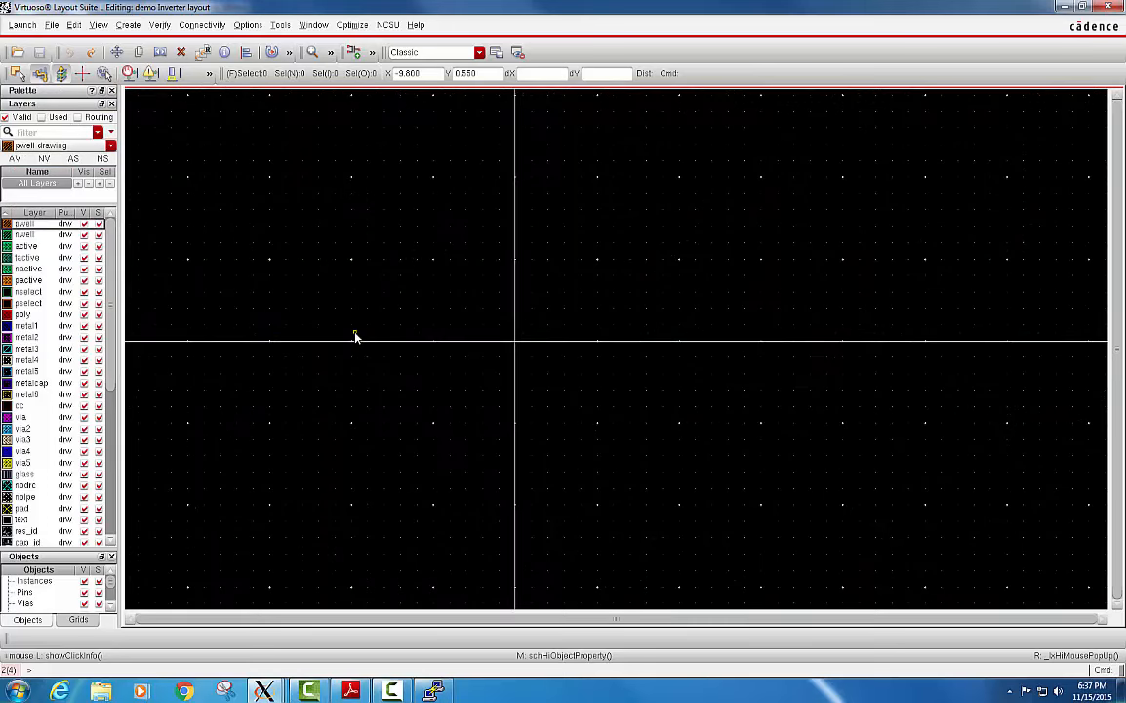
scroll(356, 337, "down", 1)
scroll(285, 338, "up", 1)
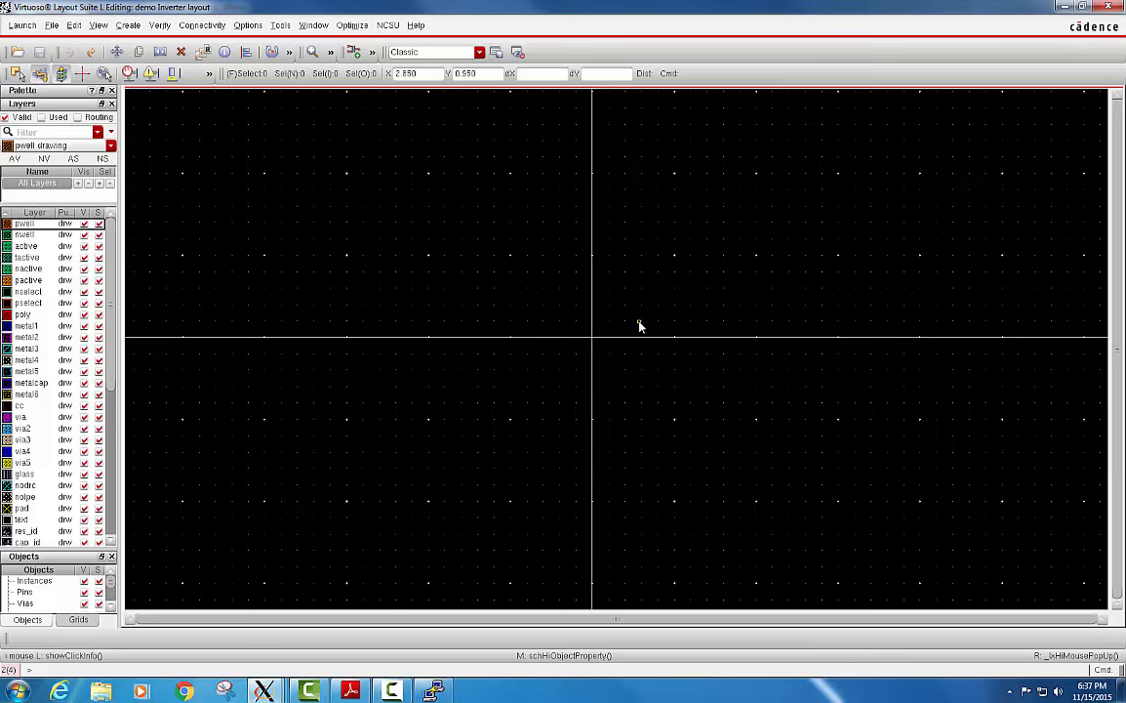
Start creating an instance in the layout and choose the layout view of the pmos cell from NCSU_TechLib_tsmc02.
key("i")
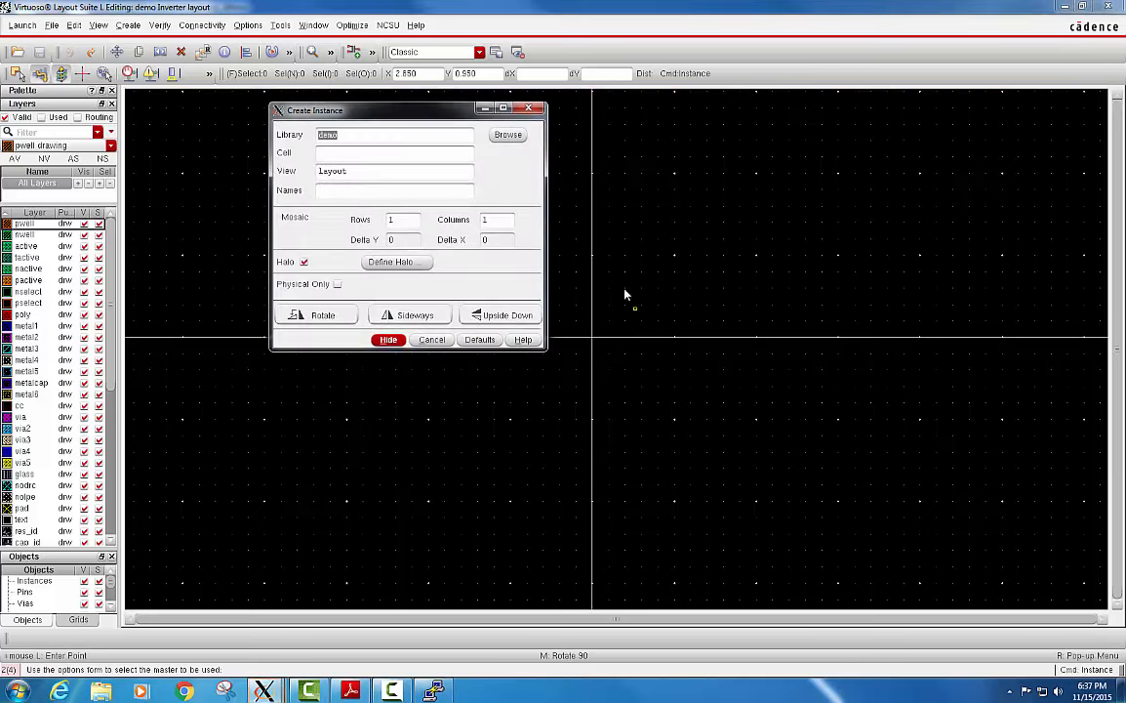
left_click_drag(436, 111, 544, 116)
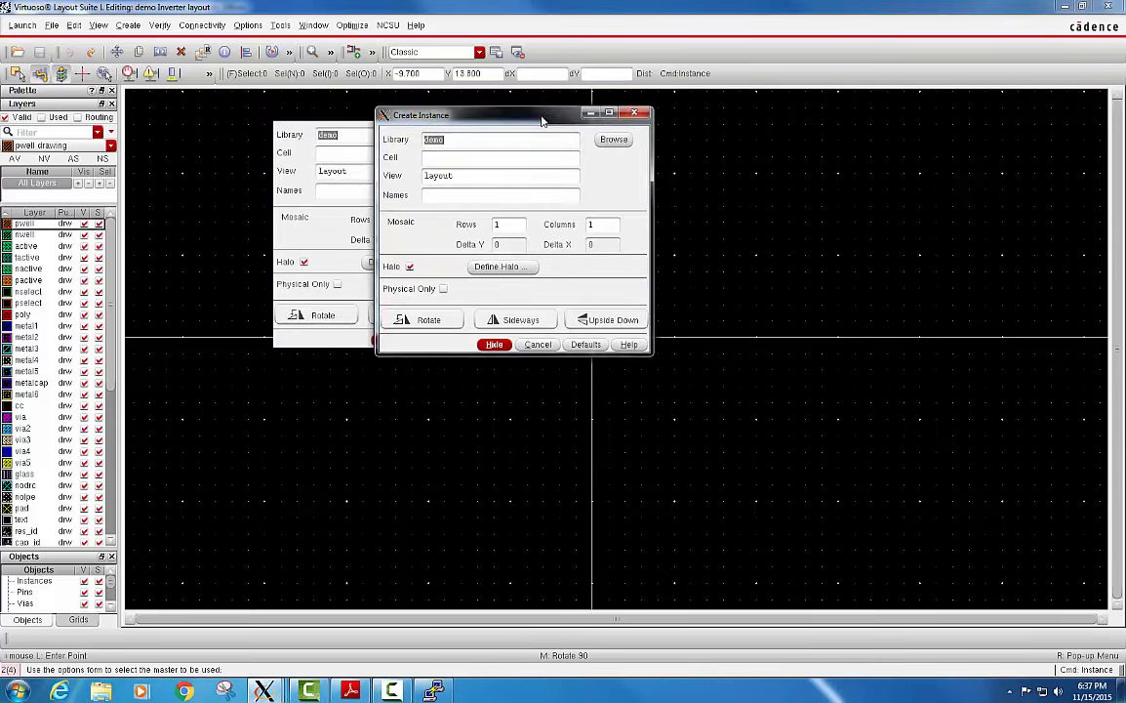
left_click(616, 140)
left_click_drag(317, 29, 592, 114)
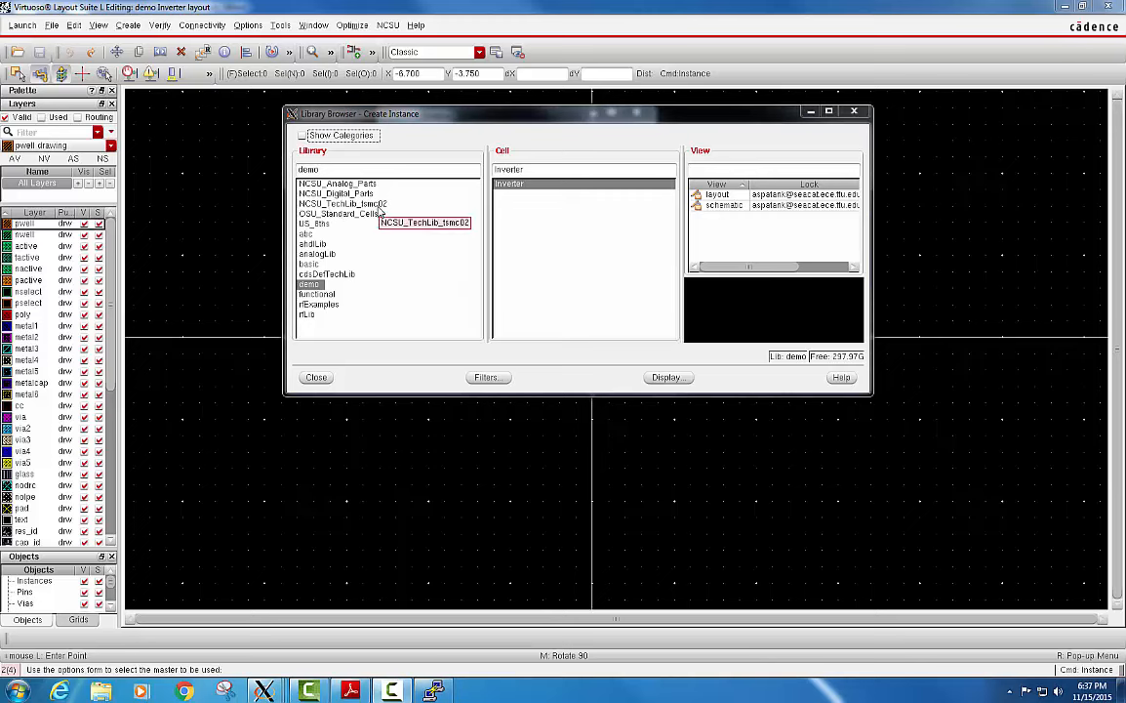
left_click(344, 203)
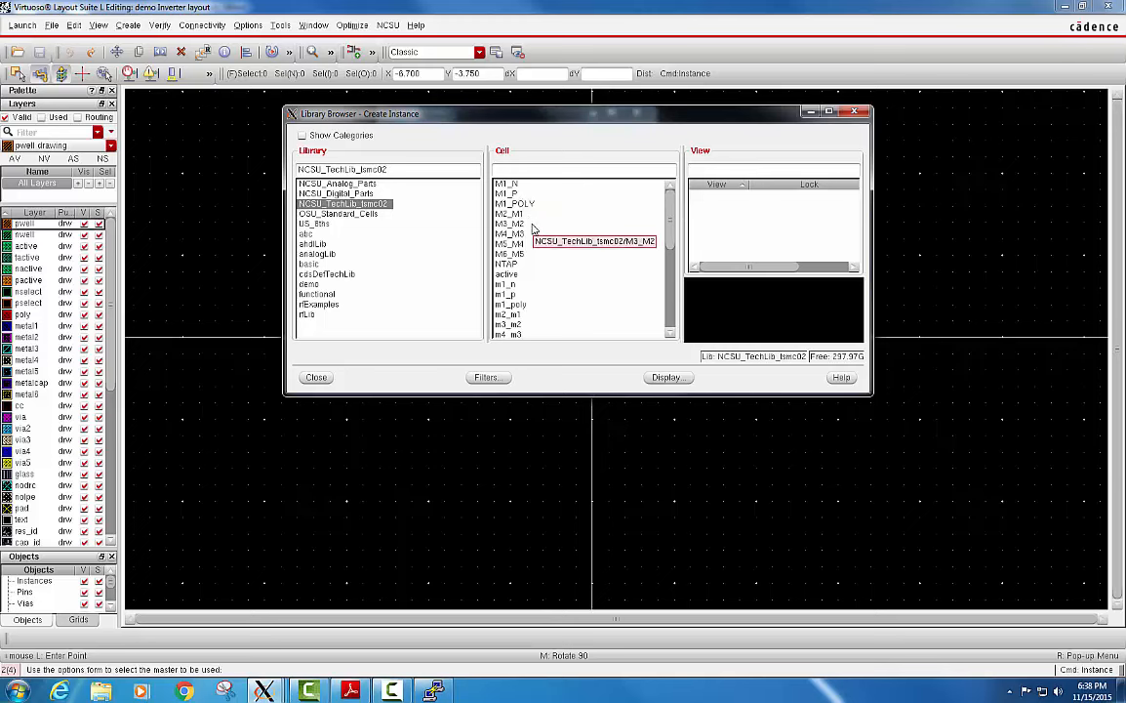
scroll(674, 242, "down", 1)
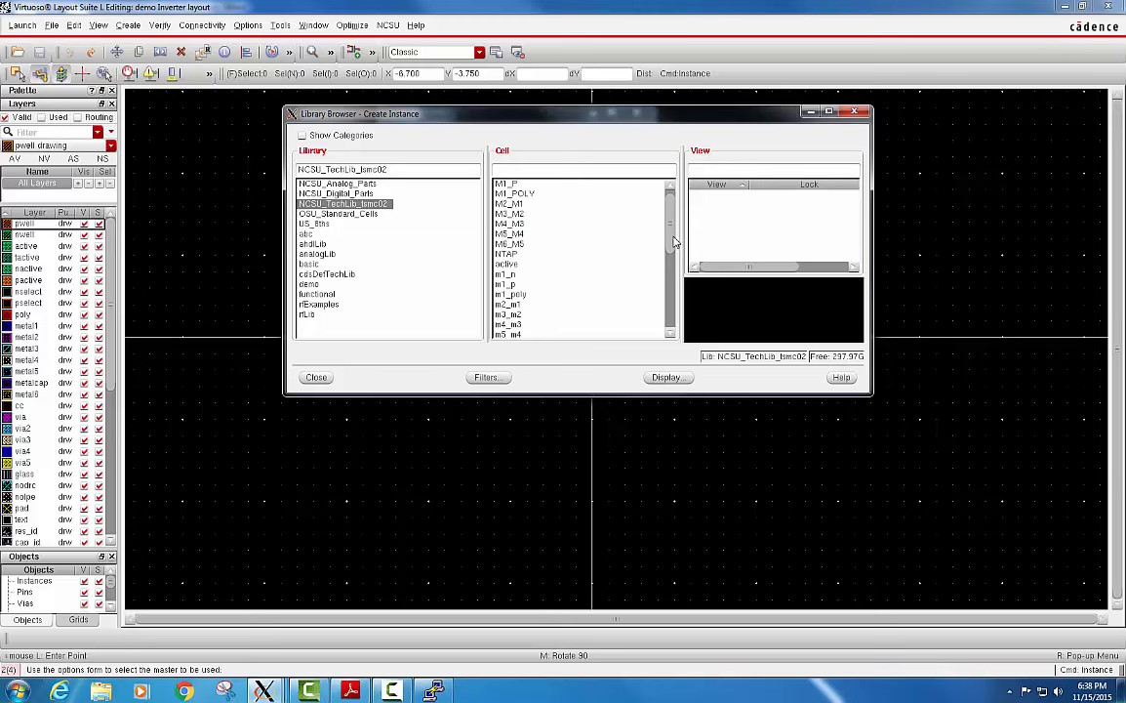
left_click_drag(673, 237, 674, 310)
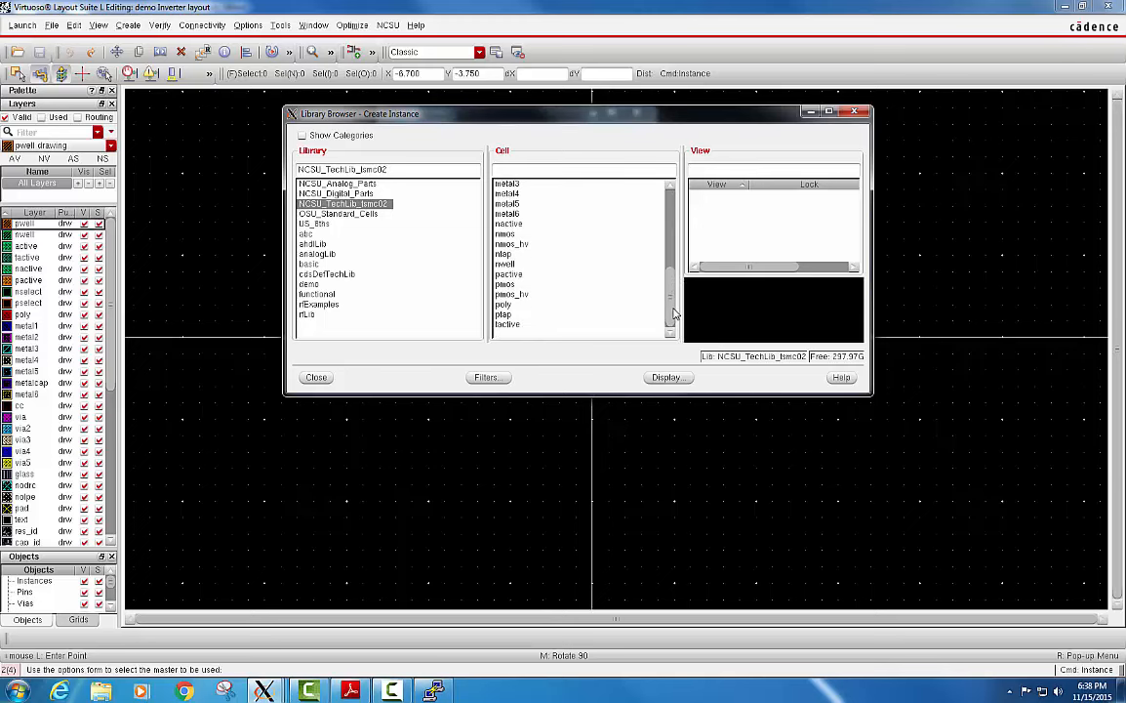
left_click(505, 285)
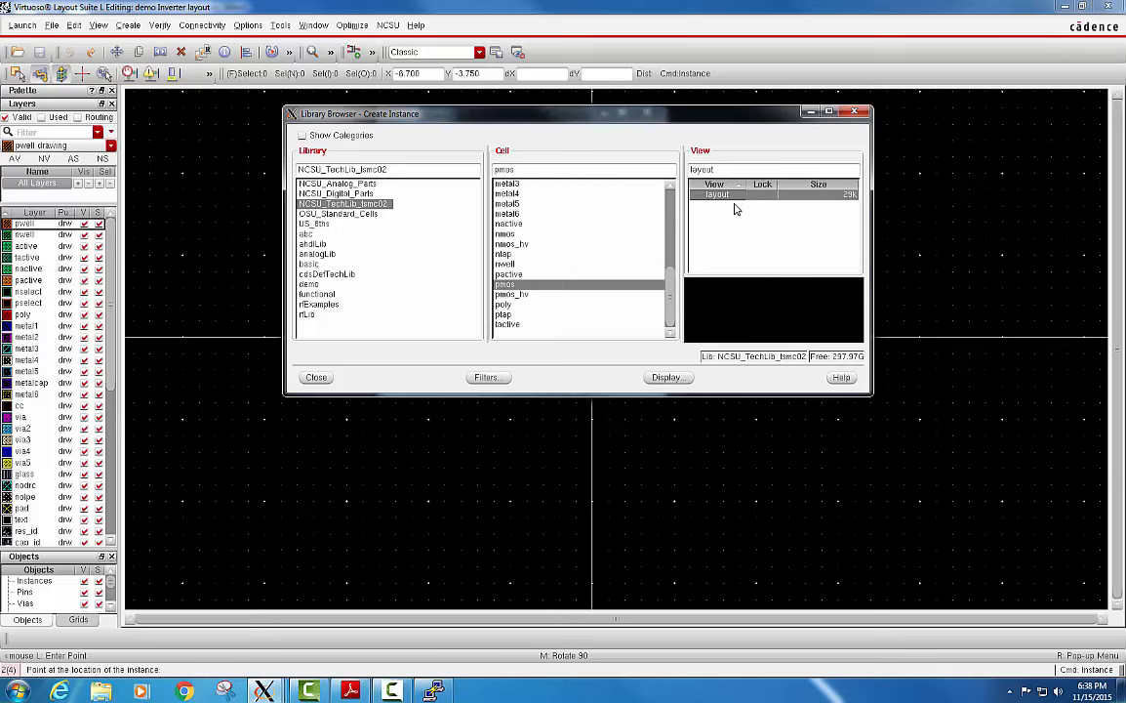
left_click(811, 112)
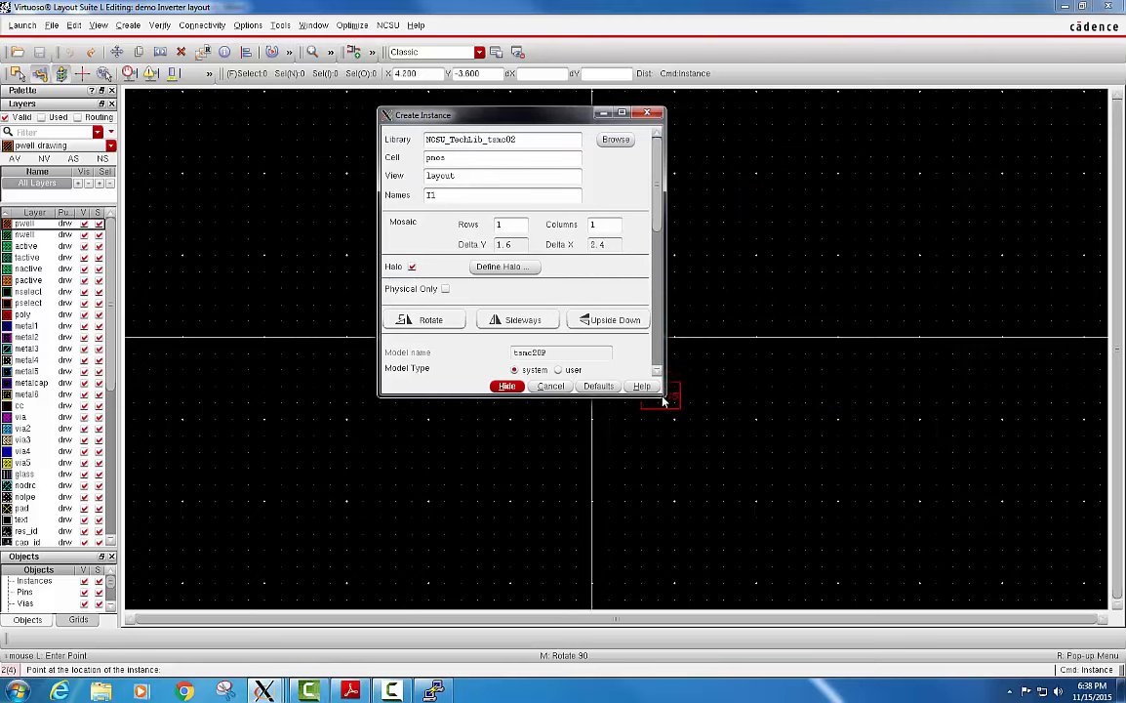
Set the pmos instance's width to match the schematic's 600n and place it at about X 0, Y 1.25.
left_click_drag(662, 401, 658, 574)
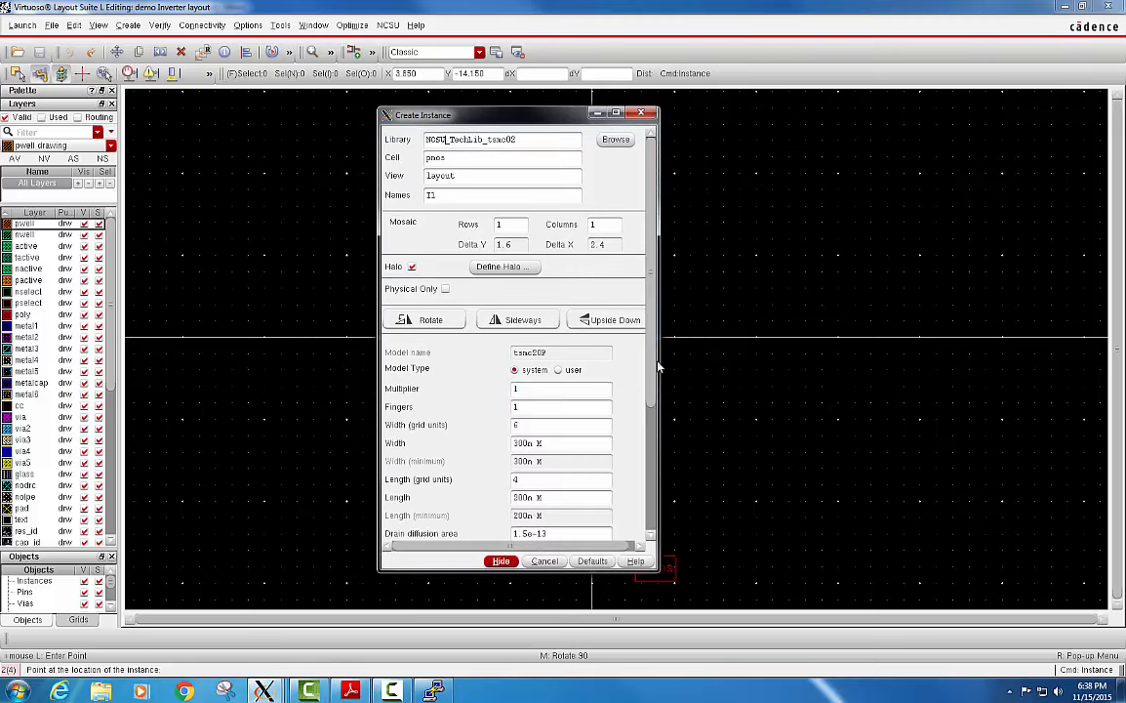
scroll(621, 381, "down", 3)
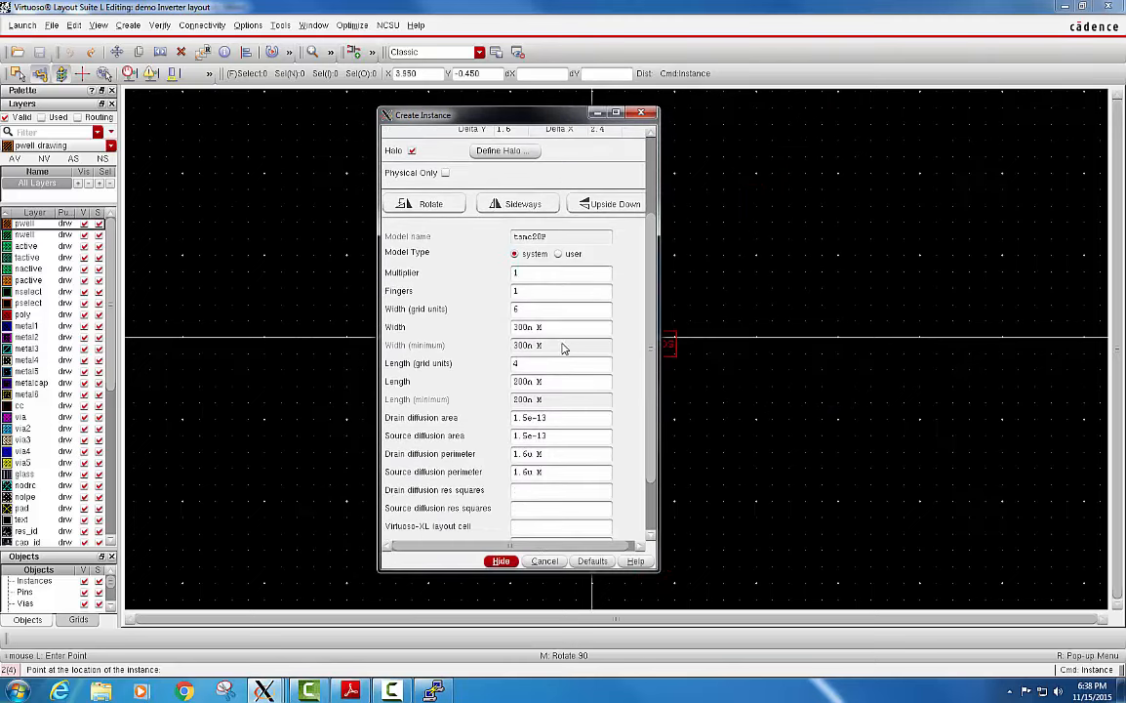
left_click_drag(561, 333, 469, 334)
type("60")
key("Tab")
scroll(649, 328, "up", 3)
scroll(649, 328, "down", 3)
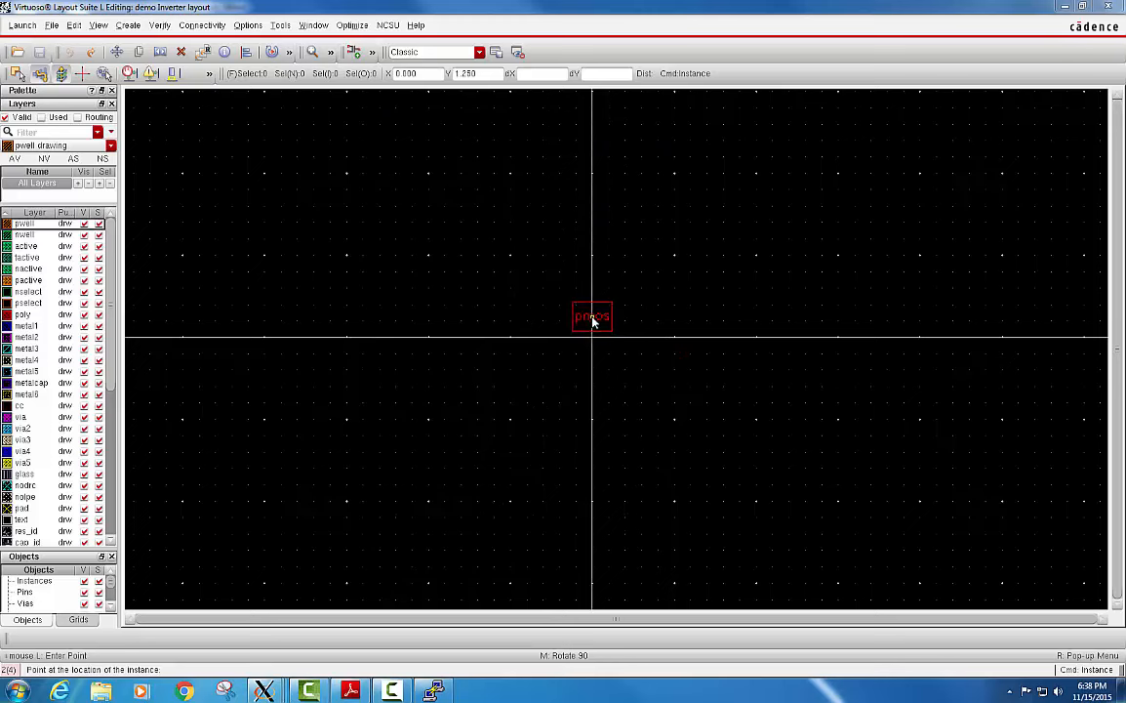
left_click(592, 321)
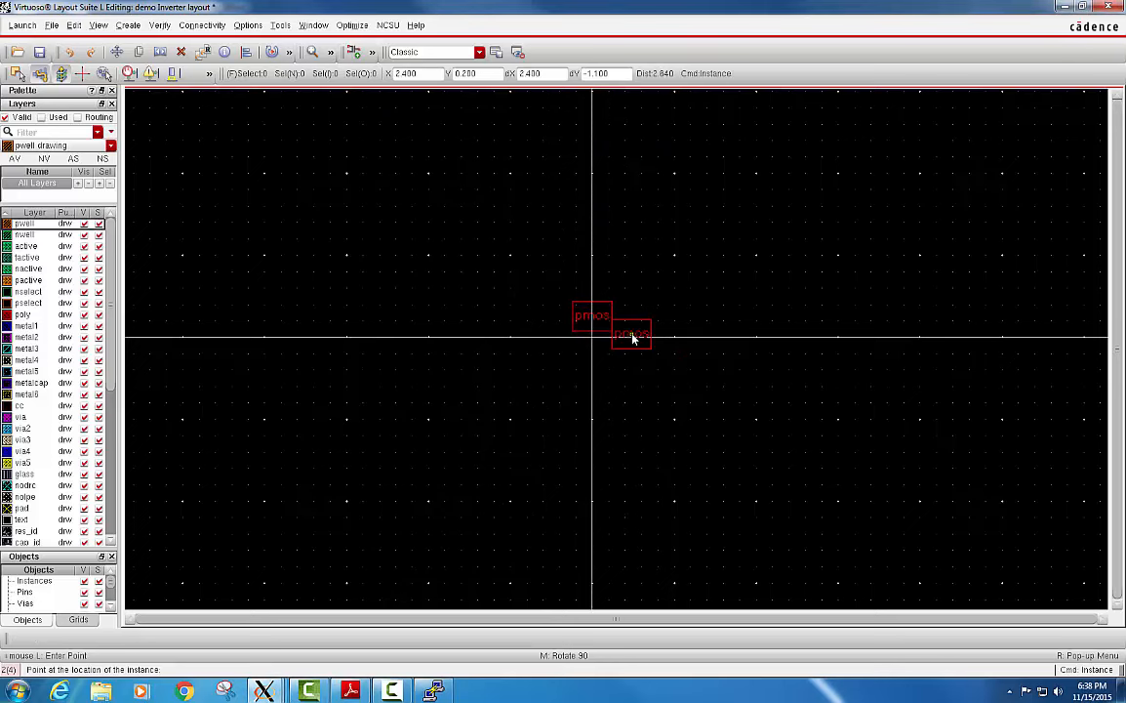
Finish placing pmos and start a new instance using the layout view of the nmos cell from NCSU_TechLib_tsmc02.
key("Escape")
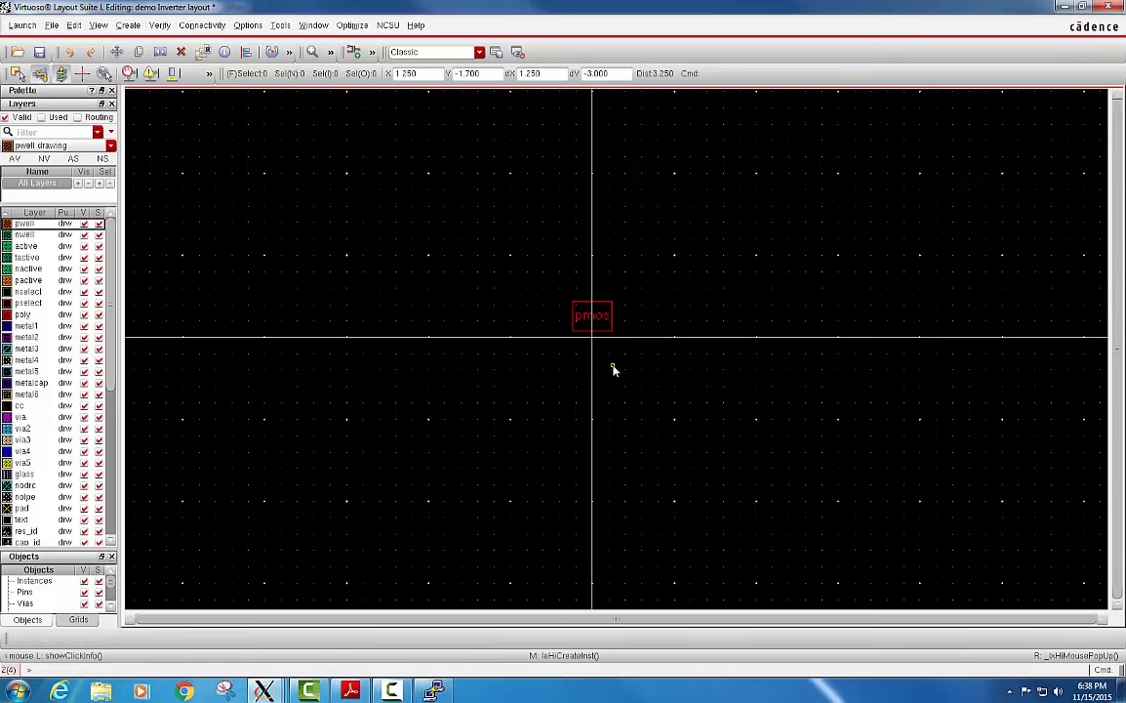
key("i")
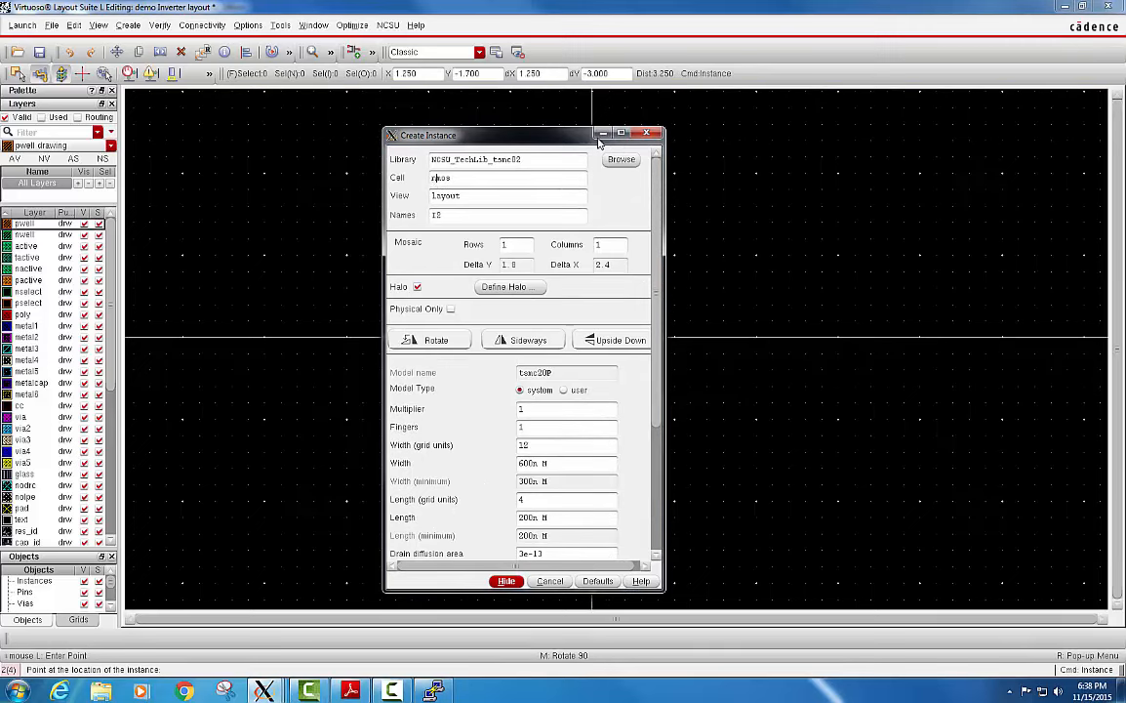
left_click_drag(656, 278, 657, 244)
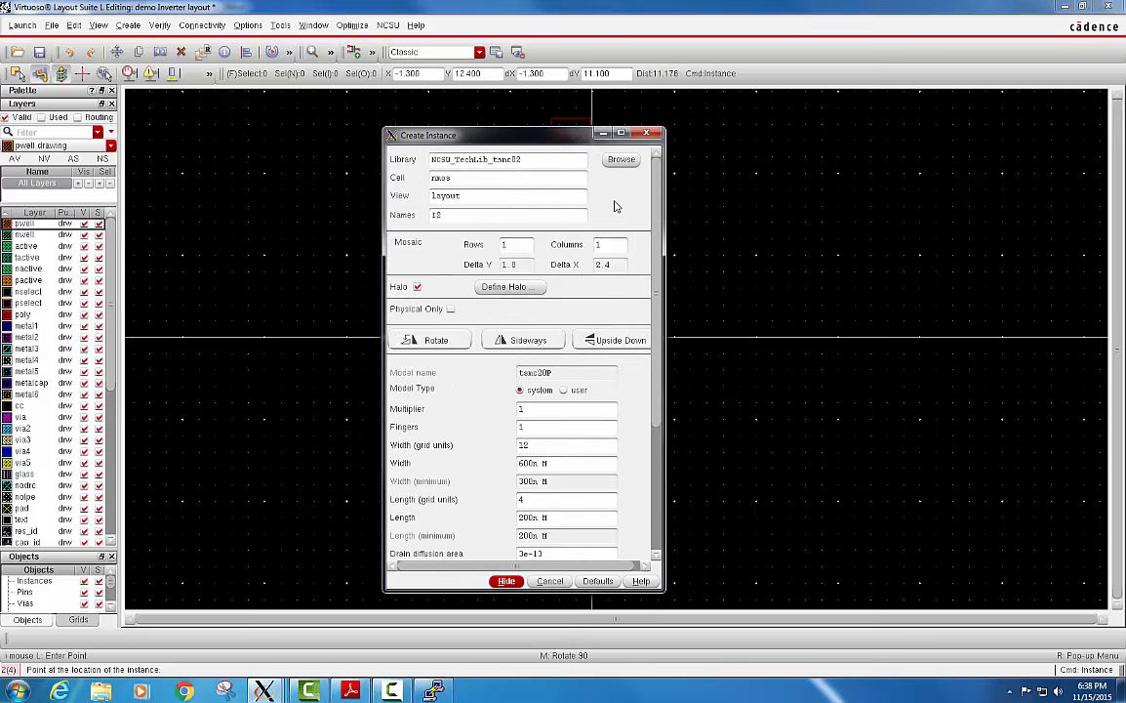
left_click(464, 181)
key("Tab")
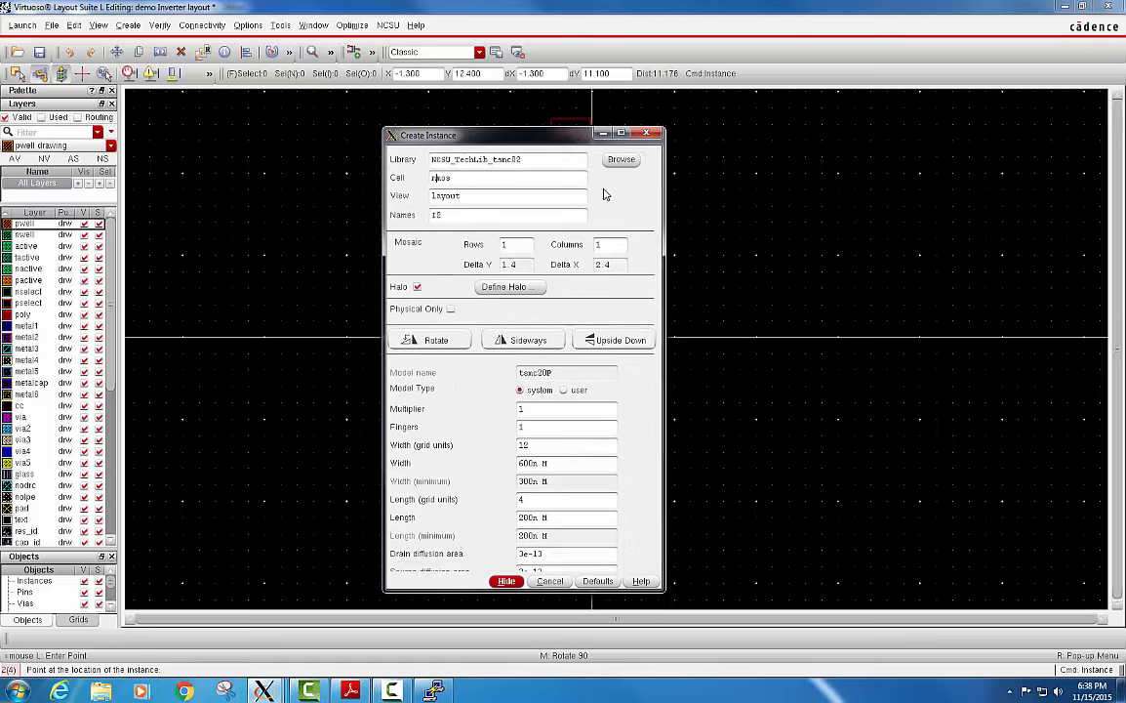
left_click_drag(647, 196, 660, 317)
left_click(605, 134)
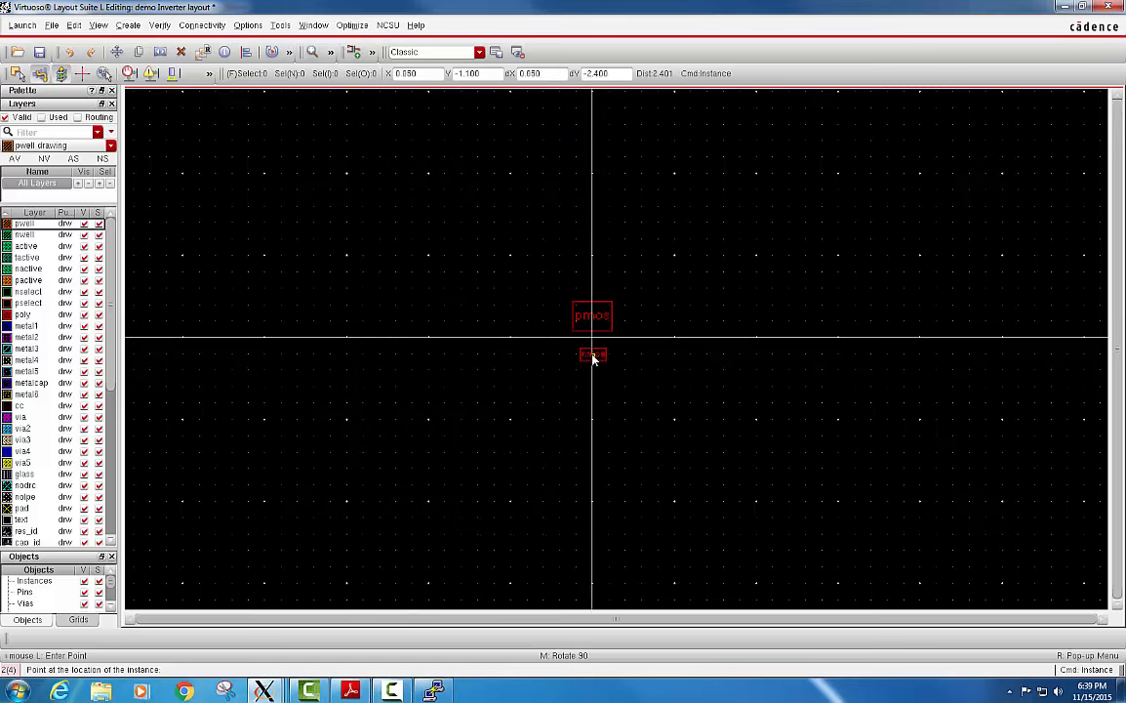
Place the nmos instance below the pmos at about X 0, Y -1, and display the internal layers of both transistors.
left_click(593, 357)
key("Escape")
scroll(603, 327, "up", 2)
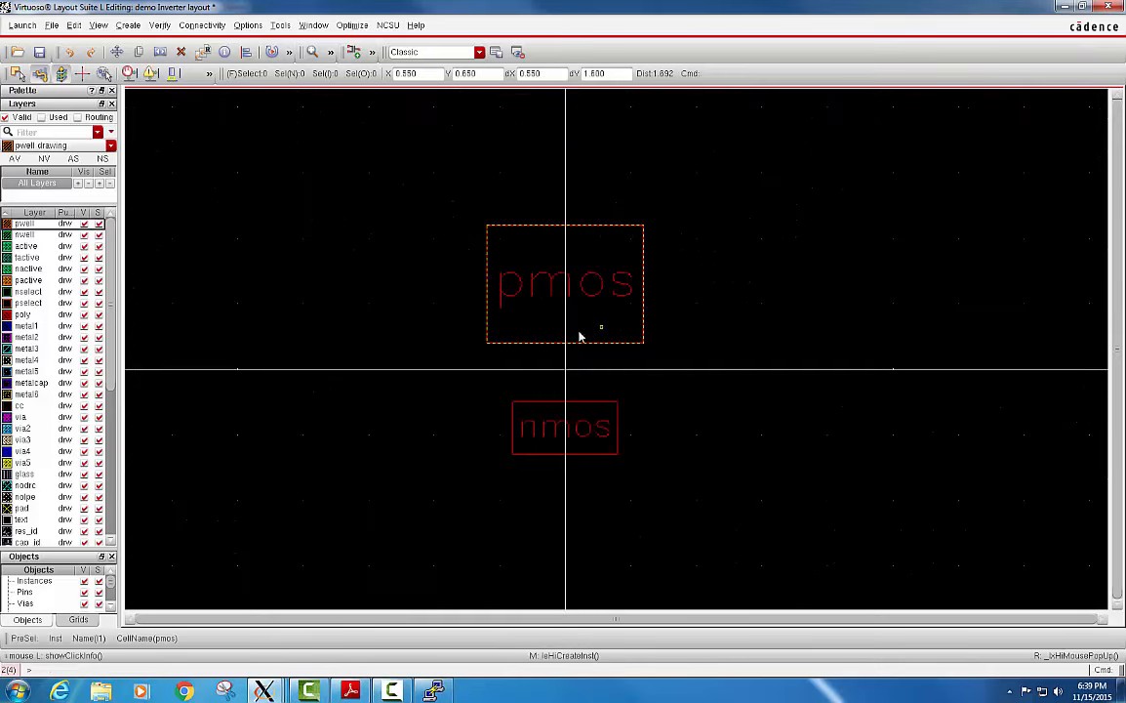
key("shift+f")
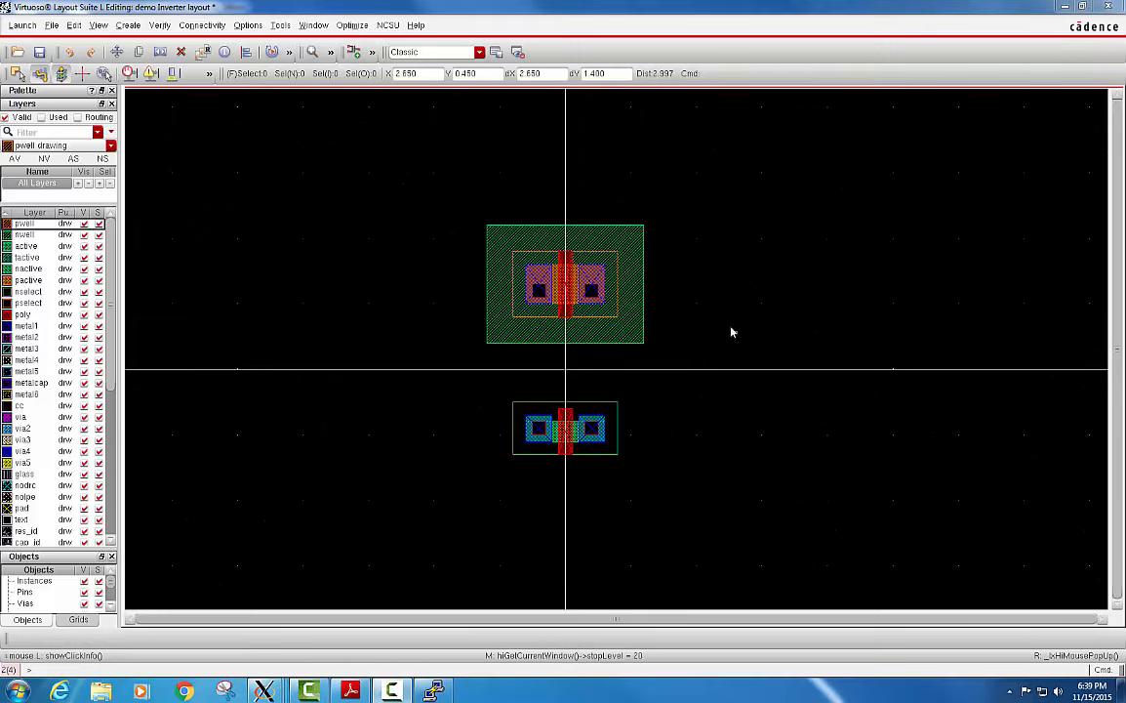
key("k")
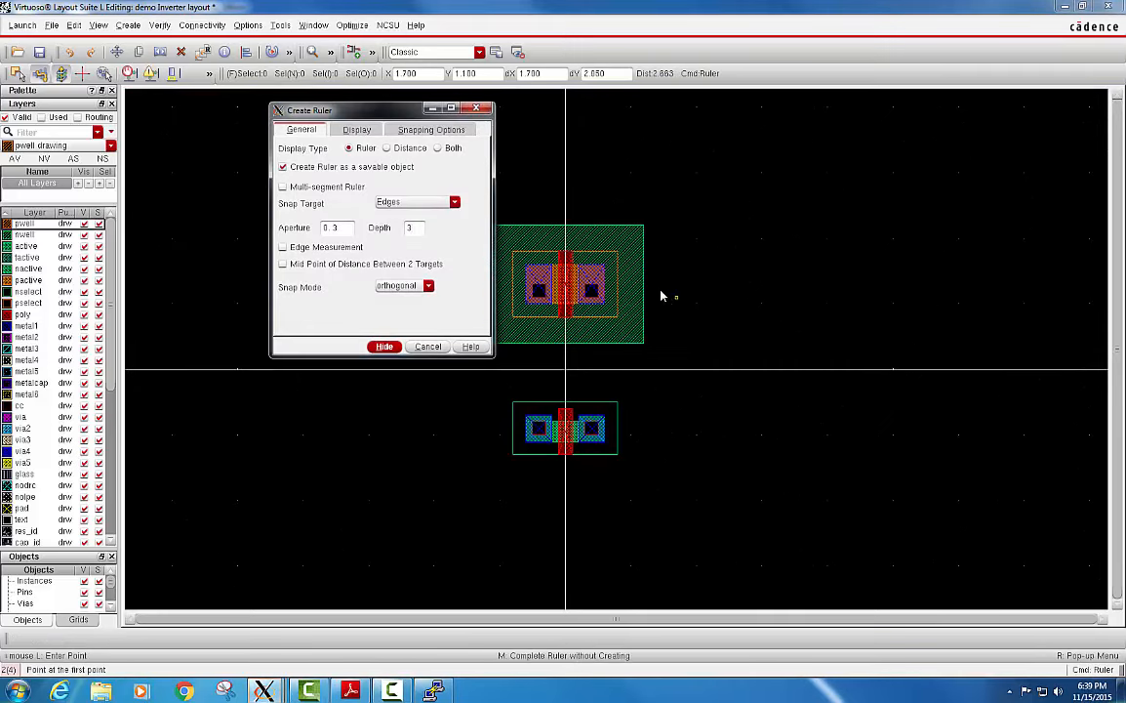
key("F3")
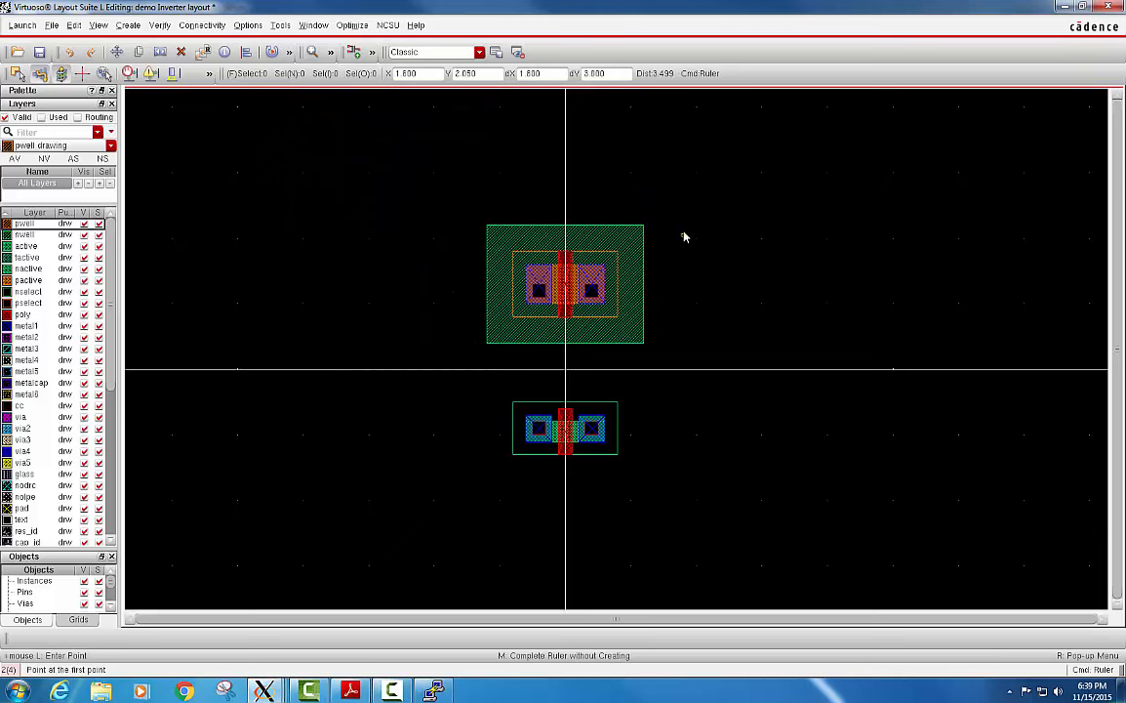
key("Escape")
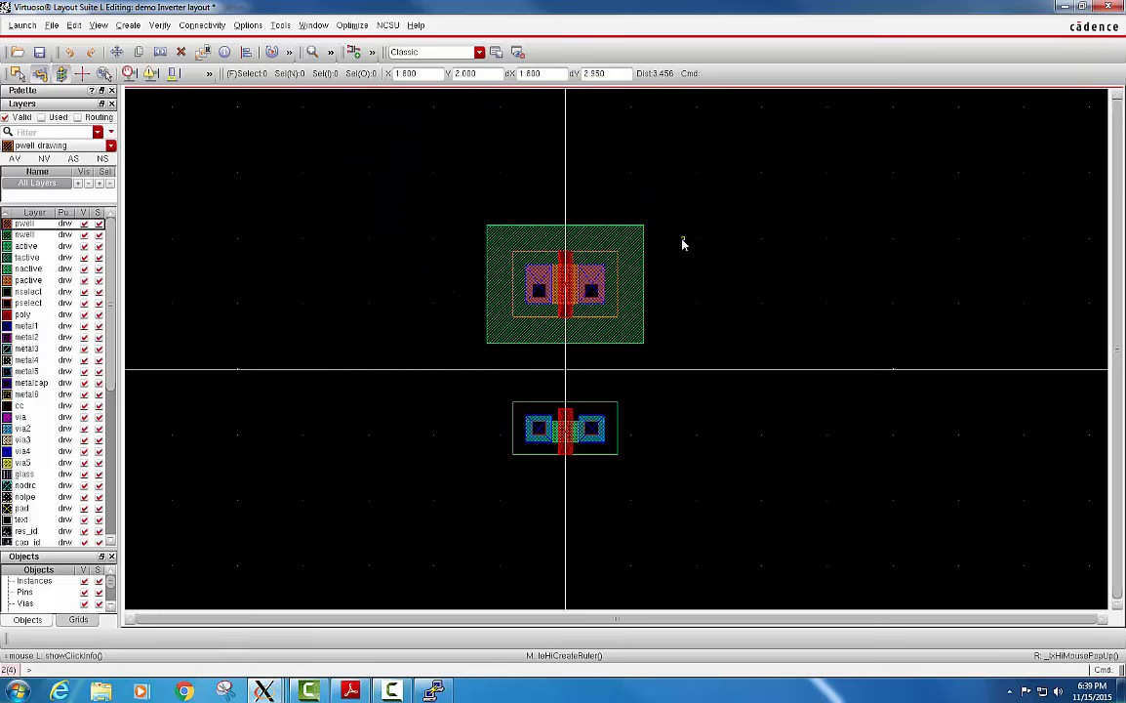
key("k")
left_click(485, 110)
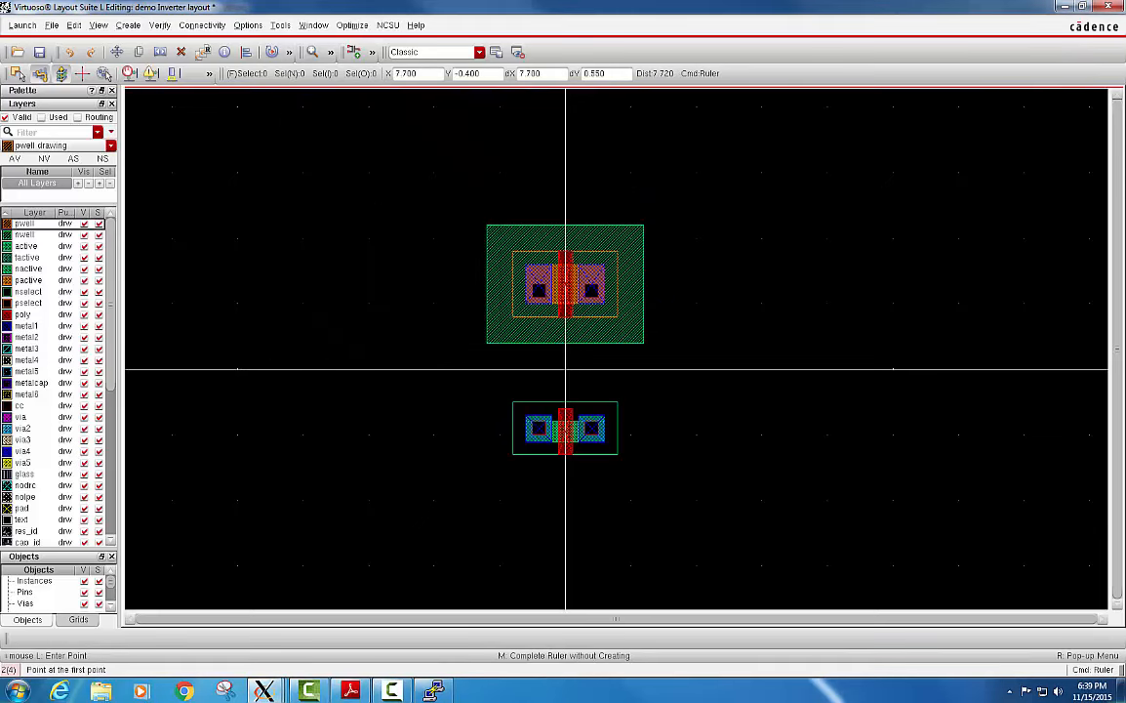
key("Escape")
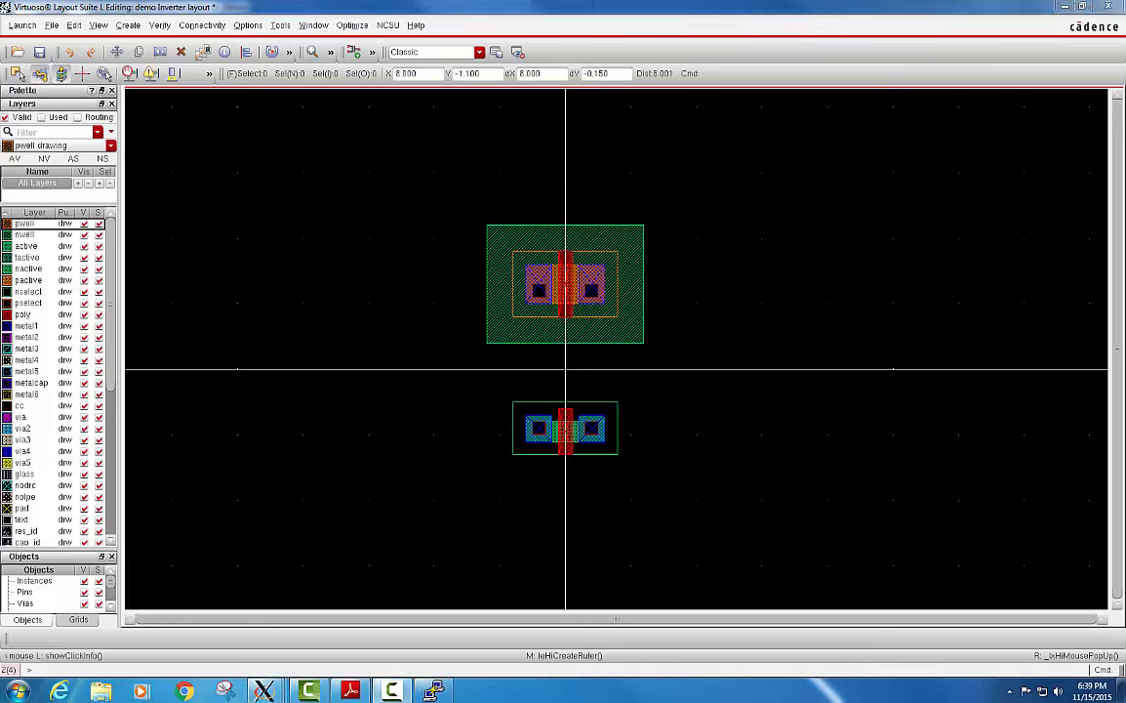
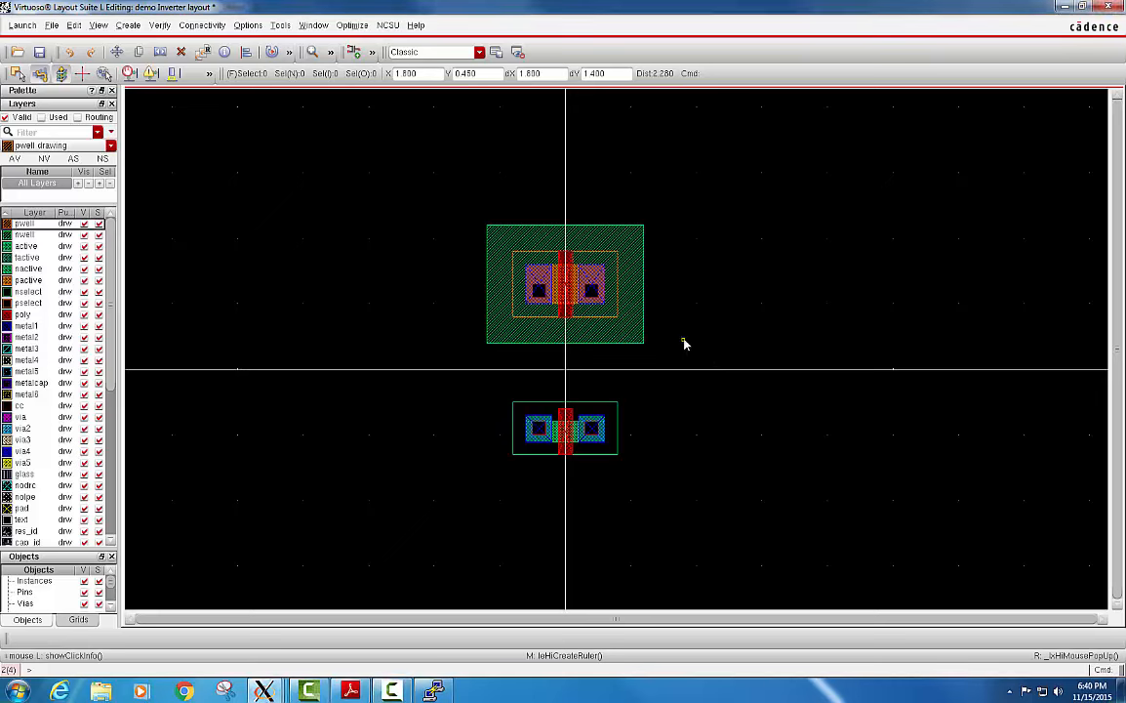
Measure the width of the nmos poly gate with a ruler along its upper edge.
key("k")
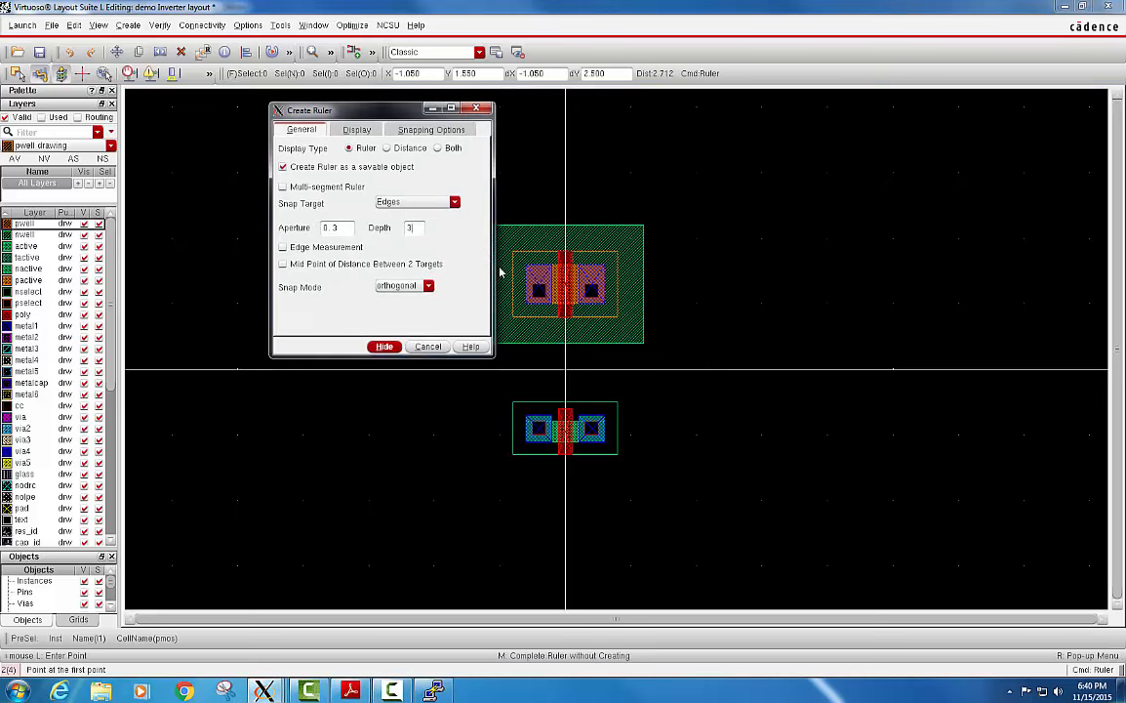
left_click(433, 109)
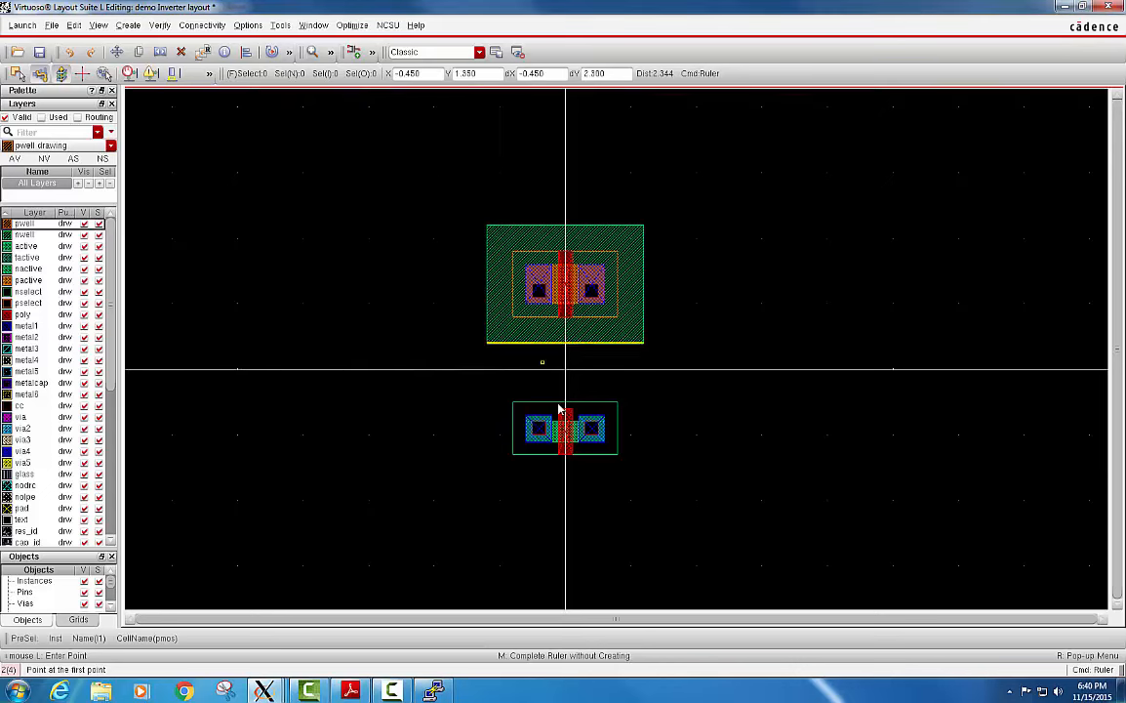
scroll(579, 422, "up", 4, "ctrl")
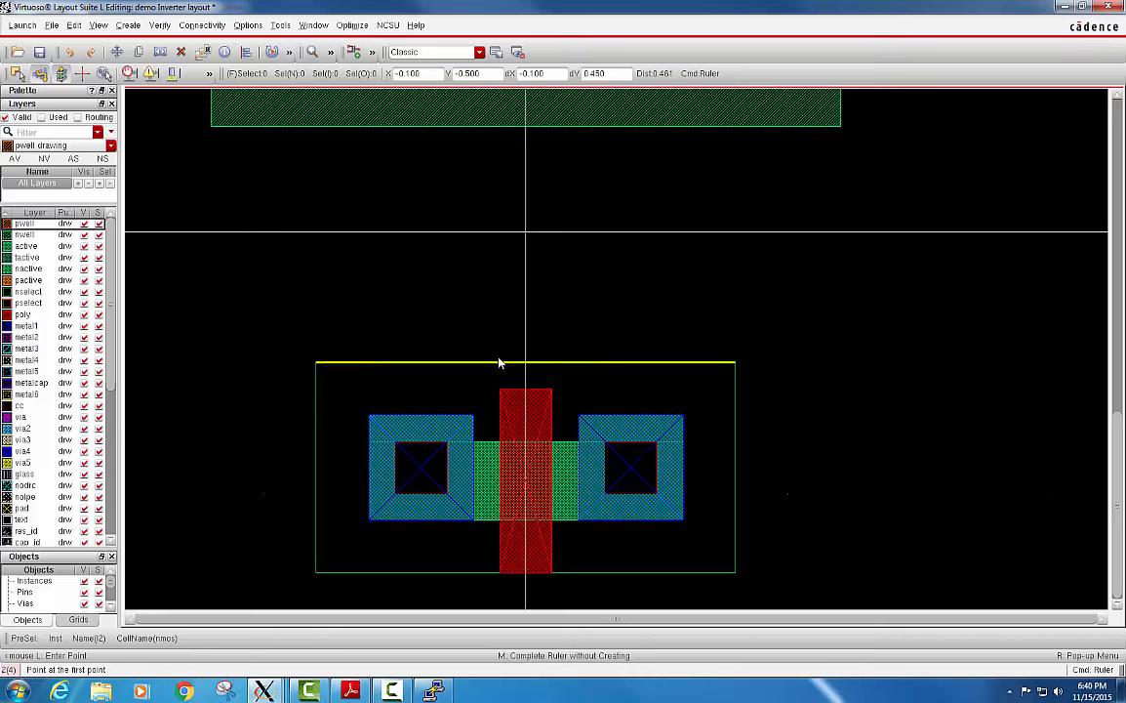
left_click(508, 391)
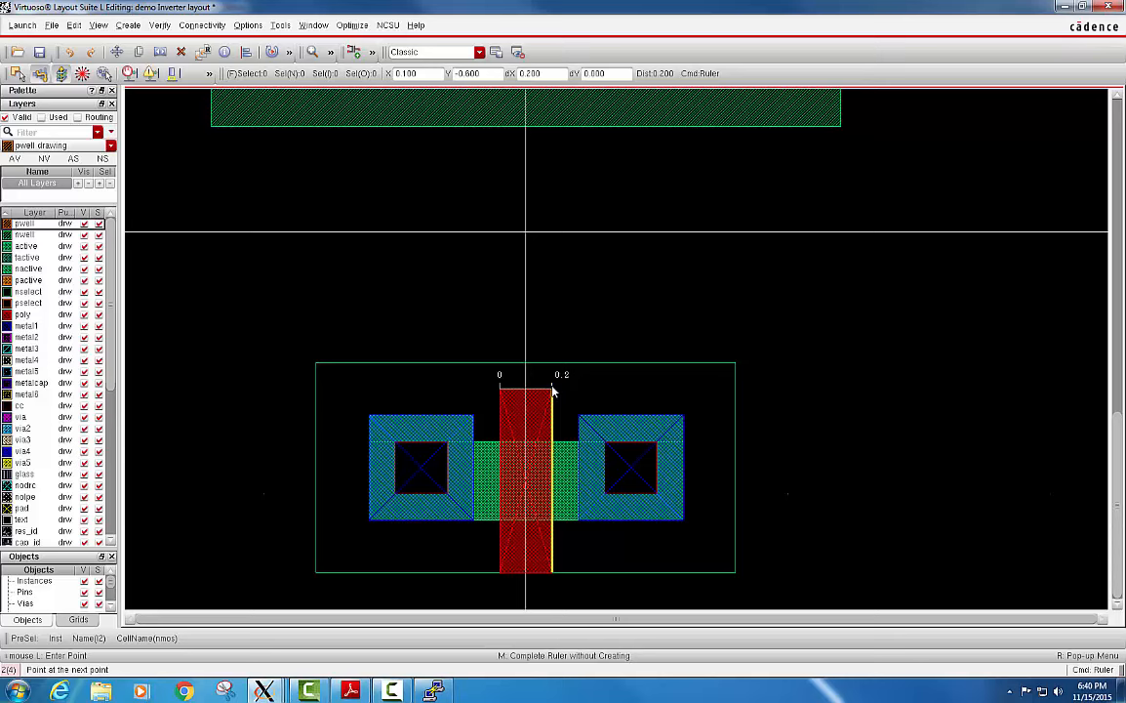
key("Escape")
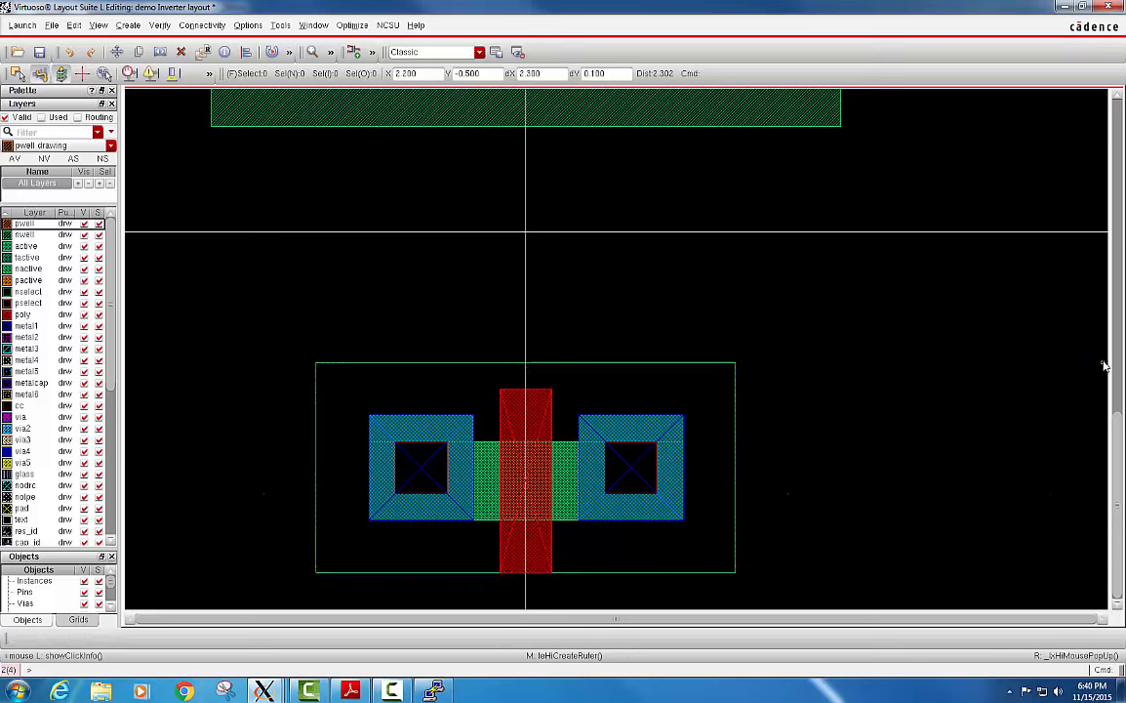
Examine the alignment and spacing of the pmos and nmos transistors and the gap between their poly gates.
left_click_drag(1118, 417, 1119, 350)
scroll(964, 407, "down", 1)
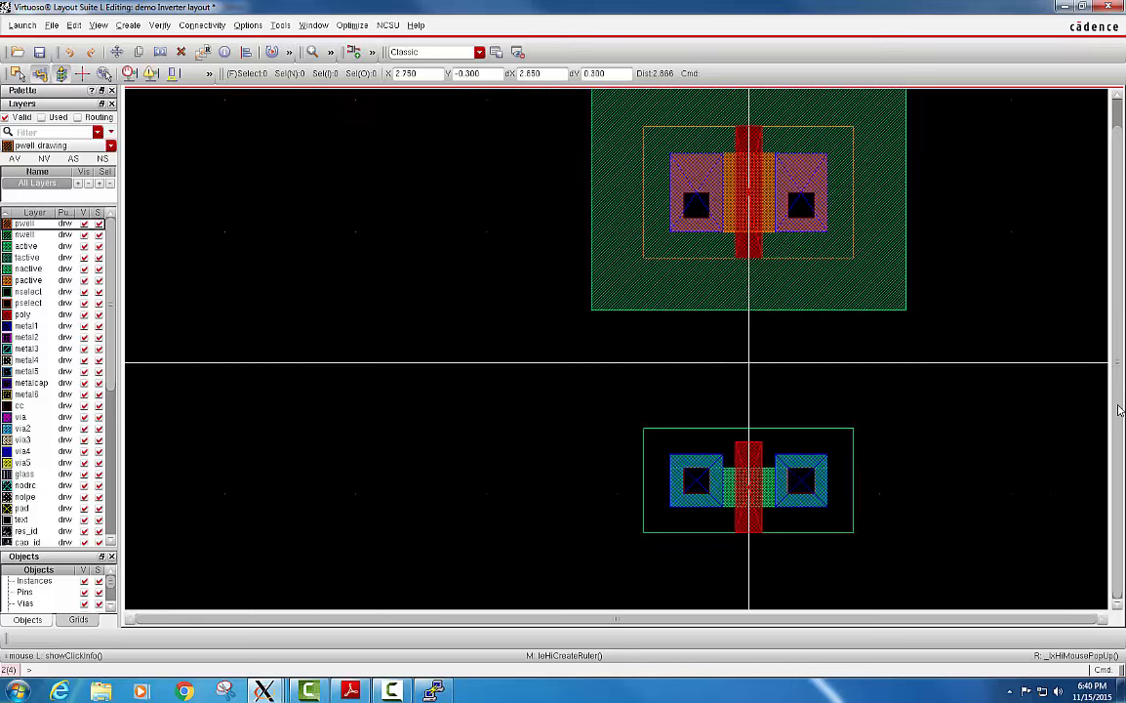
left_click_drag(1117, 406, 1111, 388)
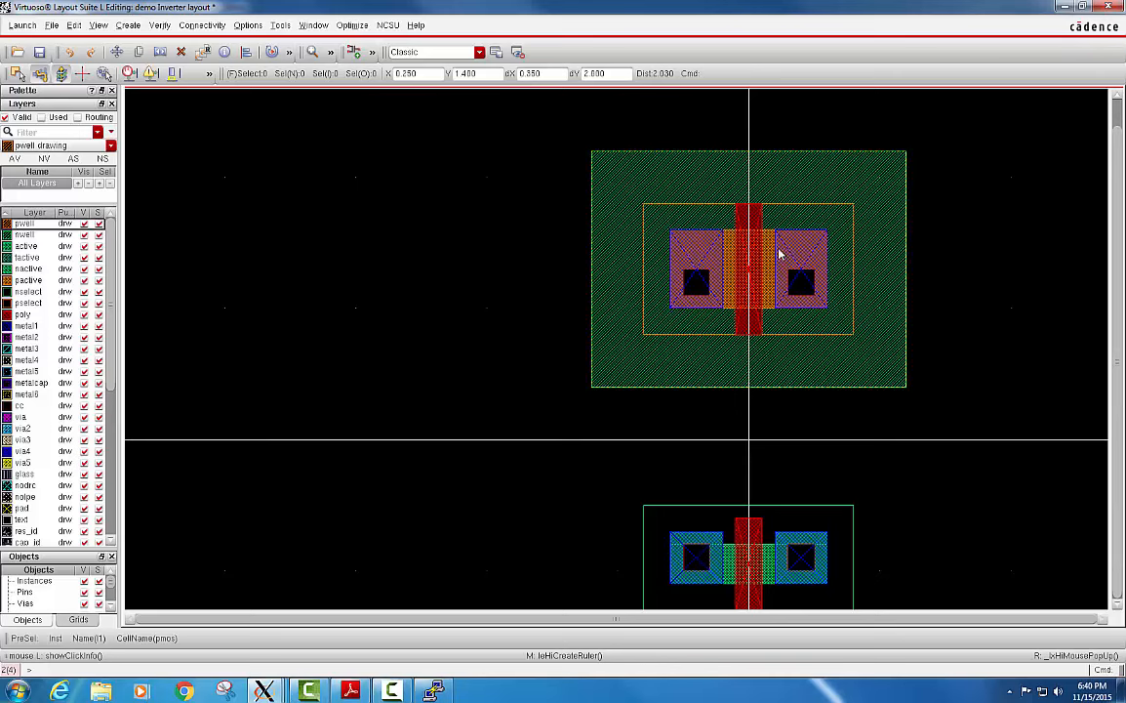
scroll(769, 242, "down", 2)
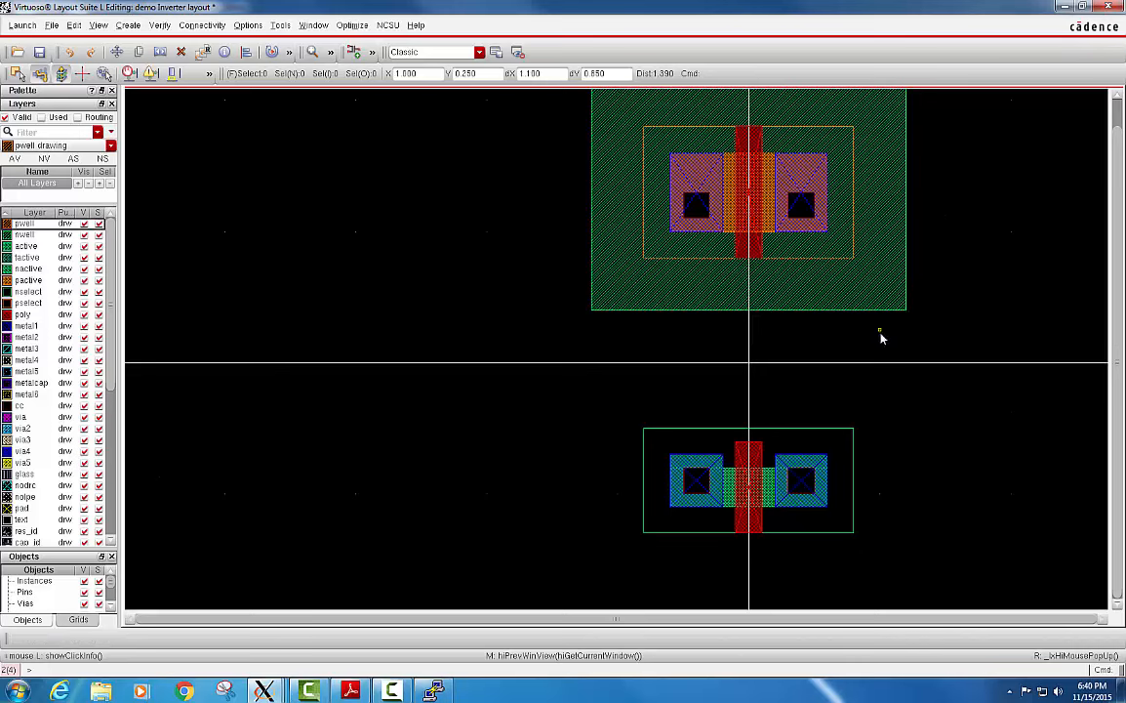
scroll(884, 330, "down", 1, "ctrl")
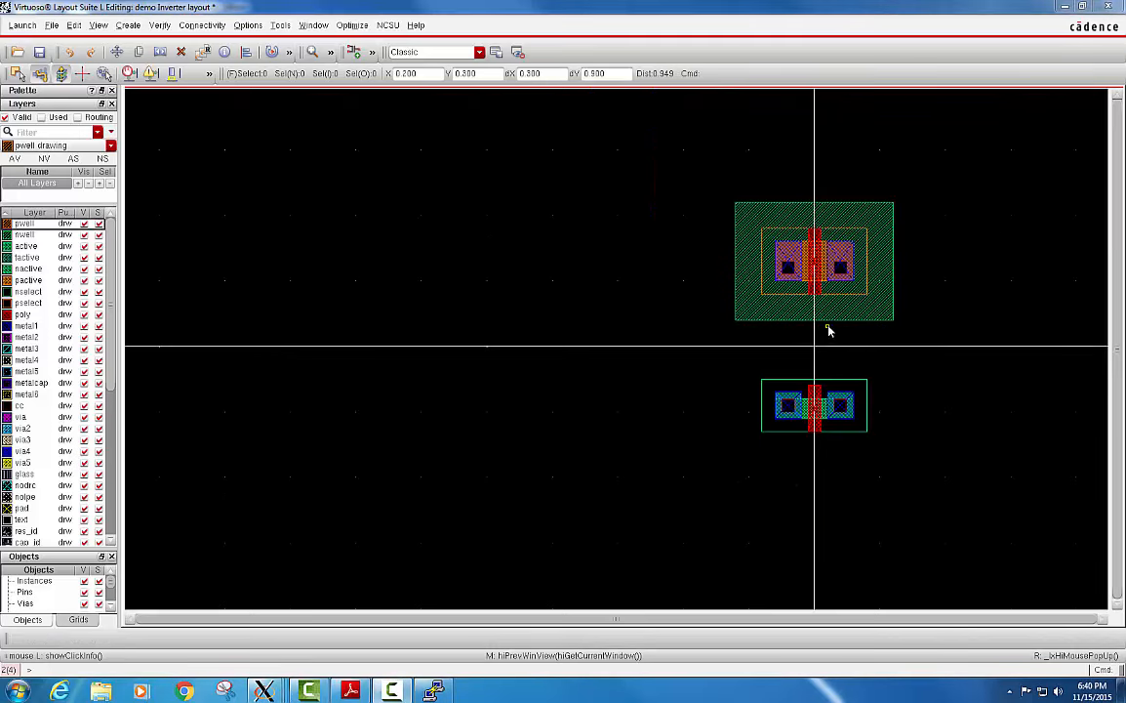
scroll(910, 342, "up", 1, "ctrl")
scroll(847, 335, "down", 1, "ctrl")
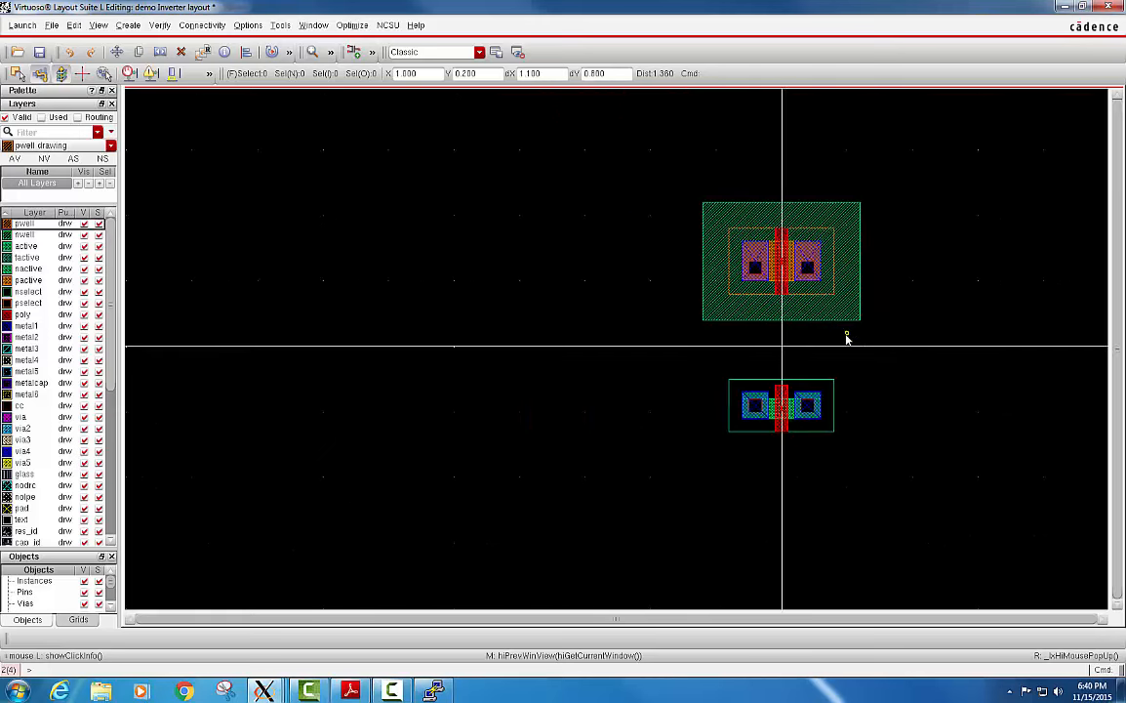
scroll(809, 333, "right", 2, "shift")
scroll(547, 319, "up", 1, "ctrl")
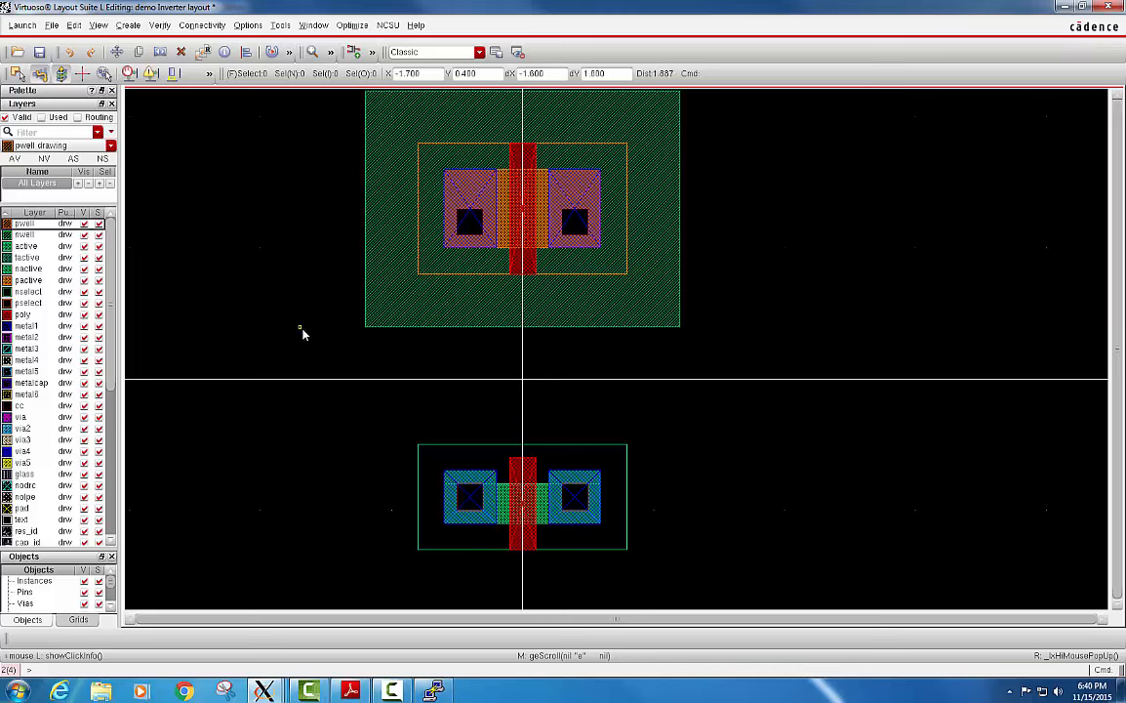
Draw a 0.2 wide poly path from the pmos gate's lower end at Y 0.8 to the nmos gate's upper end at Y -0.6.
key("p")
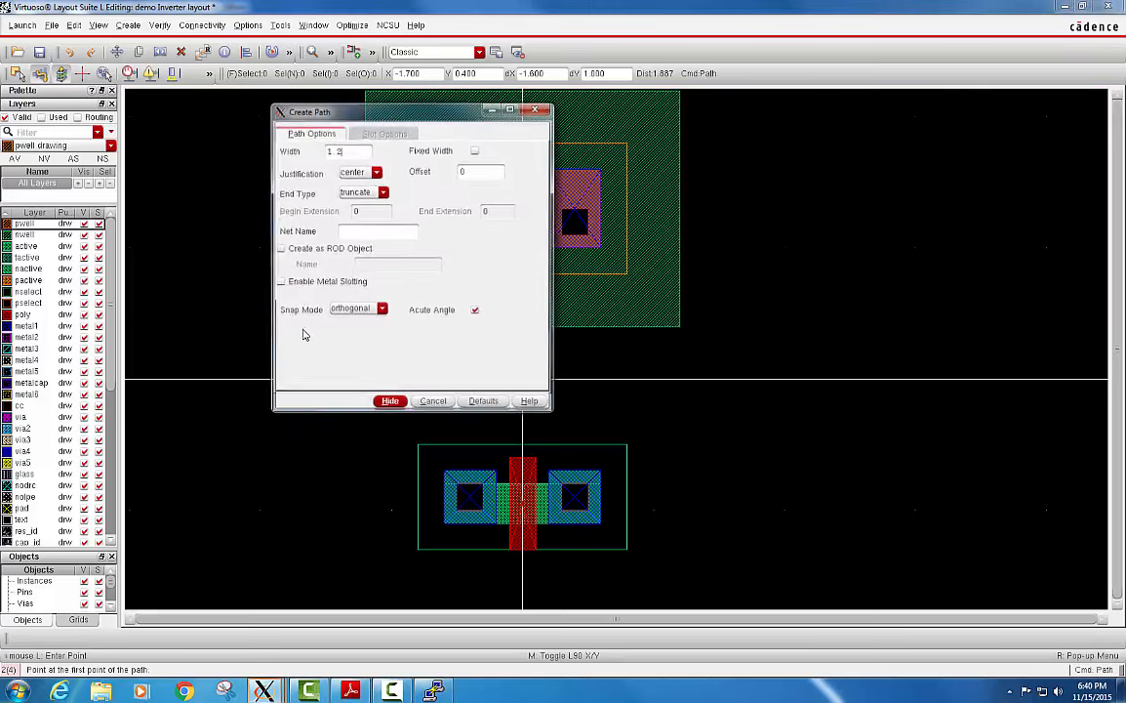
left_click_drag(396, 117, 826, 130)
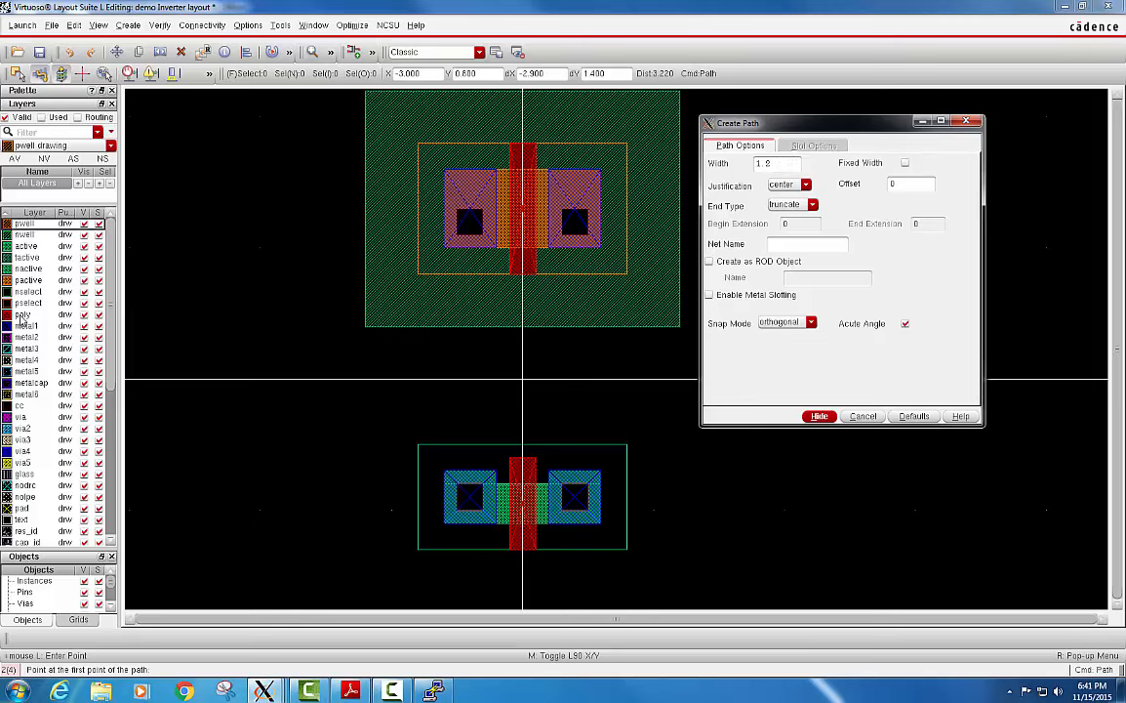
left_click(21, 315)
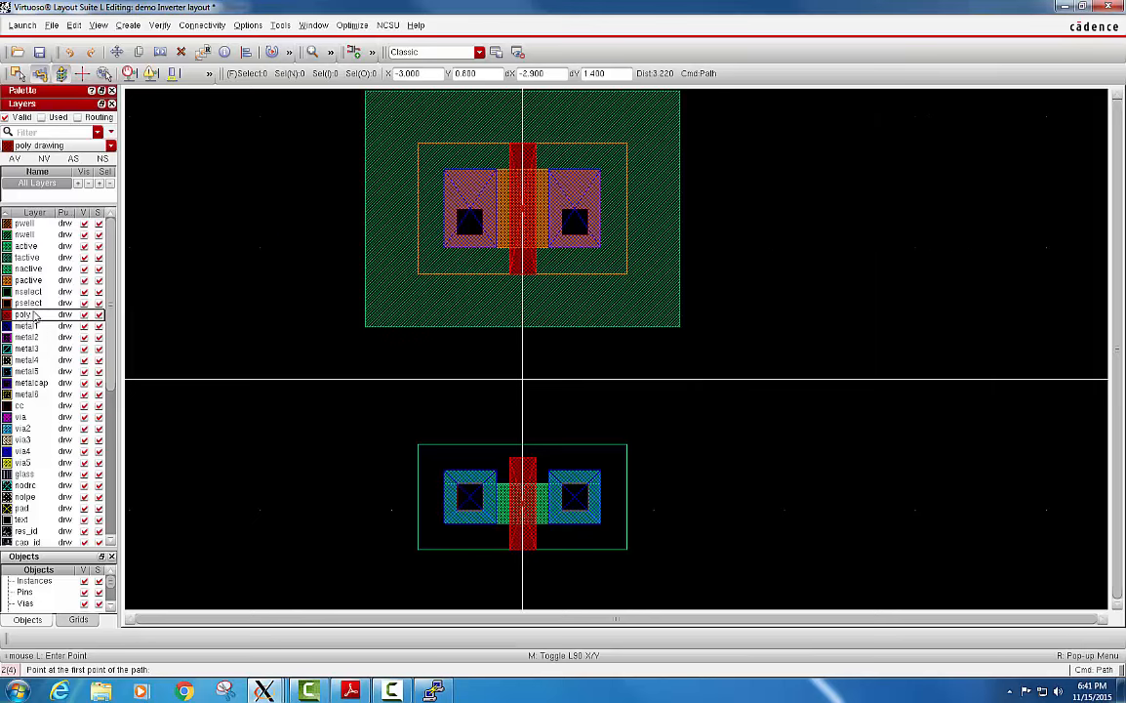
mouse_move(264, 691)
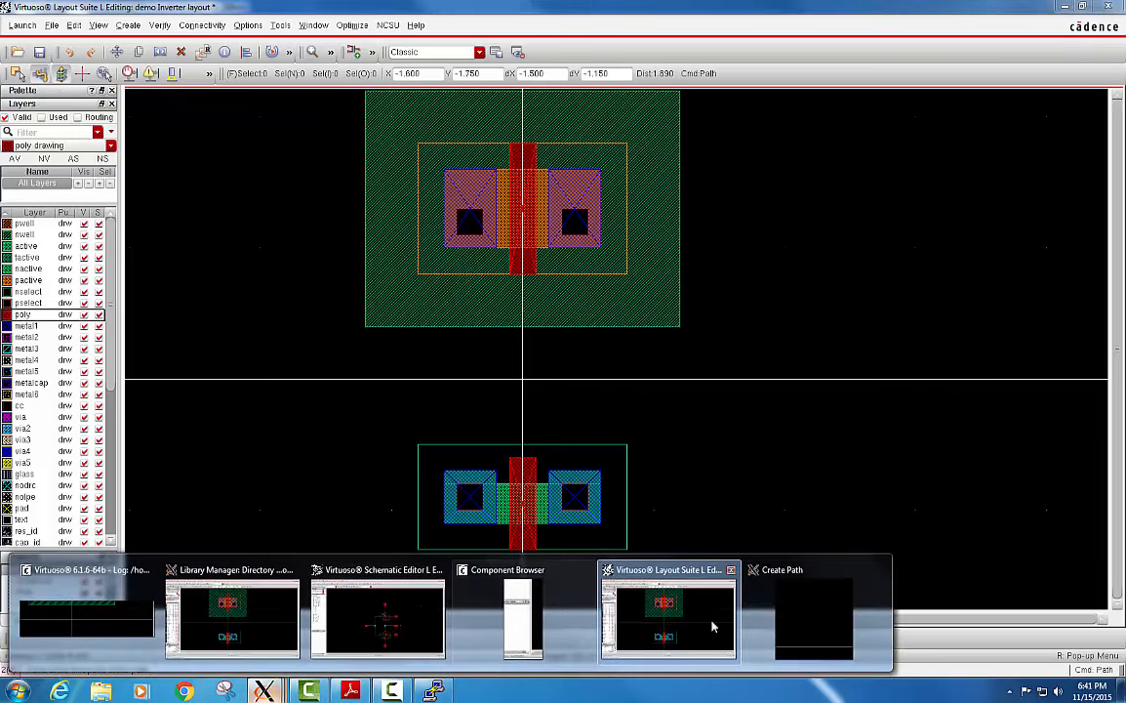
left_click(835, 624)
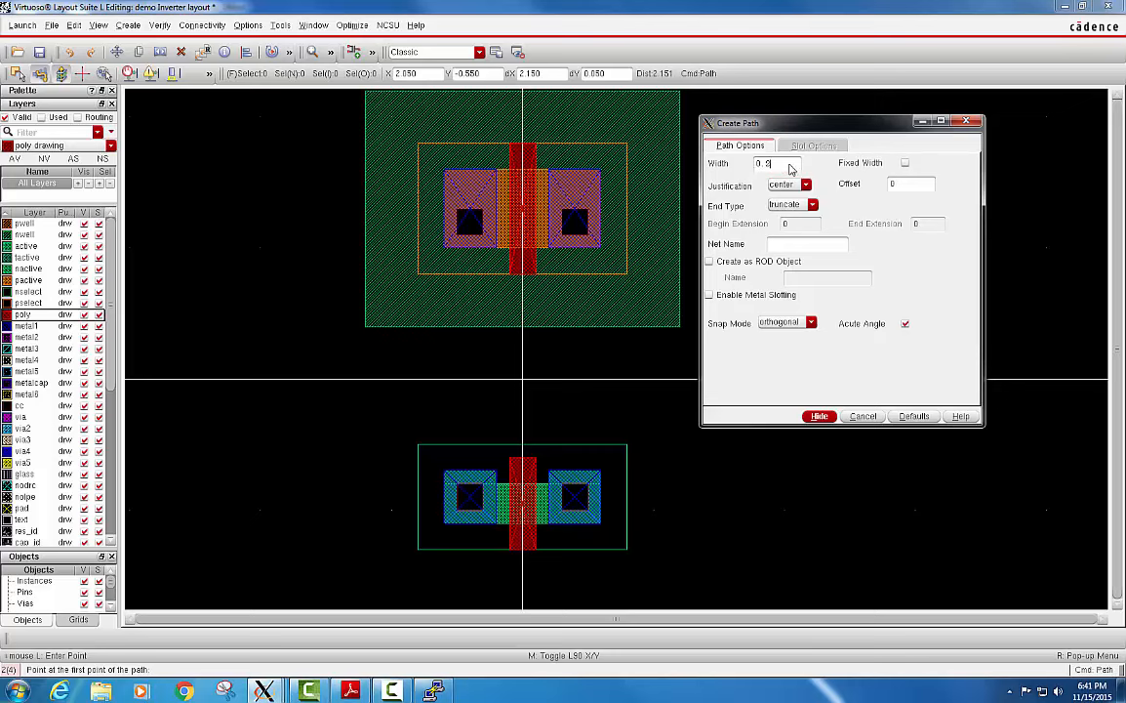
left_click(922, 121)
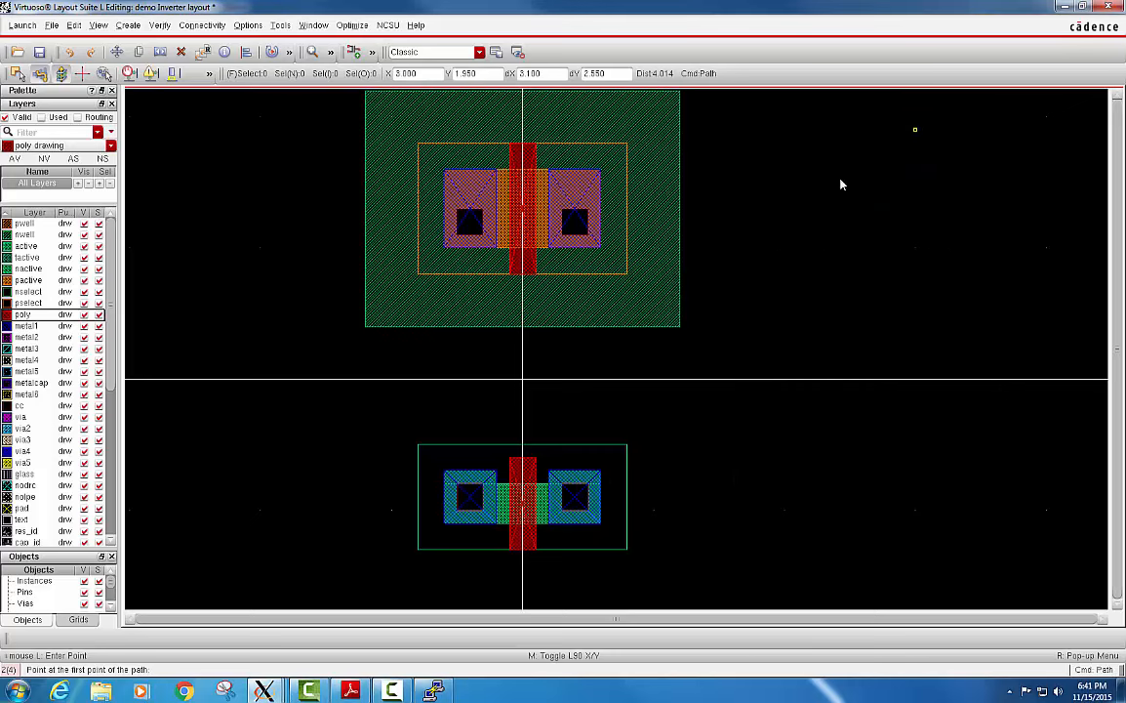
left_click(522, 281)
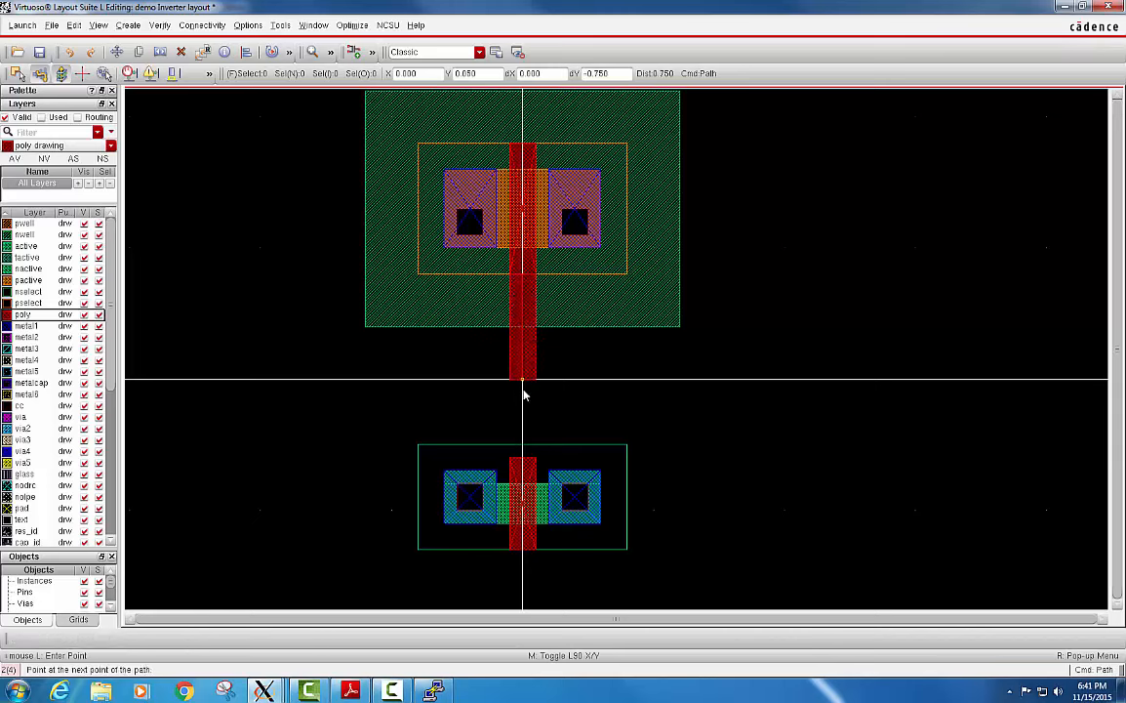
double_click(523, 462)
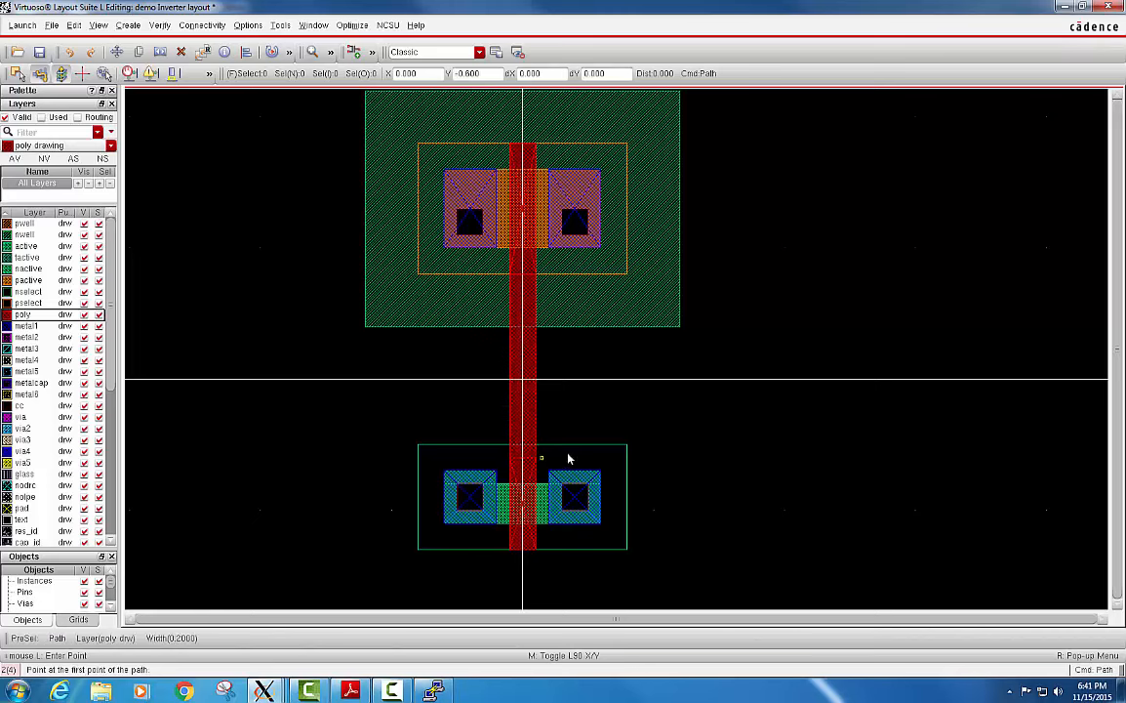
Add a horizontal poly path for the input along Y 0, from the gate connection's far edge at X 0.1 to X -0.8.
left_click(537, 384)
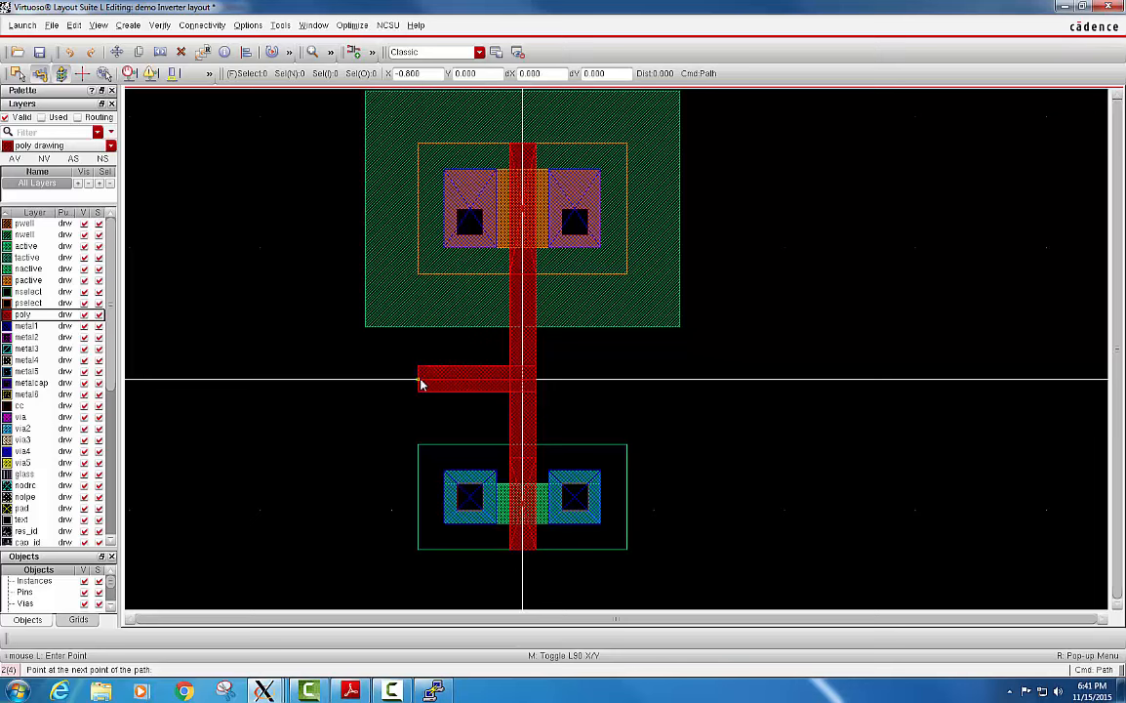
double_click(419, 382)
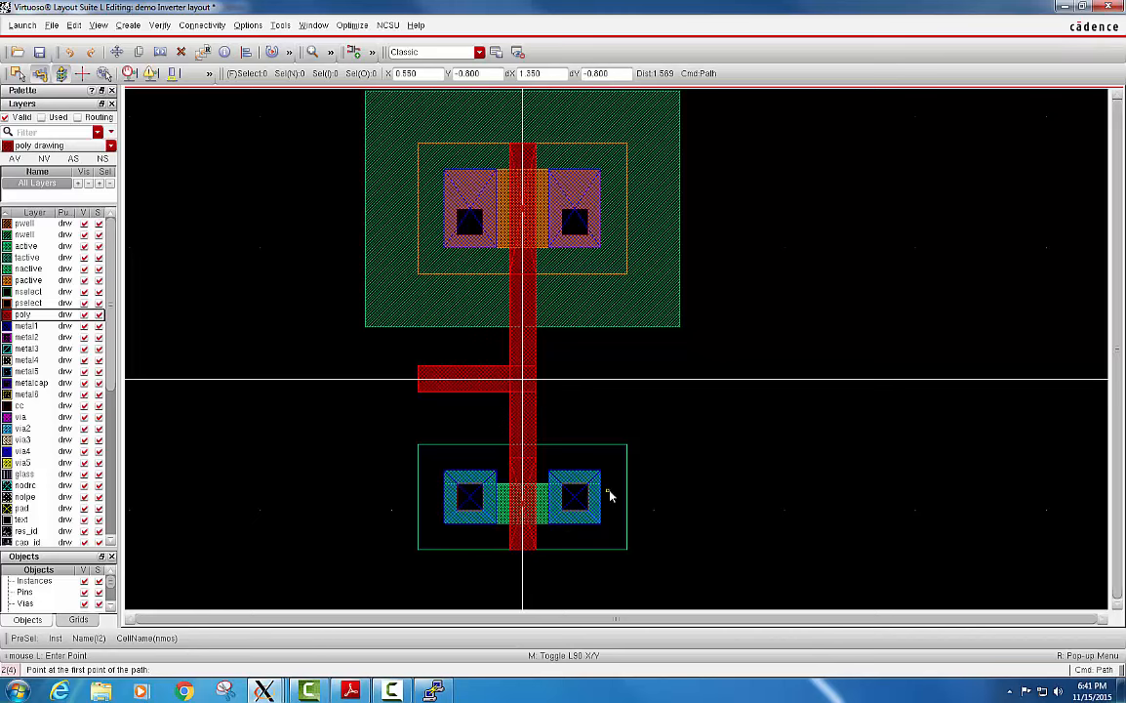
key("Escape")
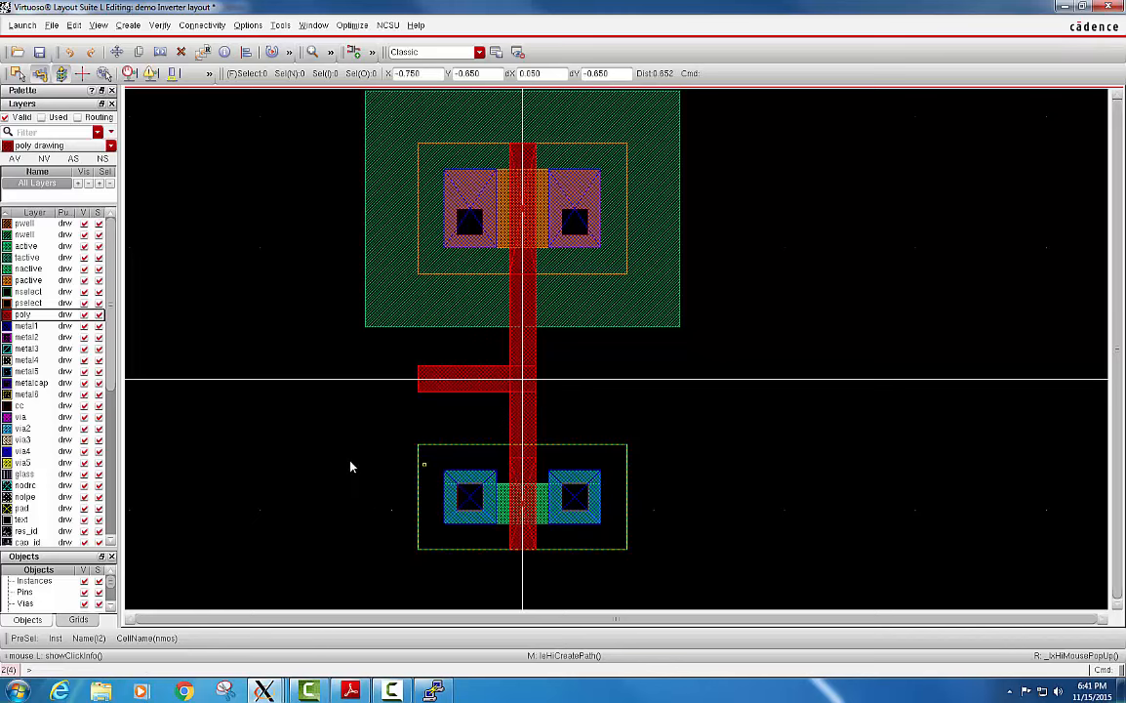
Draw a 0.3 wide metal1 path joining the right-hand contacts of the pmos and nmos, from Y 1.2 to Y -0.9 at X 0.4.
left_click(26, 328)
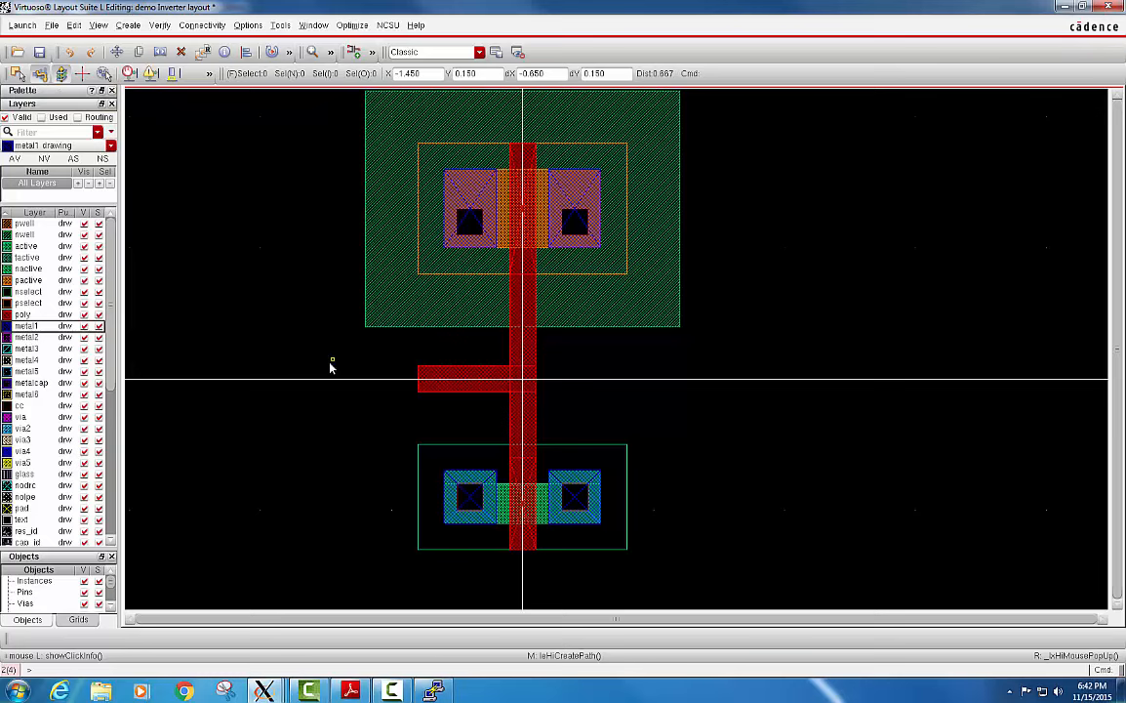
key("p")
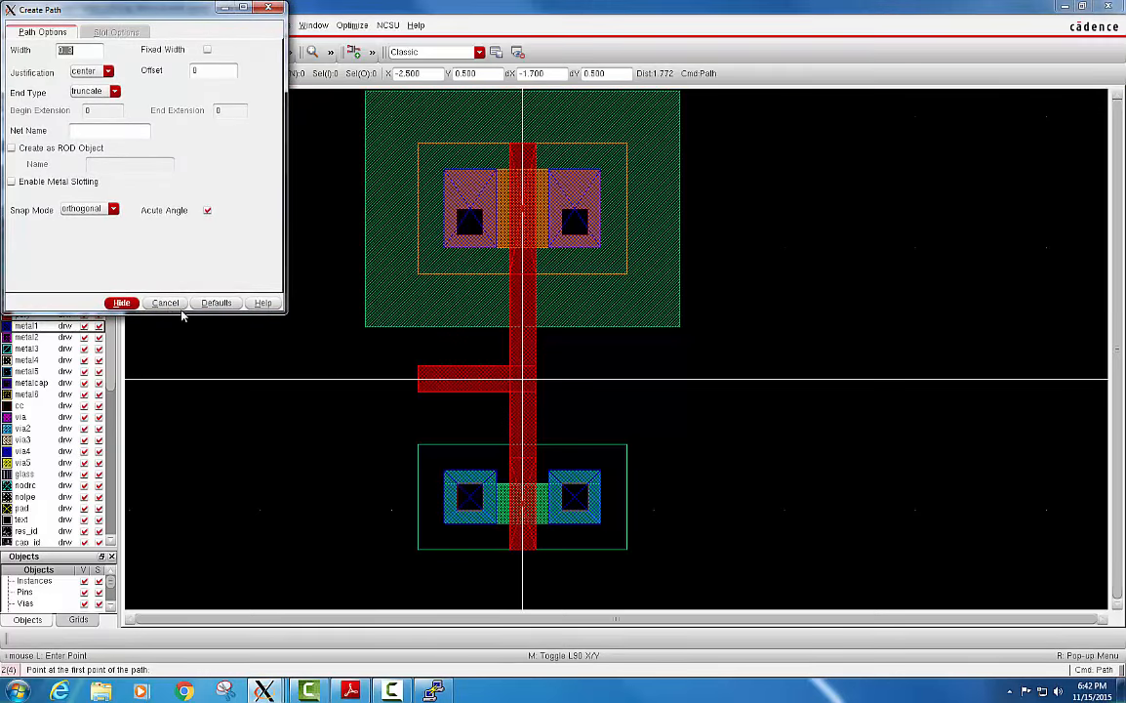
left_click(121, 302)
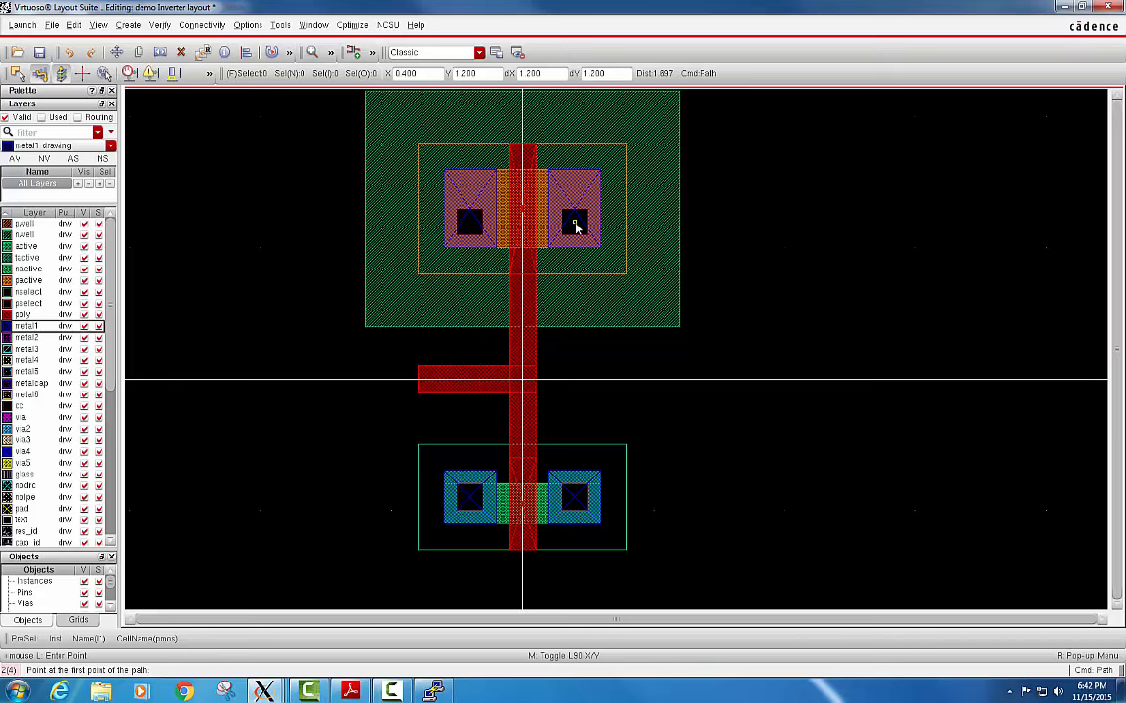
left_click(576, 226)
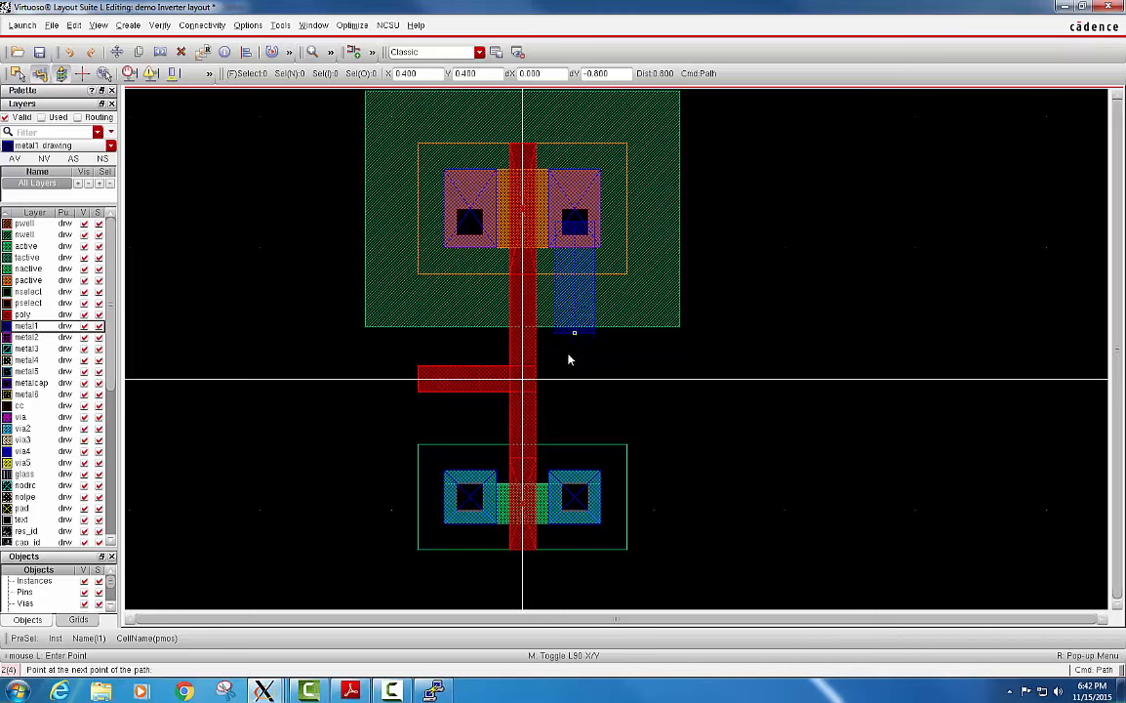
double_click(575, 500)
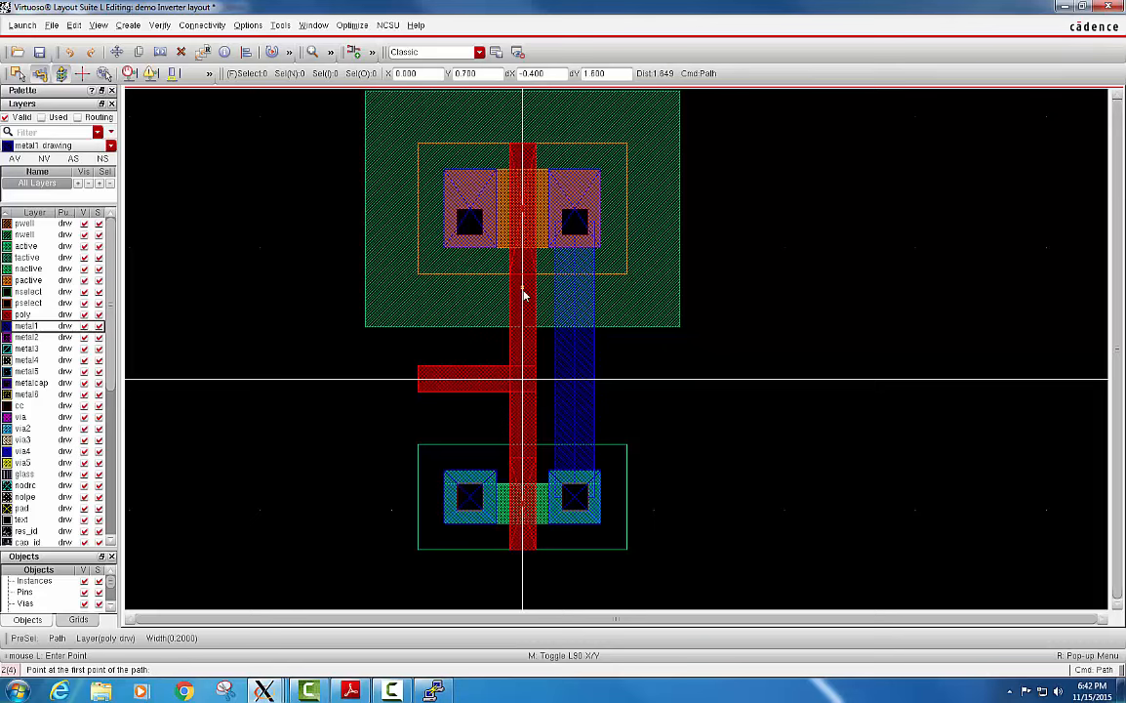
Extend metal1 paths from the left-hand contacts at X -0.4, upward from the pmos to about Y 2.75 and downward from the nmos to about Y -1.9.
scroll(523, 293, "down", 2, "ctrl")
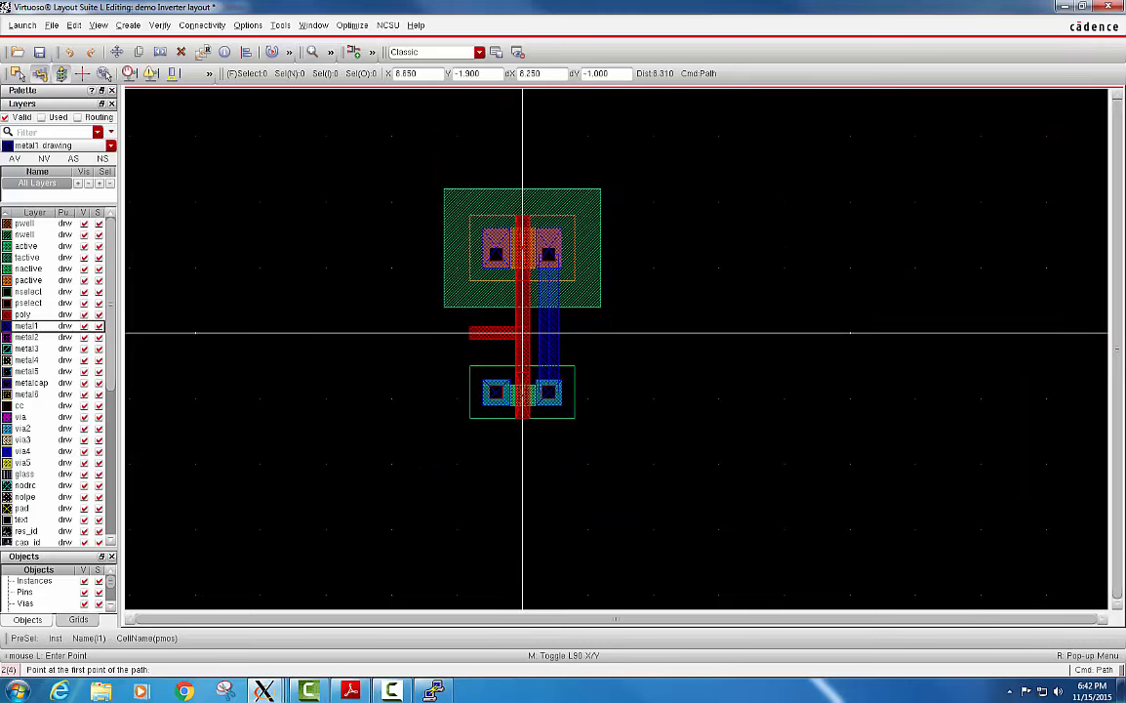
left_click(497, 257)
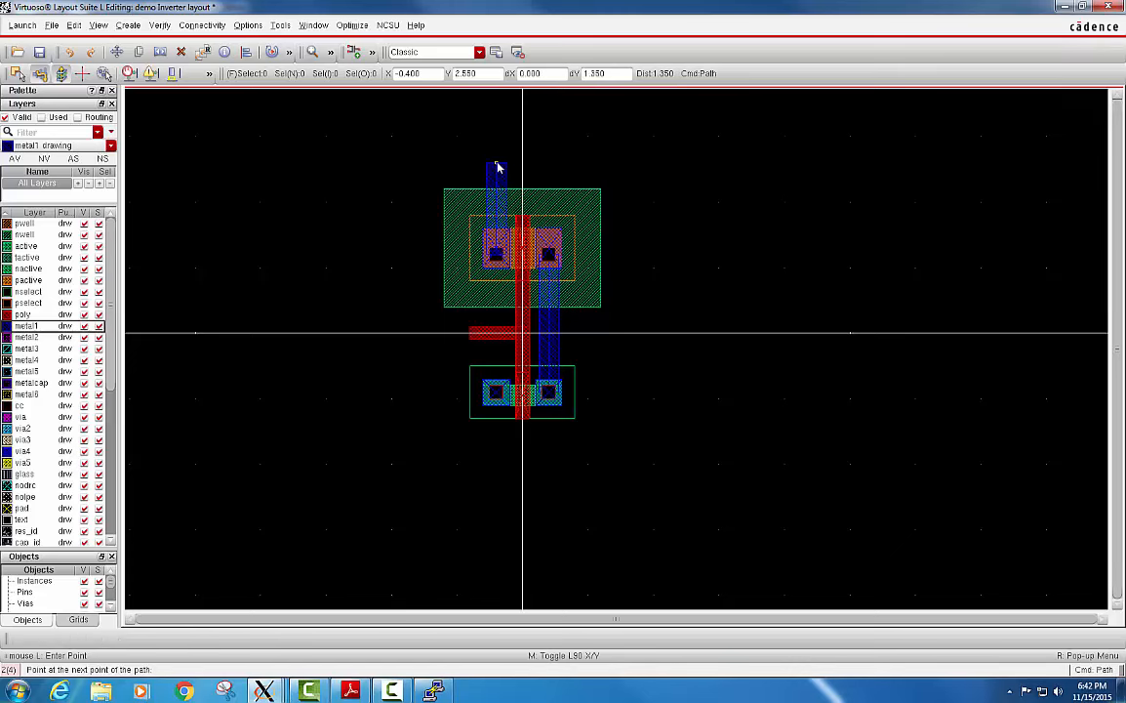
double_click(496, 157)
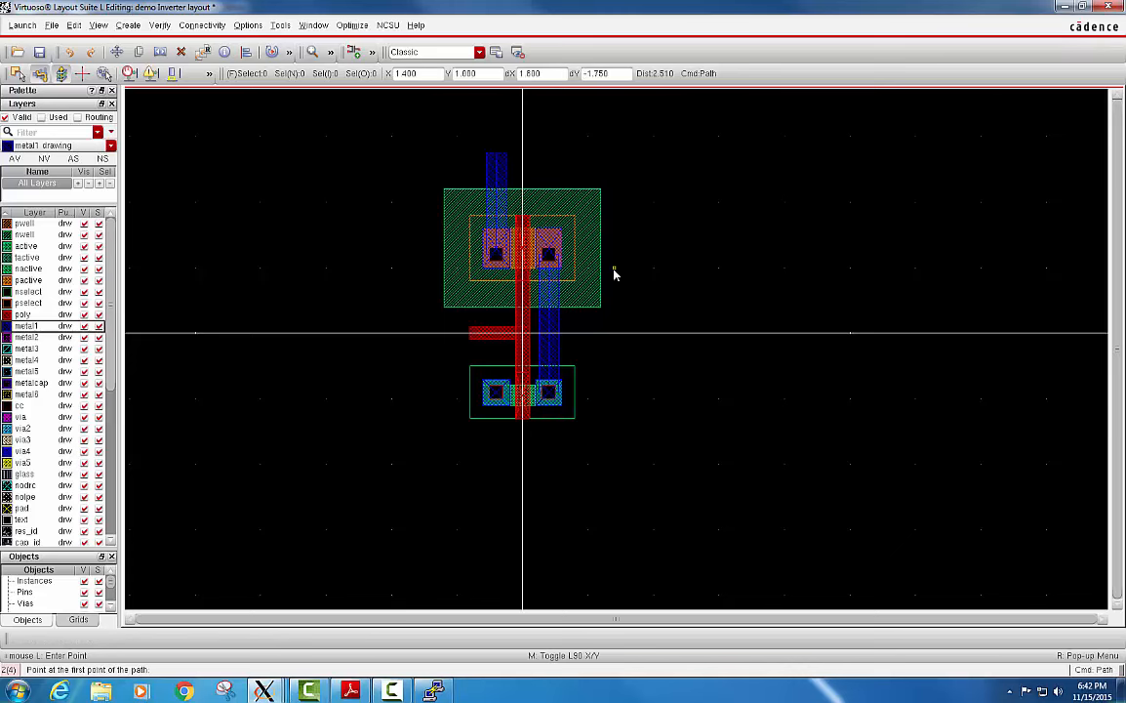
left_click(496, 394)
double_click(497, 458)
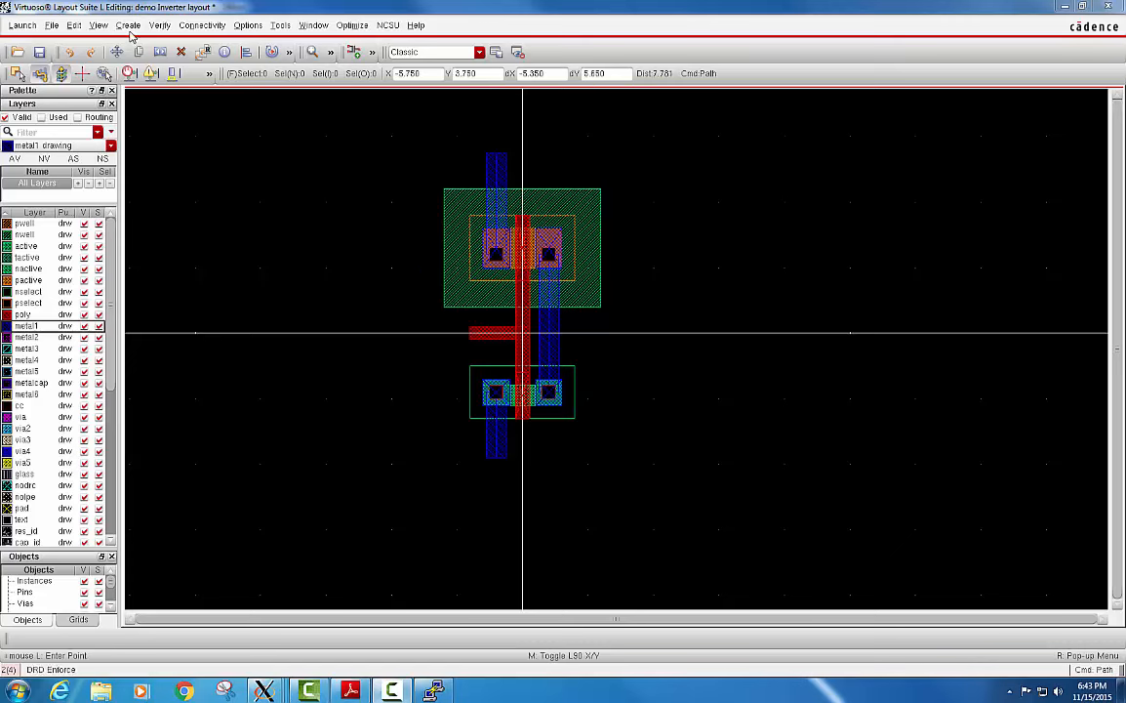
Place an NTAP via at about X -1.8, Y 1.6, adjoining the left edge of the pmos nwell.
left_click(128, 26)
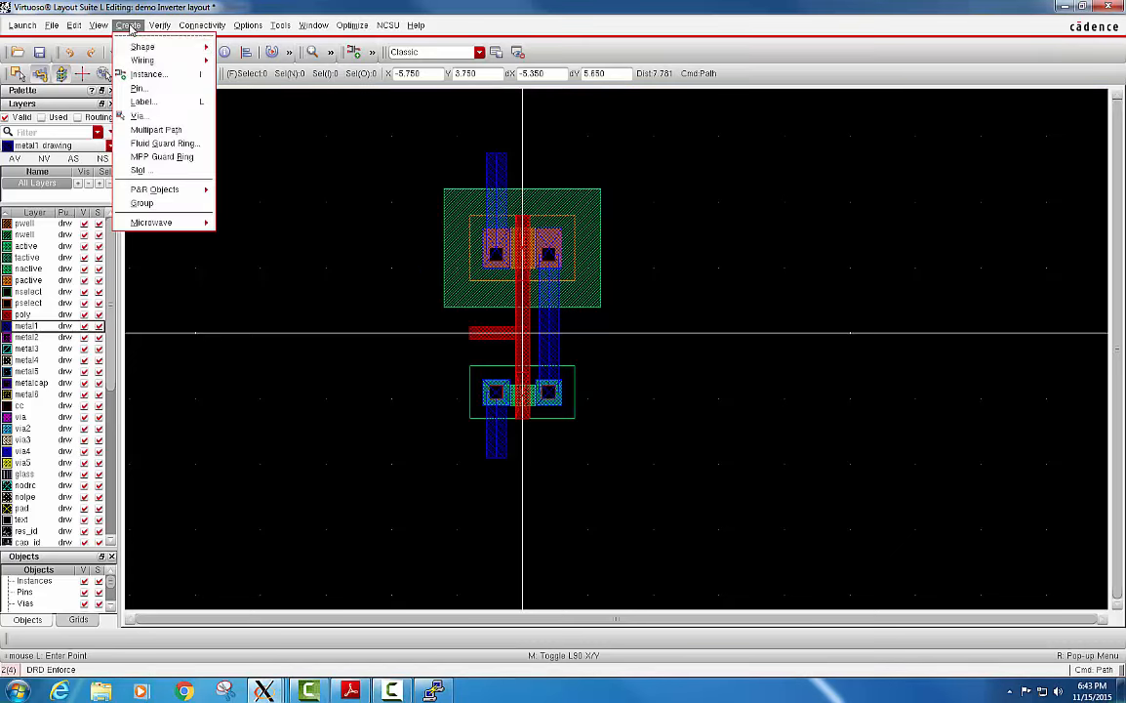
left_click(167, 118)
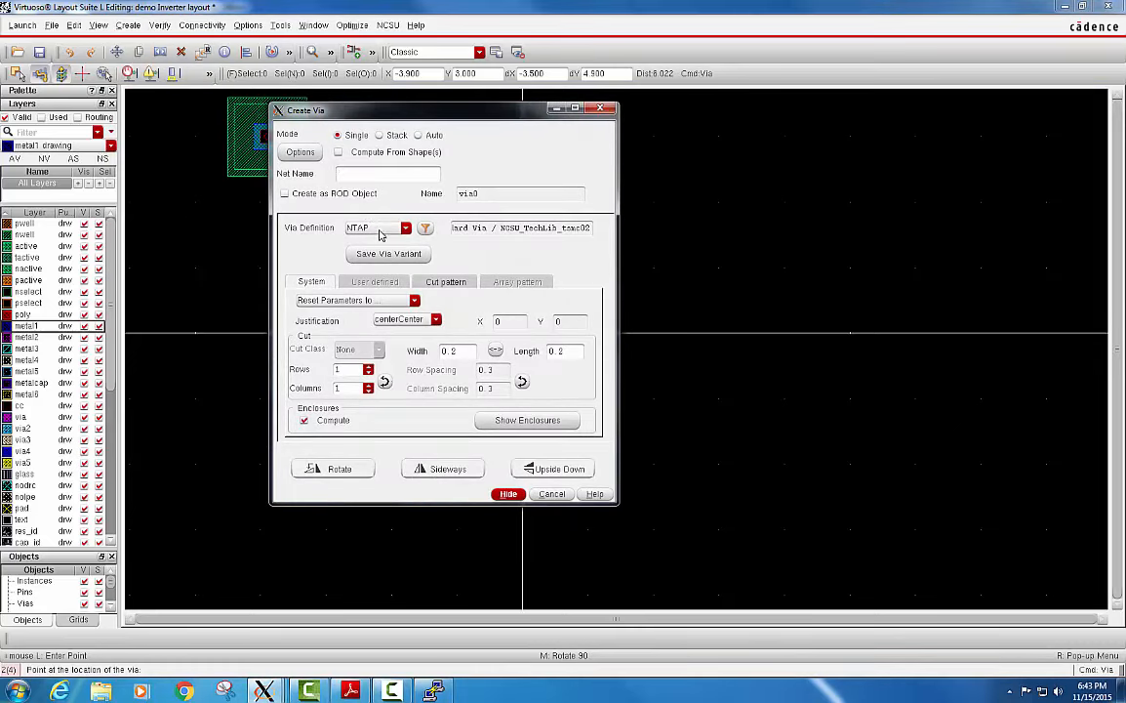
left_click(381, 231)
left_click(375, 240)
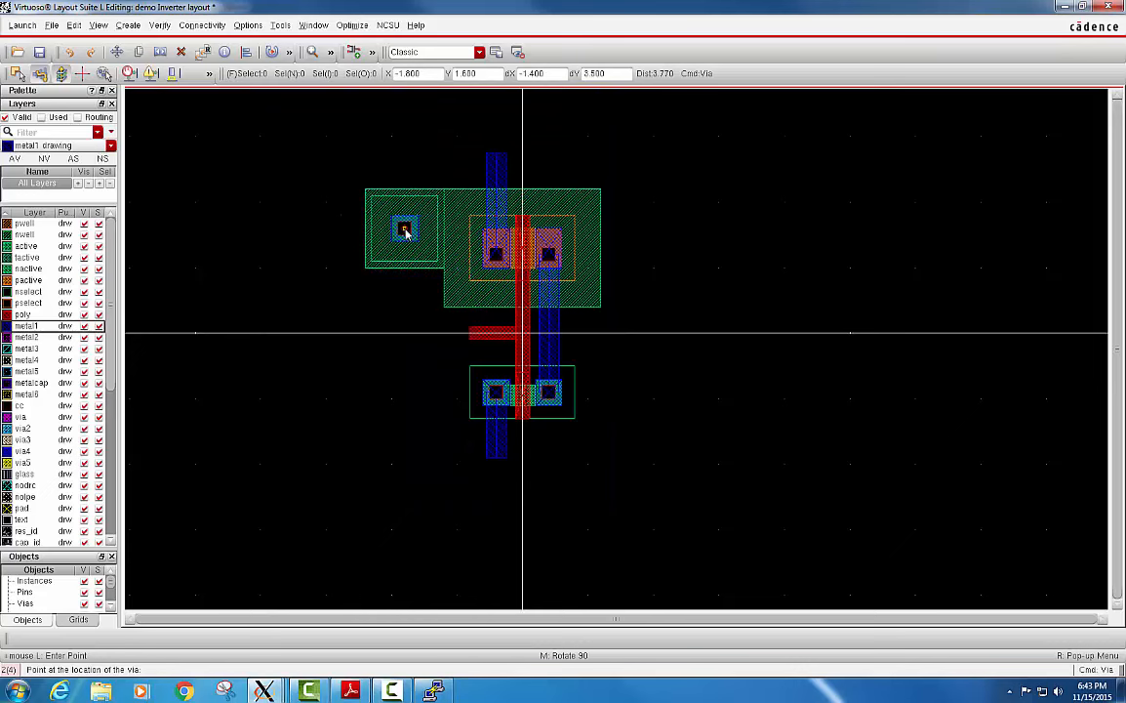
left_click(404, 231)
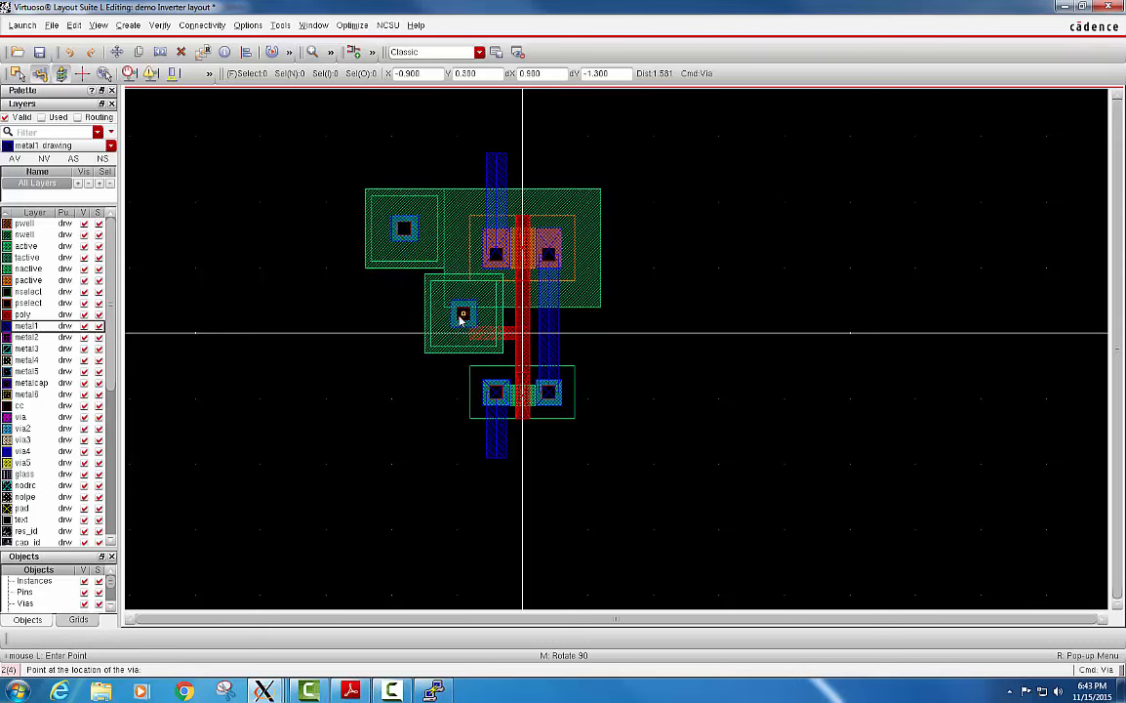
Place an M1_P via at X -1.35, Y -0.9, beside the left-hand side of the nmos.
key("Escape")
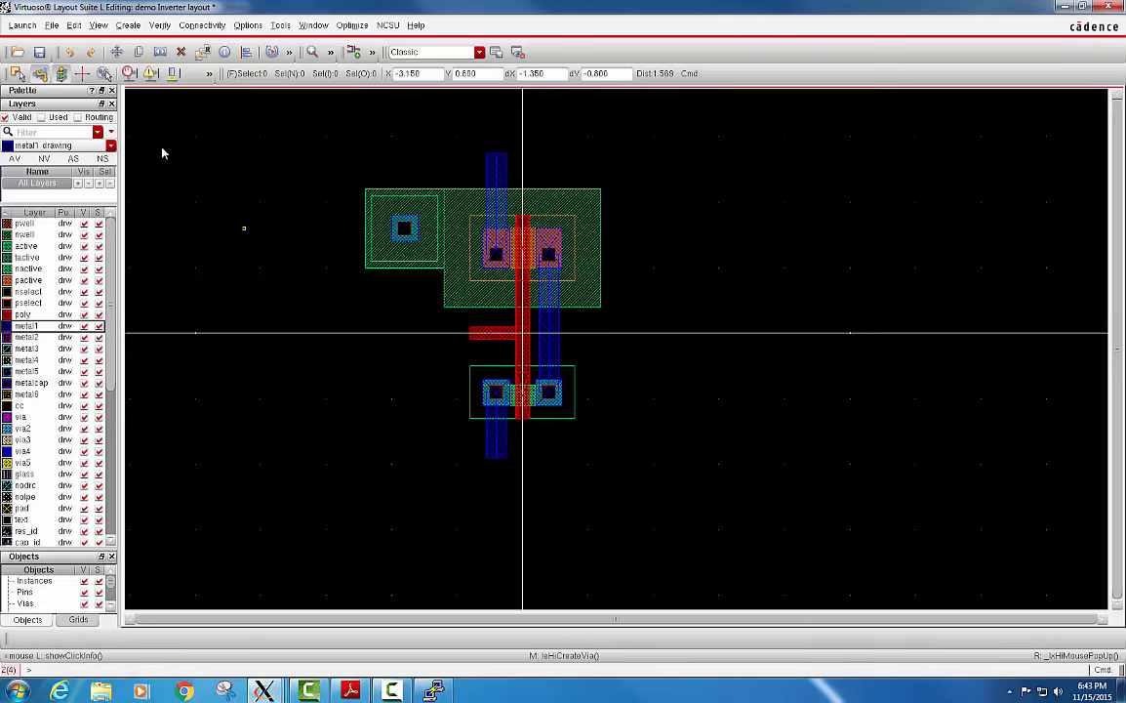
left_click(128, 25)
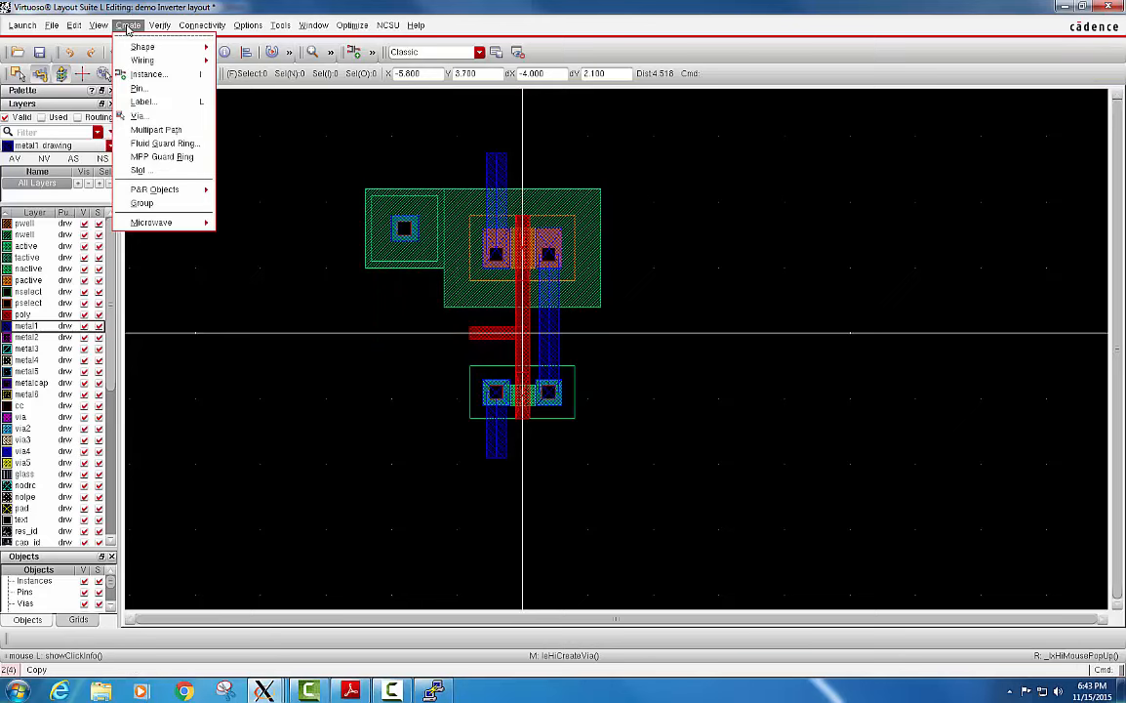
left_click(156, 116)
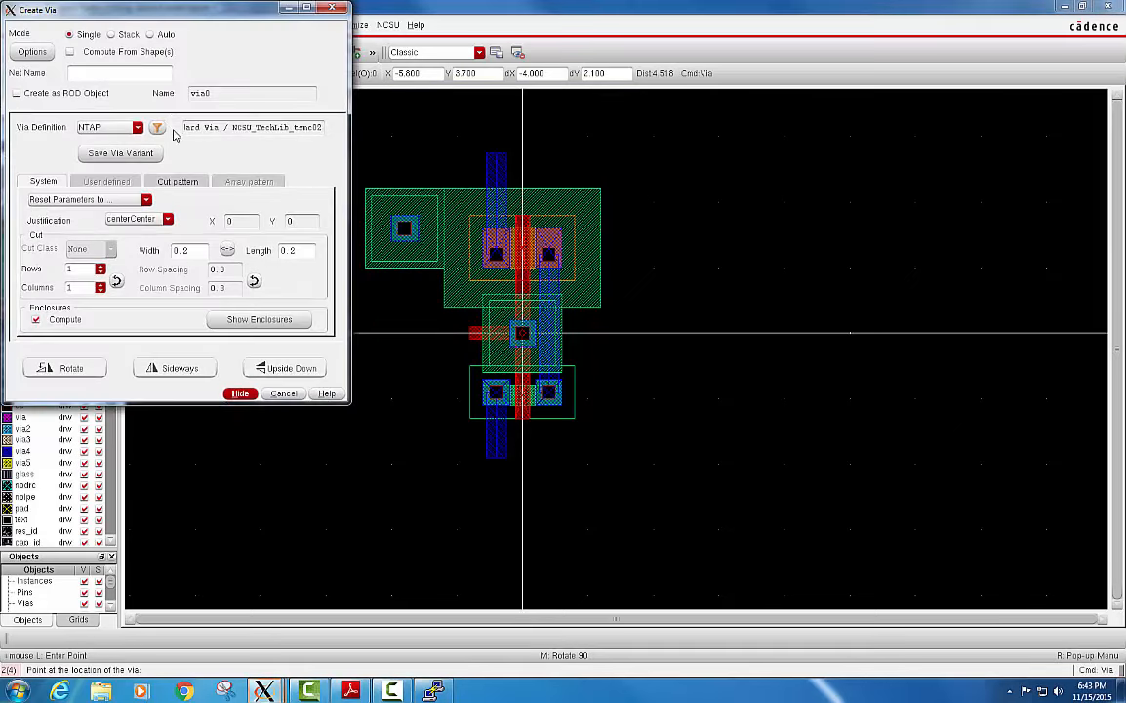
left_click_drag(202, 15, 208, 25)
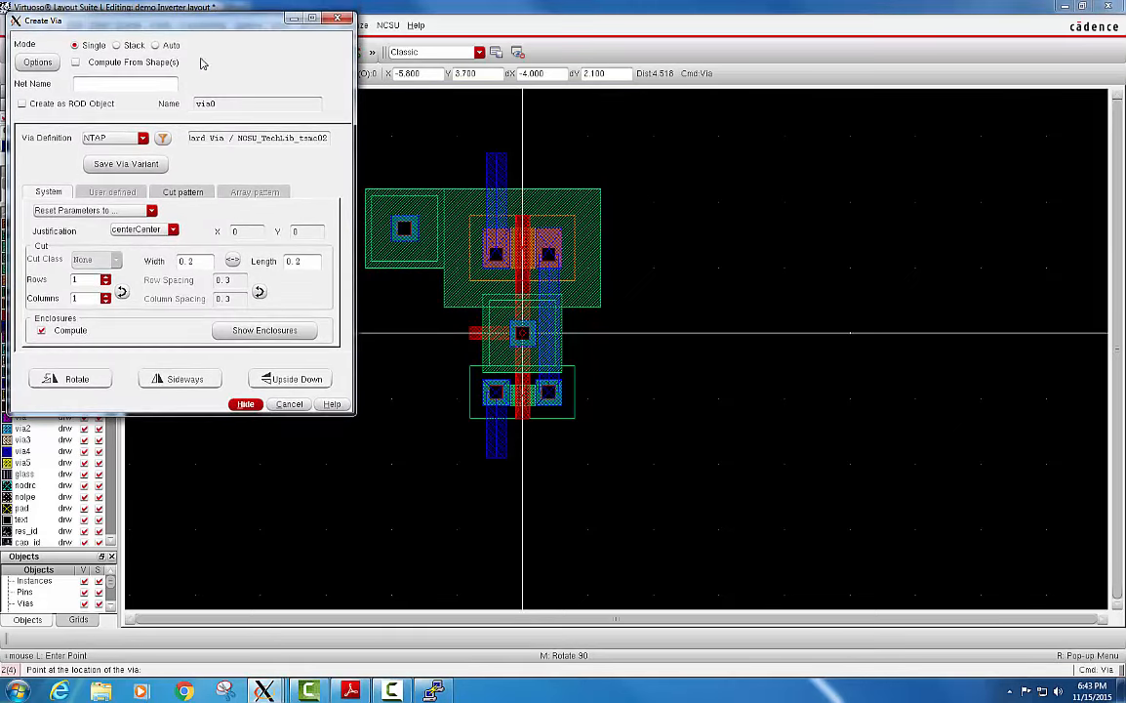
left_click(142, 139)
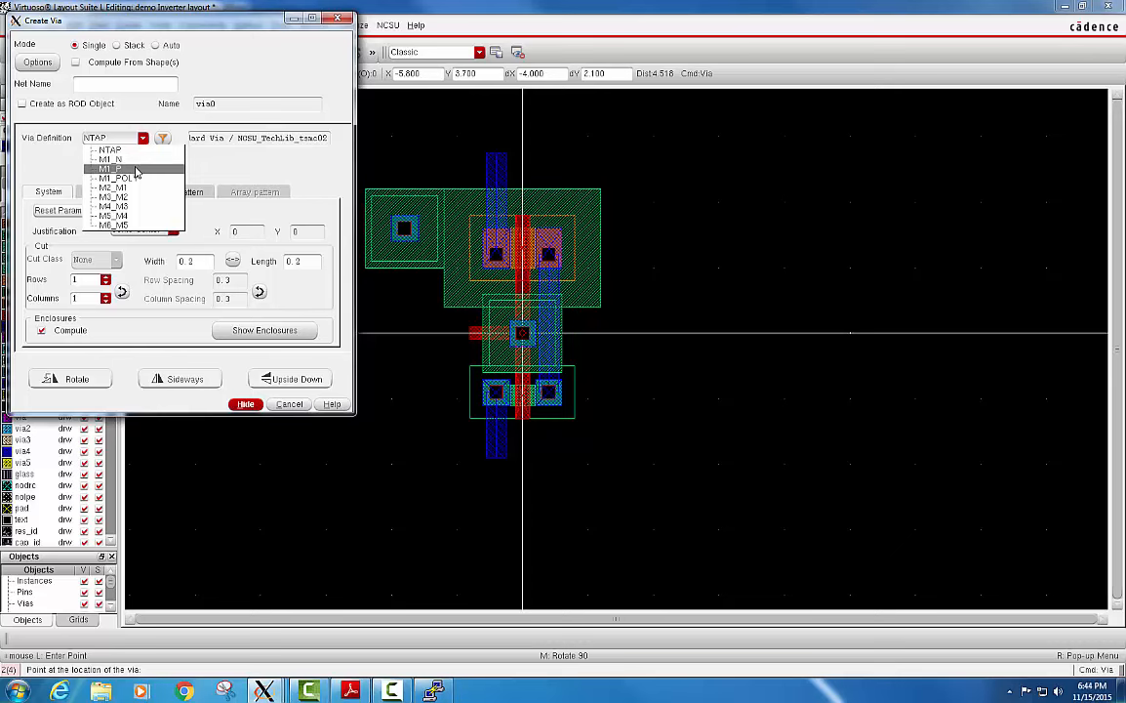
left_click(115, 169)
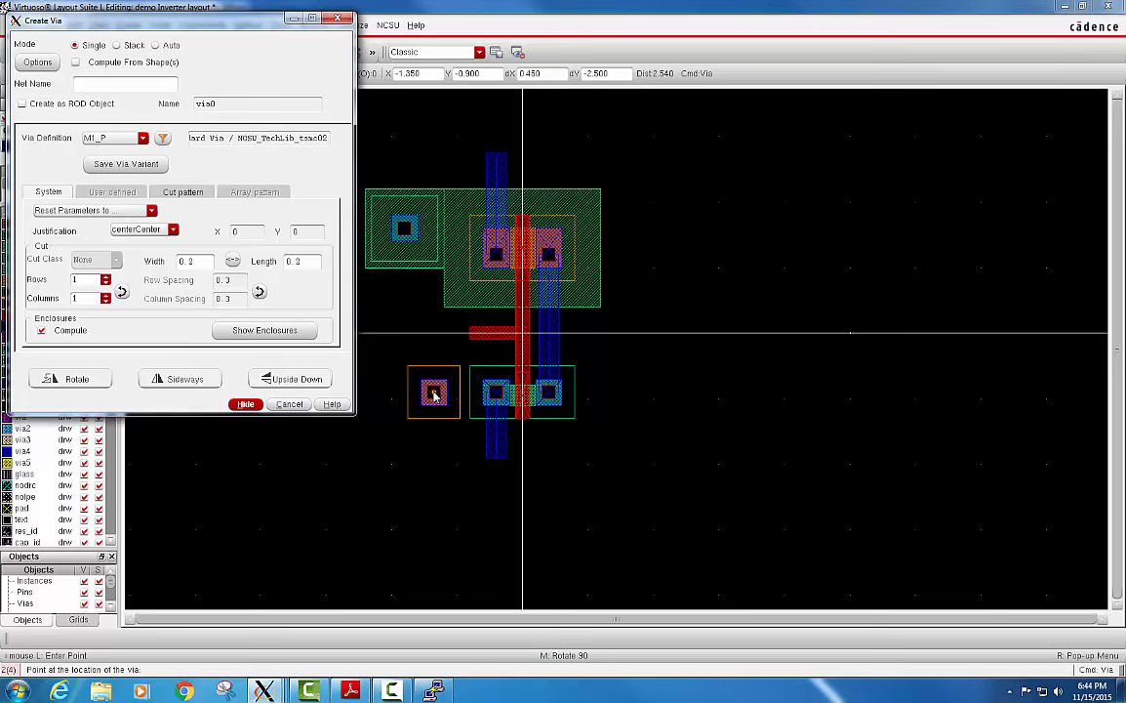
left_click(435, 394)
key("Escape")
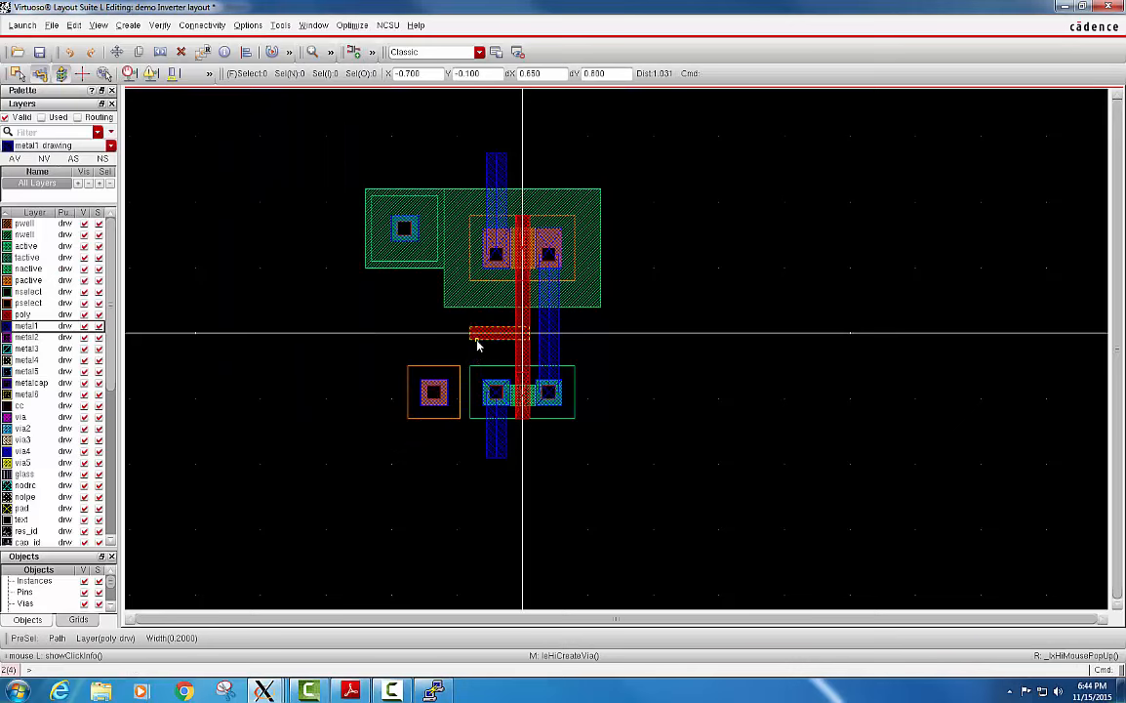
Place an M1_POLY via at X -0.7, Y 0 on the free end of the horizontal input poly path.
scroll(477, 344, "up", 1, "ctrl")
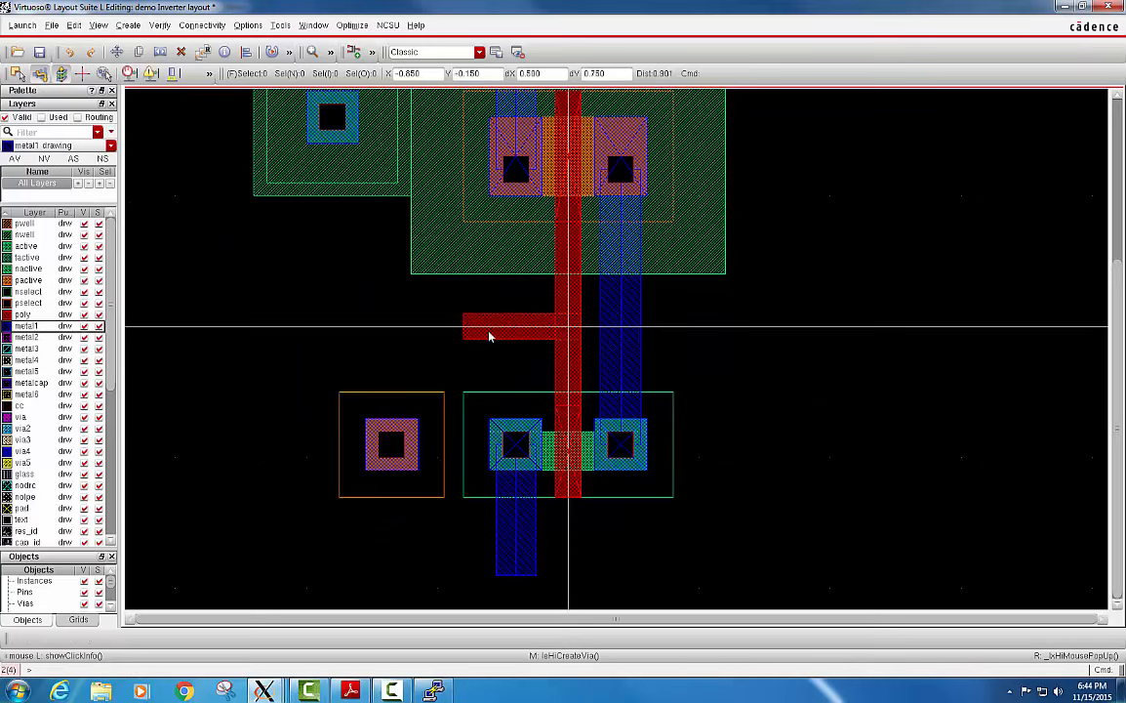
key("c")
left_click(132, 27)
left_click(159, 114)
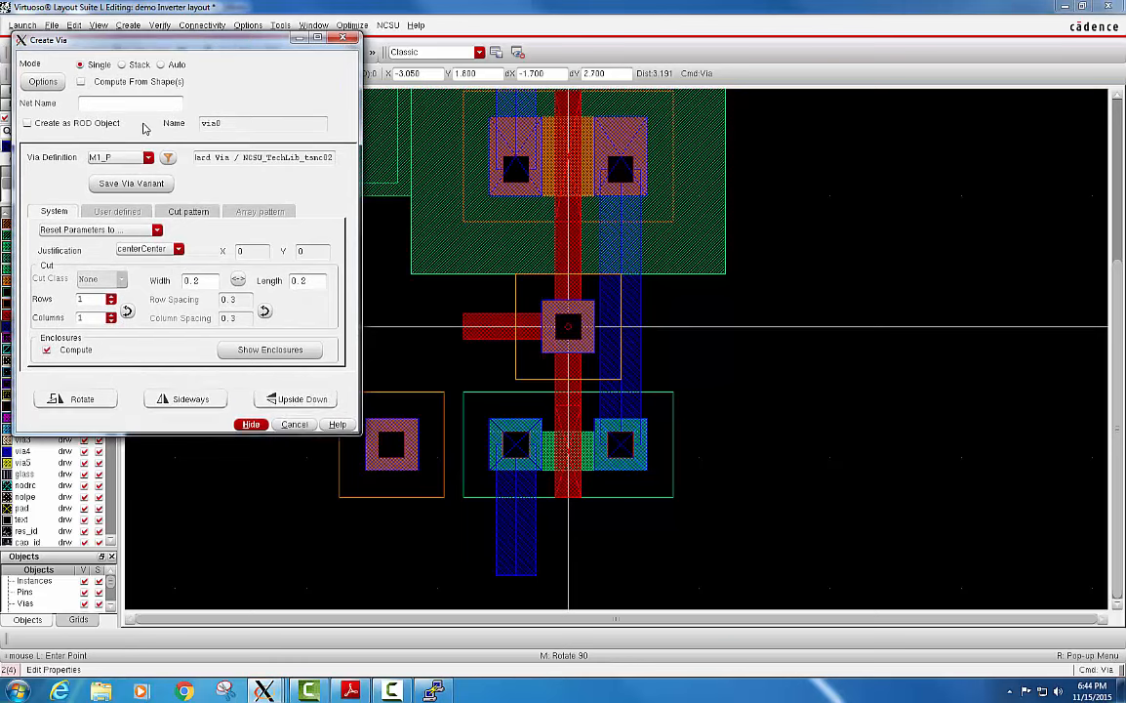
left_click(148, 159)
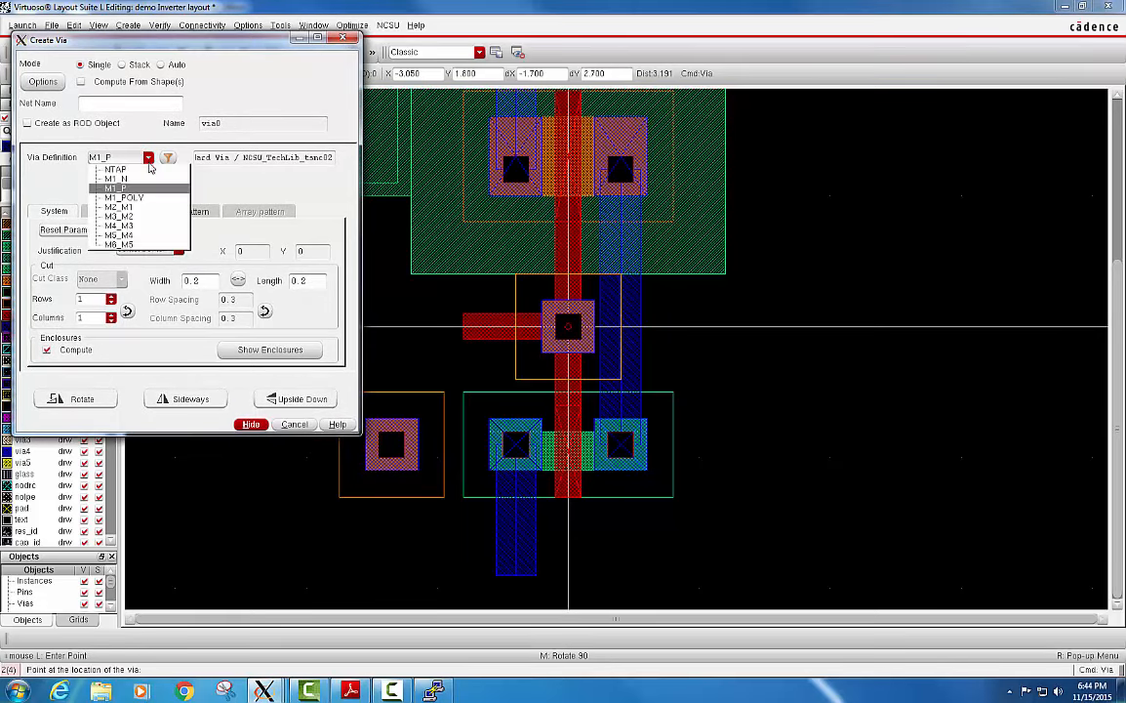
left_click(146, 198)
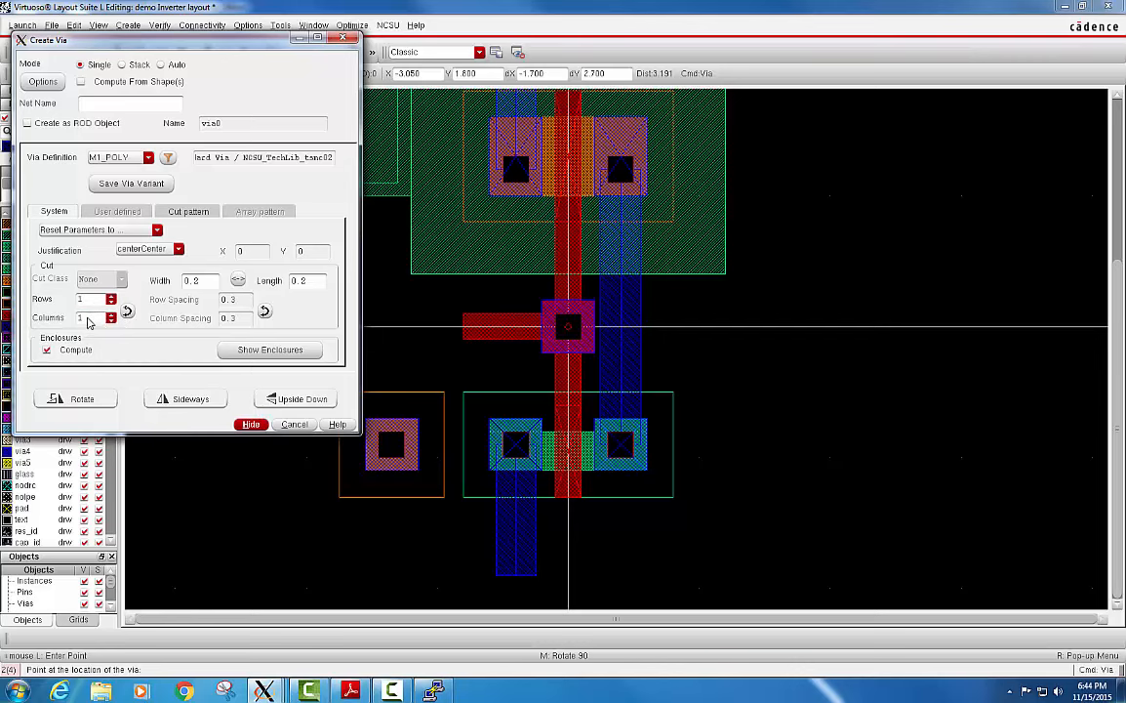
left_click(252, 424)
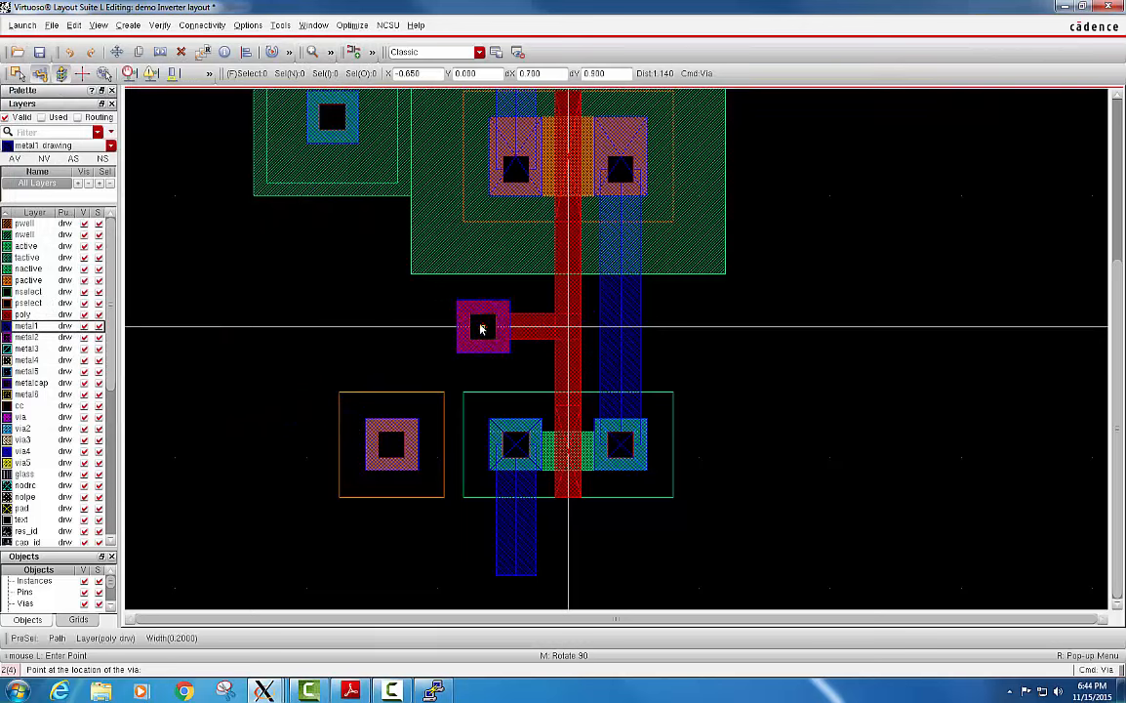
left_click(479, 329)
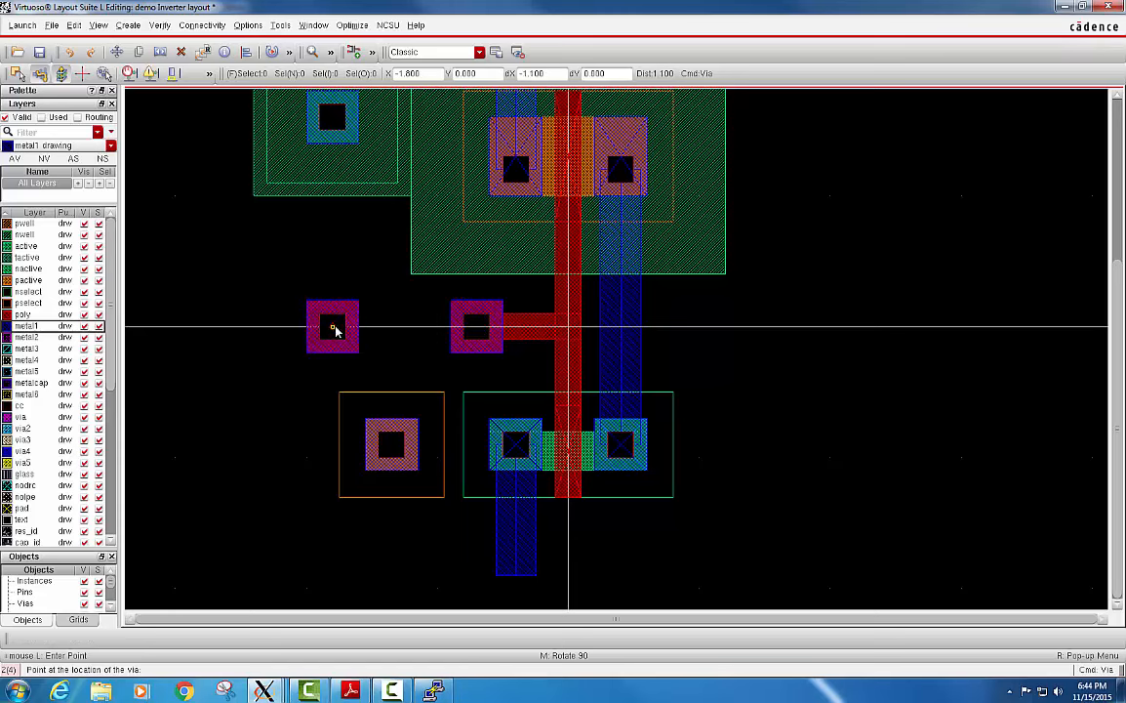
key("Escape")
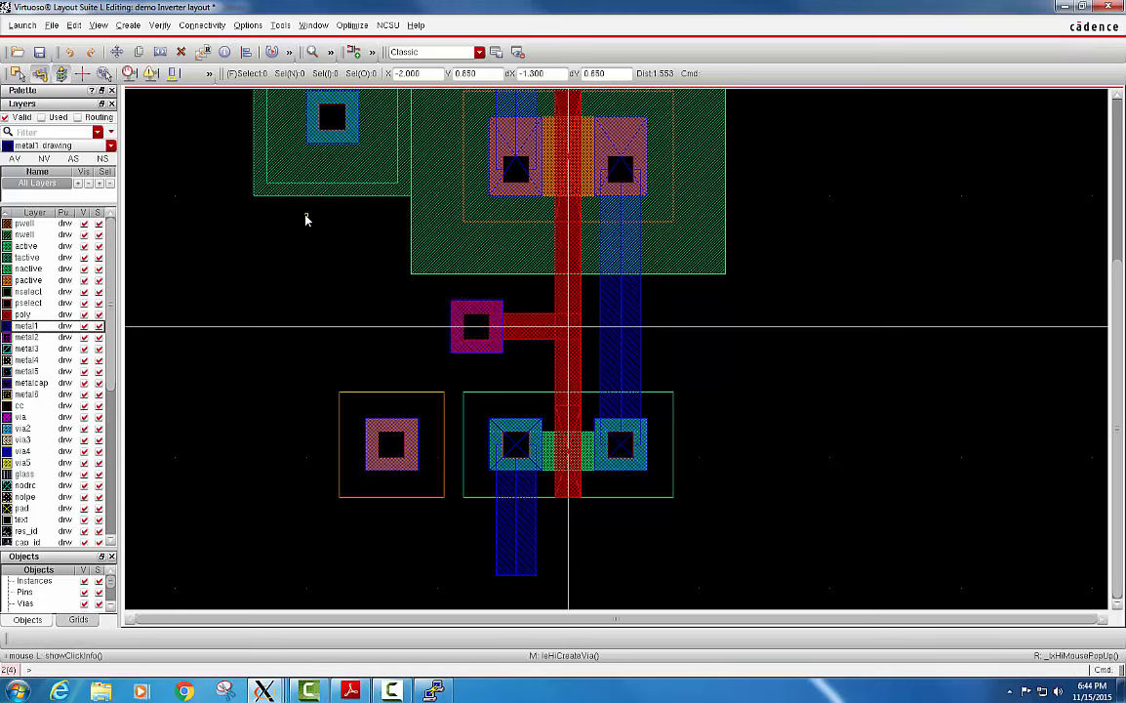
Run a flat, full DRC on the inverter layout with the divaDRC.rul rules file.
left_click(160, 51)
left_click(159, 25)
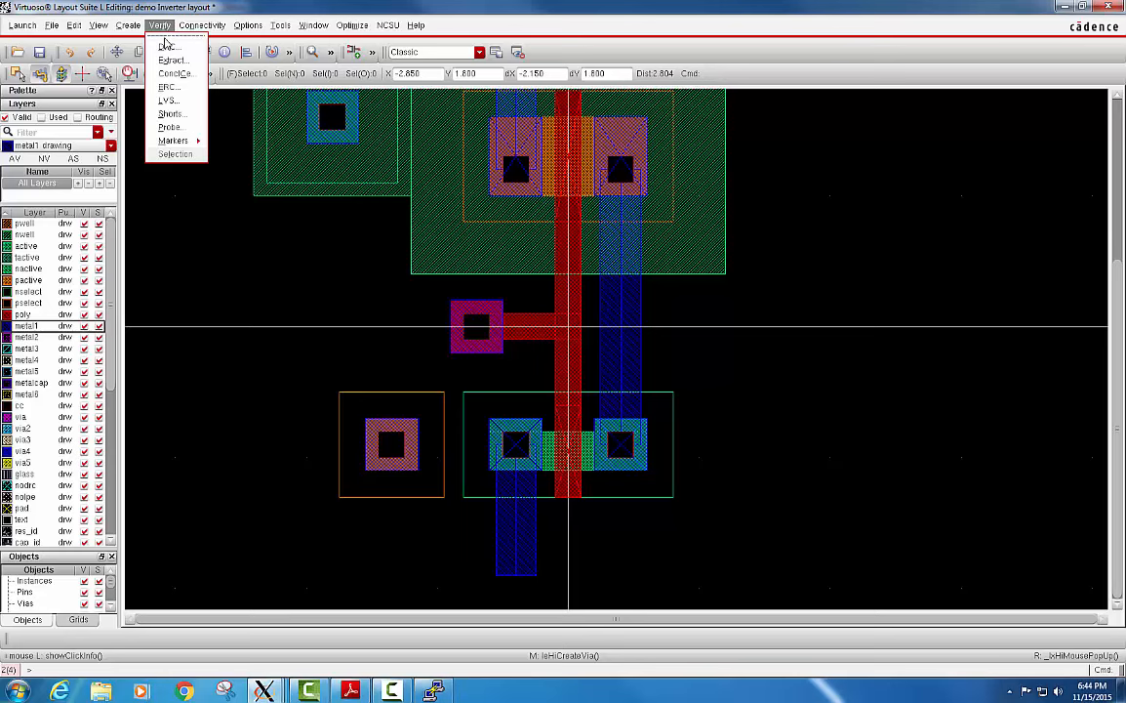
left_click(168, 49)
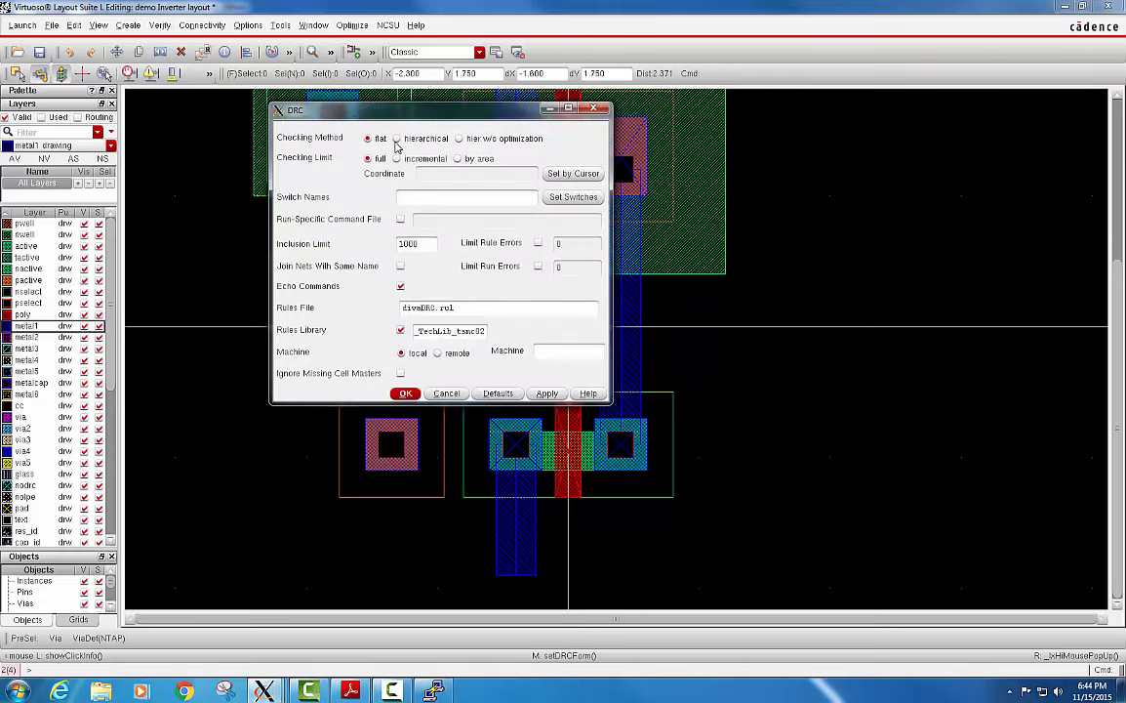
left_click(406, 393)
Examine the rule violation summary and total errors in the Virtuoso log window, and minimise the log.
scroll(460, 314, "down", 1, "ctrl")
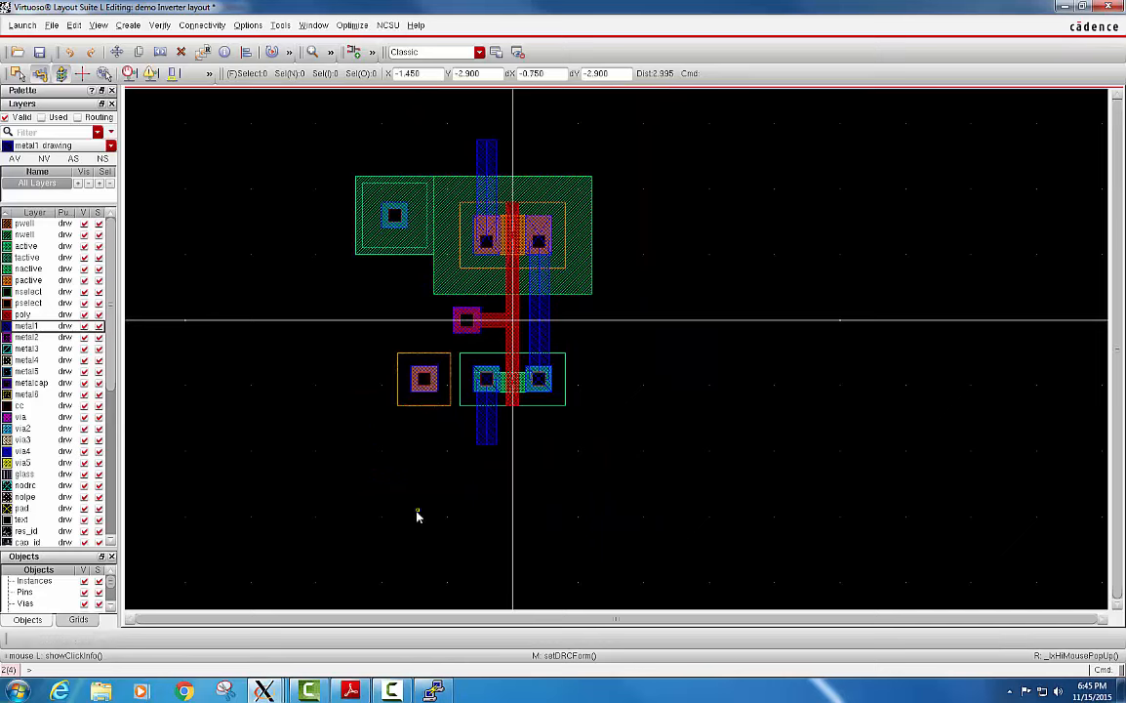
mouse_move(267, 691)
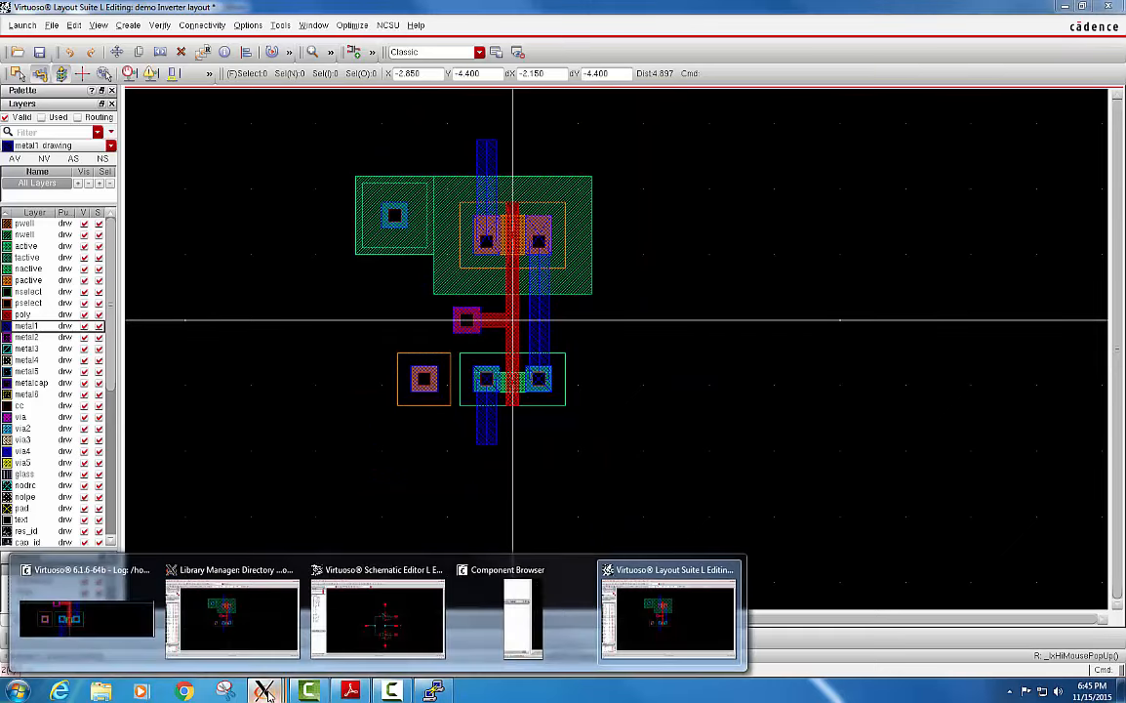
left_click(93, 613)
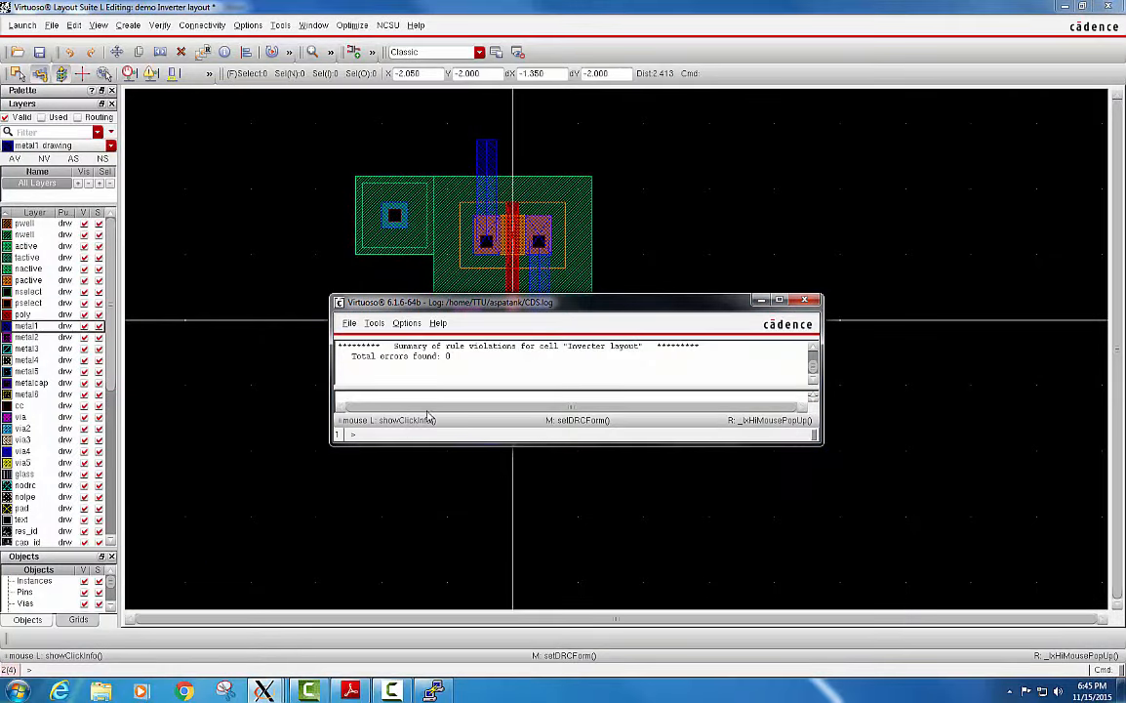
left_click_drag(393, 346, 699, 349)
left_click(492, 357)
left_click_drag(449, 358, 340, 360)
left_click(633, 357)
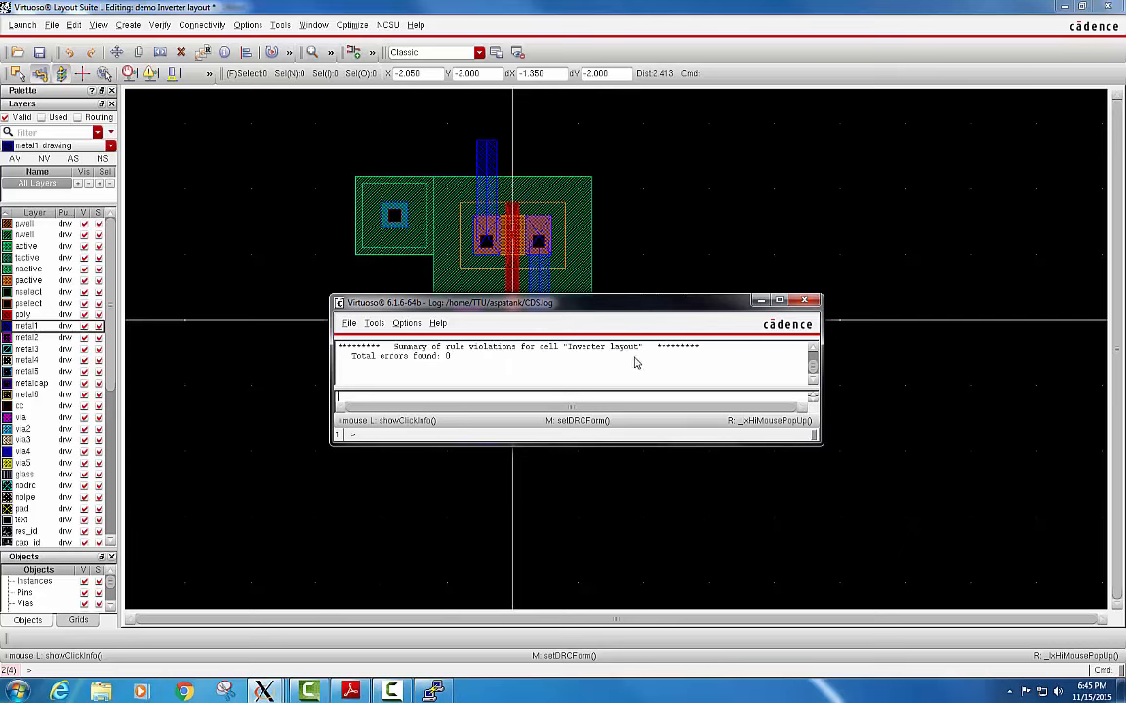
left_click(761, 301)
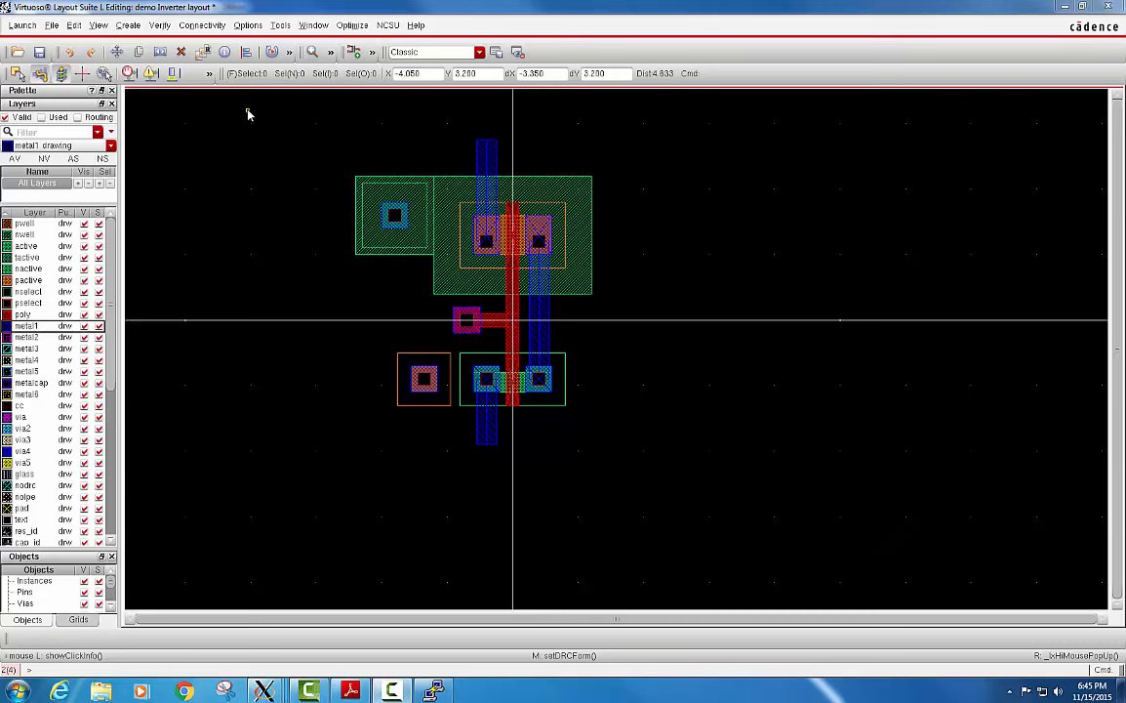
Set up labelled rectangular inputOutput pins with the terminal names In Out vdd gnd Bp Bn, and confirm the label text style.
left_click(129, 27)
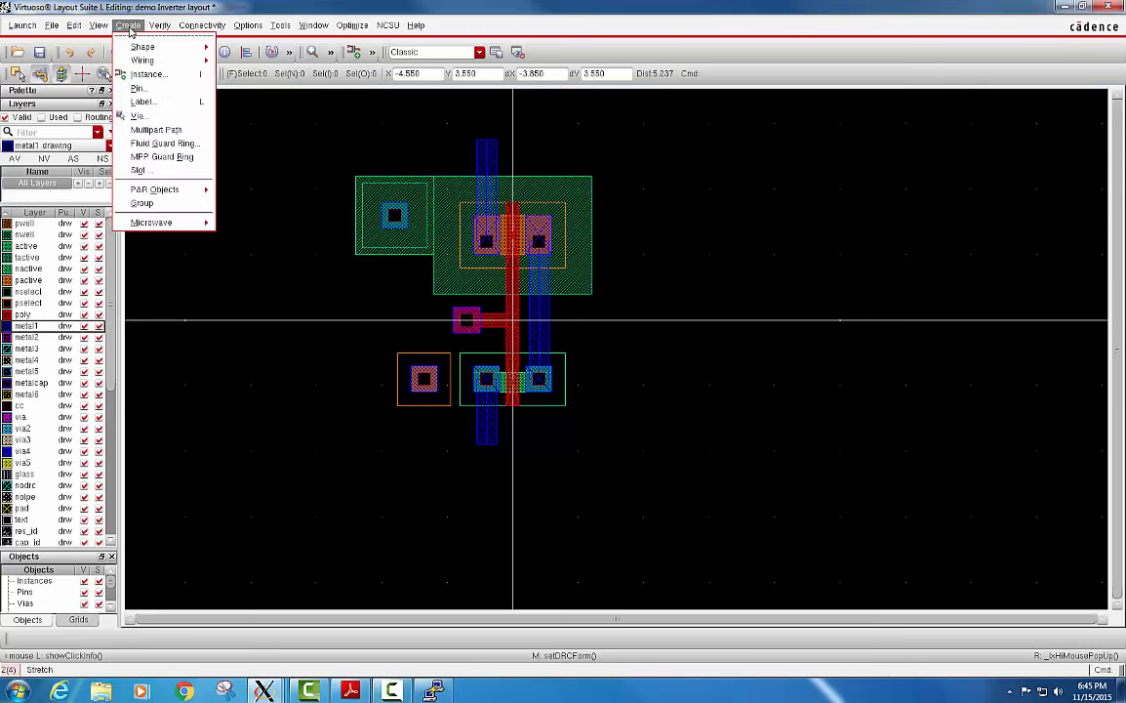
left_click(138, 88)
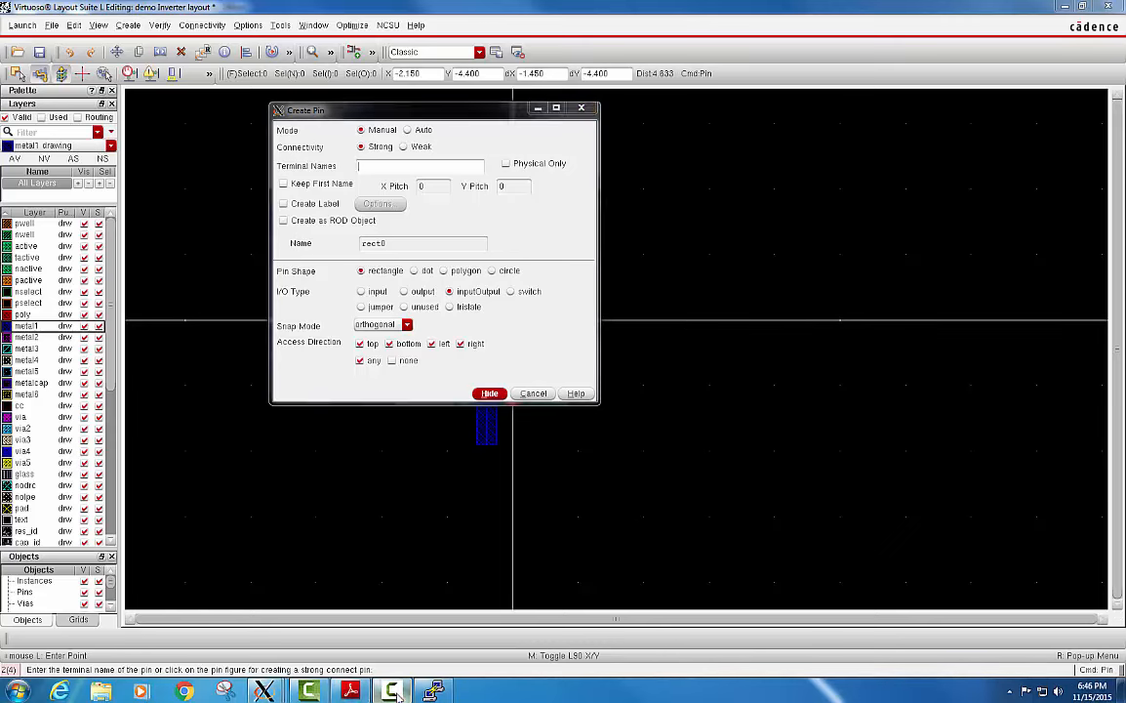
left_click(437, 166)
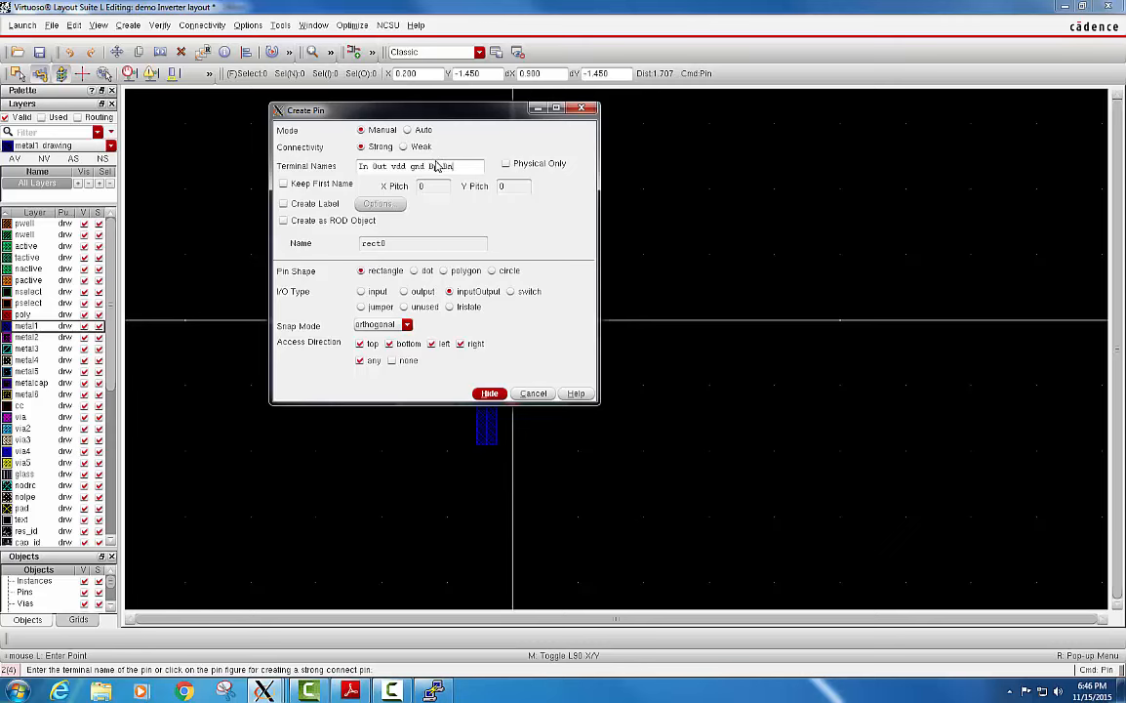
left_click(284, 205)
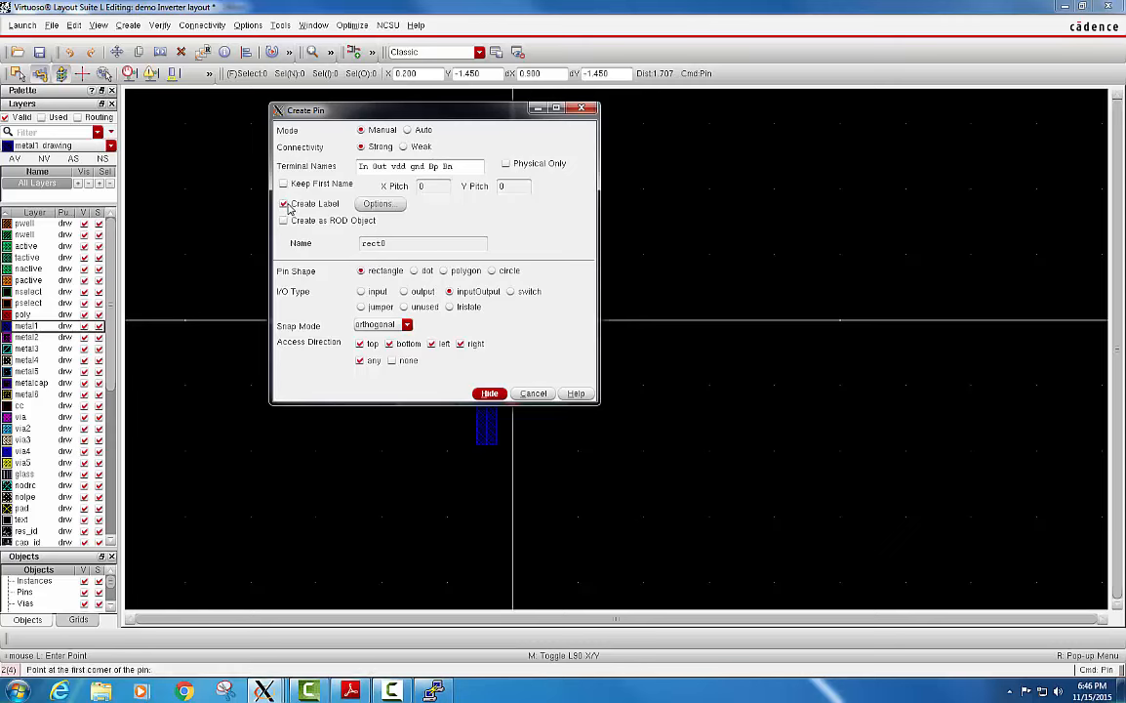
left_click(397, 207)
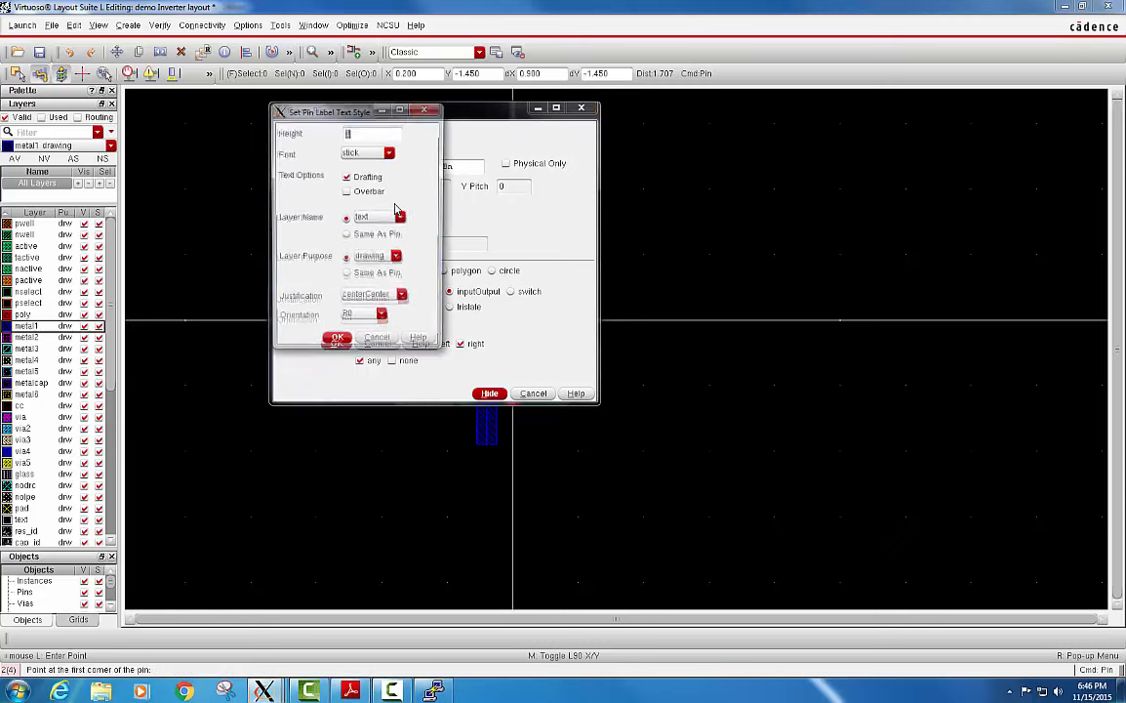
left_click(349, 134)
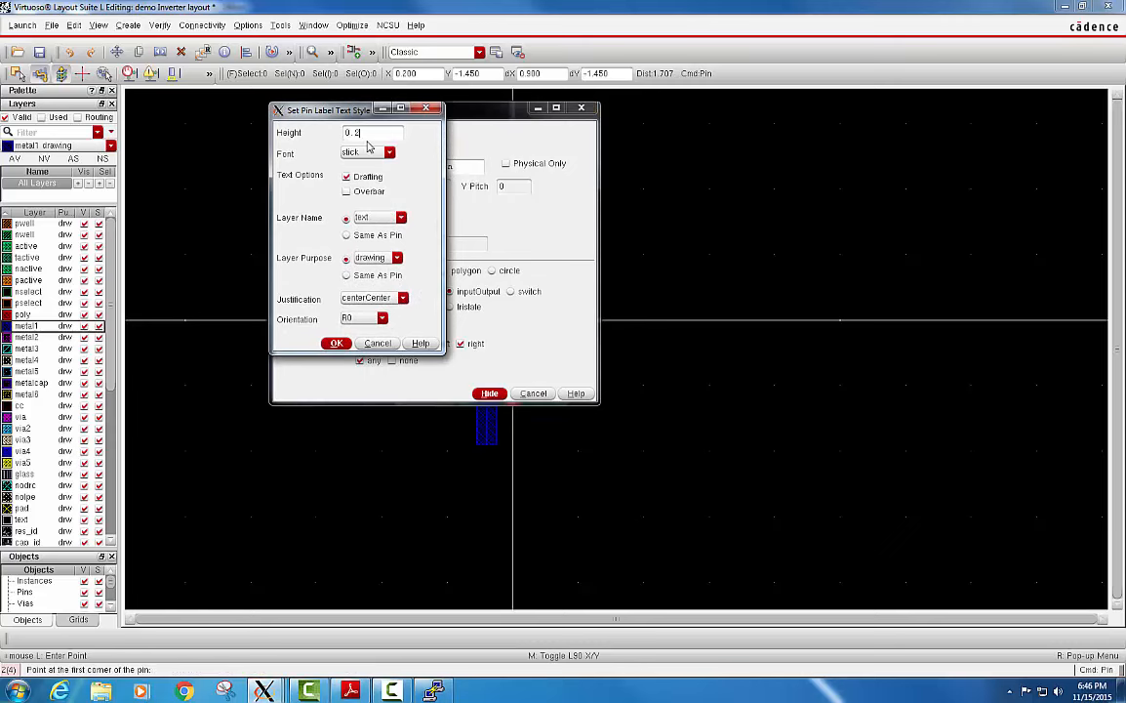
left_click(337, 343)
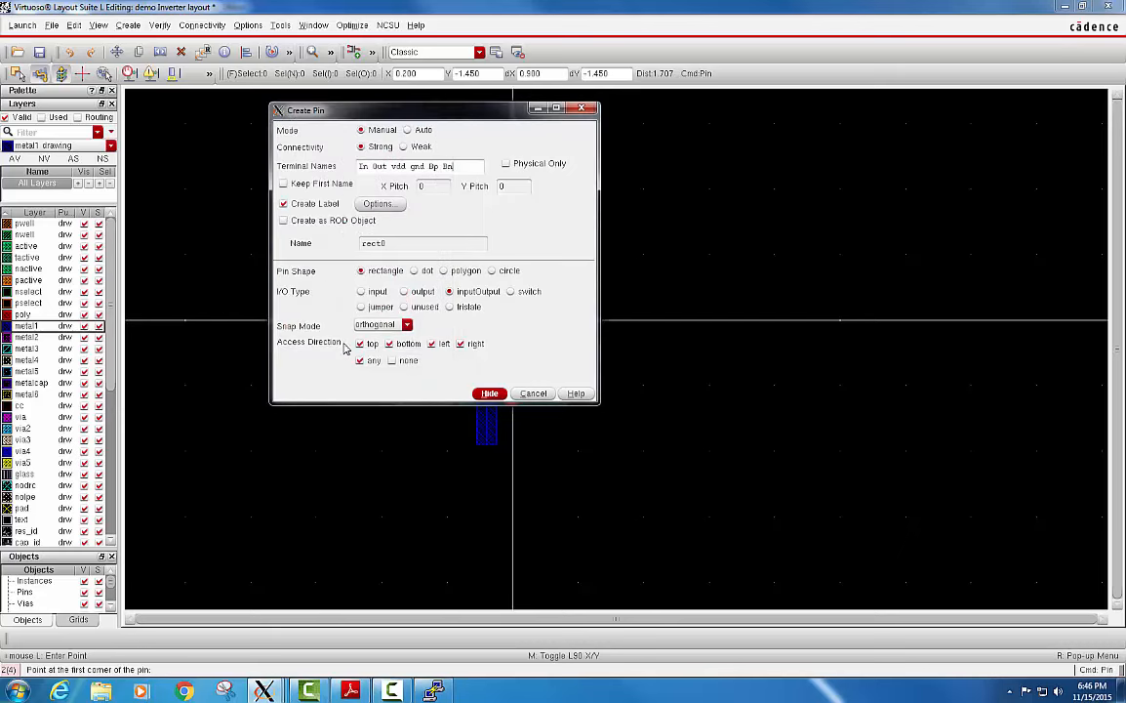
left_click(490, 394)
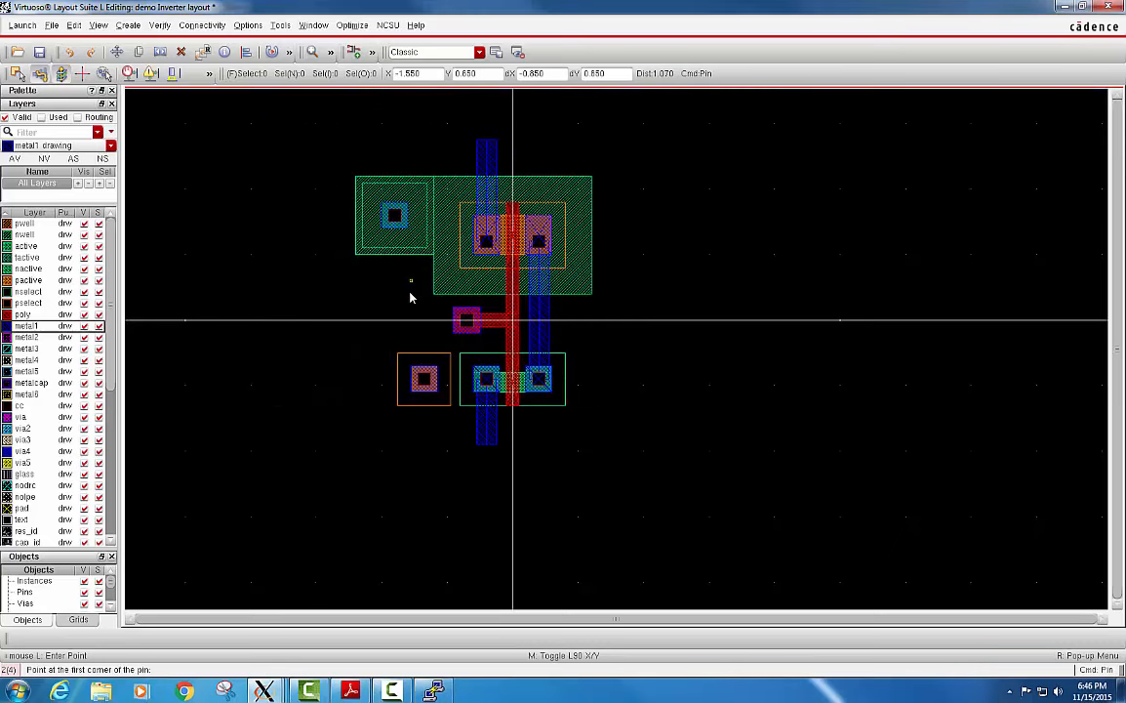
Draw the In pin on the M1_POLY via from X -0.7, Y 0.2 to X -0.9, Y 0, and place its label at about X -1.1.
scroll(466, 317, "up", 2)
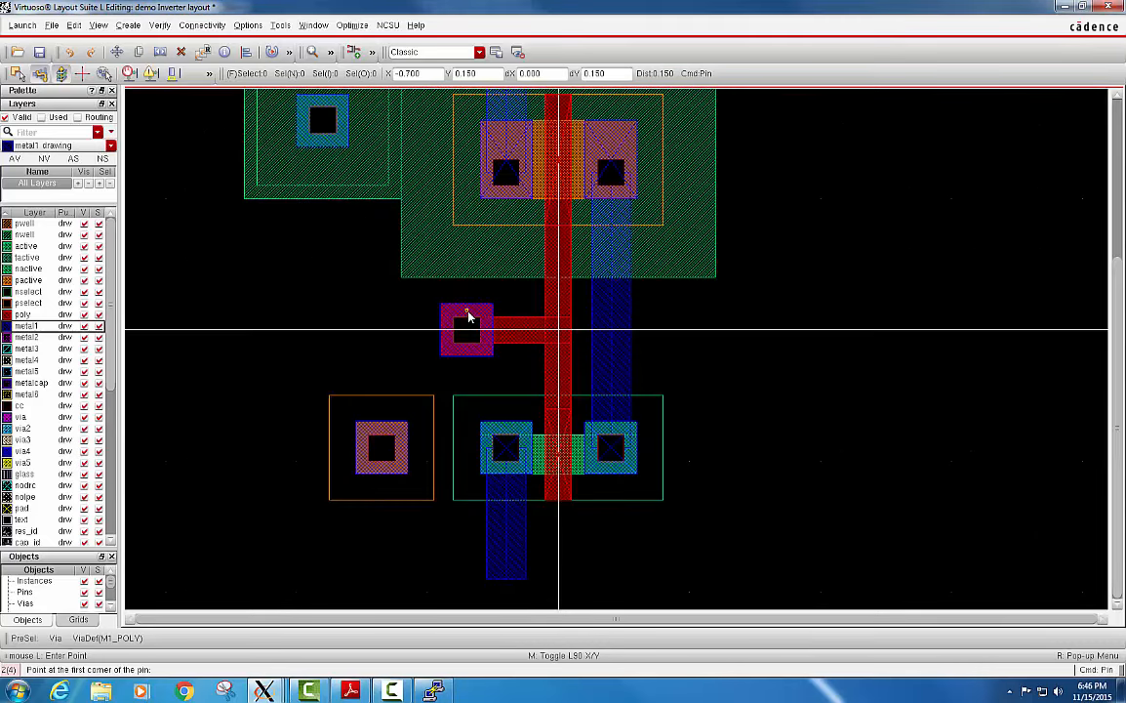
scroll(468, 315, "up", 2)
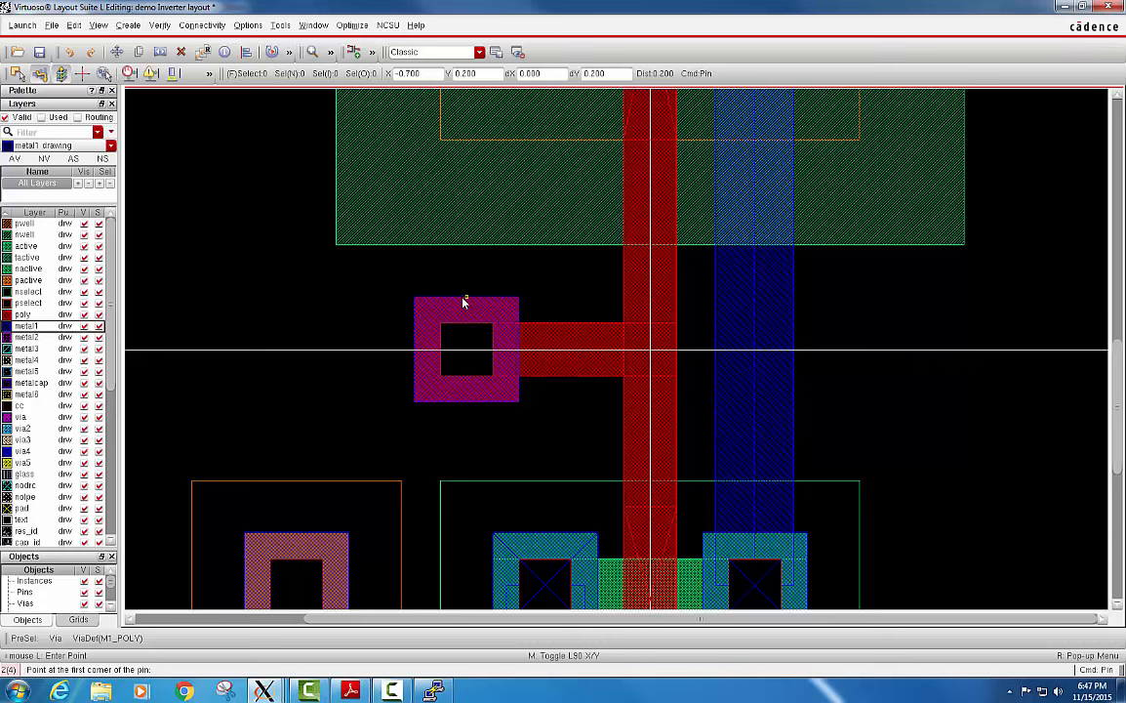
left_click(465, 303)
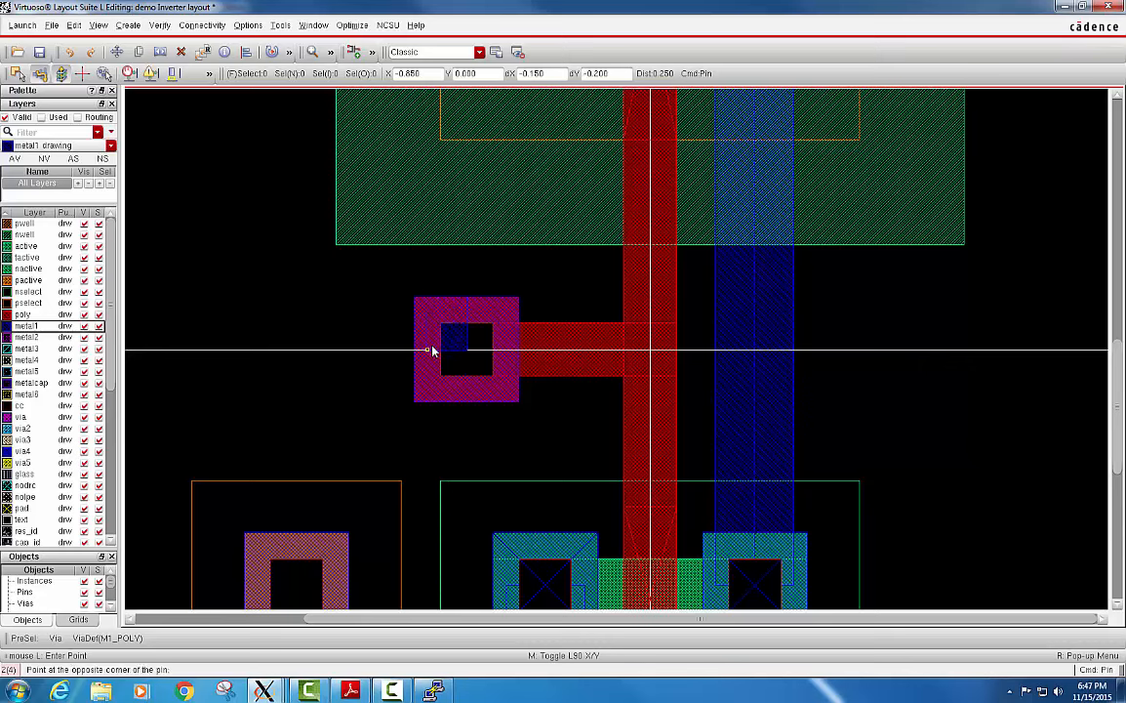
left_click(422, 352)
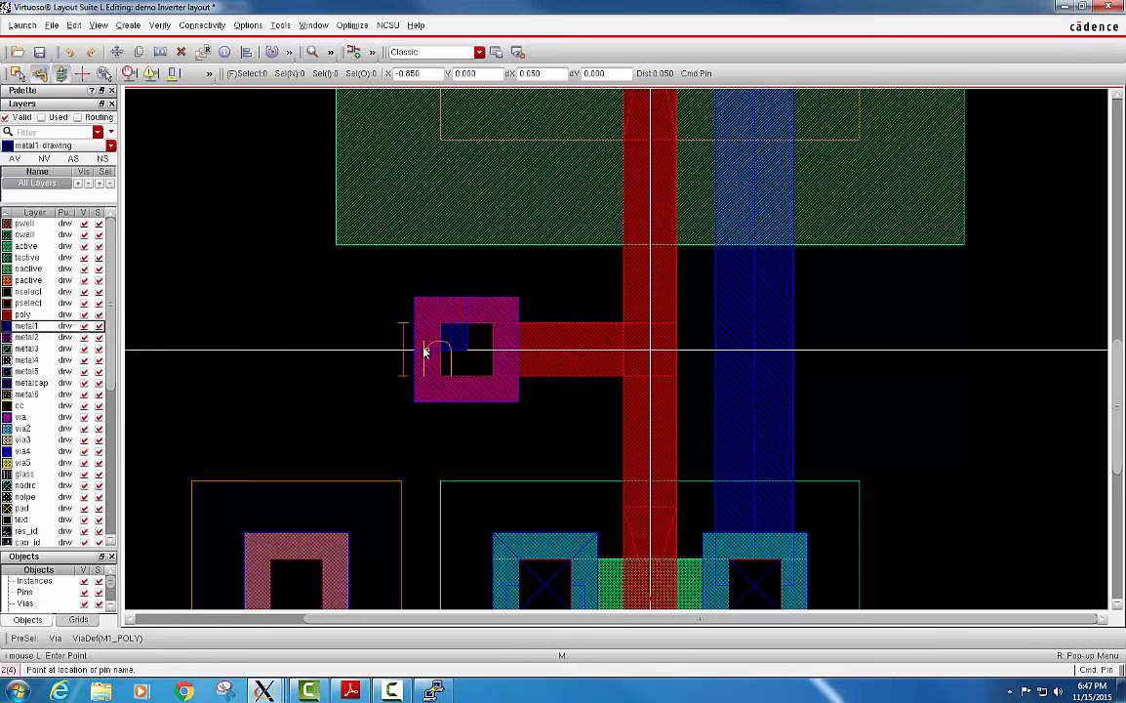
left_click(370, 353)
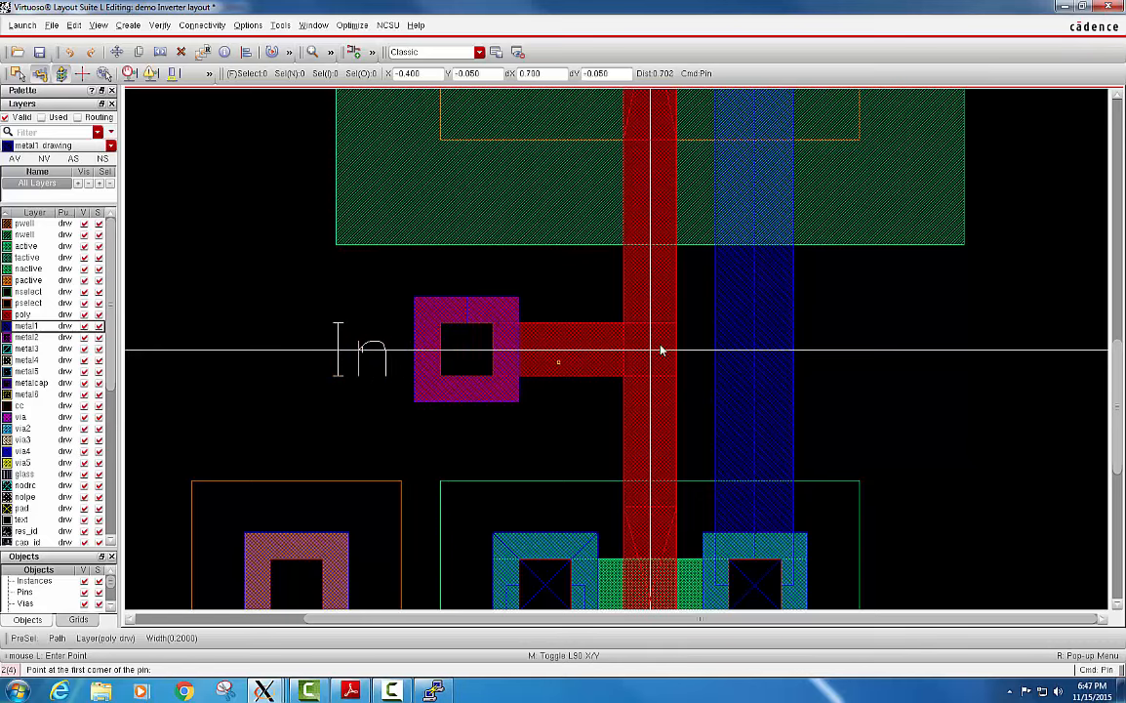
Draw the Out pin on the metal1 output path from X 0.4, Y 0.1 to X 0.55, Y -0.1, and place its label at about X 1.0, Y -0.1.
scroll(683, 344, "down", 1, "ctrl")
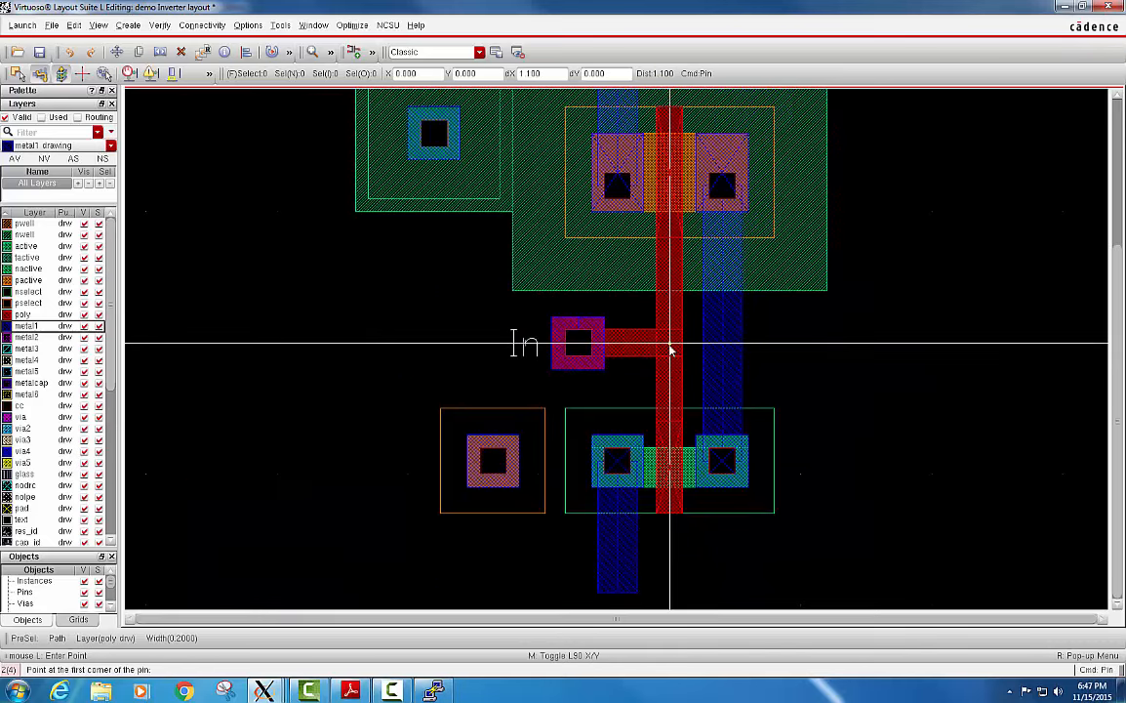
left_click(723, 336)
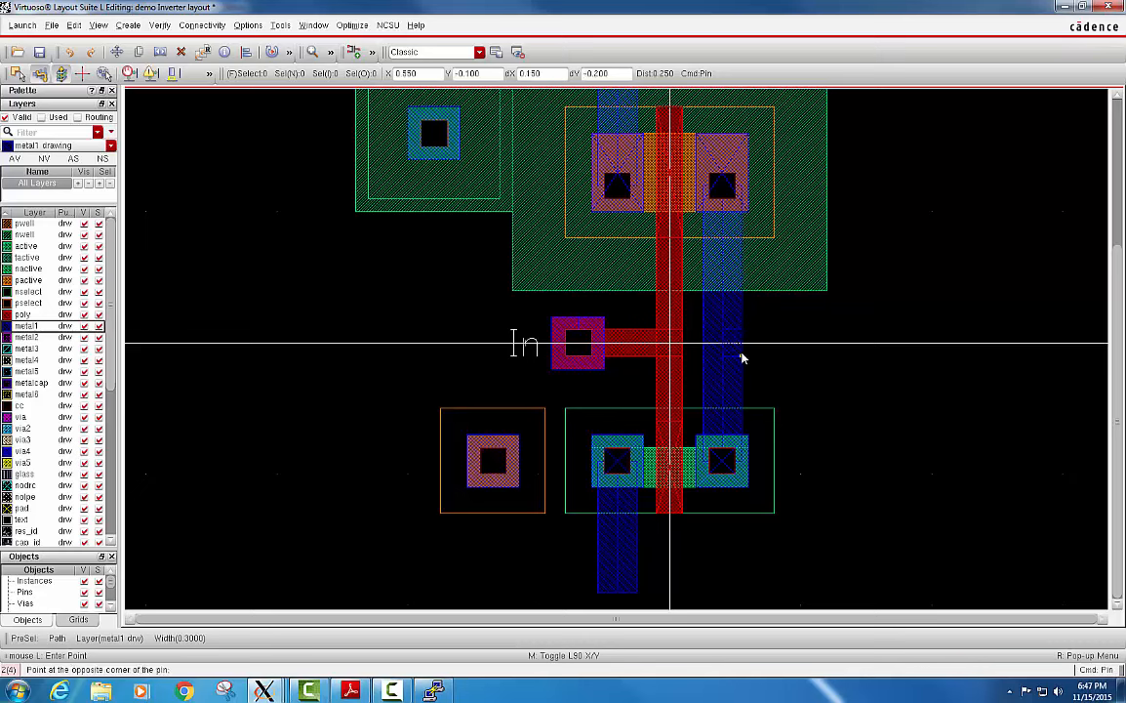
left_click(742, 360)
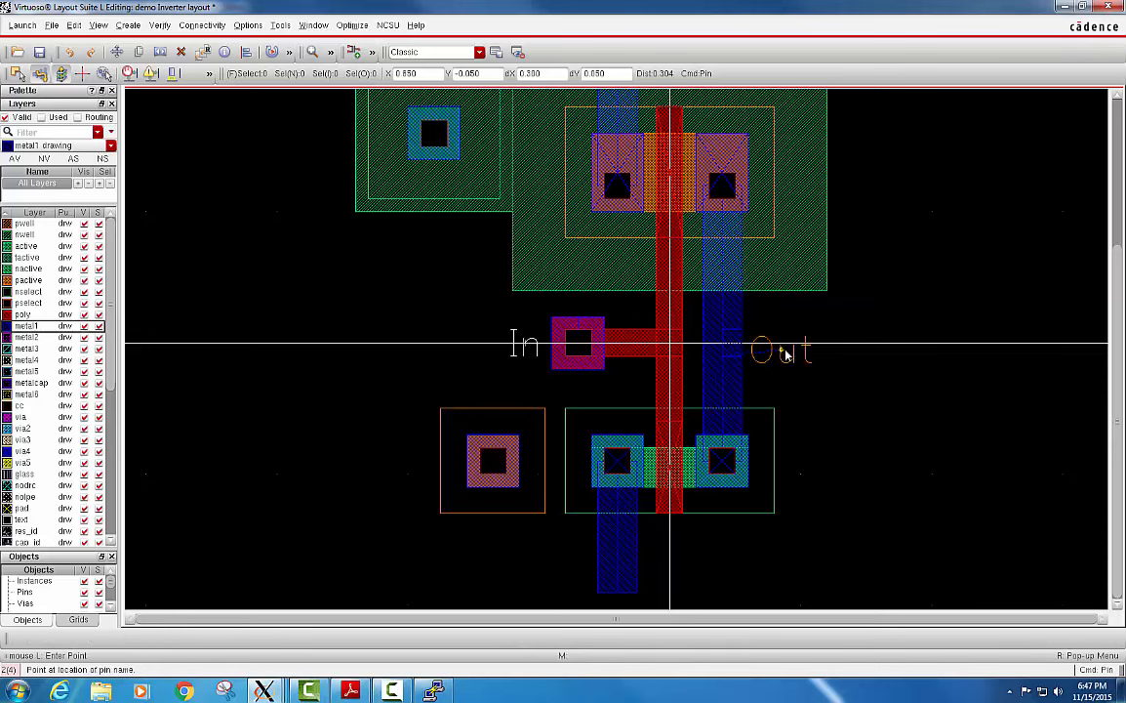
left_click(802, 364)
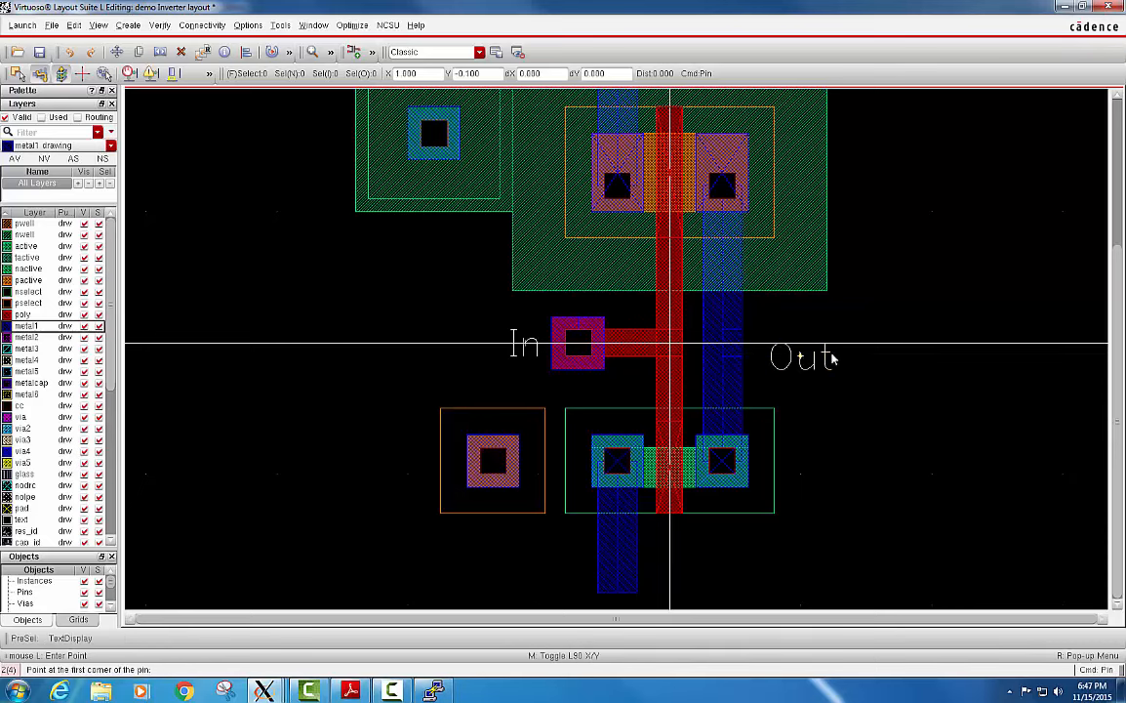
Draw the vdd pin at the upper end of the PMOS source path, ending at X -0.4, Y 2.75, and place its label at about Y 2.95.
scroll(787, 301, "down", 2, "ctrl")
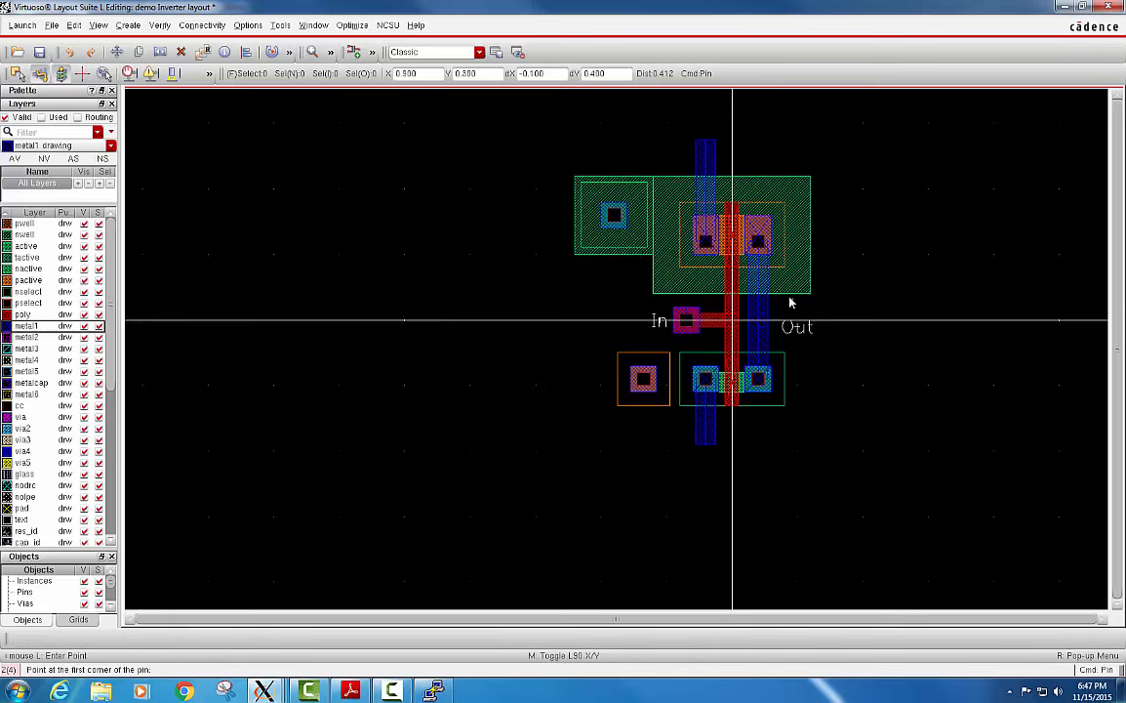
scroll(713, 141, "up", 2, "ctrl")
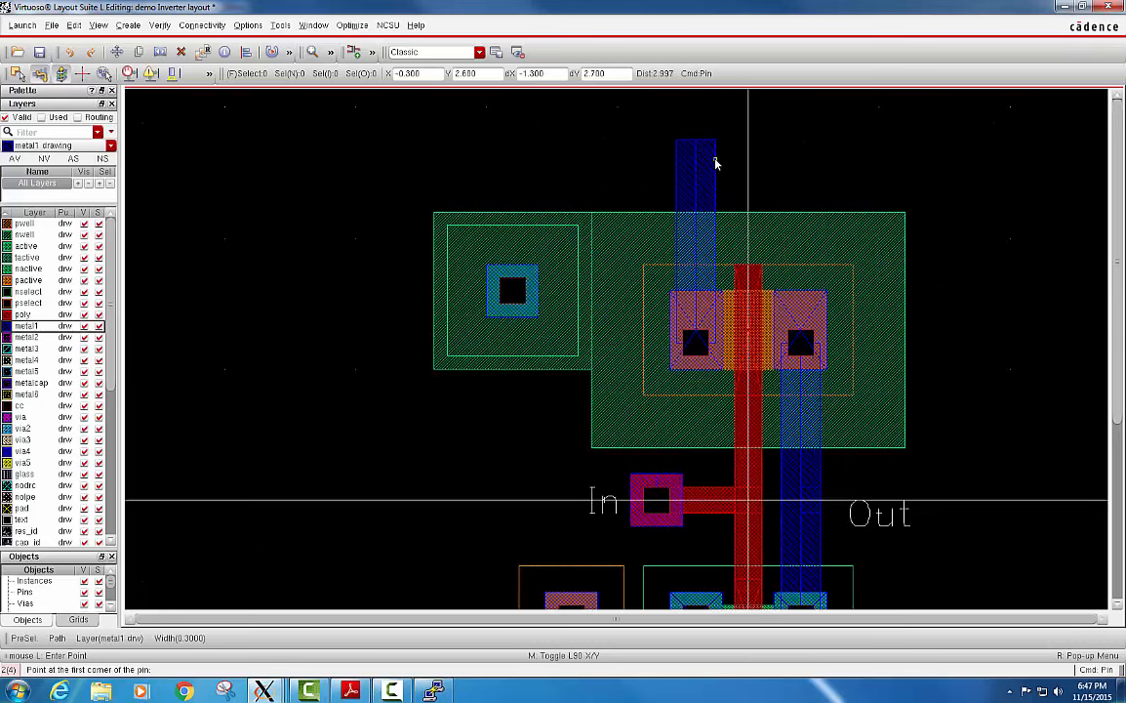
left_click(715, 159)
left_click(698, 142)
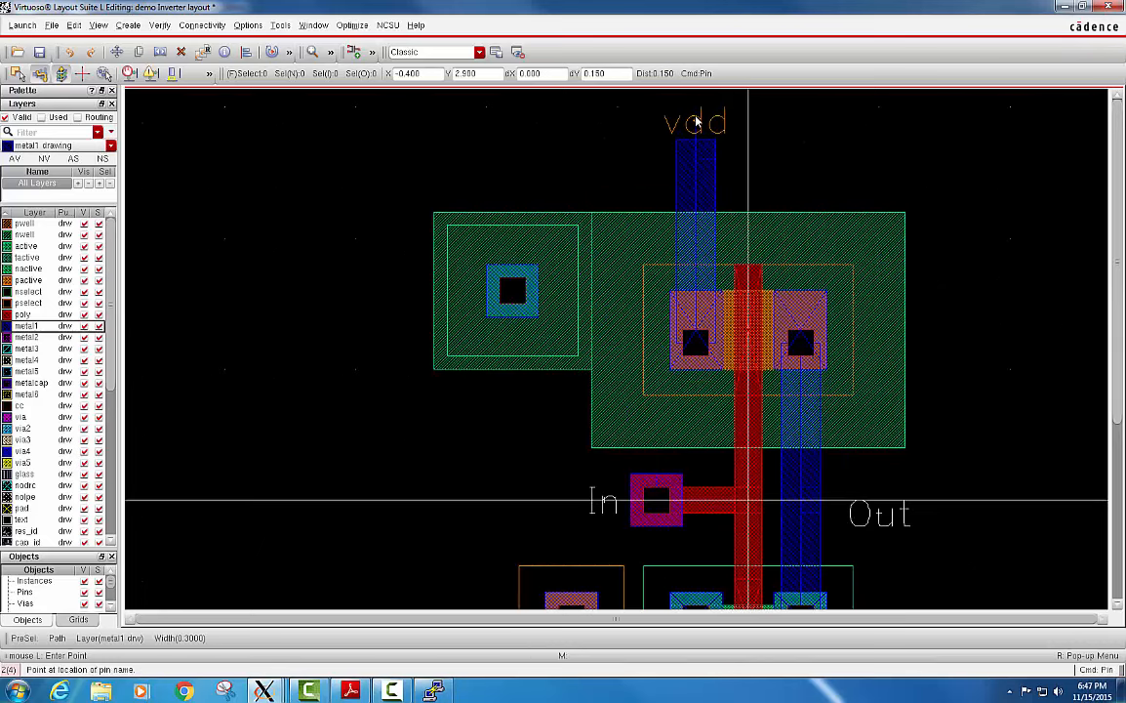
left_click(701, 118)
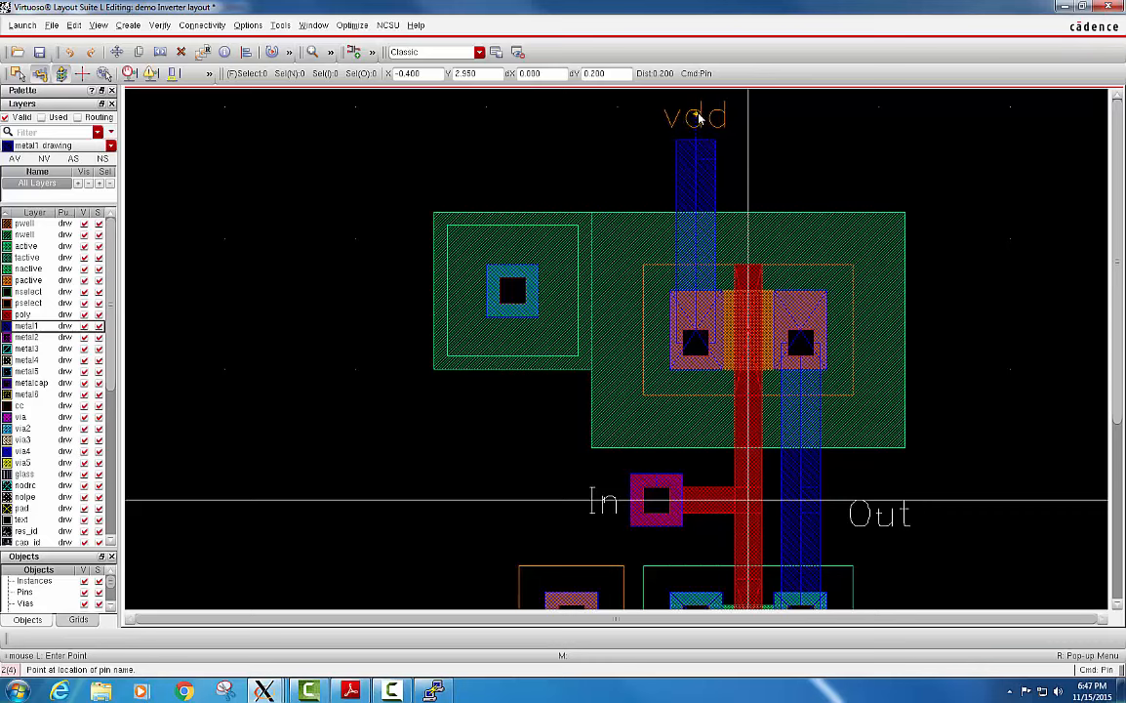
Draw the gnd pin at the lower end of the NMOS source path, starting at X -0.4, Y -1.8, and place its label at about Y -2.05.
scroll(744, 334, "down", 1, "ctrl")
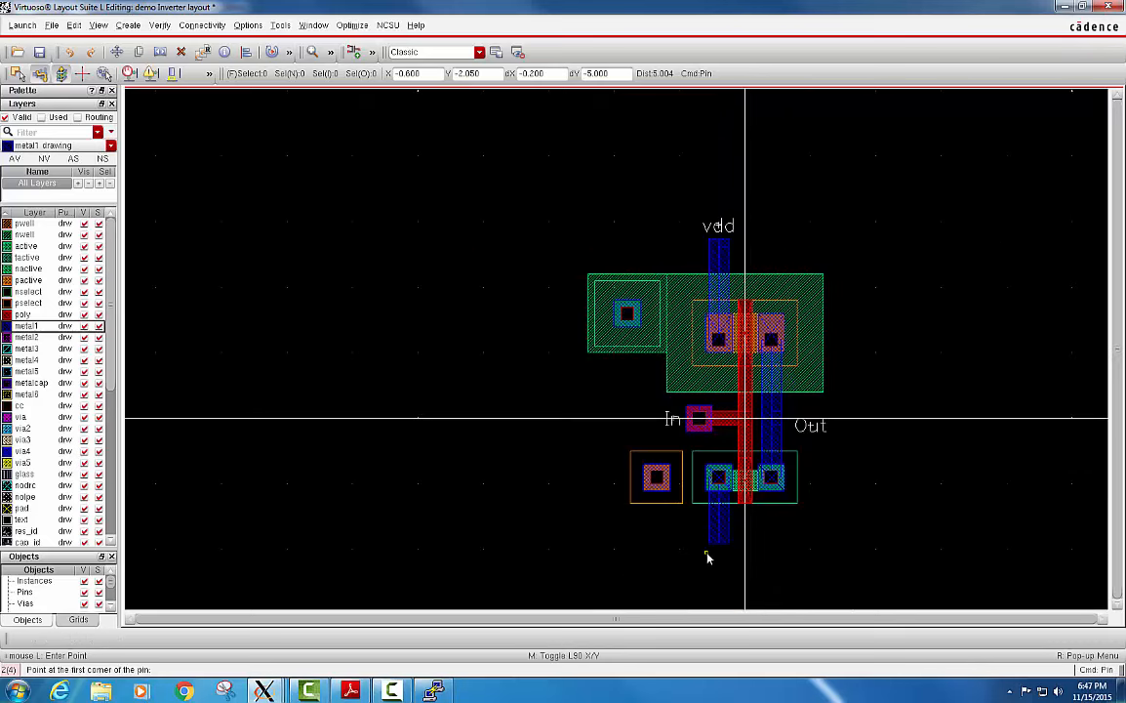
scroll(707, 558, "up", 2, "ctrl")
left_click(760, 487)
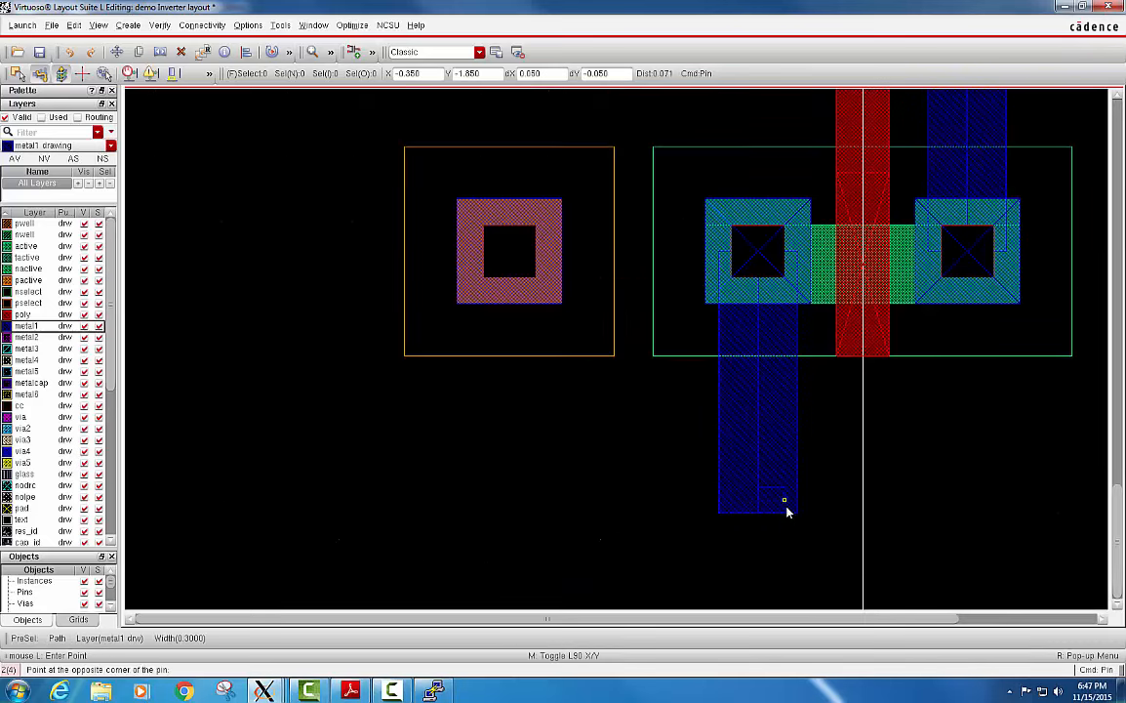
left_click(796, 513)
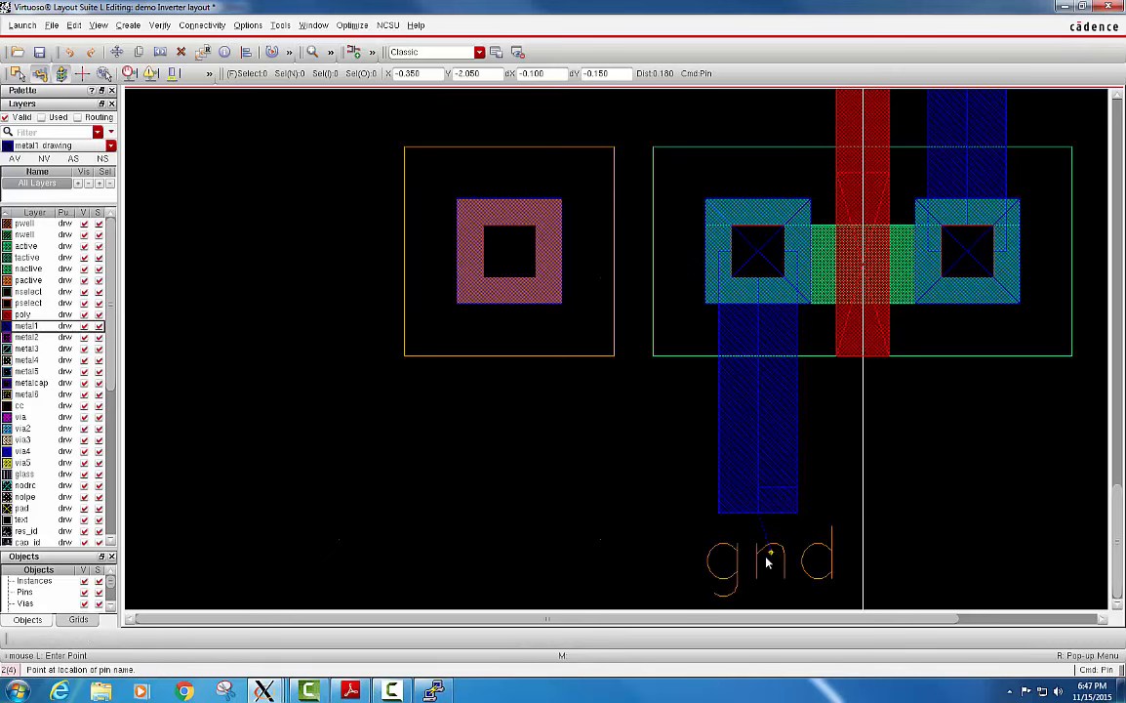
left_click(756, 557)
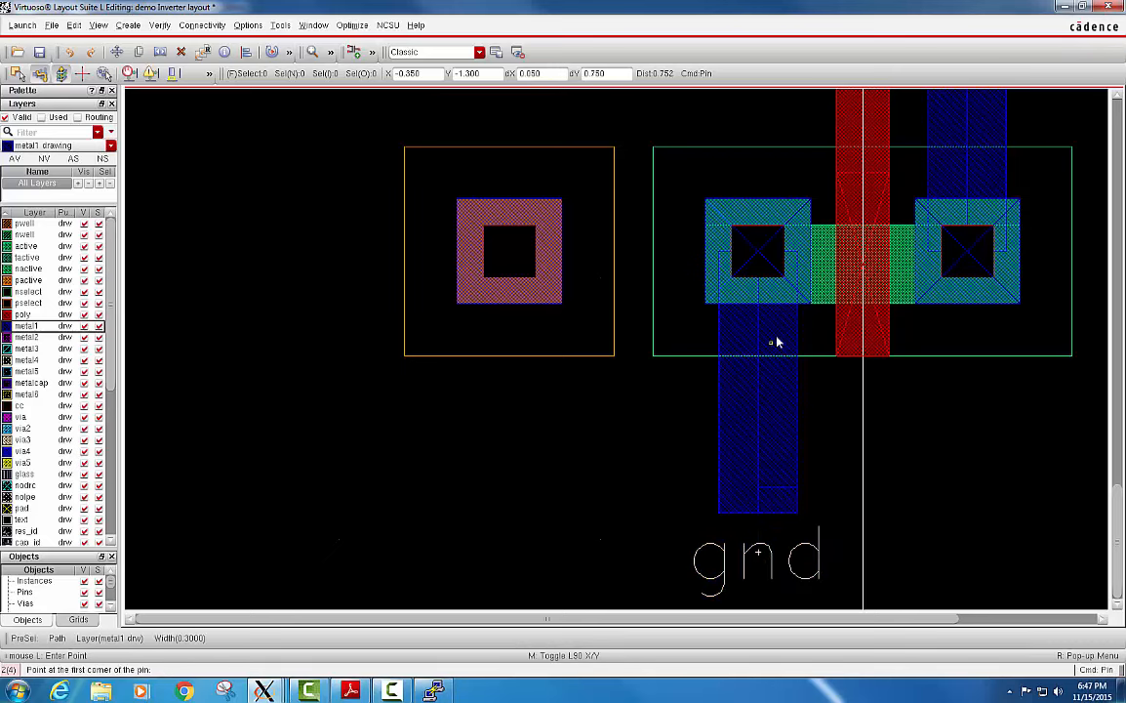
Draw the Bp pin on the NTAP via from X -1.8, Y 1.8 to X -2.0, Y 1.6, and place its label at about X -2.65.
scroll(777, 342, "down", 1, "ctrl")
scroll(720, 263, "up", 2)
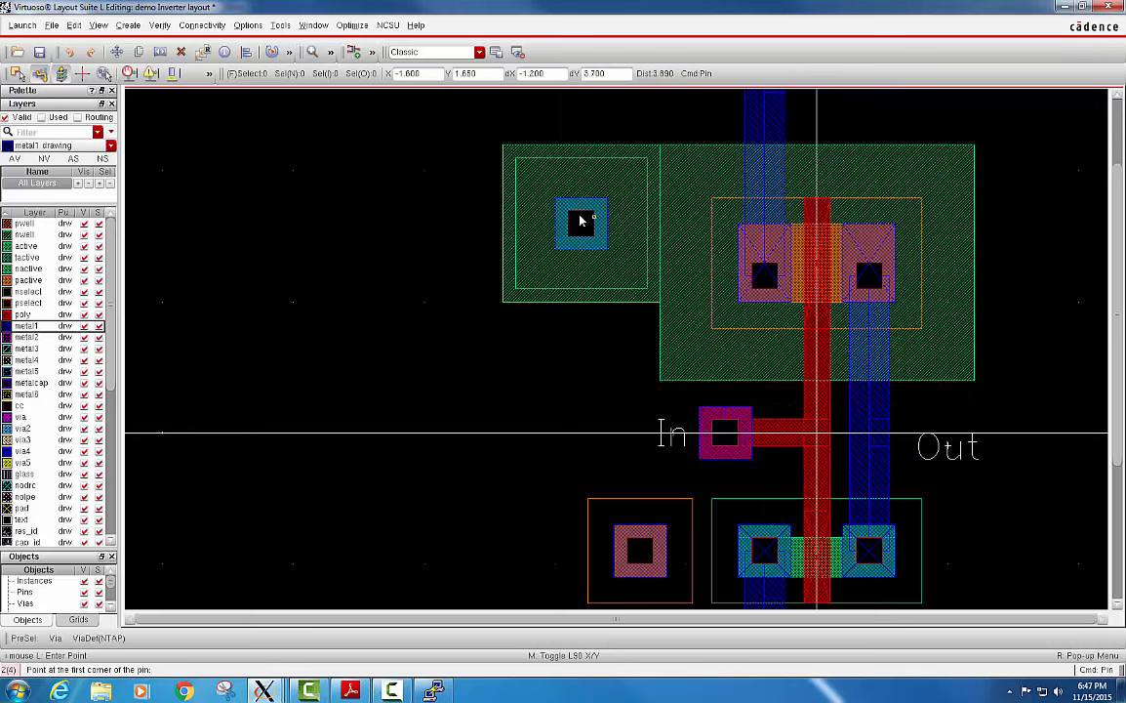
scroll(580, 219, "up", 1, "ctrl")
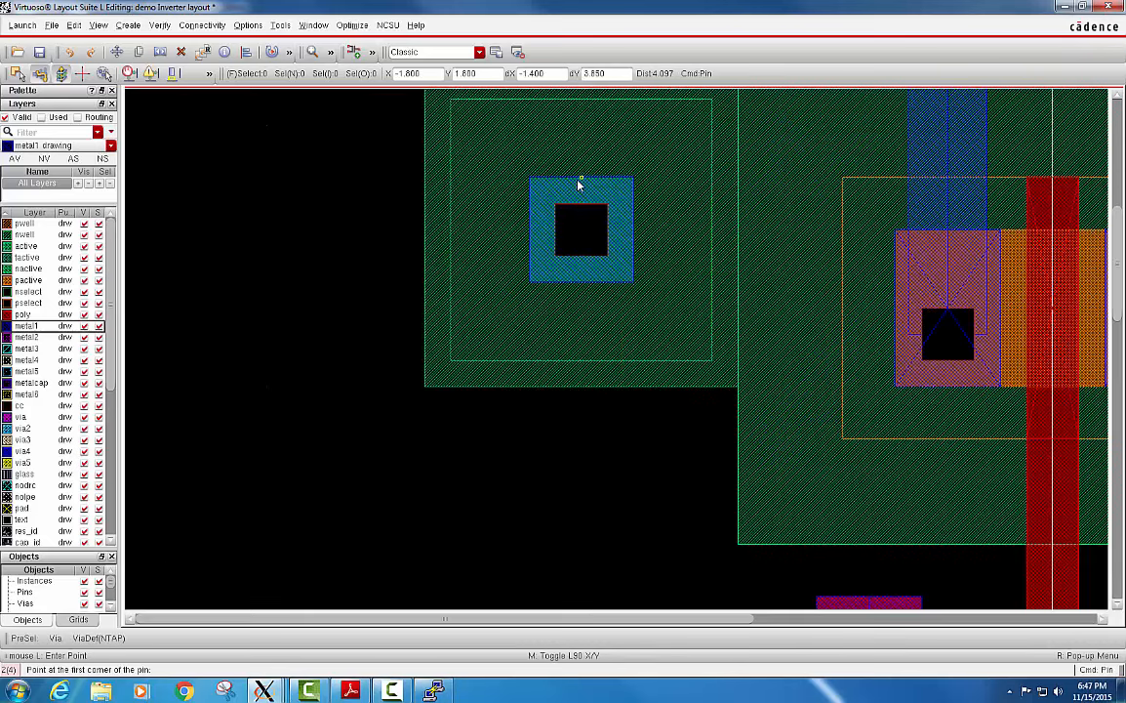
left_click(582, 183)
left_click(535, 228)
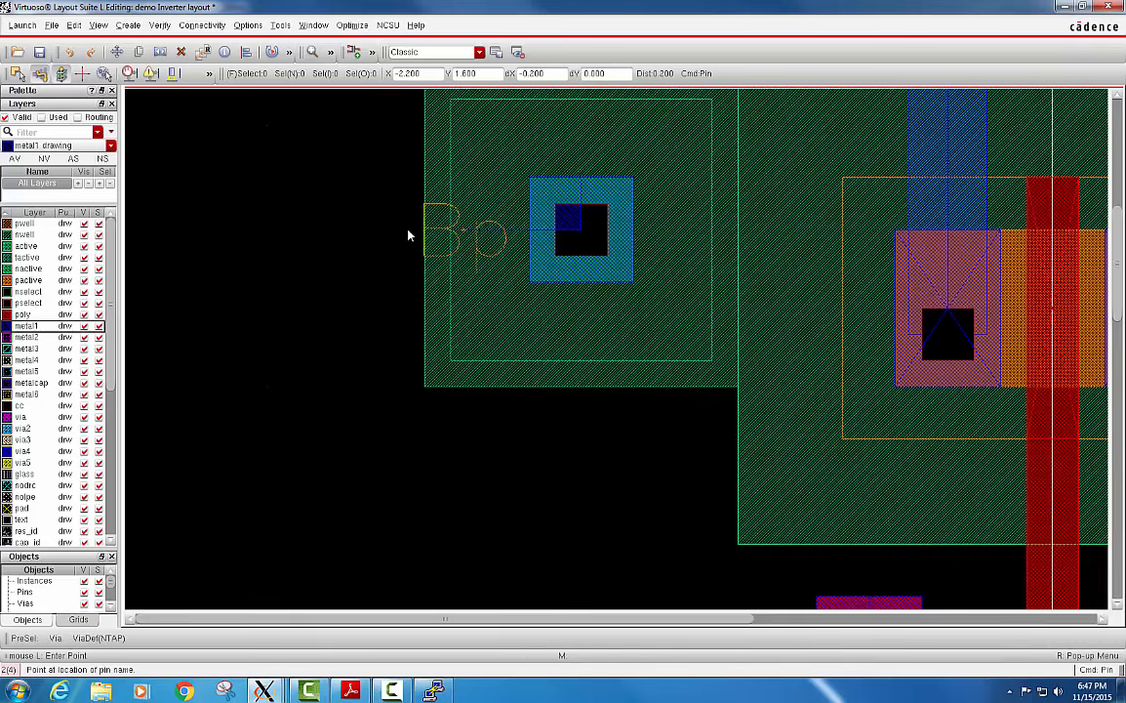
left_click(365, 239)
Draw the Bn pin on the M1_P via from X -1.35, Y -0.7 to X -1.55, Y -0.9, and place its label at about X -2.1.
scroll(546, 317, "down", 1, "ctrl")
scroll(549, 322, "down", 1, "ctrl")
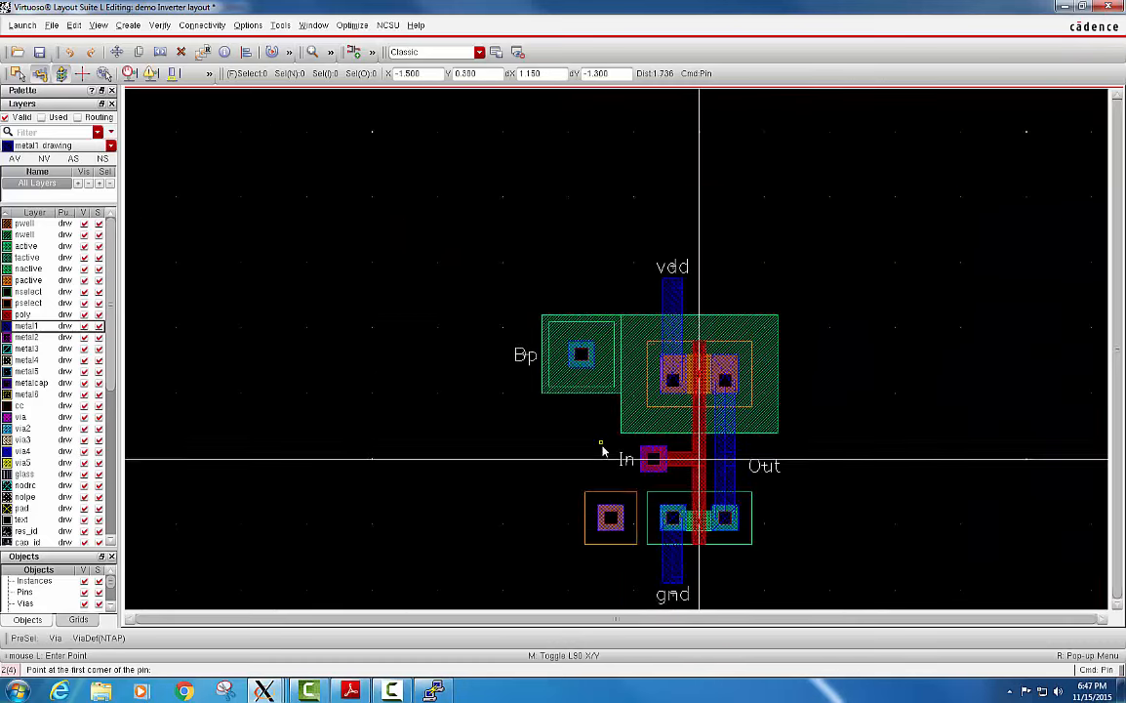
scroll(609, 381, "up", 1, "ctrl")
scroll(612, 374, "up", 1, "ctrl")
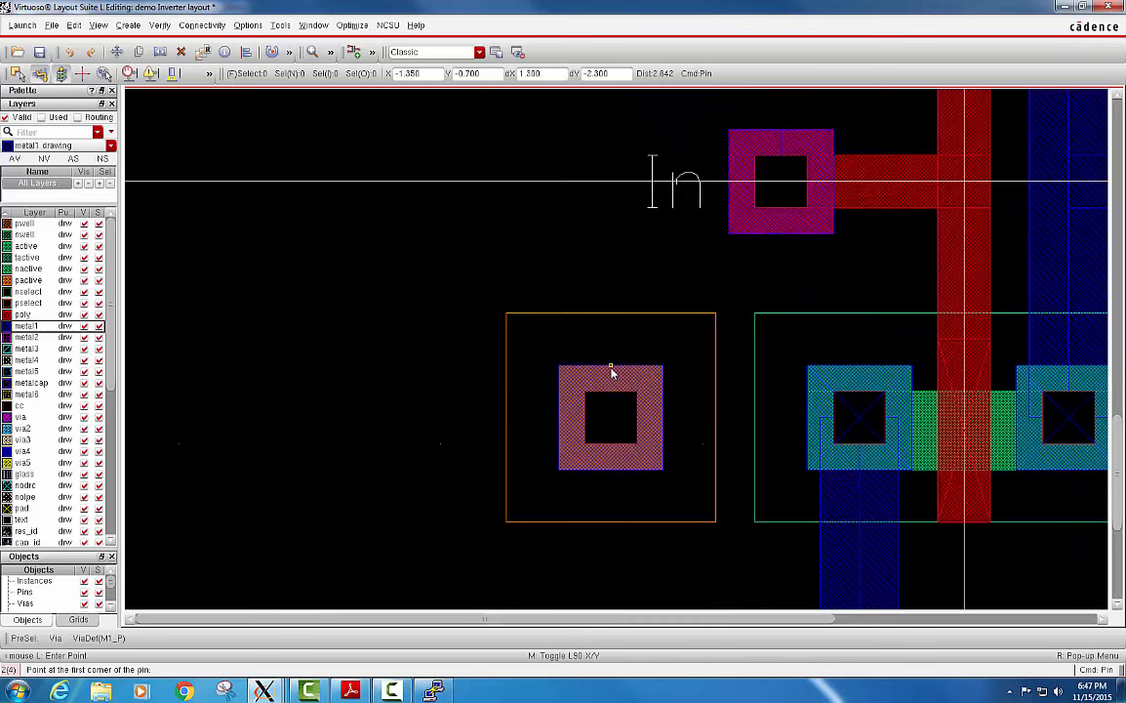
left_click(609, 393)
left_click(563, 422)
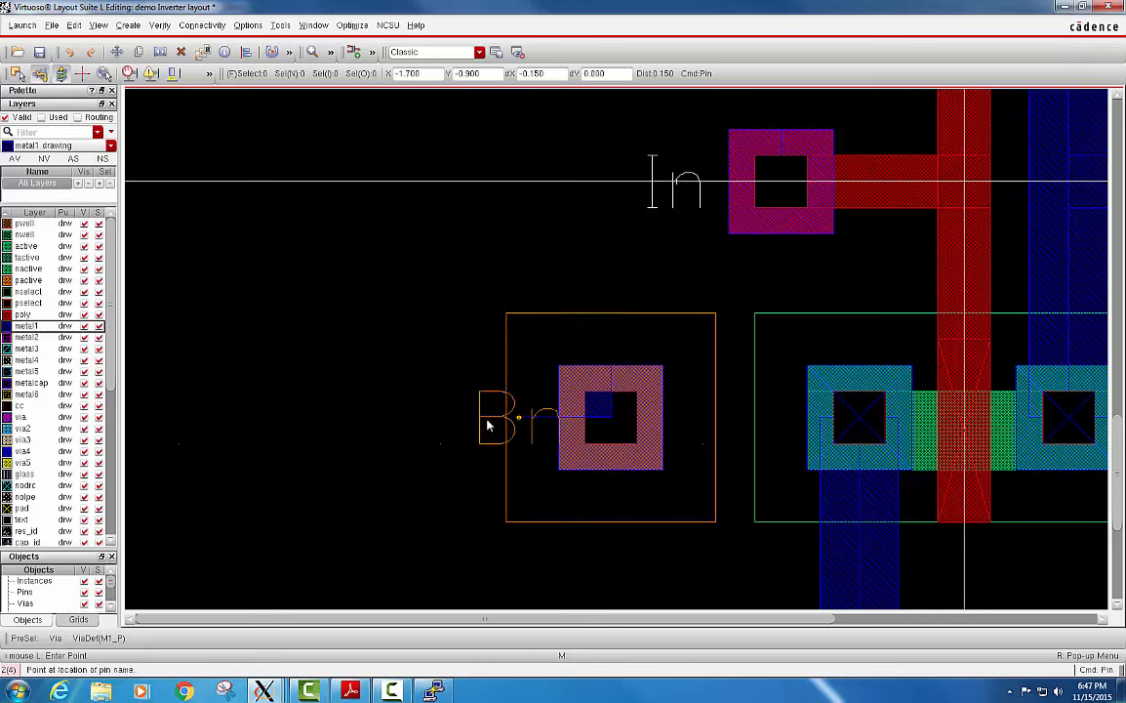
left_click(410, 419)
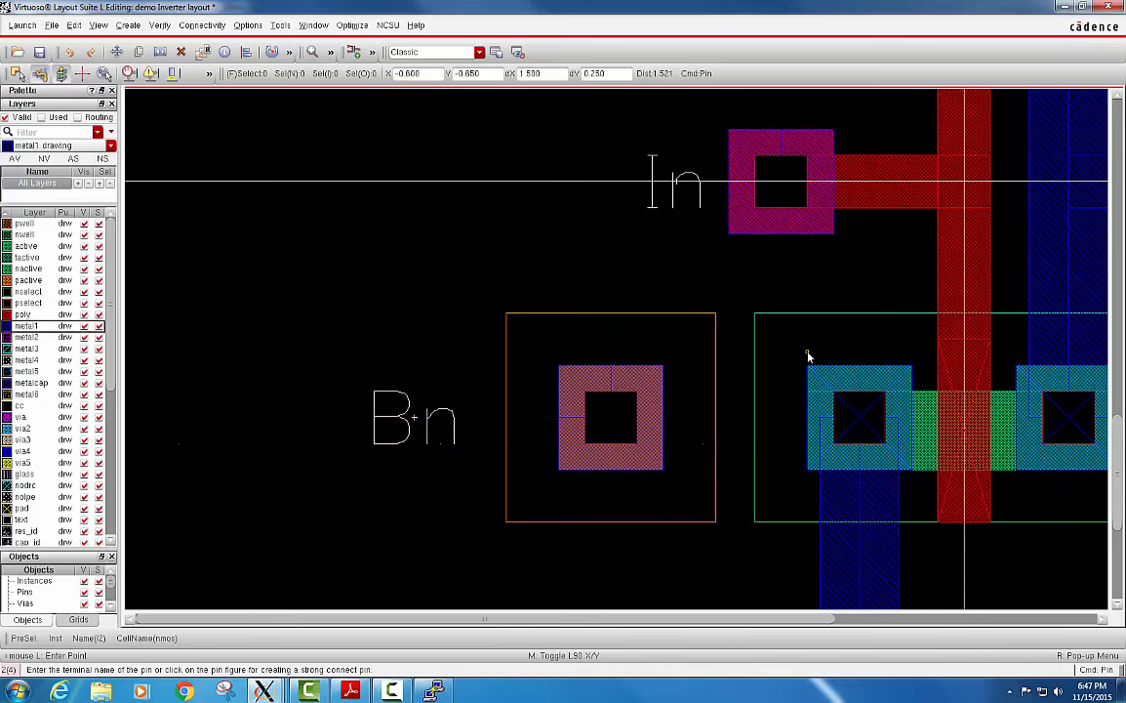
Rerun the flat, full DRC with divaDRC.rul on the inverter layout including its labelled pins.
scroll(807, 354, "down", 2, "ctrl")
key("Up")
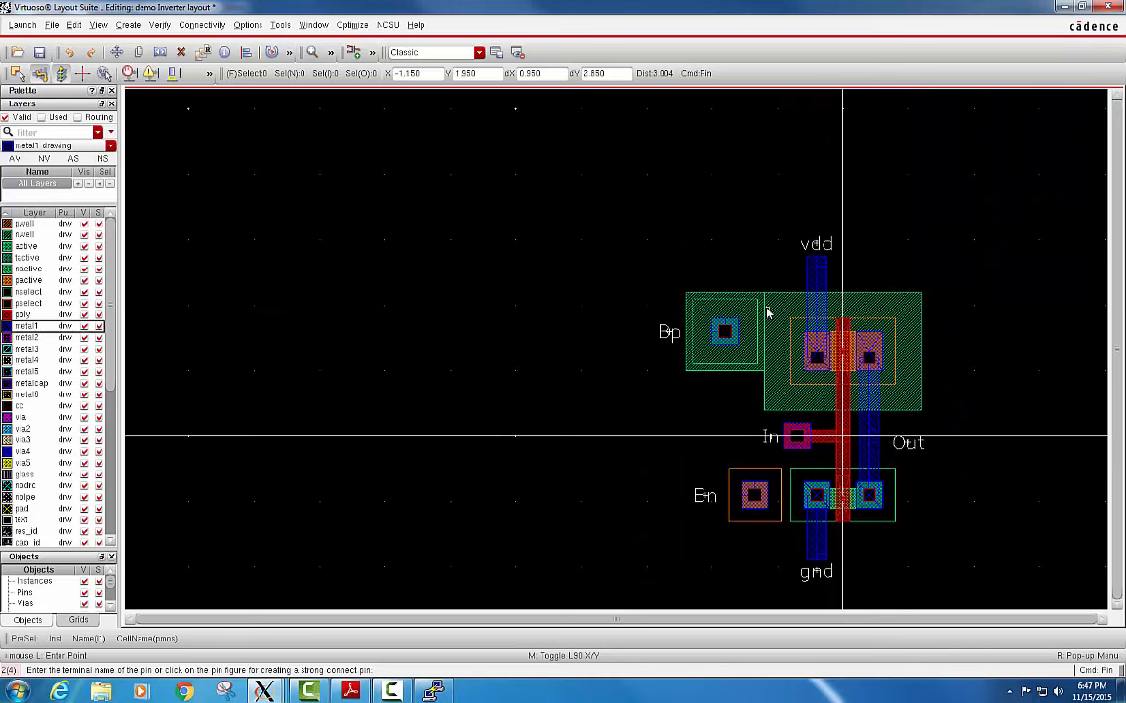
key("Right")
key("Down")
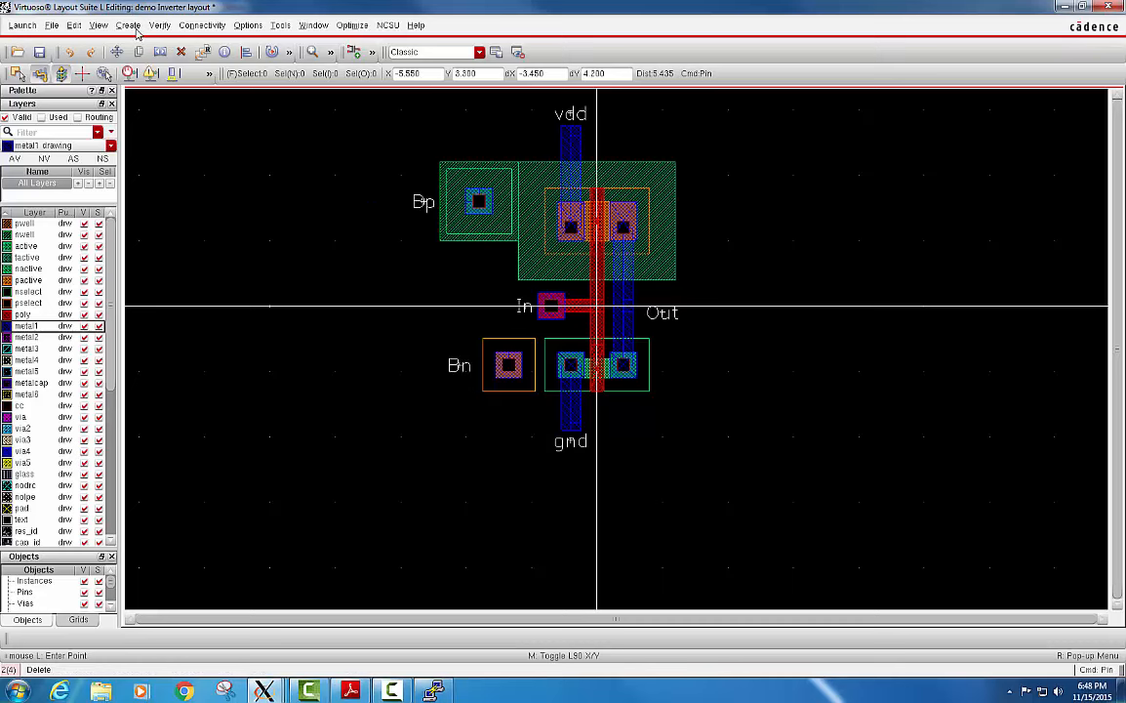
left_click(159, 25)
left_click(171, 46)
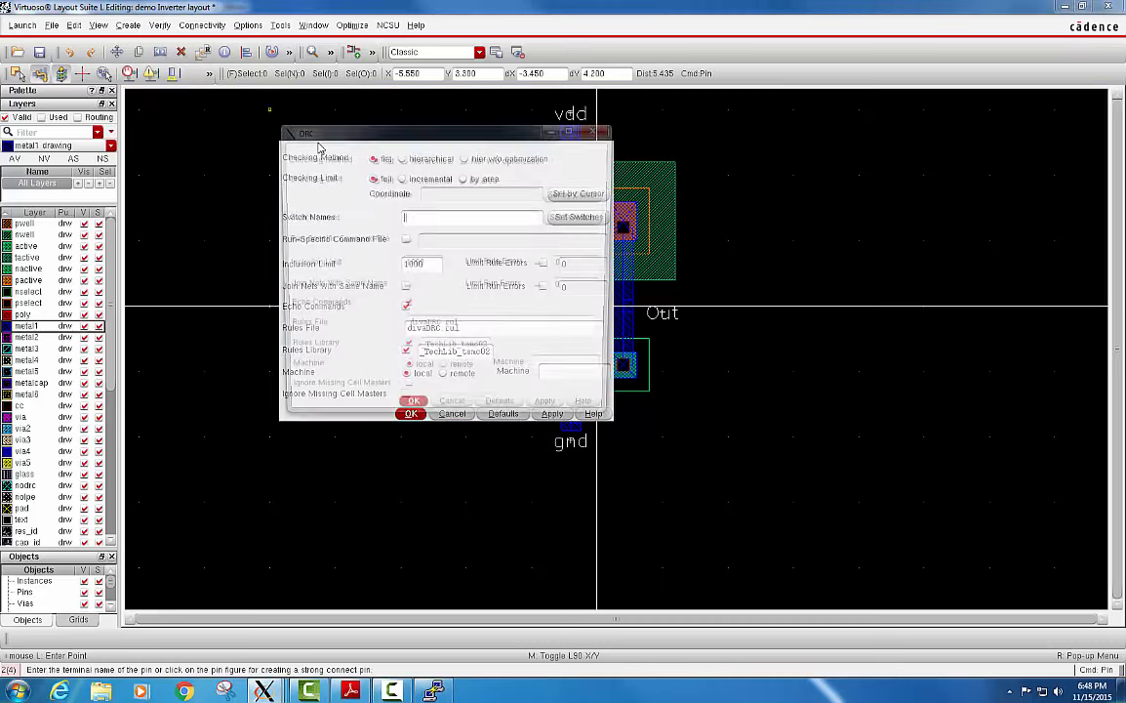
left_click(412, 412)
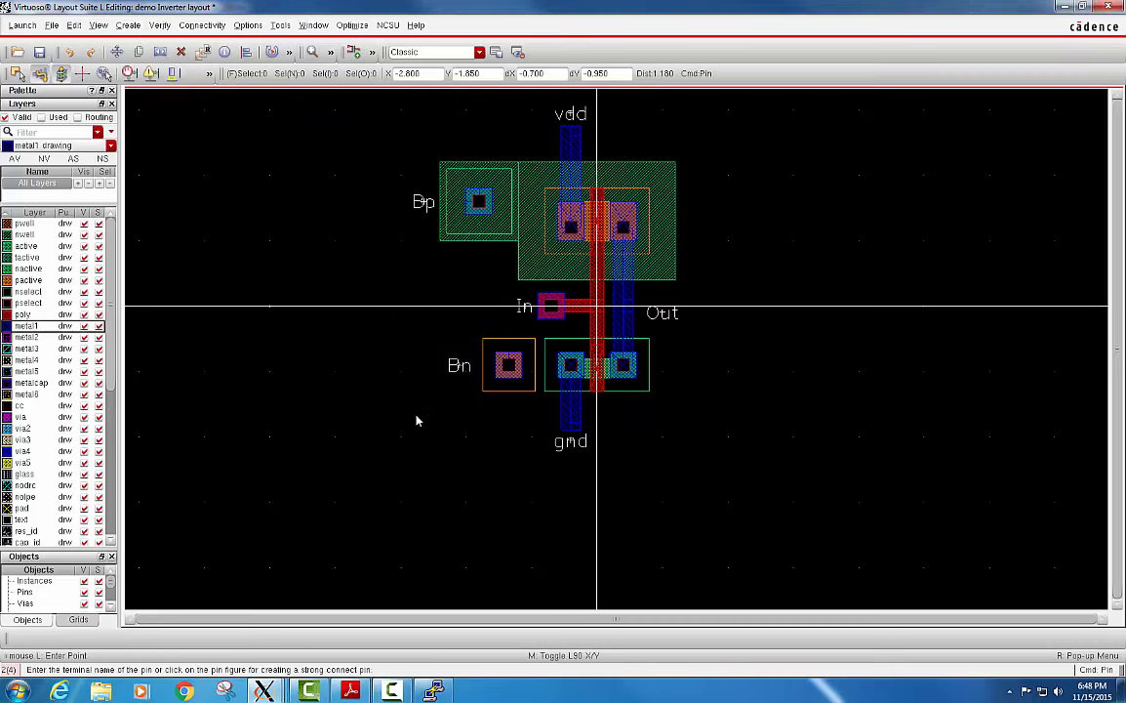
Examine the total errors of the repeated DRC in the Virtuoso log window, and minimise the log.
mouse_move(263, 691)
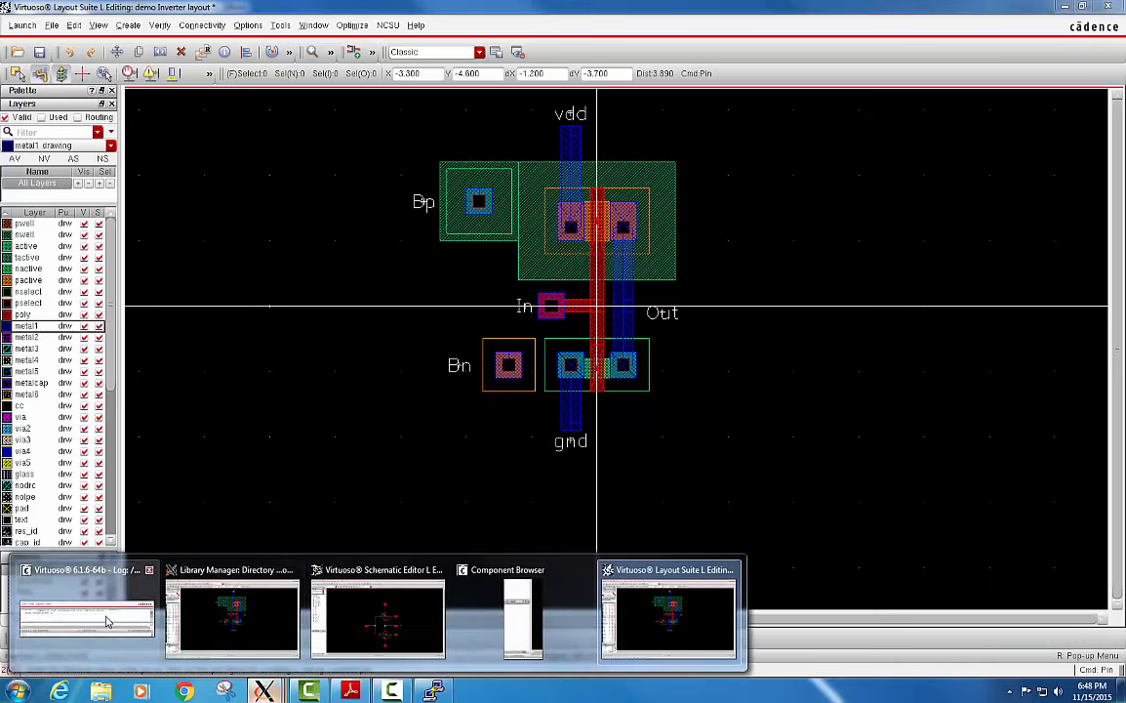
left_click(97, 559)
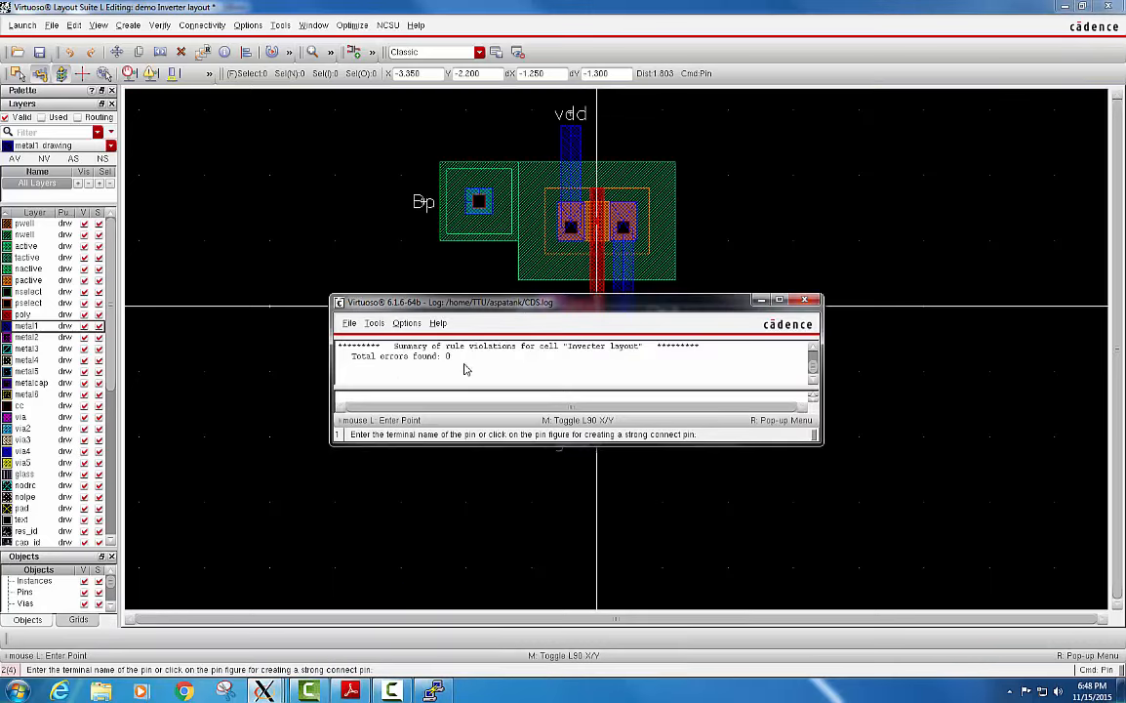
left_click(762, 299)
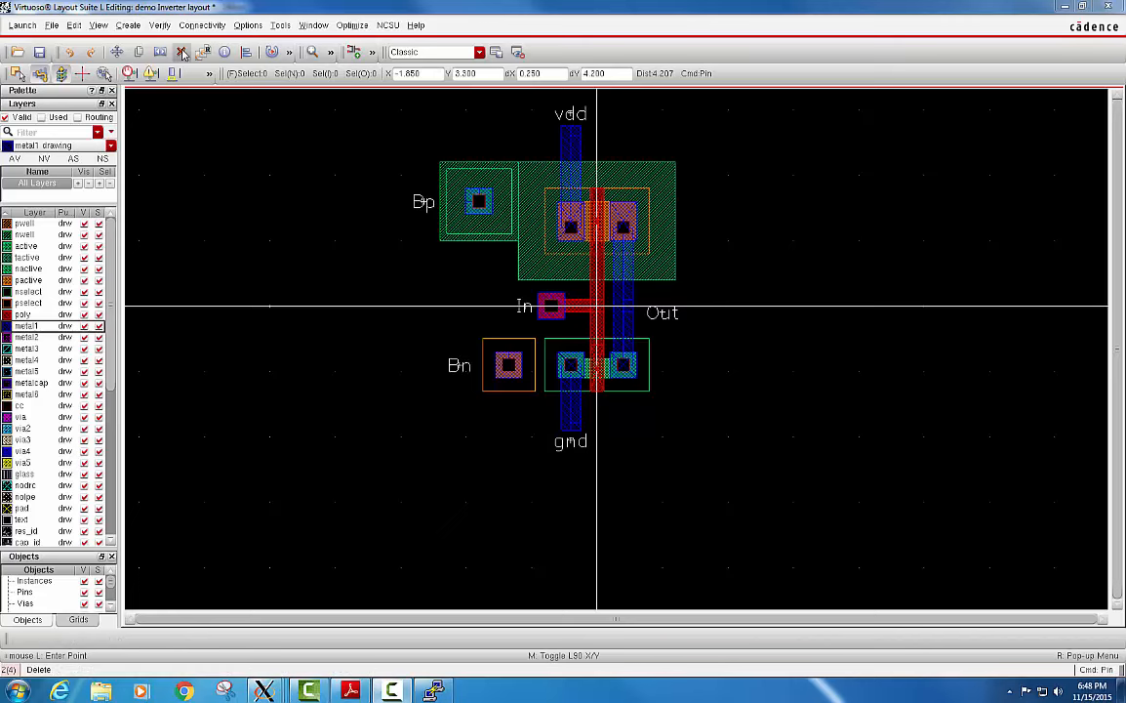
Extract the inverter layout with the flat method and the divaEXT.rul rules file into the extracted view.
left_click(161, 27)
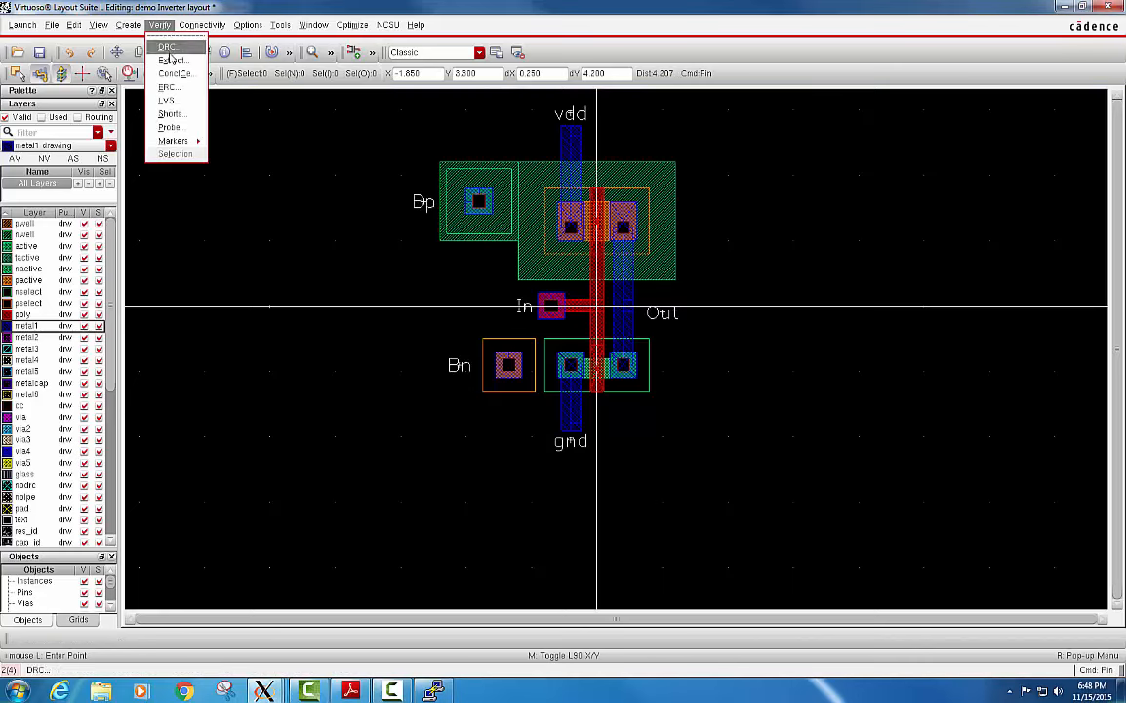
left_click(172, 61)
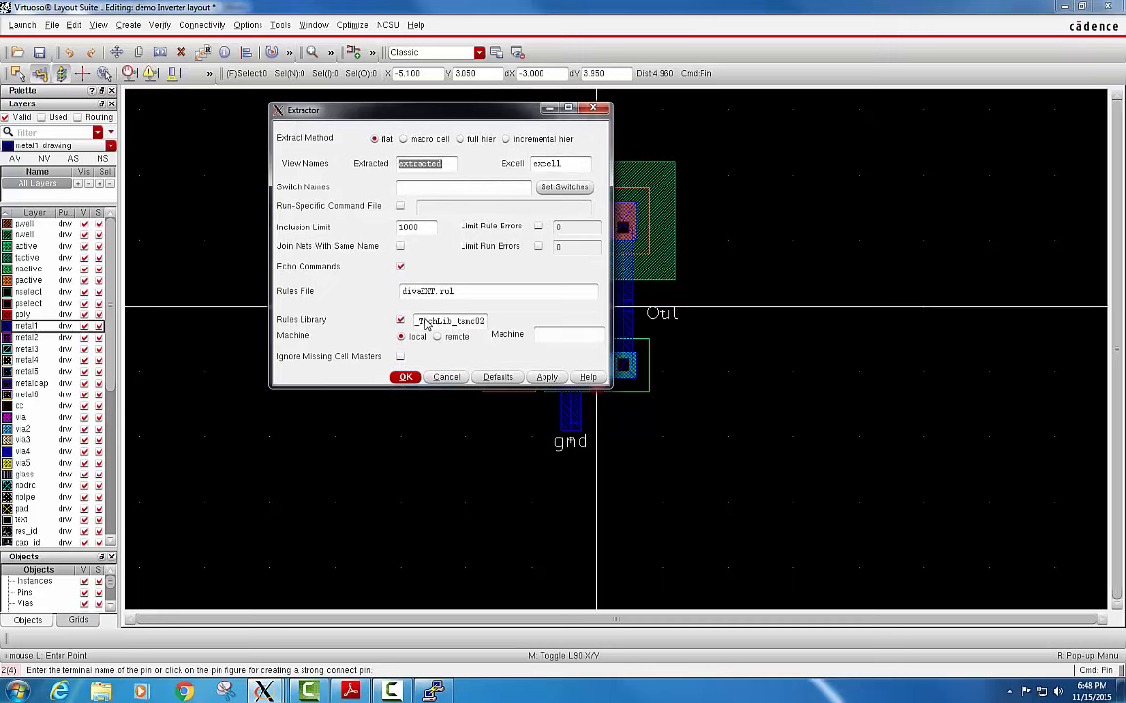
left_click(401, 378)
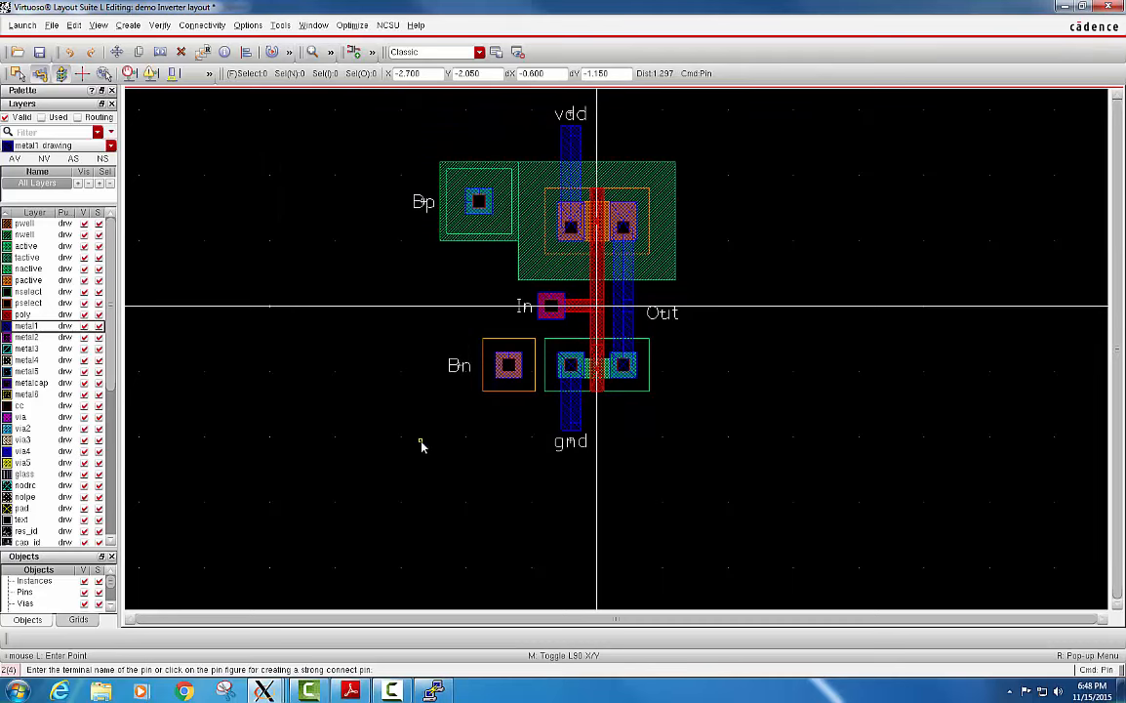
Switch to the Library Manager and open the extracted view of the demo library's Inverter cell.
left_click(267, 691)
left_click(233, 615)
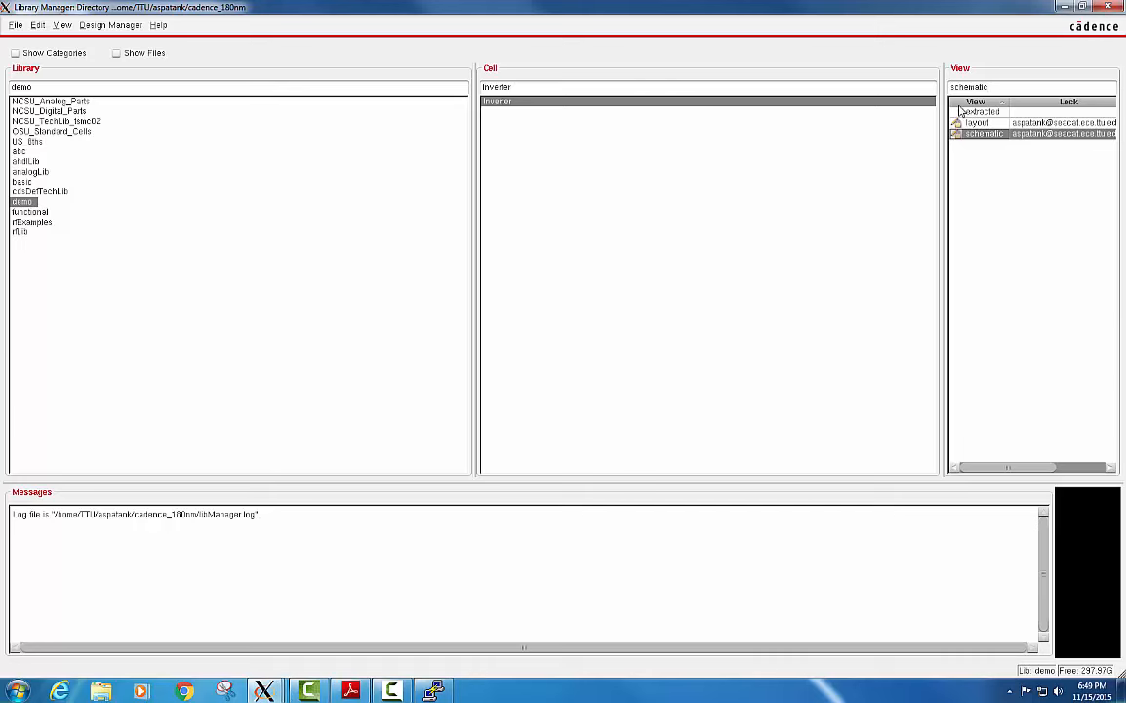
left_click(997, 112)
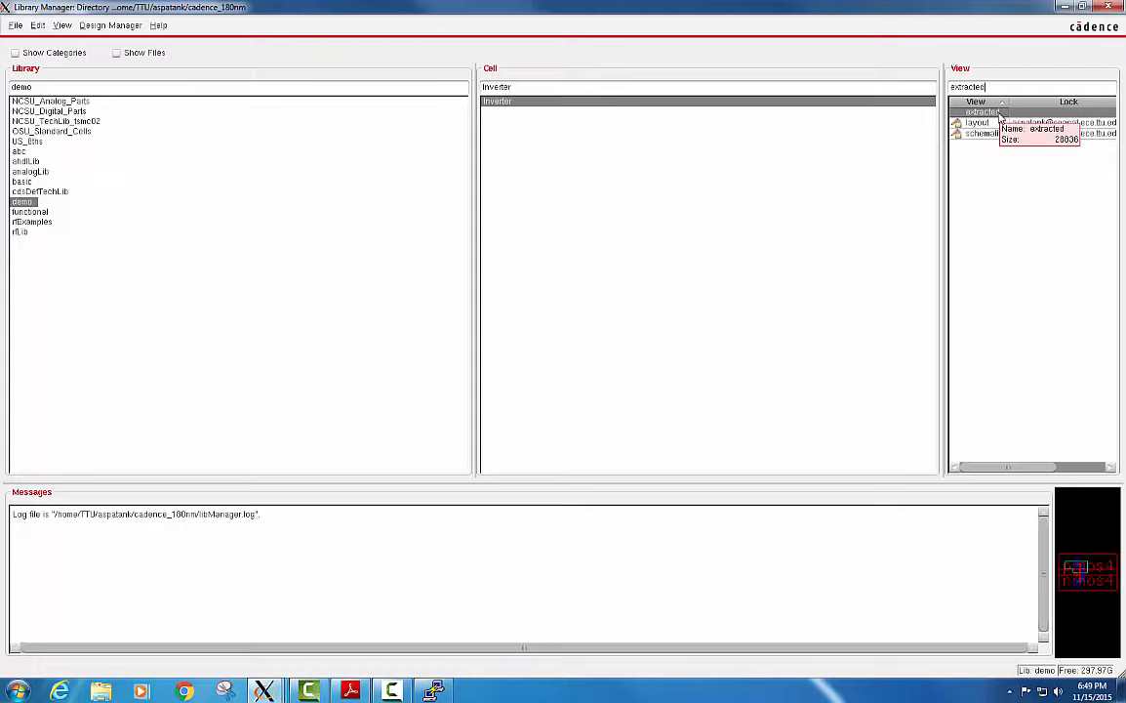
double_click(1000, 115)
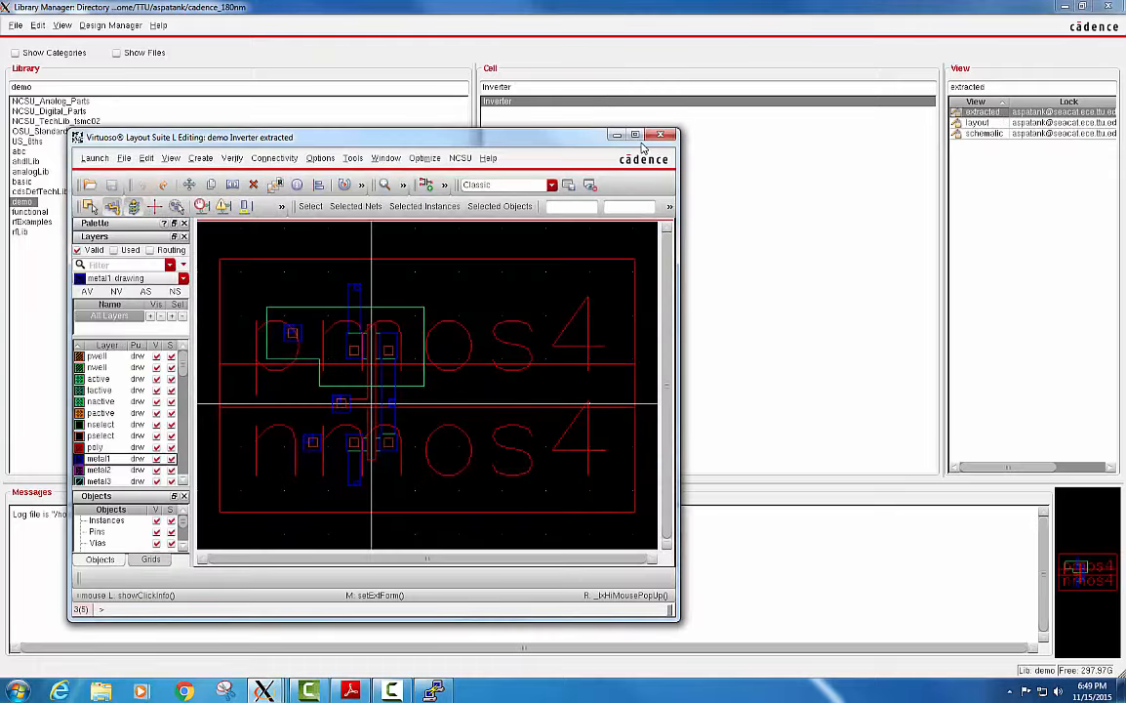
Show all hierarchy levels of the extracted view, examine the extracted transistors and their net names, and close the view.
left_click_drag(525, 134, 643, 99)
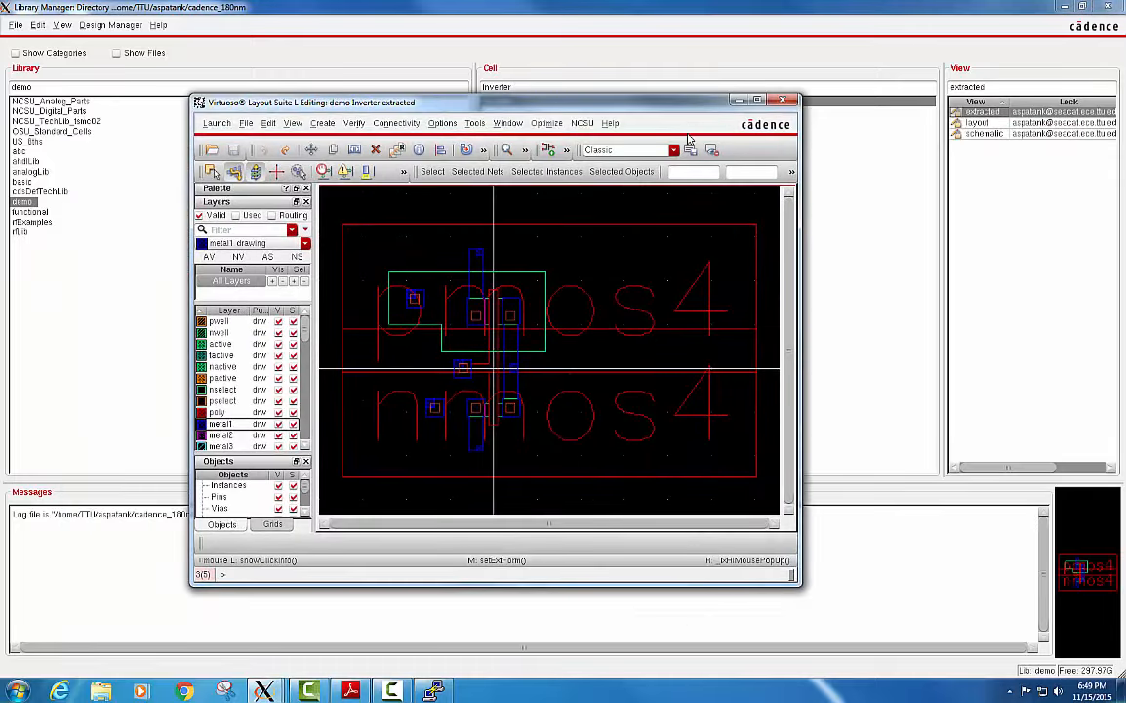
key("shift+f")
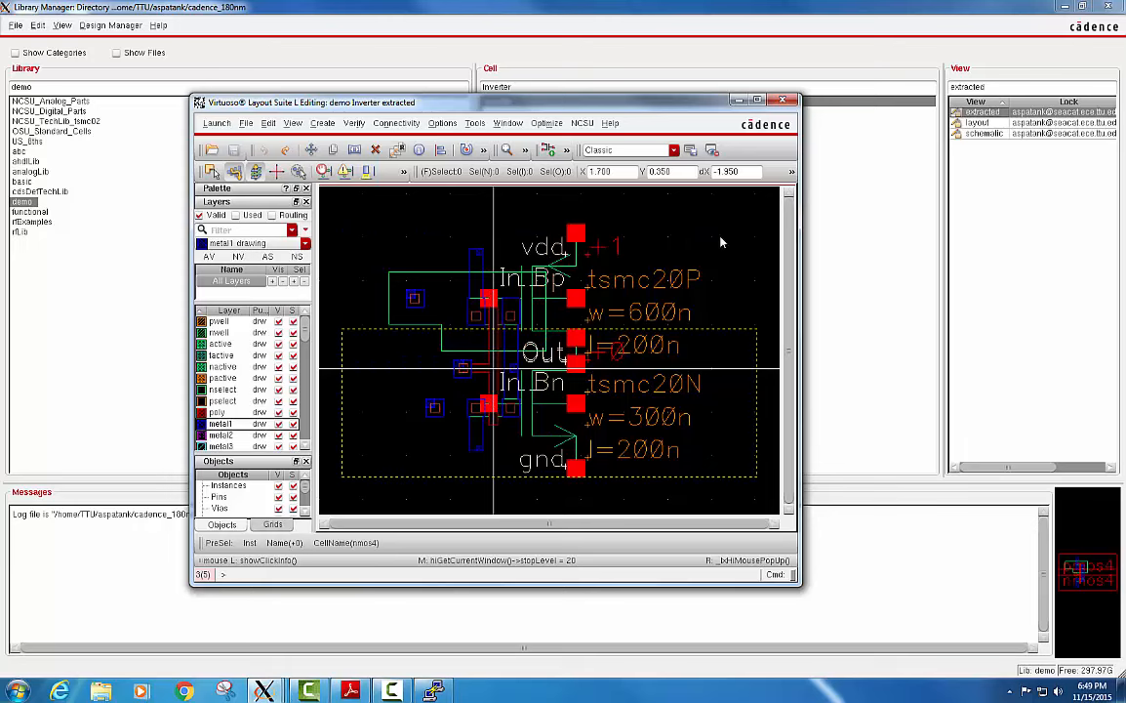
left_click(783, 100)
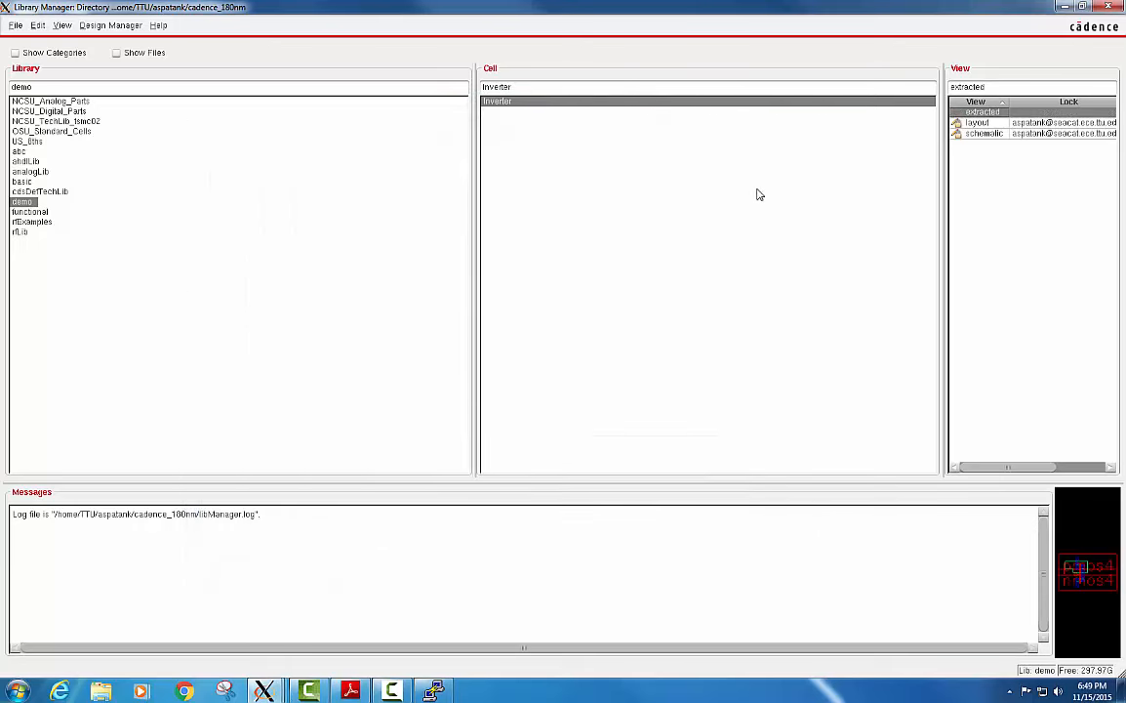
Switch to the Inverter layout window and open the LVS form, loading the run directory contents.
left_click(264, 691)
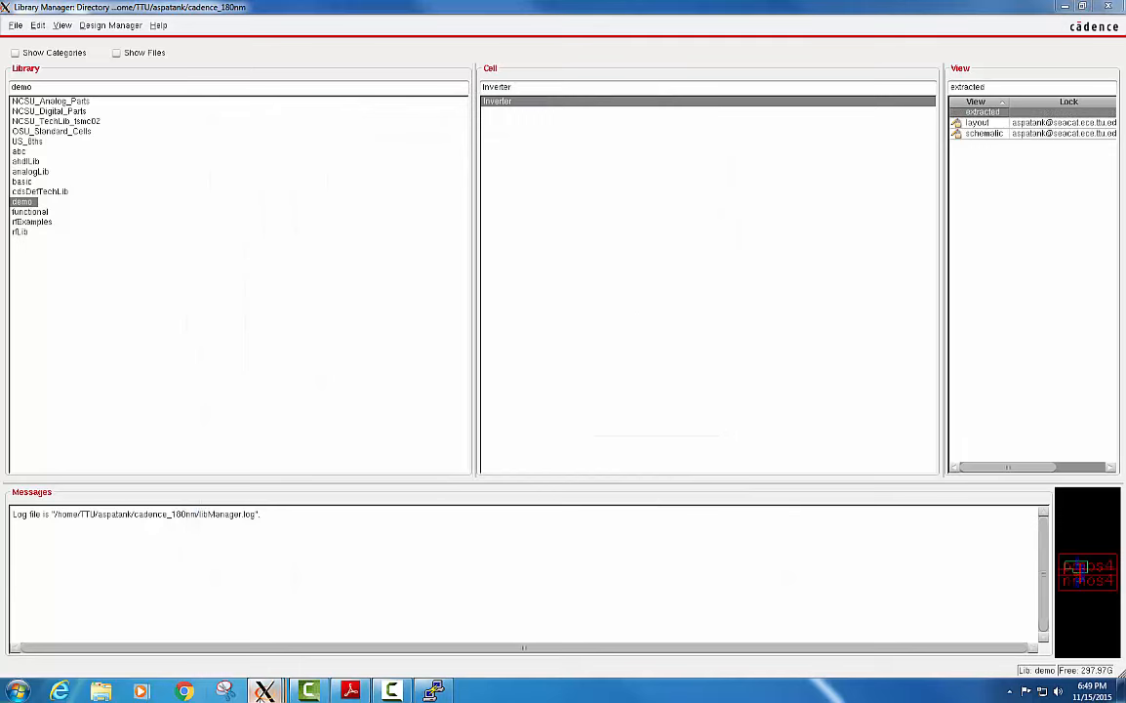
left_click(669, 615)
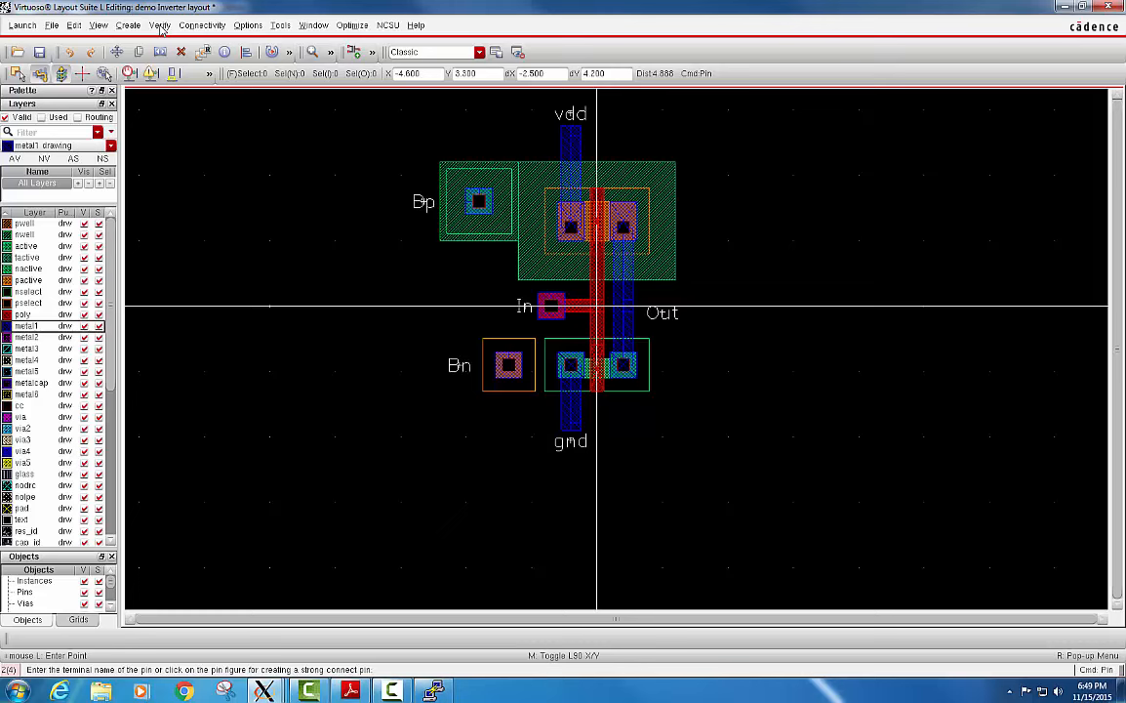
left_click(160, 26)
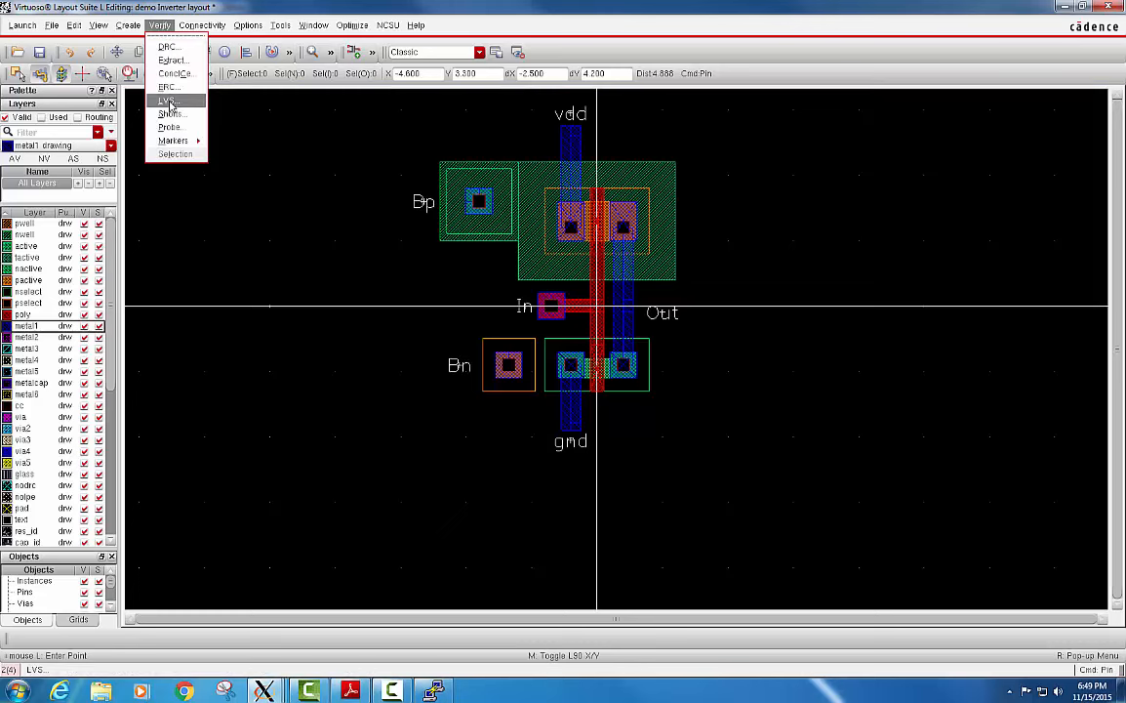
left_click(170, 101)
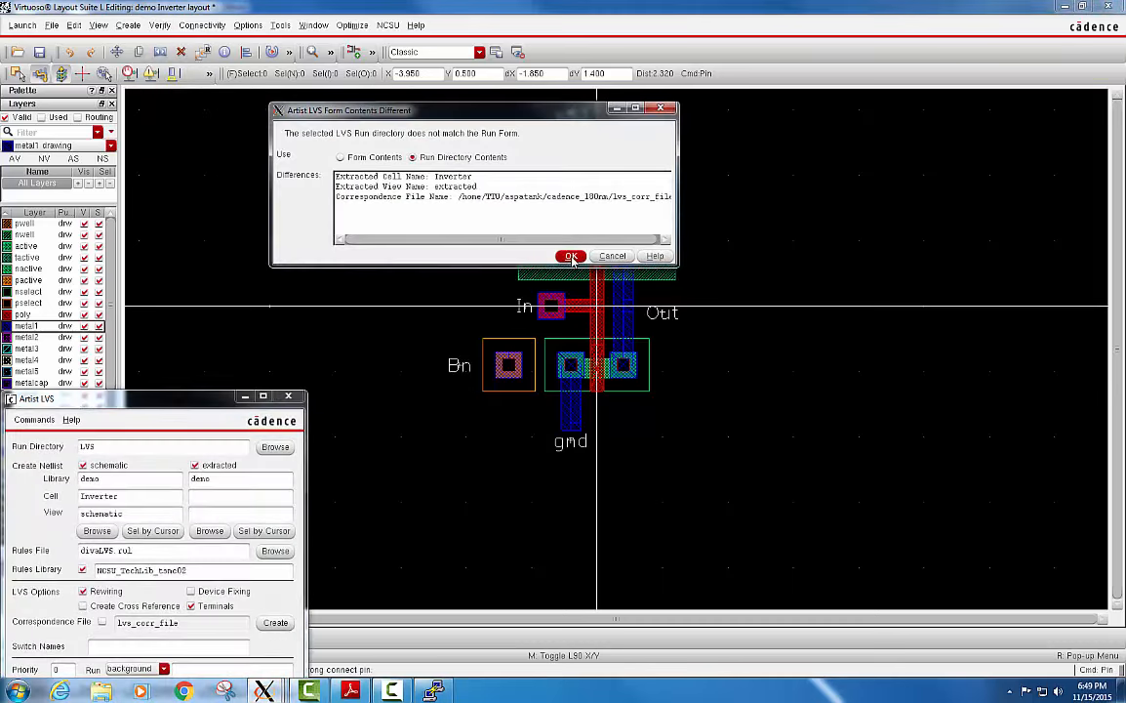
left_click(572, 257)
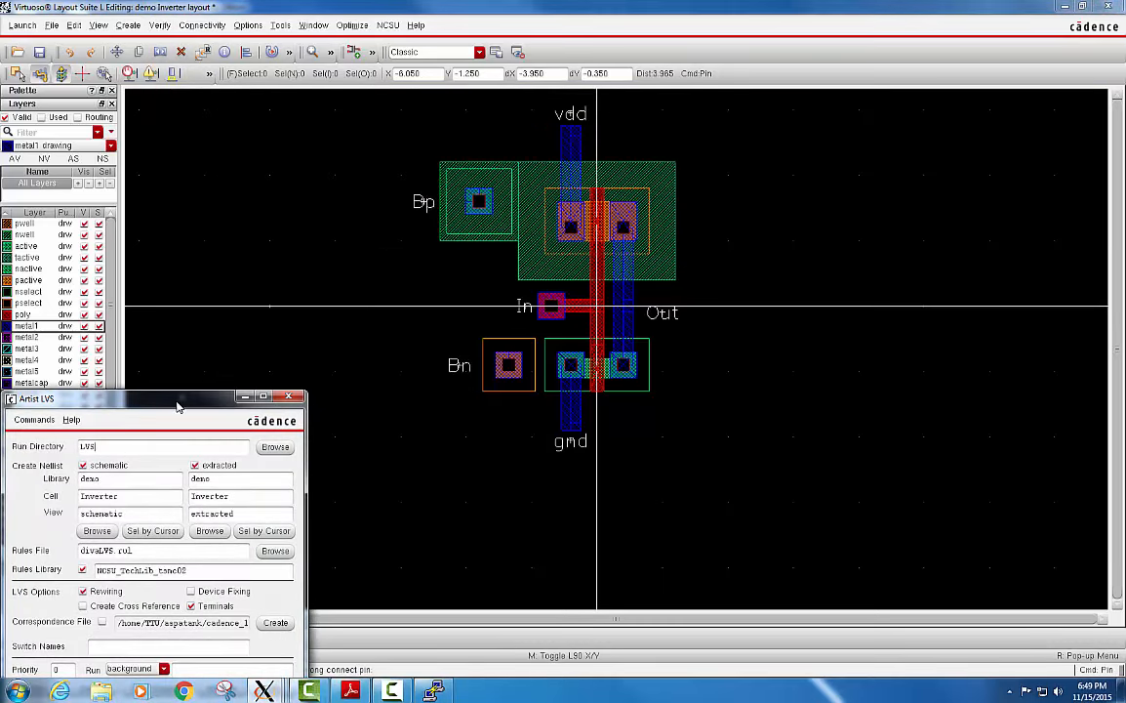
Run LVS between the Inverter schematic and extracted views in the demo library with the divaLVS.rul rules file, and dismiss the completion message.
left_click_drag(177, 405, 480, 172)
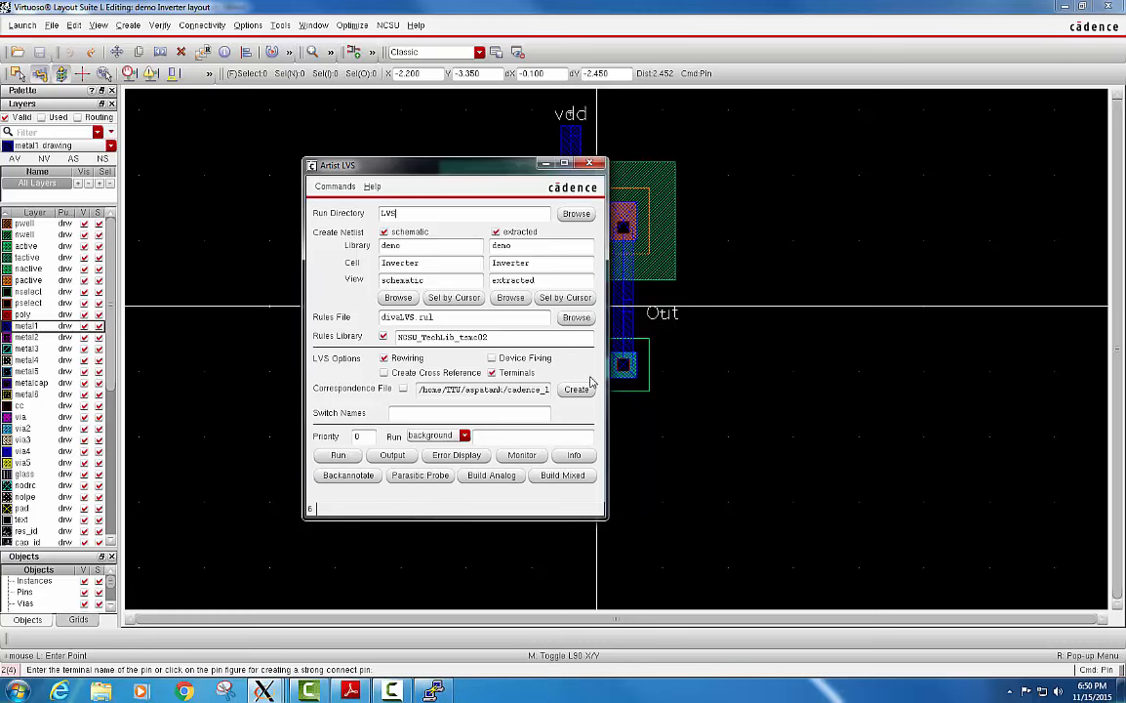
left_click_drag(902, 305, 396, 294)
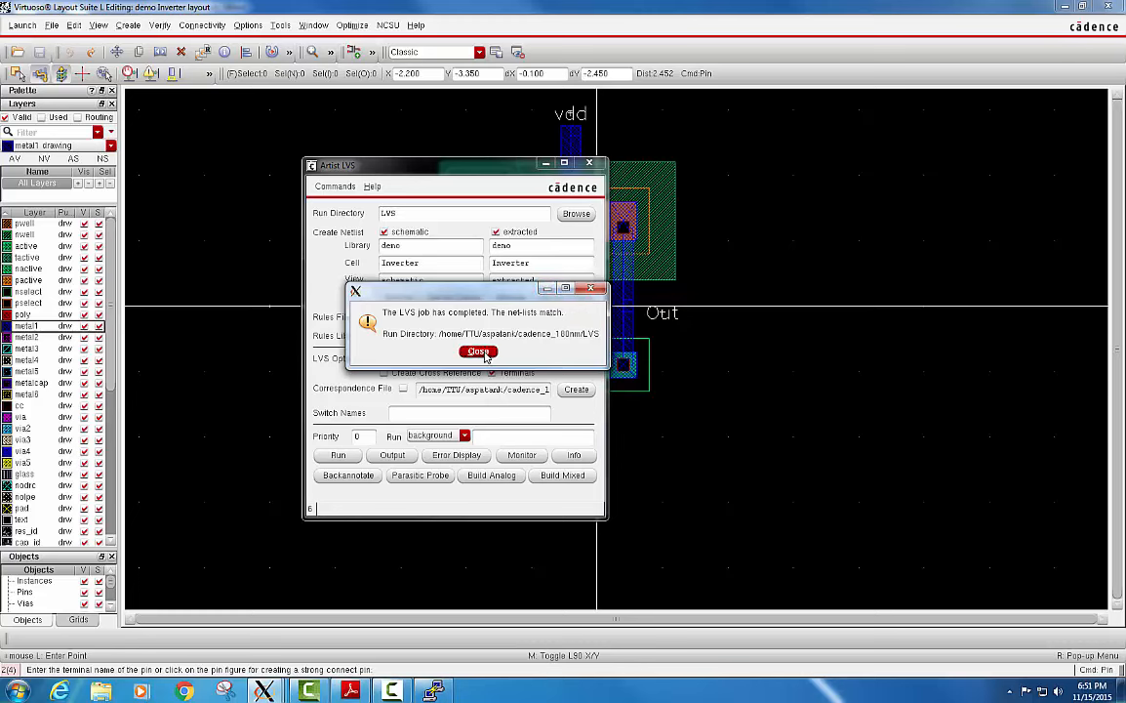
left_click(479, 352)
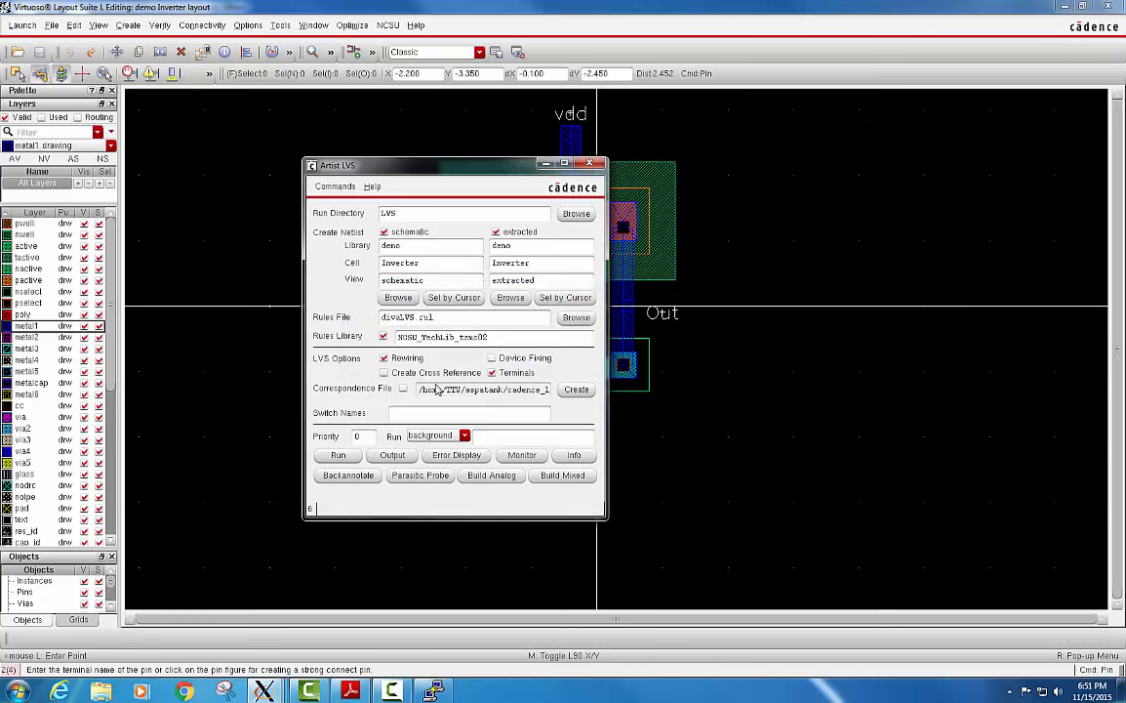
Open the LVS output report full-screen and compare the net, terminal and transistor counts of the layout and schematic netlists.
left_click(392, 456)
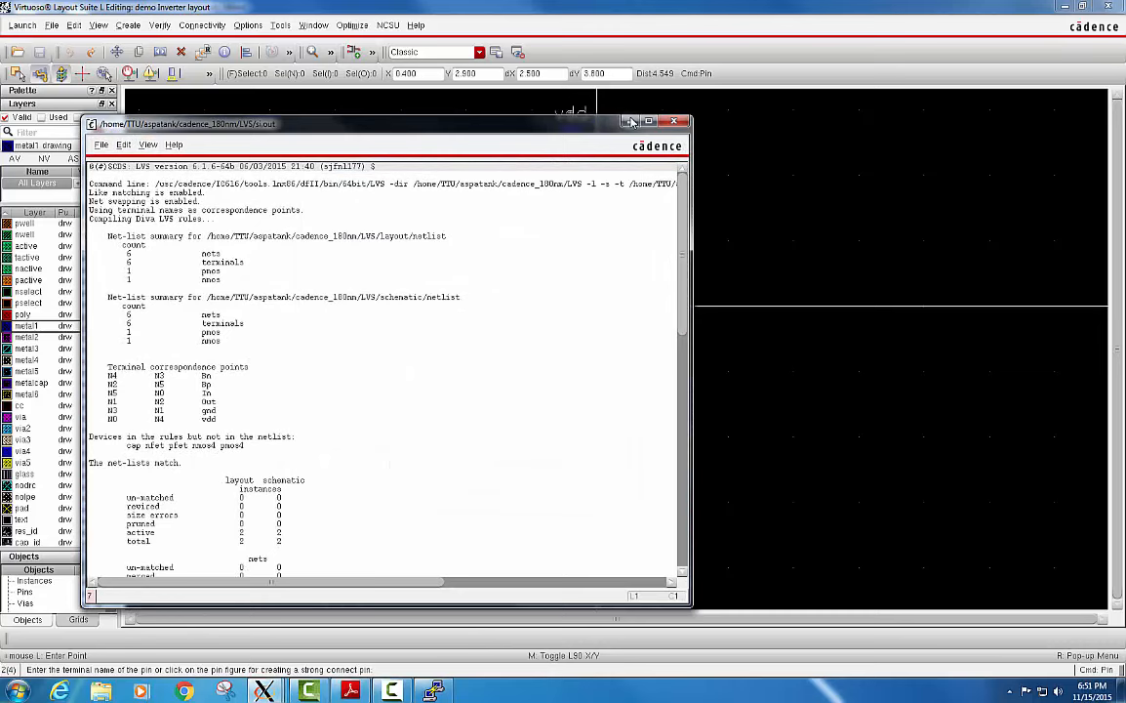
double_click(571, 122)
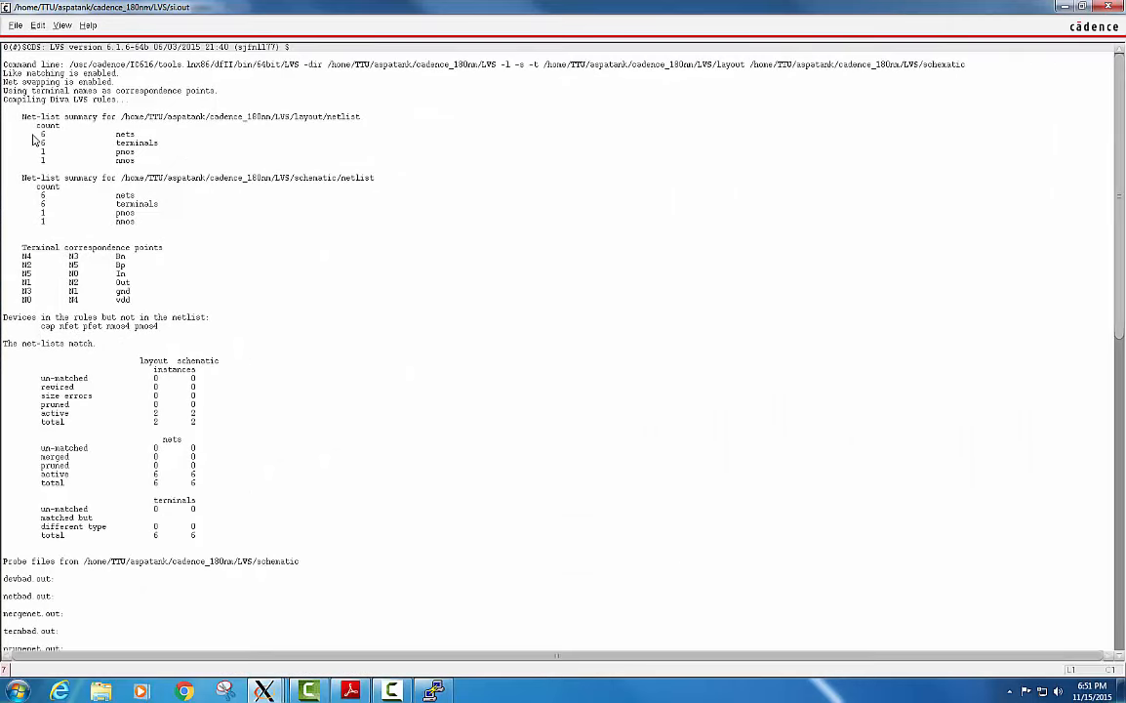
left_click_drag(32, 134, 151, 160)
left_click(156, 188)
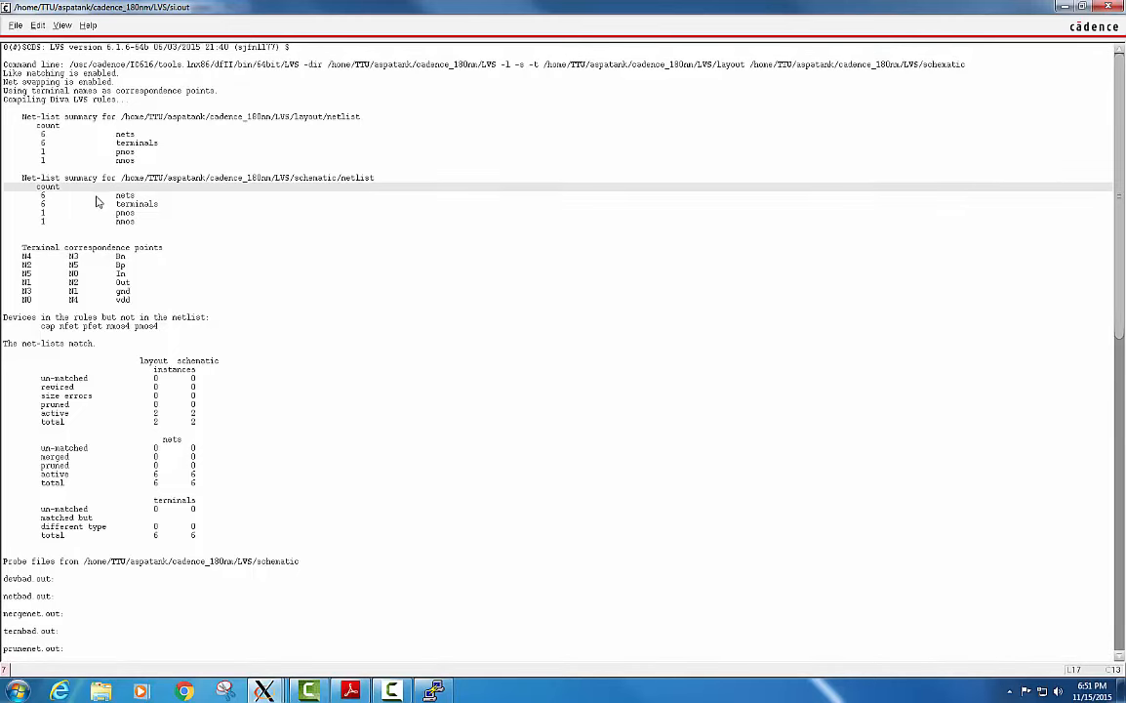
left_click_drag(39, 182, 164, 217)
left_click(70, 230)
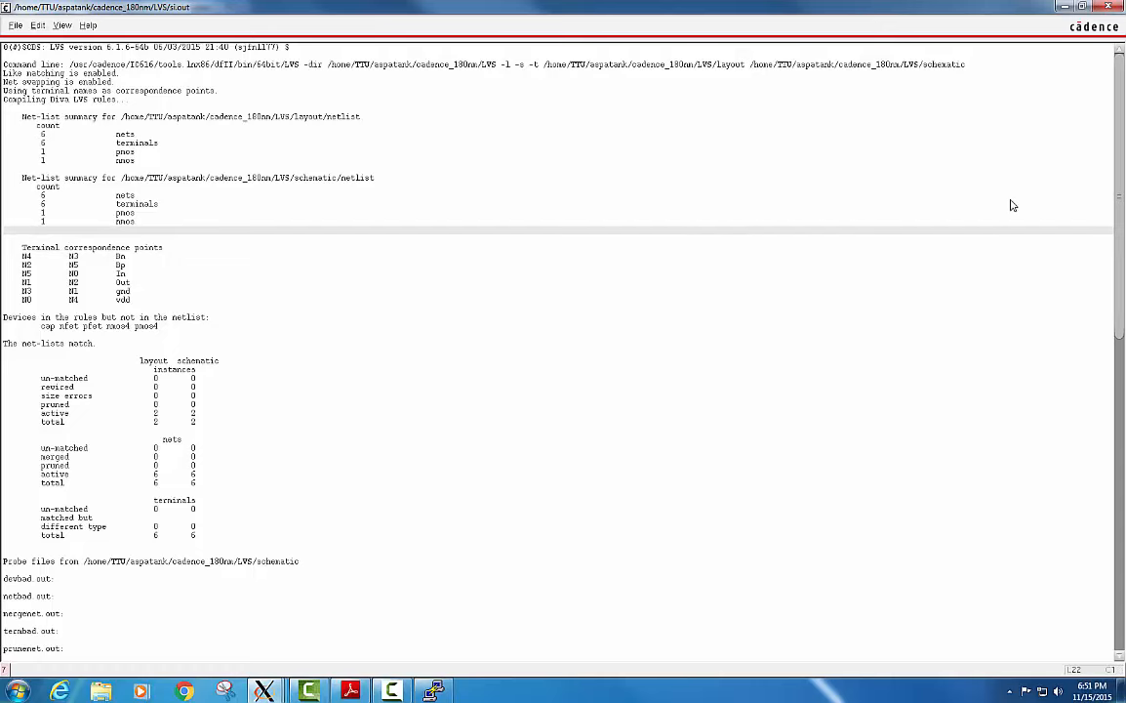
Examine the instance, net and terminal match tables and the probe file entries, close the report, and move the LVS form off the layout.
scroll(771, 266, "down", 5)
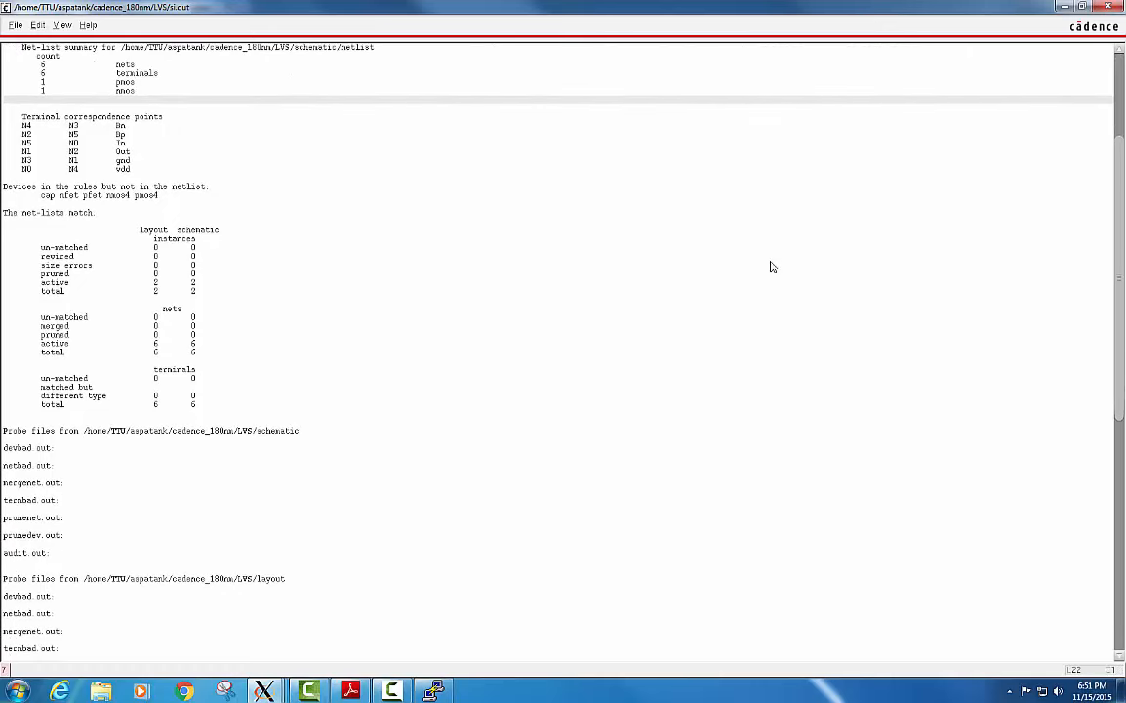
left_click_drag(155, 248, 205, 252)
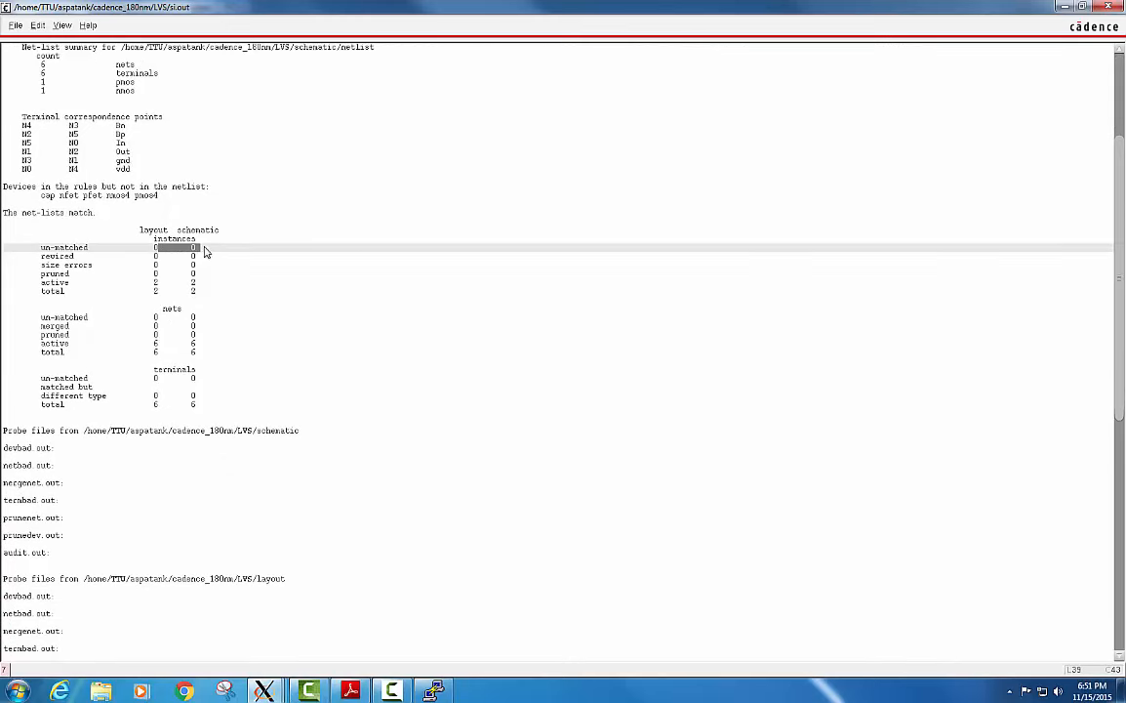
left_click(191, 254)
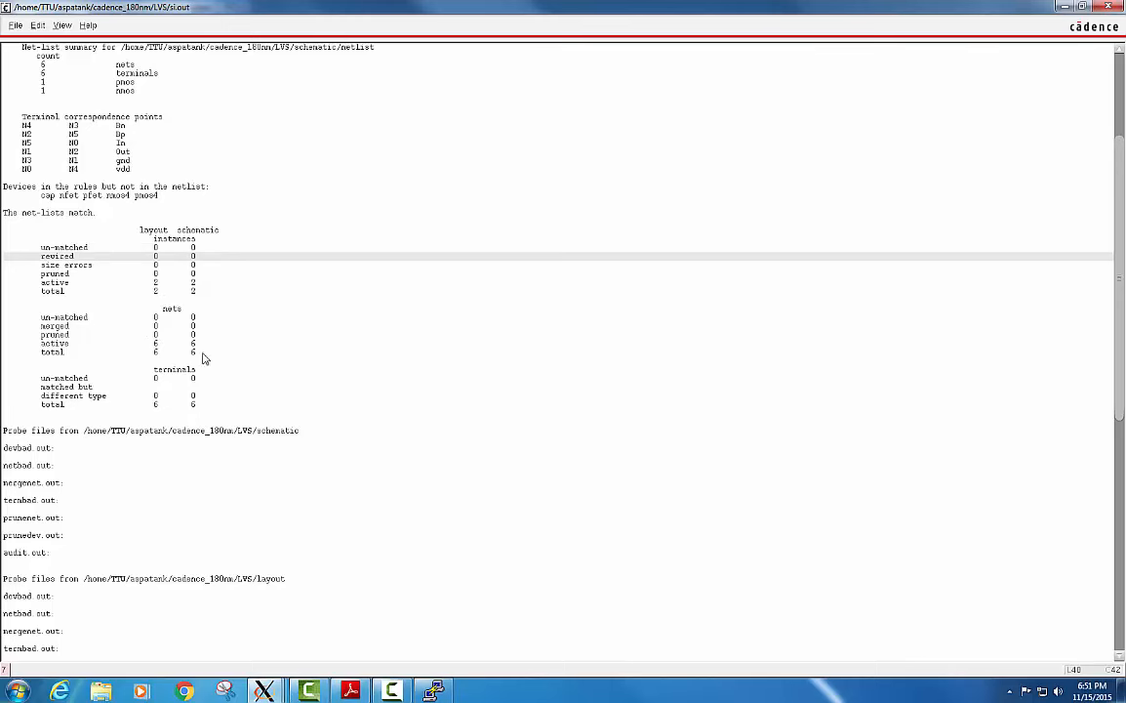
left_click_drag(204, 404, 149, 412)
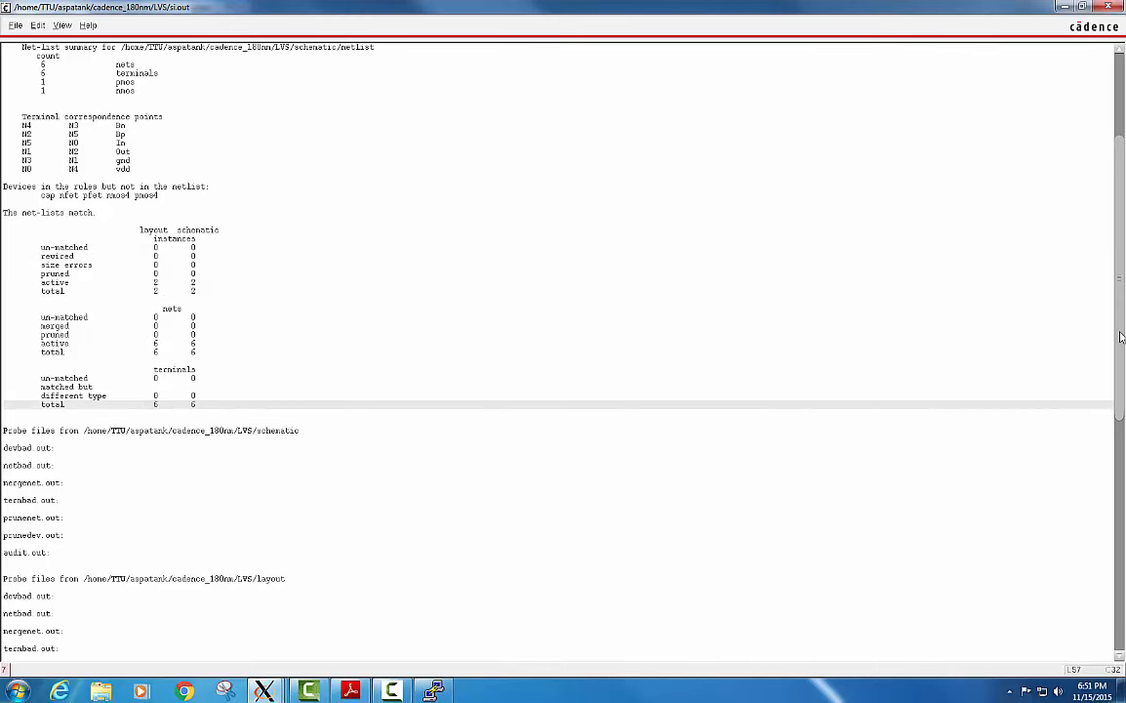
scroll(1121, 392, "down", 2)
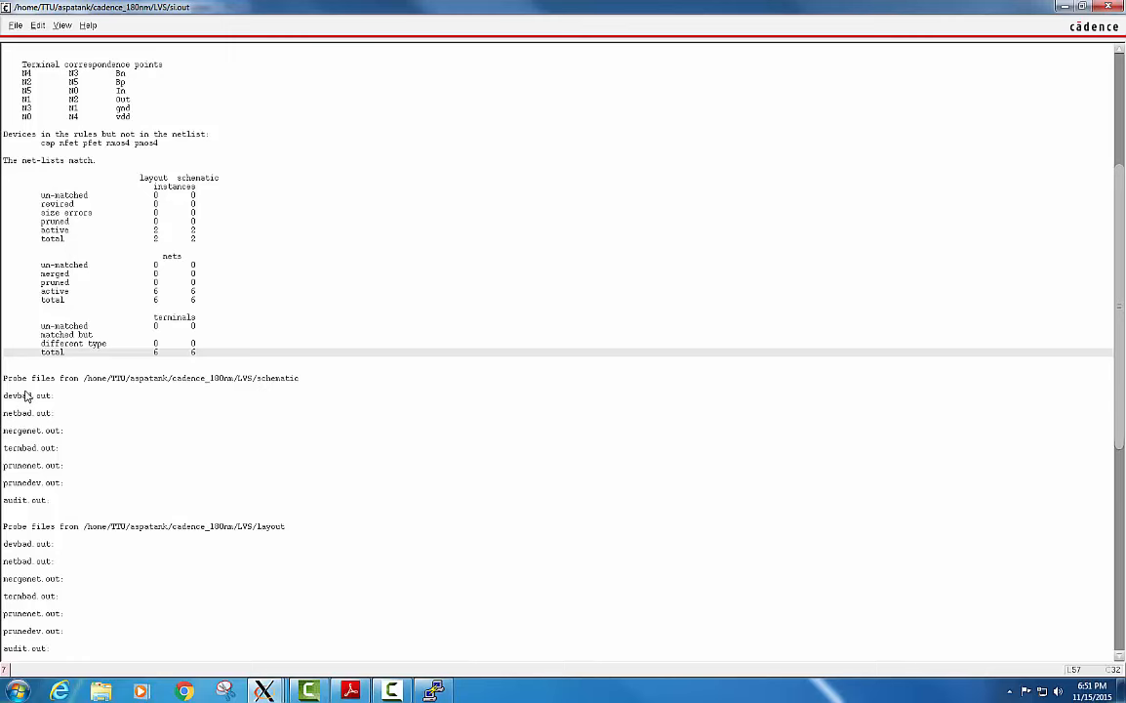
left_click_drag(5, 382, 86, 536)
left_click(86, 265)
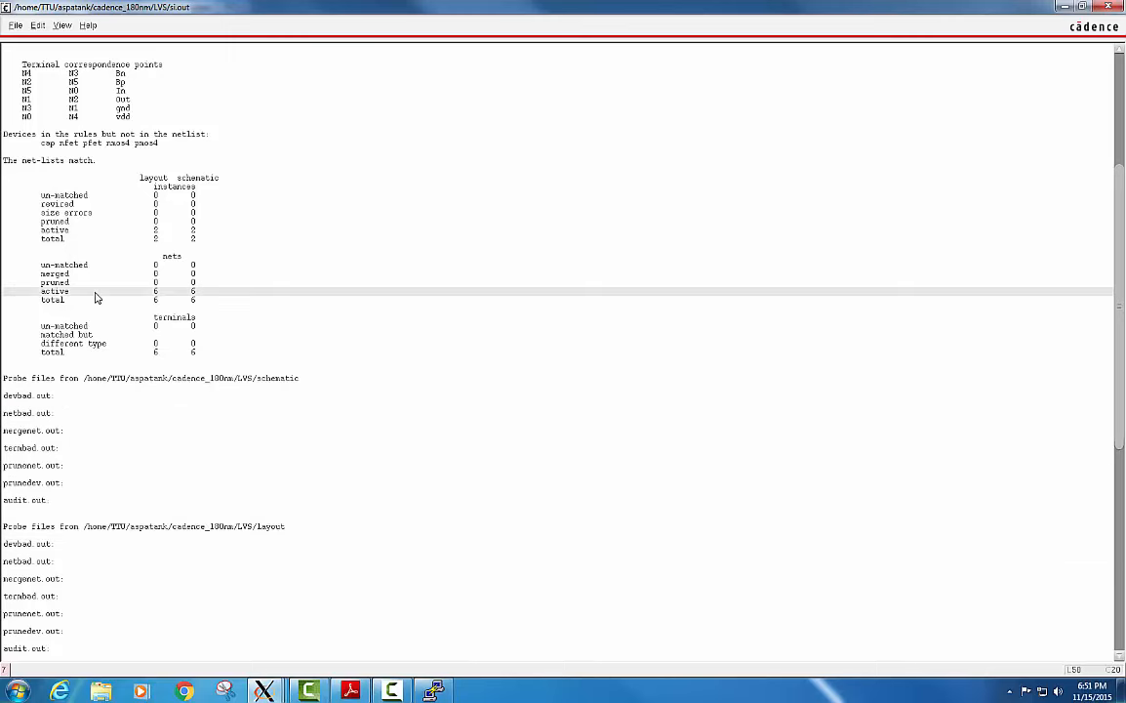
left_click(219, 205)
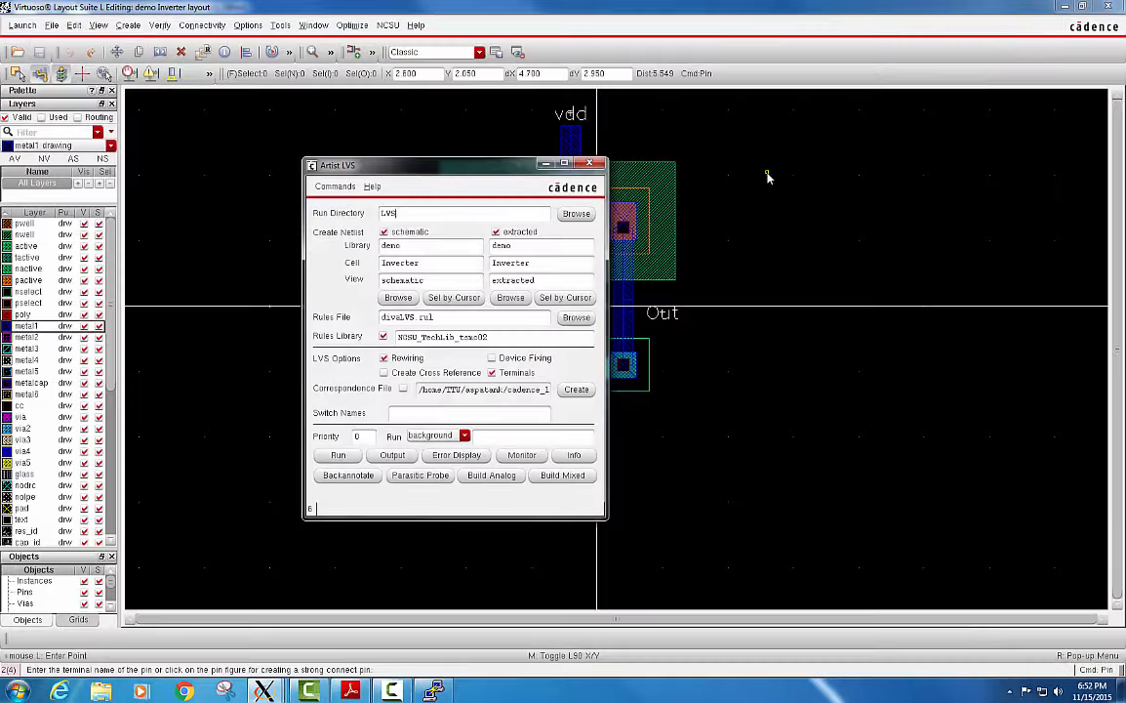
mouse_move(503, 165)
left_mouse_down()
mouse_move(297, 147)
mouse_move(339, 120)
left_mouse_up()
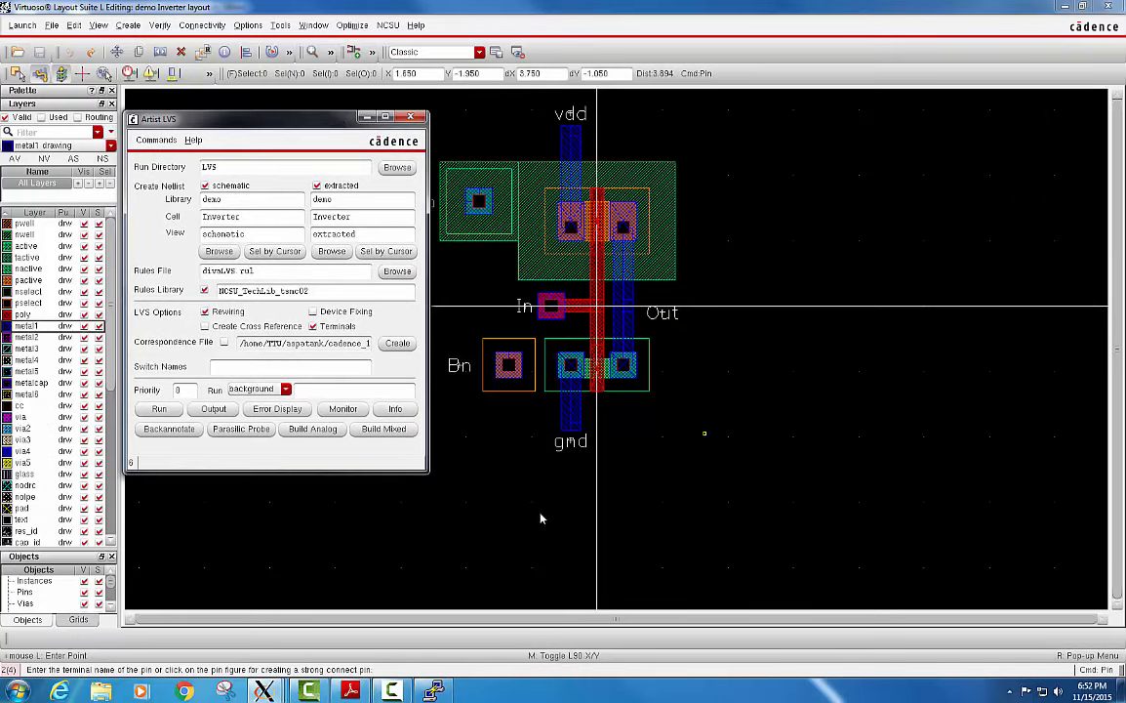